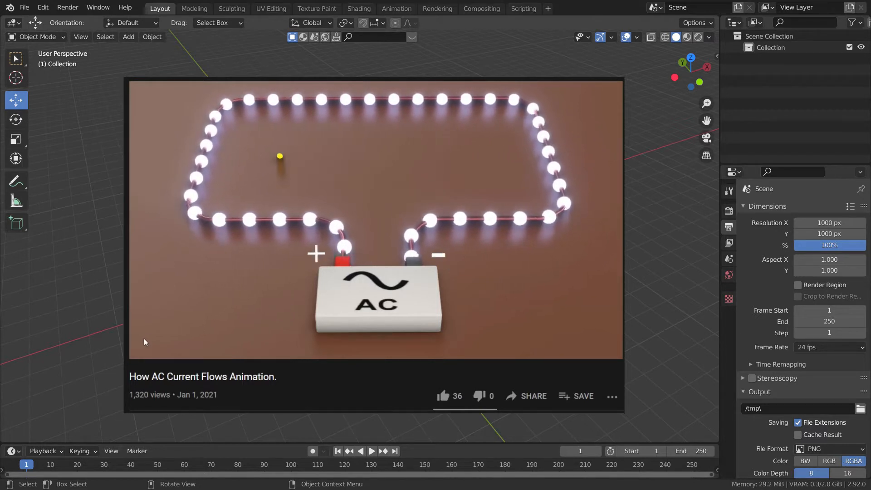
- Add a Bezier curve to the empty scene
{"action": "middle_click_drag", "start_coordinate": [143, 339], "coordinate": [143, 335]}
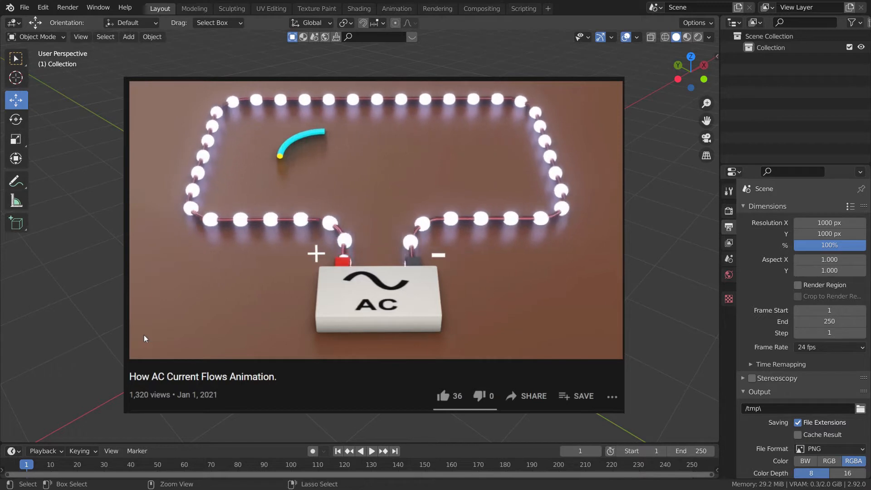
{"action": "key", "text": "ctrl"}
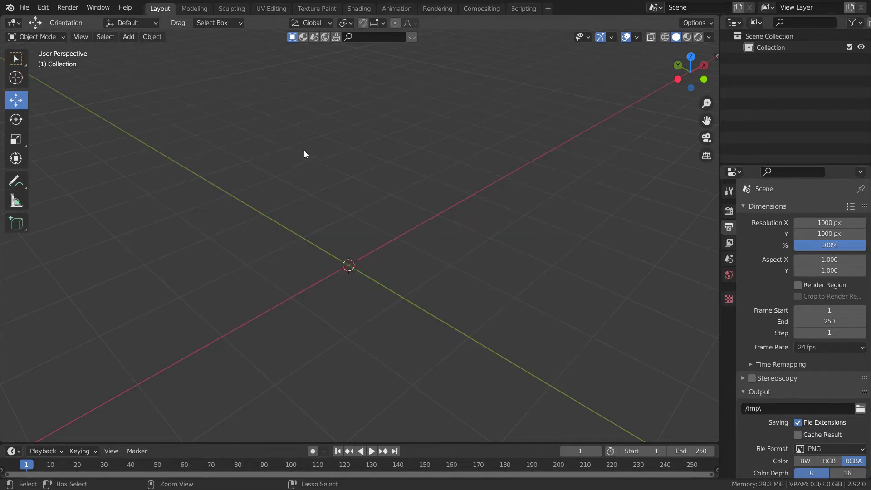
{"action": "middle_click_drag", "start_coordinate": [304, 155], "coordinate": [300, 192]}
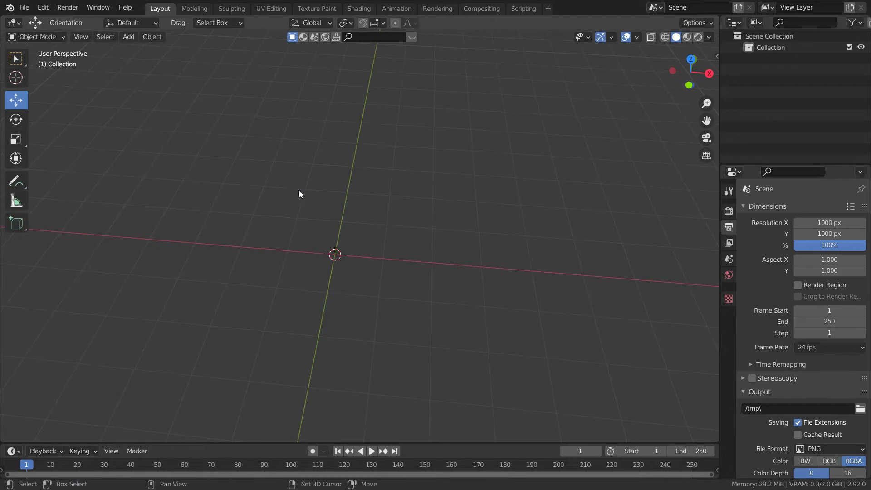
{"action": "key", "text": "shift+a"}
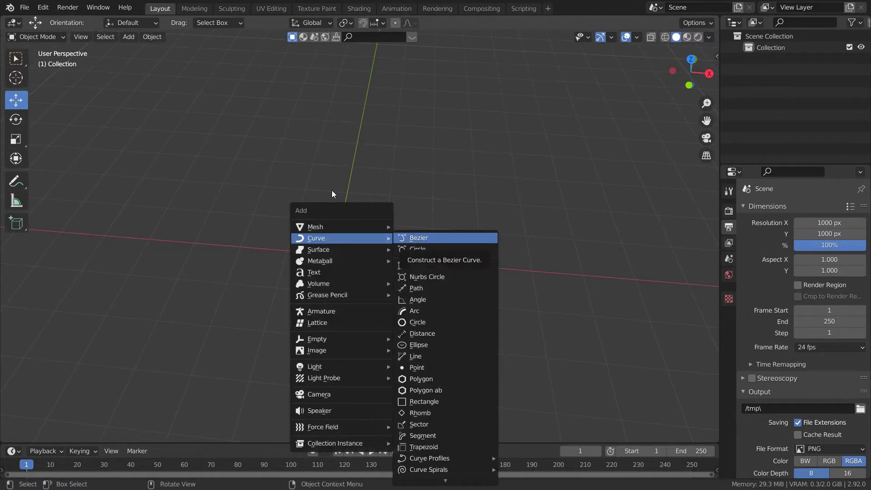
{"action": "key", "text": "Return"}
{"action": "middle_click_drag", "start_coordinate": [243, 207], "coordinate": [291, 195]}
{"action": "key", "text": "shift+a"}
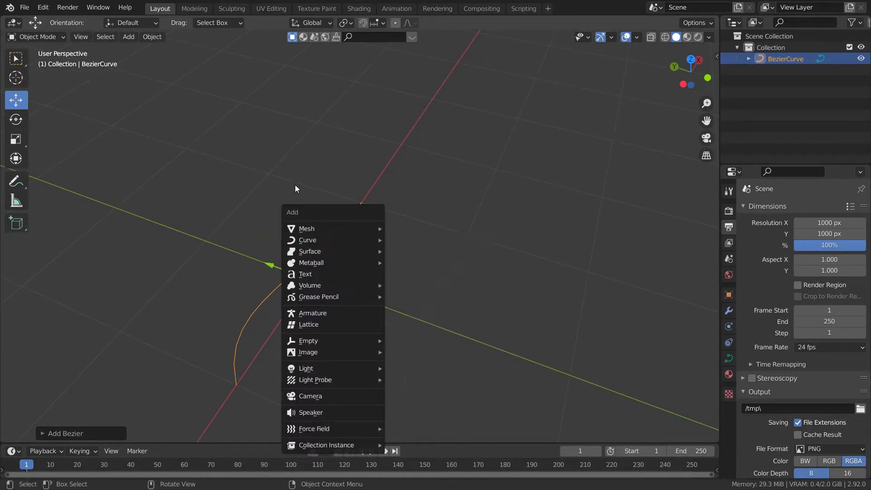
{"action": "mouse_move", "coordinate": [366, 240]}
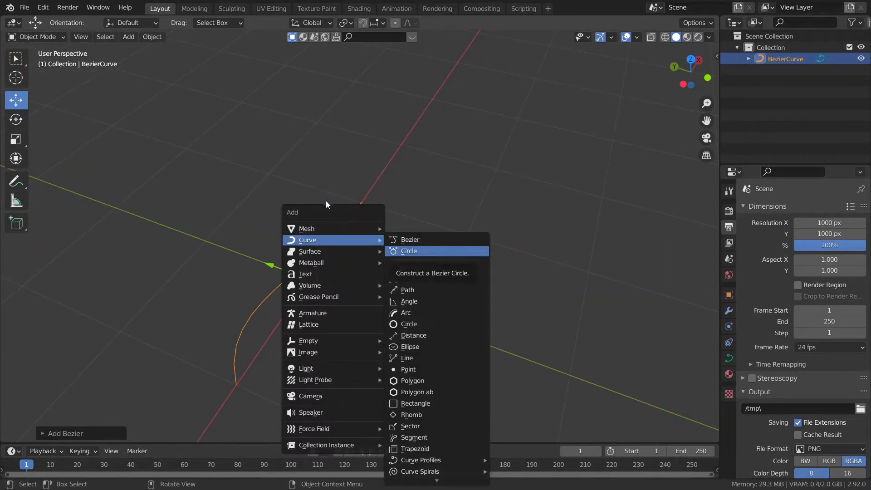
{"action": "middle_click_drag", "start_coordinate": [170, 260], "coordinate": [238, 230]}
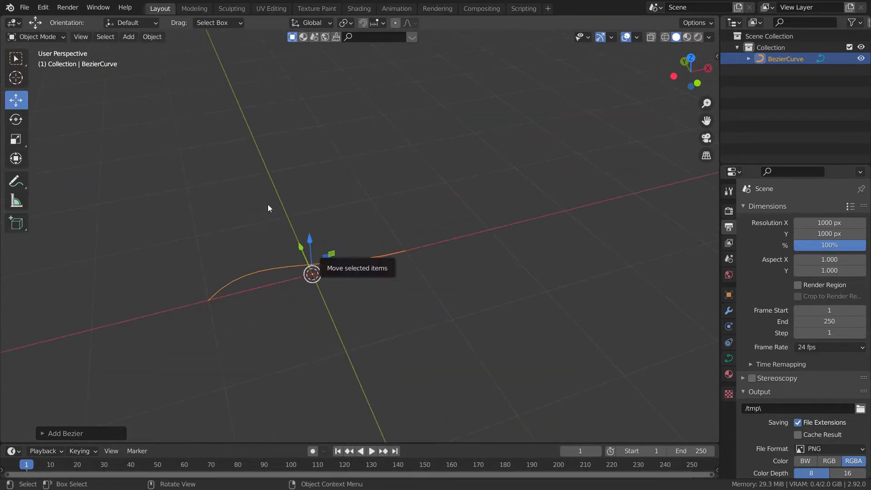
- Switch the viewport to the top orthographic view and frame the Bezier curve
{"action": "key", "text": "KP_7"}
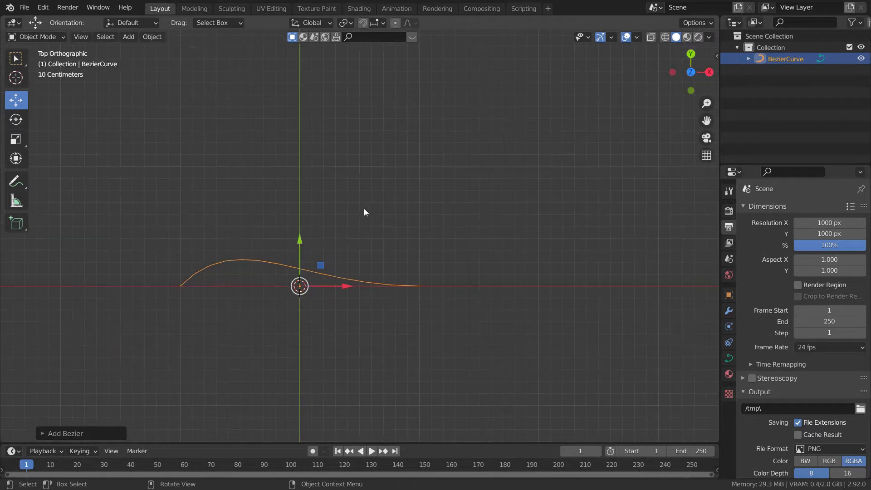
{"action": "middle_click_drag", "start_coordinate": [254, 212], "coordinate": [349, 197], "text": "shift"}
{"action": "middle_click_drag", "start_coordinate": [317, 223], "coordinate": [200, 220], "text": "ctrl"}
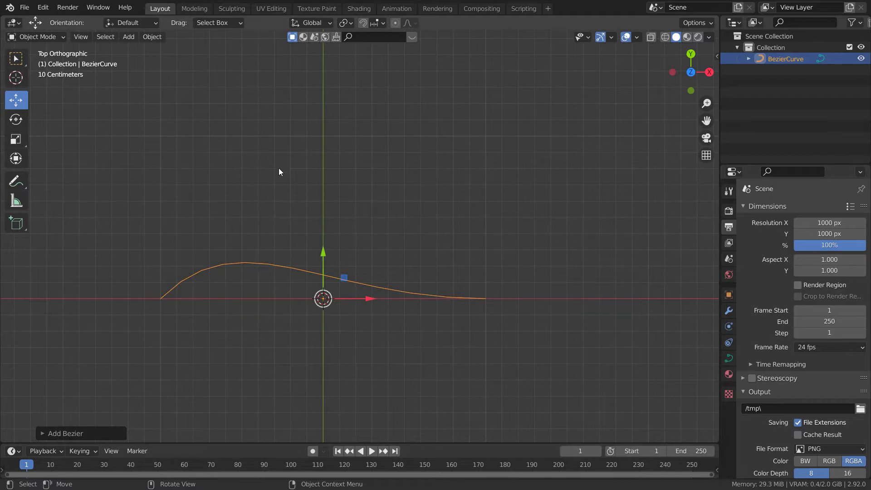
{"action": "key", "text": "shift+a"}
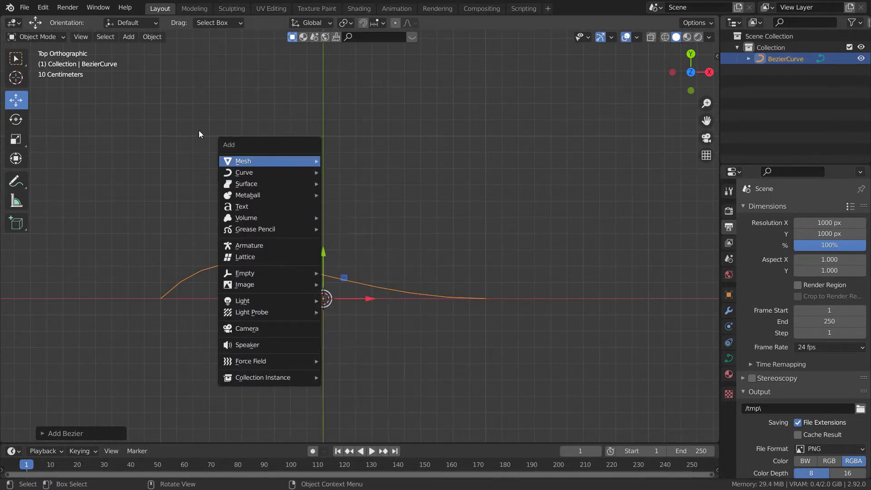
{"action": "key", "text": "Down"}
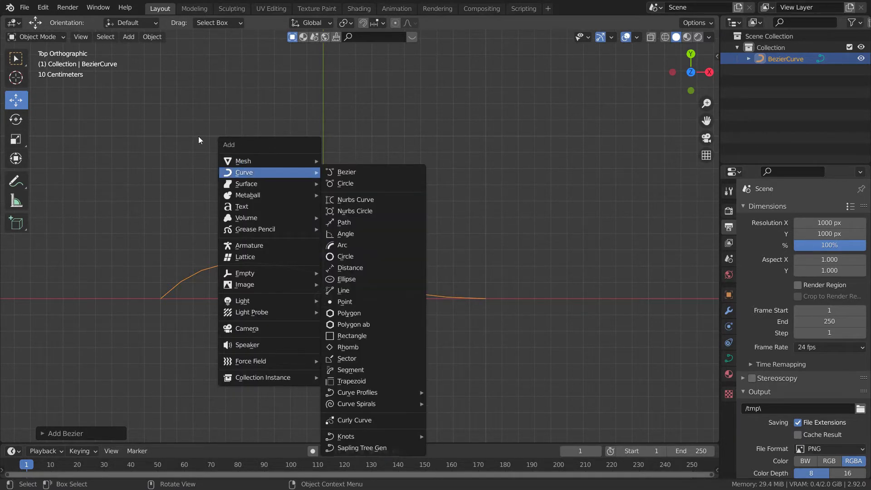
{"action": "key", "text": "Right"}
{"action": "middle_click_drag", "start_coordinate": [274, 210], "coordinate": [285, 206], "text": "shift"}
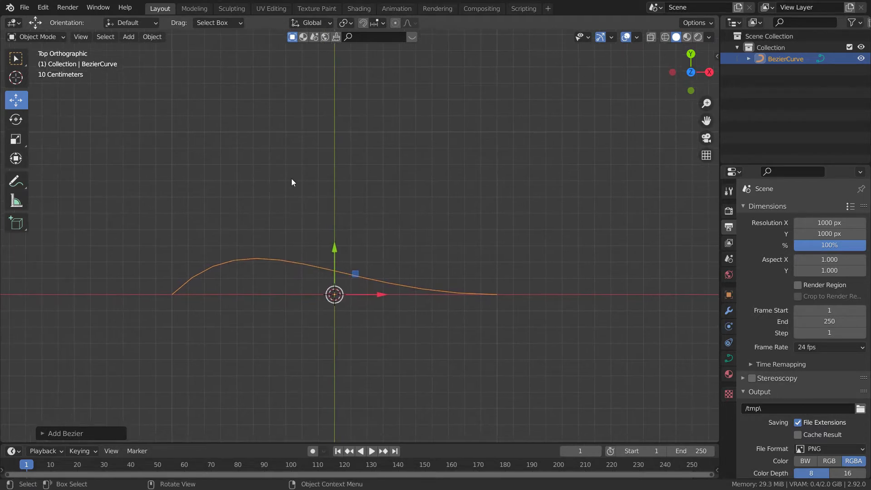
- Try moving the upper handle of the Bezier curve's left control point in Edit Mode
{"action": "key", "text": "Tab"}
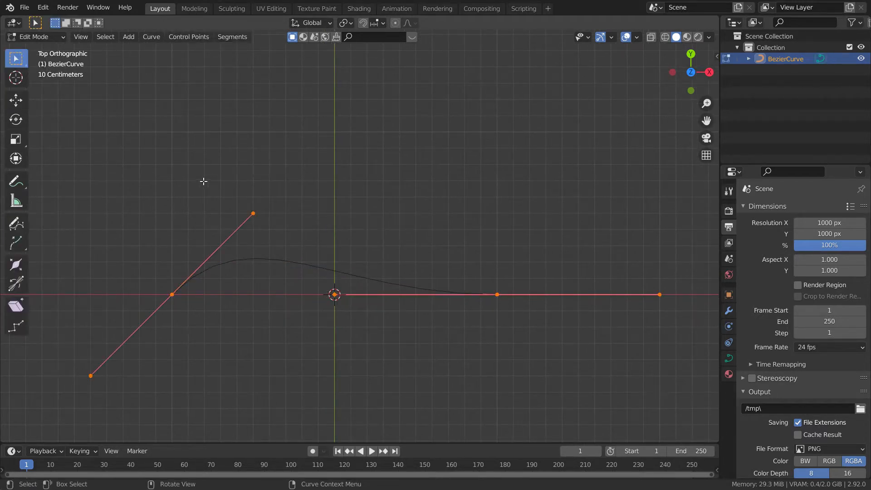
{"action": "key", "text": "alt+a"}
{"action": "key", "text": "g"}
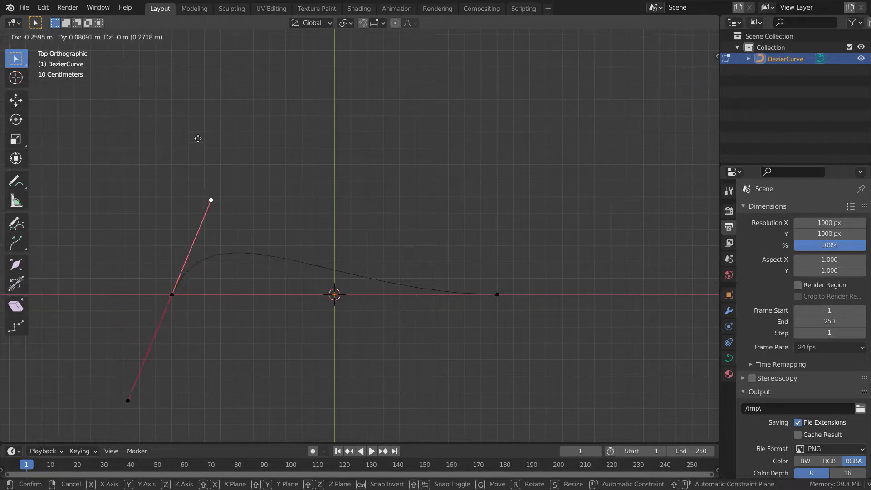
{"action": "key", "text": "Escape"}
{"action": "scroll", "coordinate": [295, 211], "scroll_direction": "up", "scroll_amount": 2}
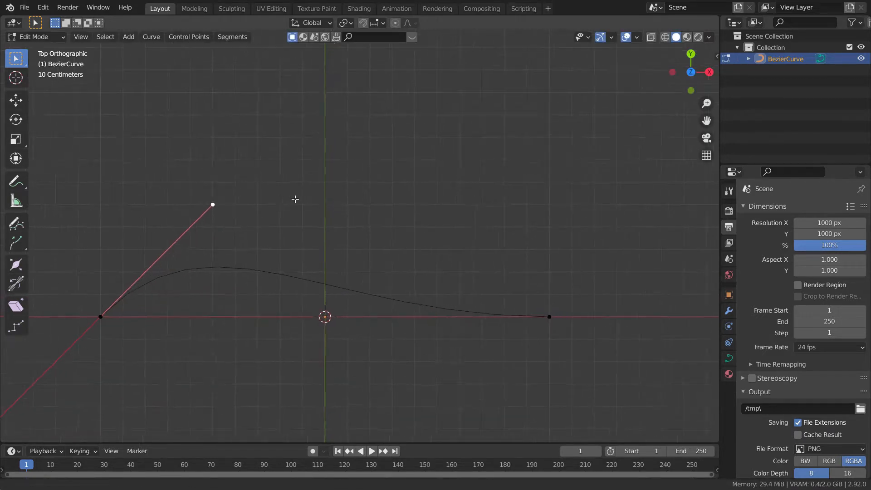
{"action": "scroll", "coordinate": [299, 201], "scroll_direction": "down", "scroll_amount": 1}
{"action": "middle_click_drag", "start_coordinate": [239, 218], "coordinate": [297, 172], "text": "shift"}
{"action": "mouse_move", "coordinate": [293, 191]}
{"action": "middle_mouse_down", "text": "ctrl"}
{"action": "mouse_move", "coordinate": [290, 155]}
{"action": "mouse_move", "coordinate": [292, 197]}
{"action": "middle_mouse_up", "text": "ctrl"}
{"action": "middle_click_drag", "start_coordinate": [316, 181], "coordinate": [410, 177], "text": "shift"}
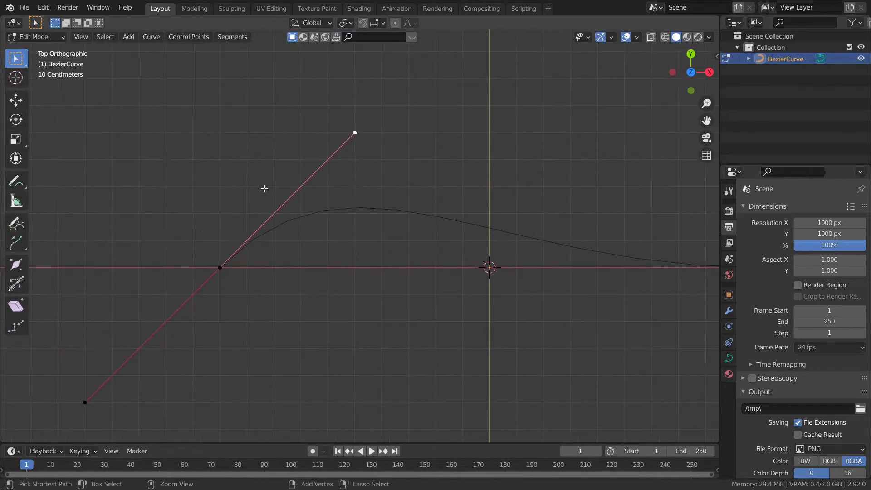
{"action": "middle_click_drag", "start_coordinate": [265, 188], "coordinate": [125, 175], "text": "ctrl"}
{"action": "middle_click_drag", "start_coordinate": [285, 135], "coordinate": [296, 233], "text": "ctrl"}
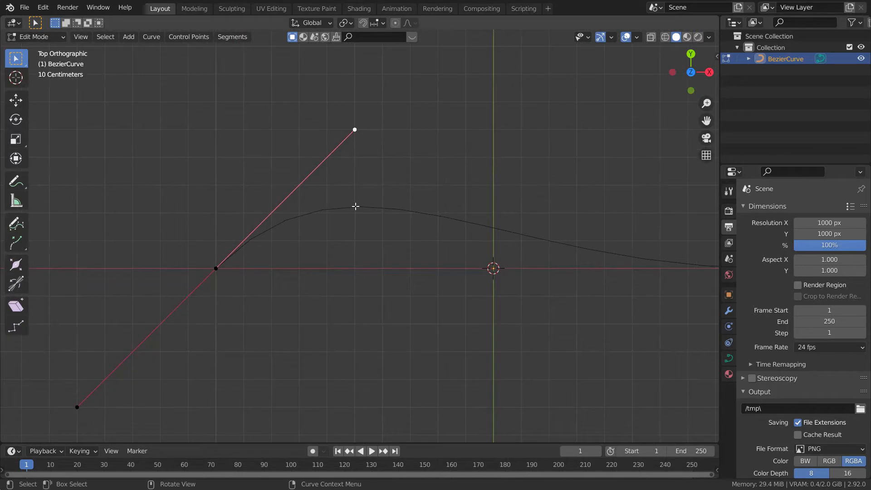
{"action": "key", "text": "Tab"}
{"action": "left_click", "coordinate": [709, 37]}
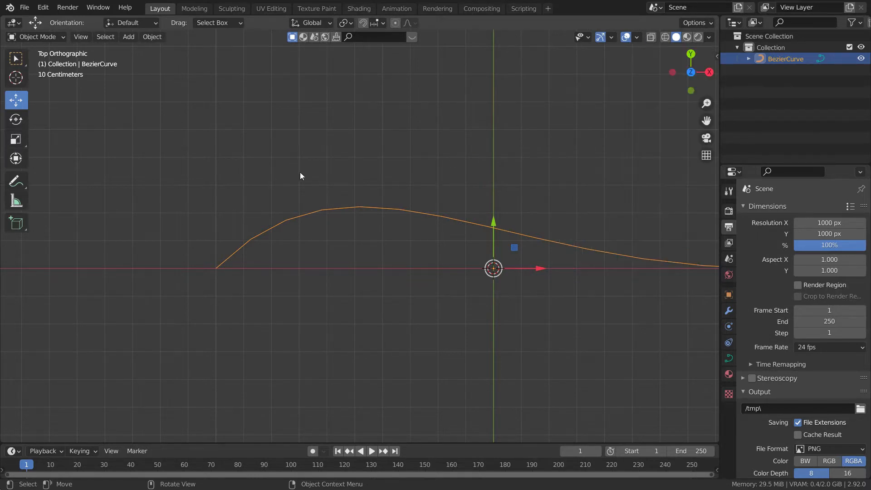
- Enter Edit Mode with all the curve's control points selected and turn on the Normals overlay
{"action": "key", "text": "Tab"}
{"action": "middle_click_drag", "start_coordinate": [388, 135], "coordinate": [341, 136], "text": "shift"}
{"action": "scroll", "coordinate": [341, 136], "scroll_direction": "down", "scroll_amount": 3}
{"action": "middle_click_drag", "start_coordinate": [361, 179], "coordinate": [316, 180], "text": "shift"}
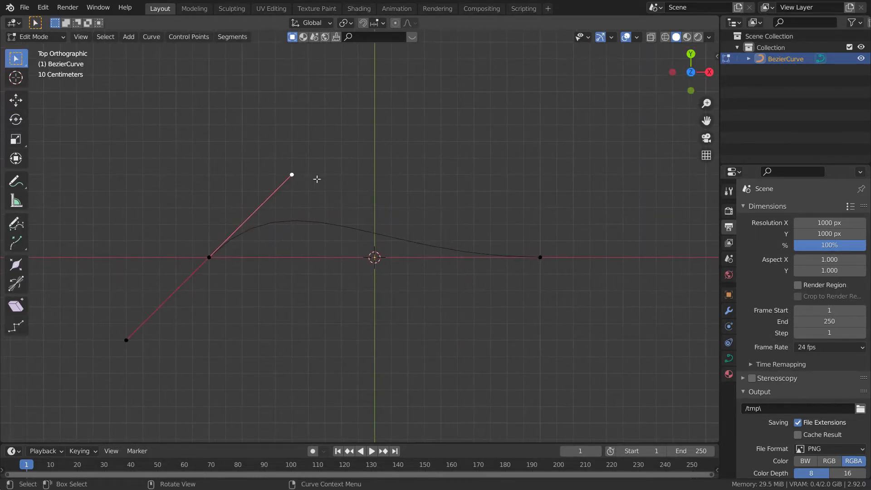
{"action": "key", "text": "a"}
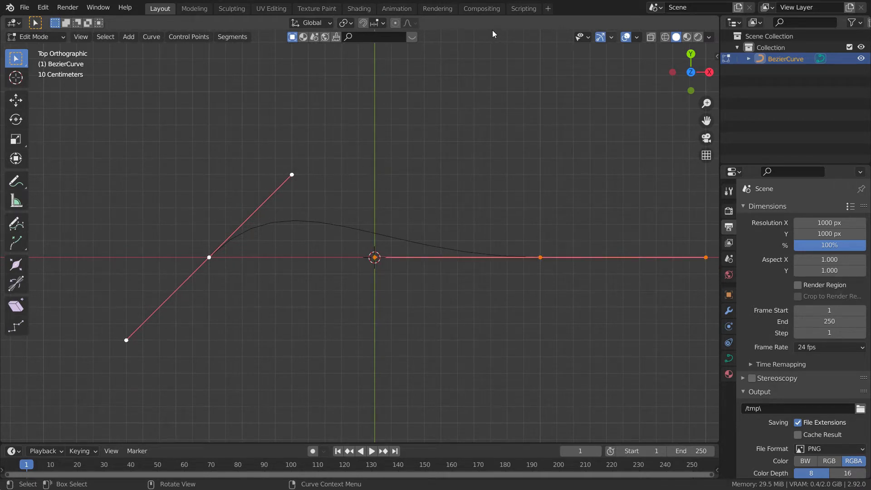
{"action": "left_click", "coordinate": [612, 37]}
{"action": "mouse_move", "coordinate": [637, 37]}
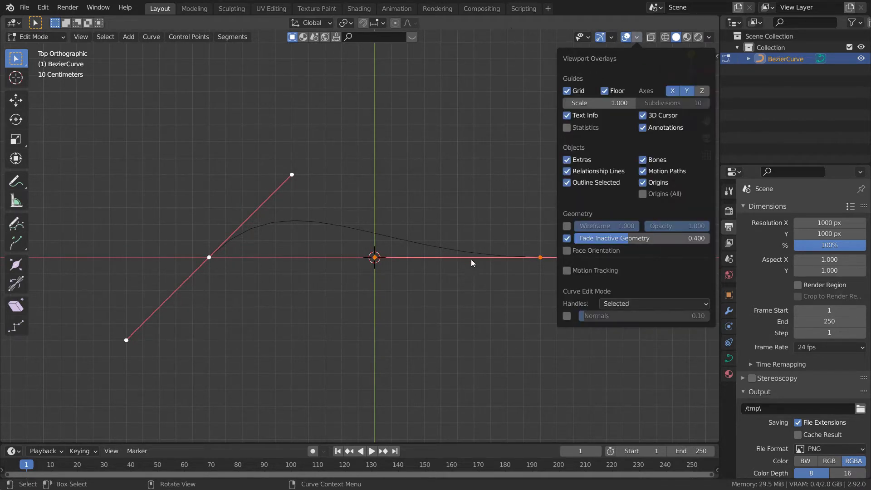
{"action": "left_click", "coordinate": [567, 316]}
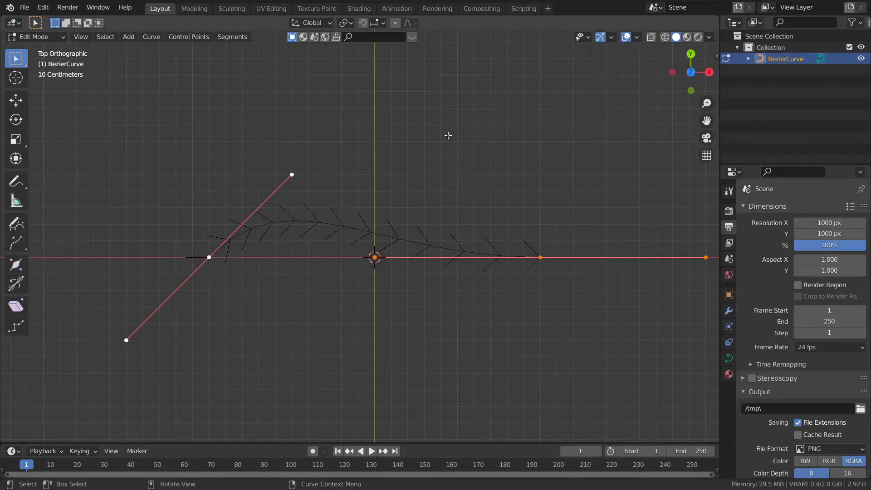
- Shorten the displayed curve normals to 0.05 in the viewport overlays
{"action": "scroll", "coordinate": [404, 203], "scroll_direction": "up", "scroll_amount": 3}
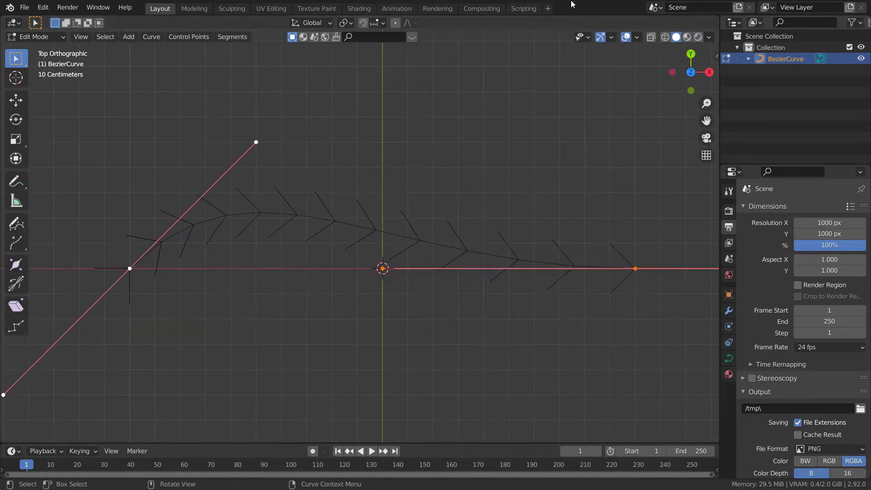
{"action": "left_click", "coordinate": [637, 37]}
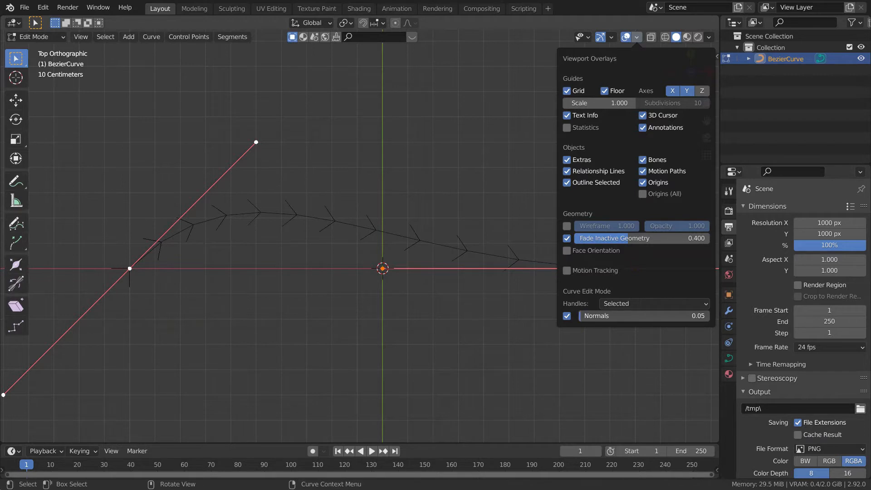
{"action": "scroll", "coordinate": [327, 182], "scroll_direction": "down", "scroll_amount": 4}
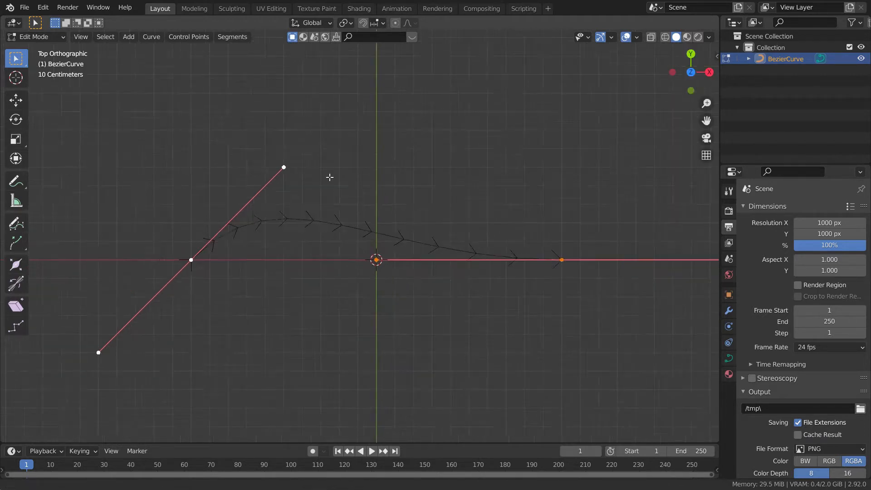
{"action": "scroll", "coordinate": [331, 204], "scroll_direction": "up", "scroll_amount": 2}
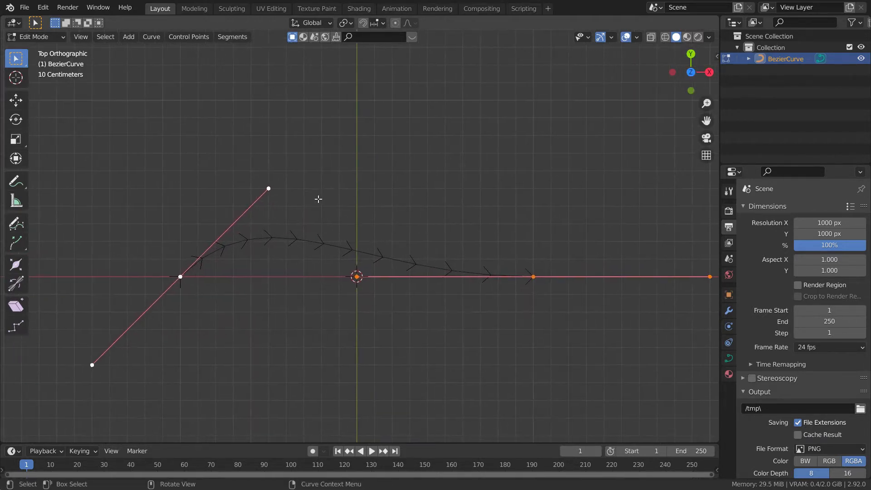
- Try moving the curve's left control point together with both of its handles
{"action": "middle_click_drag", "start_coordinate": [258, 158], "coordinate": [361, 153], "text": "shift"}
{"action": "scroll", "coordinate": [275, 192], "scroll_direction": "down", "scroll_amount": 1}
{"action": "left_click", "coordinate": [247, 175]}
{"action": "scroll", "coordinate": [270, 216], "scroll_direction": "up", "scroll_amount": 3}
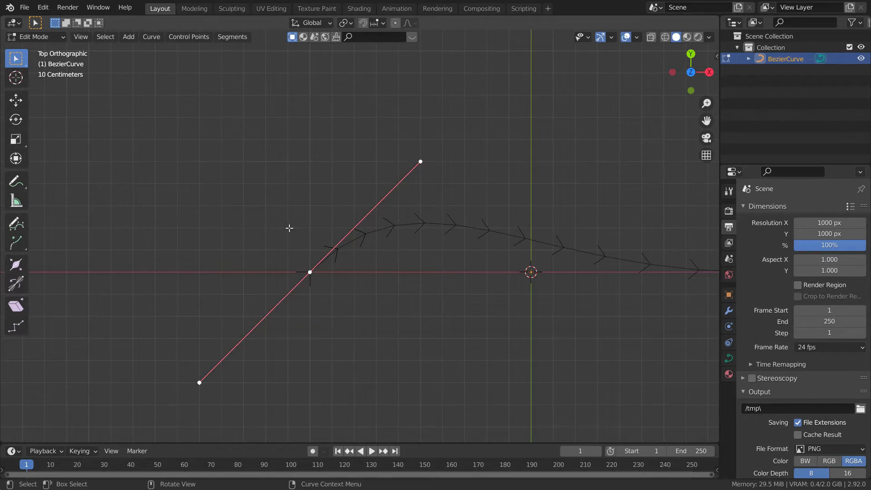
{"action": "key", "text": "g"}
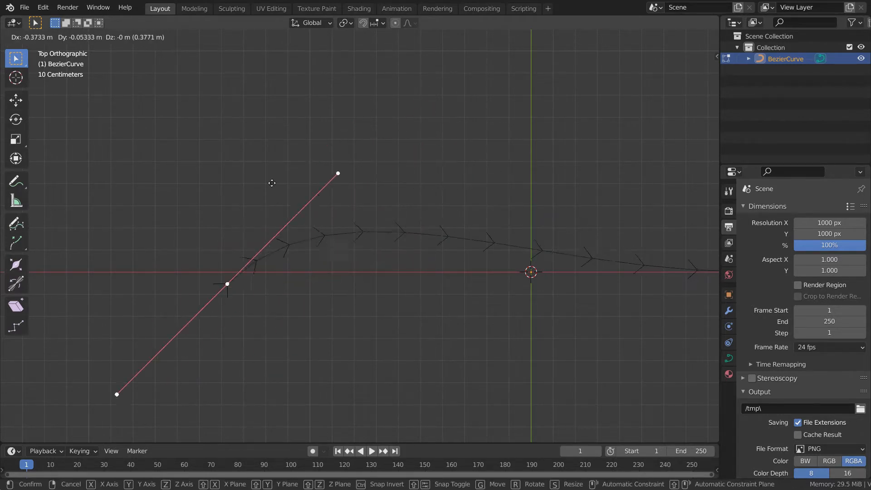
{"action": "right_click", "coordinate": [310, 219]}
- Try reshaping the curve by moving only the upper handle of its left control point
{"action": "key", "text": "g"}
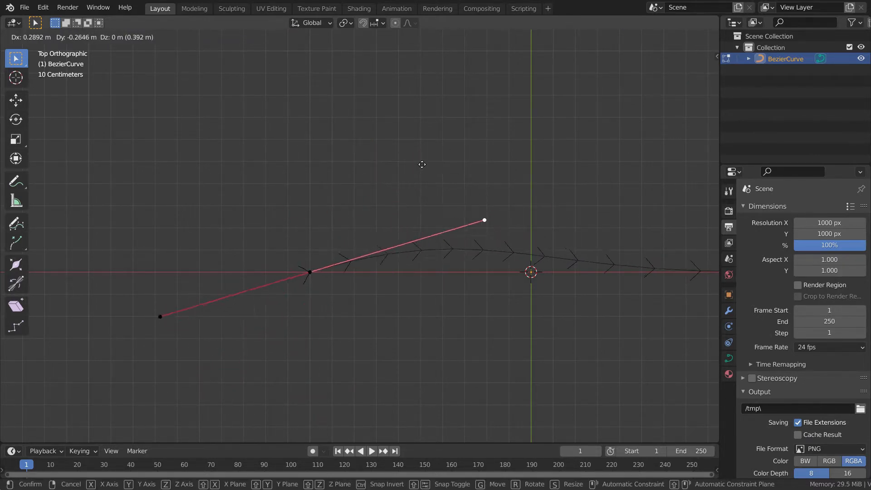
{"action": "left_click", "coordinate": [334, 134]}
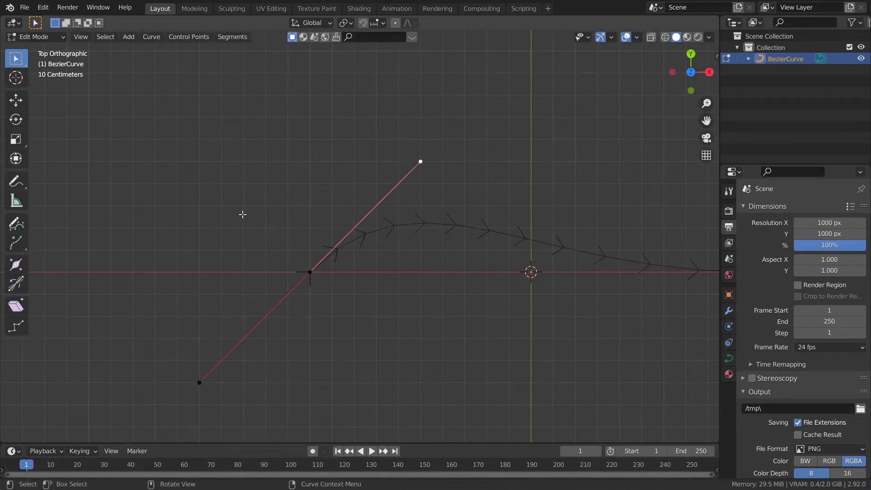
{"action": "key", "text": "g"}
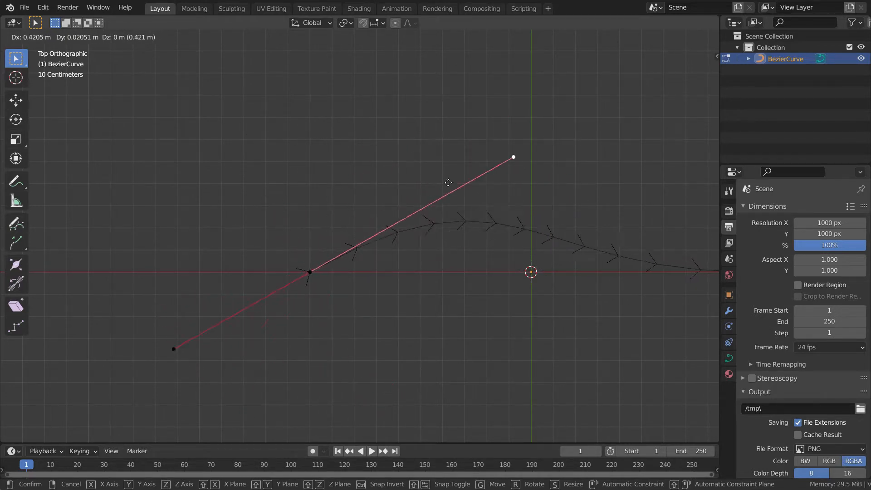
{"action": "right_click", "coordinate": [316, 117]}
- Activate the Move tool to show its gizmo on the left control point's selected upper handle
{"action": "middle_click_drag", "start_coordinate": [406, 194], "coordinate": [297, 243], "text": "shift"}
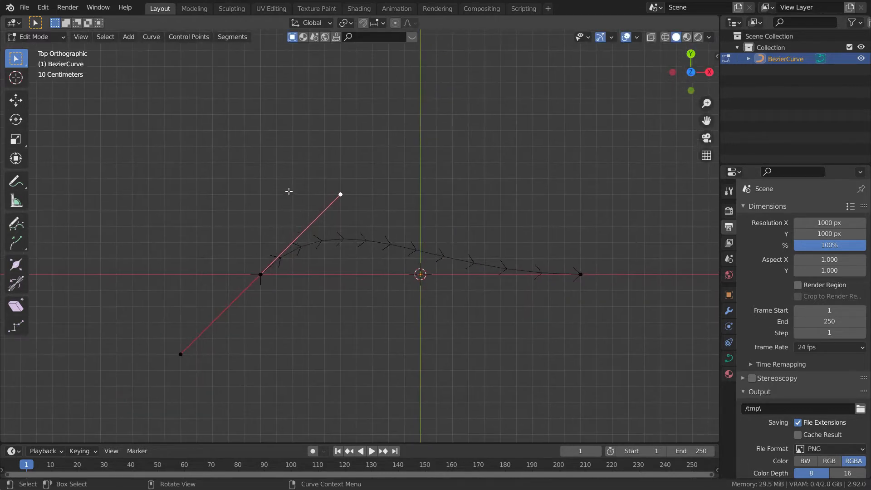
{"action": "middle_click_drag", "start_coordinate": [290, 179], "coordinate": [291, 199], "text": "shift"}
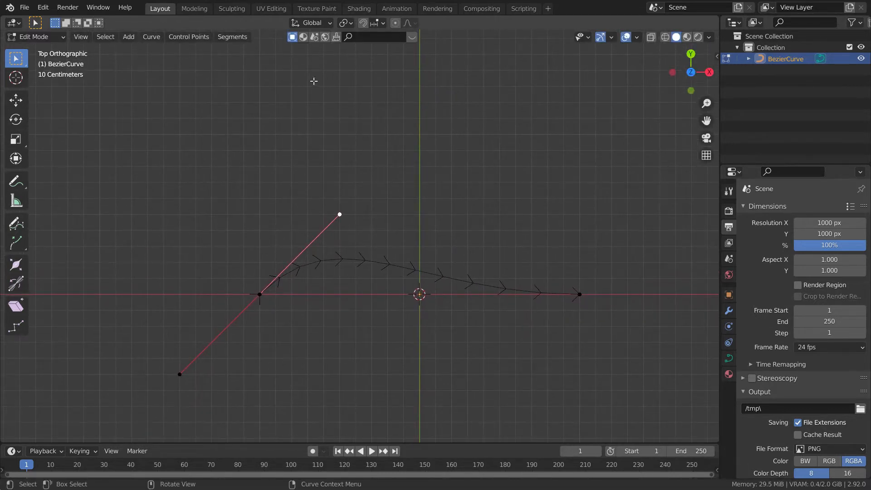
{"action": "key", "text": "ctrl+shift+Tab"}
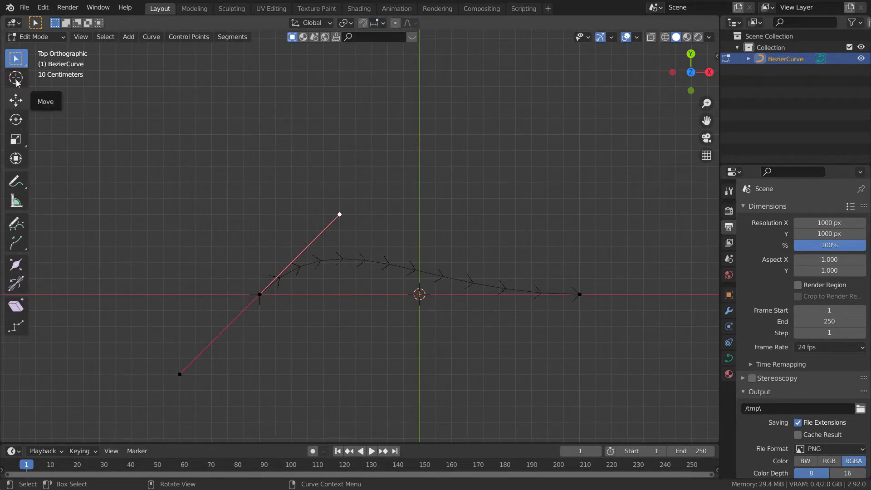
{"action": "left_click", "coordinate": [16, 100]}
{"action": "scroll", "coordinate": [99, 130], "scroll_direction": "up", "scroll_amount": 3}
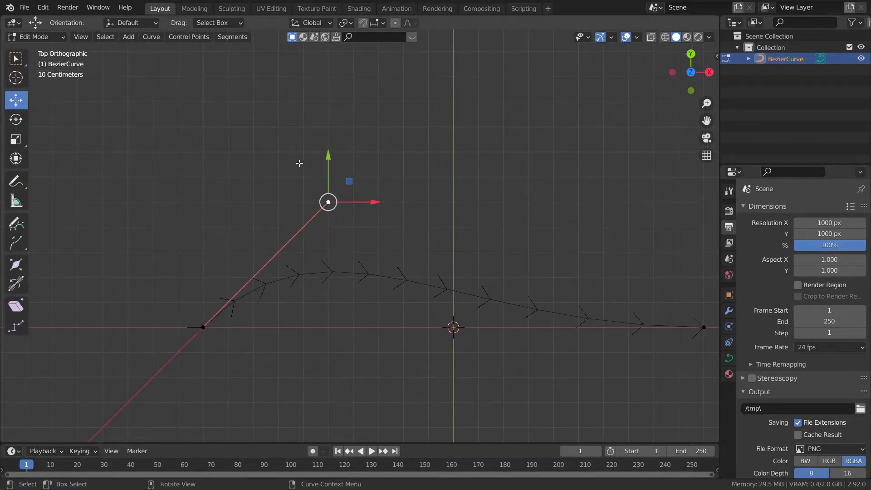
- Move the left control point's upper handle along the X axis with grid snapping until it stands directly above the point
{"action": "key", "text": "g"}
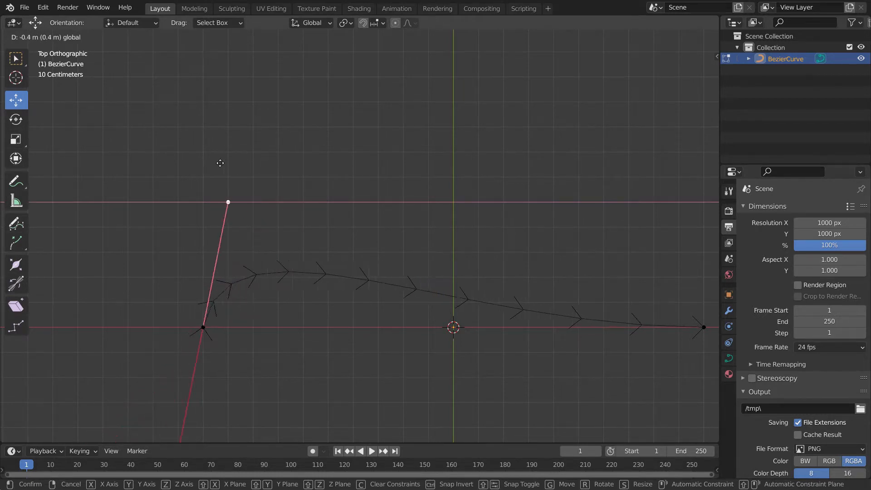
{"action": "left_click", "coordinate": [194, 163]}
{"action": "middle_click_drag", "start_coordinate": [244, 227], "coordinate": [234, 247], "text": "shift"}
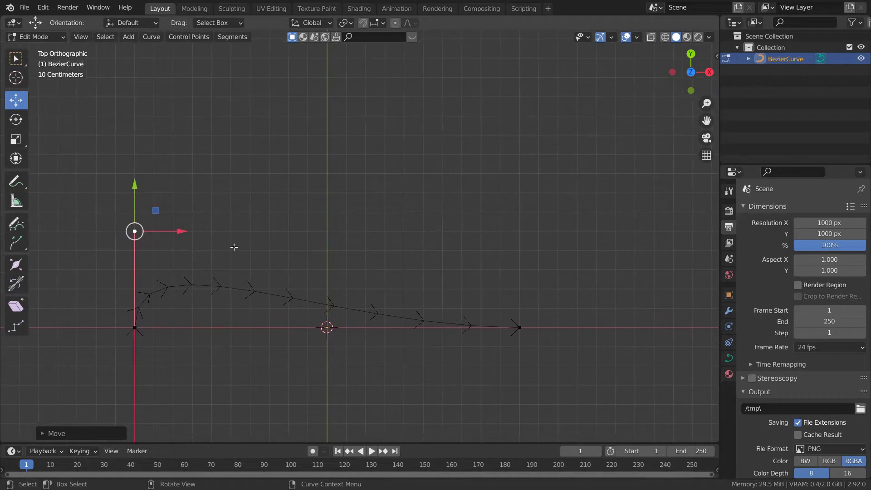
- Move the right control point's inner handle directly above that point, mirroring the left side to form a symmetrical arch
{"action": "left_click", "coordinate": [519, 327]}
{"action": "left_click", "coordinate": [327, 327]}
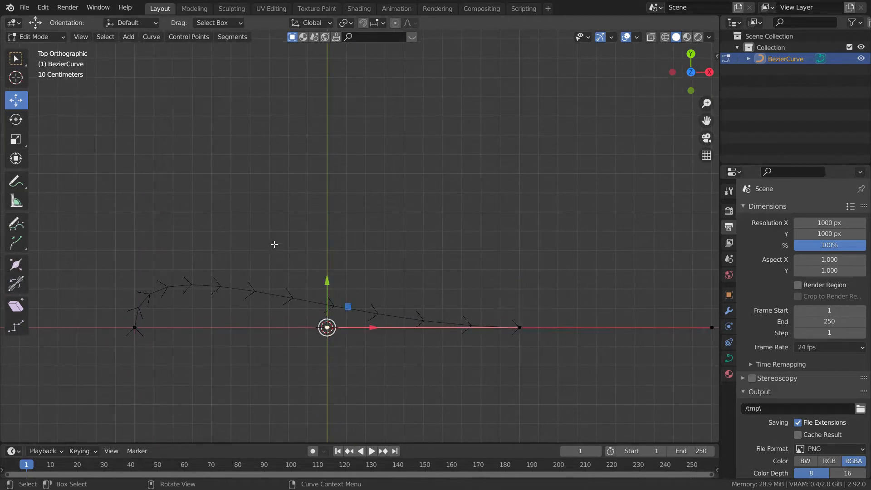
{"action": "left_click_drag", "start_coordinate": [348, 306], "coordinate": [382, 261]}
{"action": "left_click_drag", "start_coordinate": [348, 191], "coordinate": [441, 166], "text": "ctrl"}
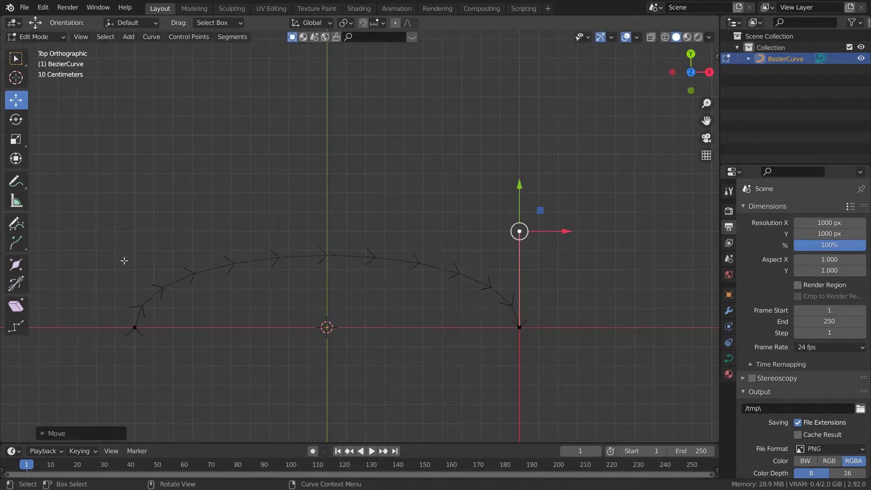
- Subdivide the segment between the curve's left and right end control points
{"action": "left_click", "coordinate": [134, 327]}
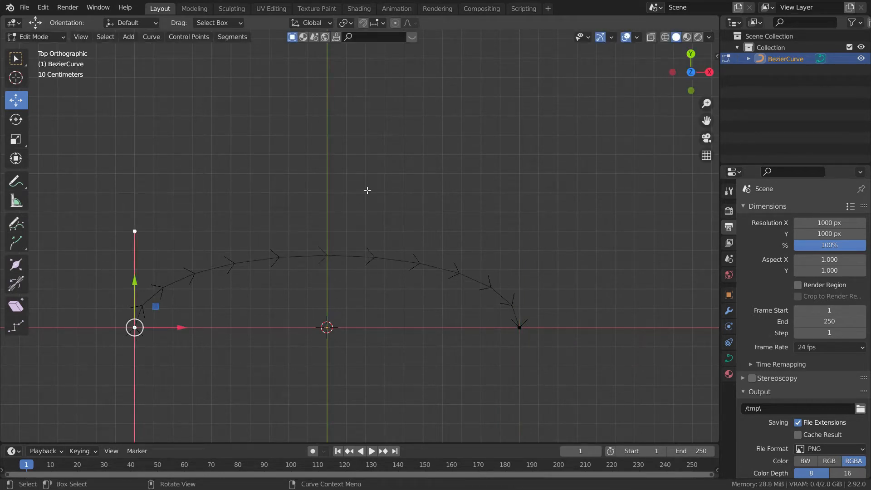
{"action": "key", "text": "ctrl+i"}
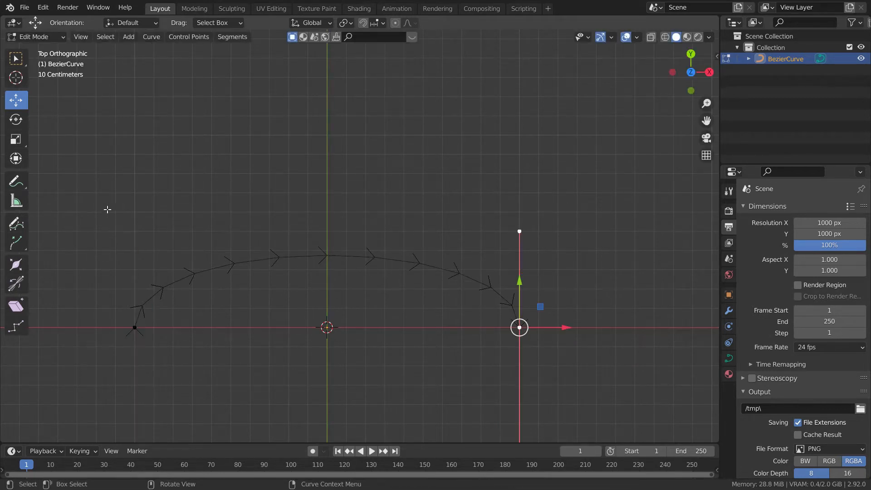
{"action": "middle_click_drag", "start_coordinate": [271, 255], "coordinate": [314, 234], "text": "shift"}
{"action": "key", "text": "ctrl+i"}
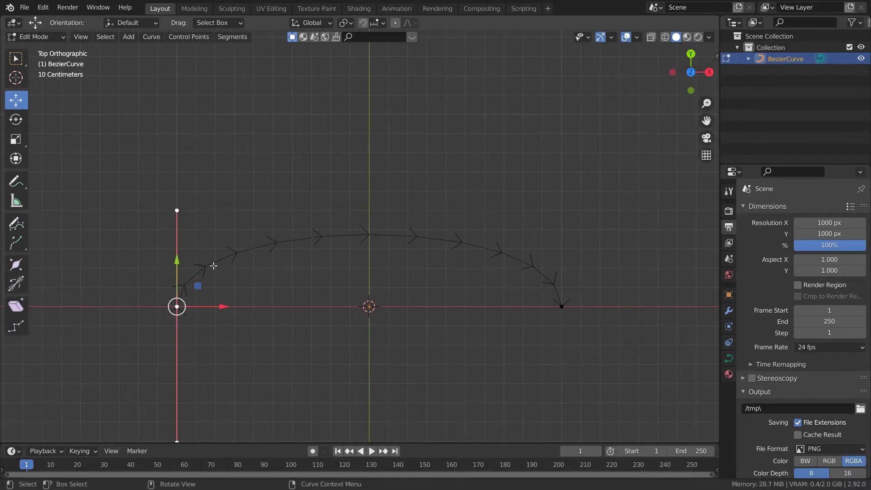
{"action": "middle_click_drag", "start_coordinate": [246, 269], "coordinate": [225, 274], "text": "shift"}
{"action": "left_click", "coordinate": [416, 260], "text": "shift"}
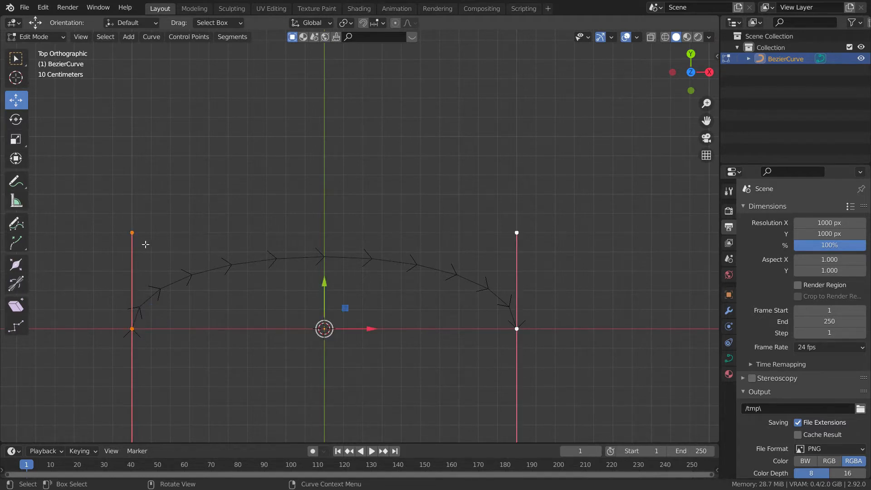
{"action": "scroll", "coordinate": [266, 257], "scroll_direction": "down", "scroll_amount": 2}
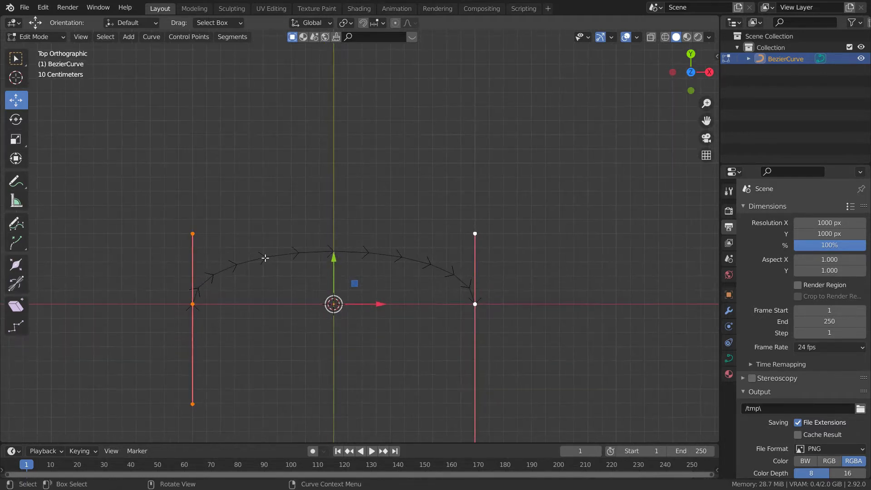
{"action": "right_click", "coordinate": [246, 220]}
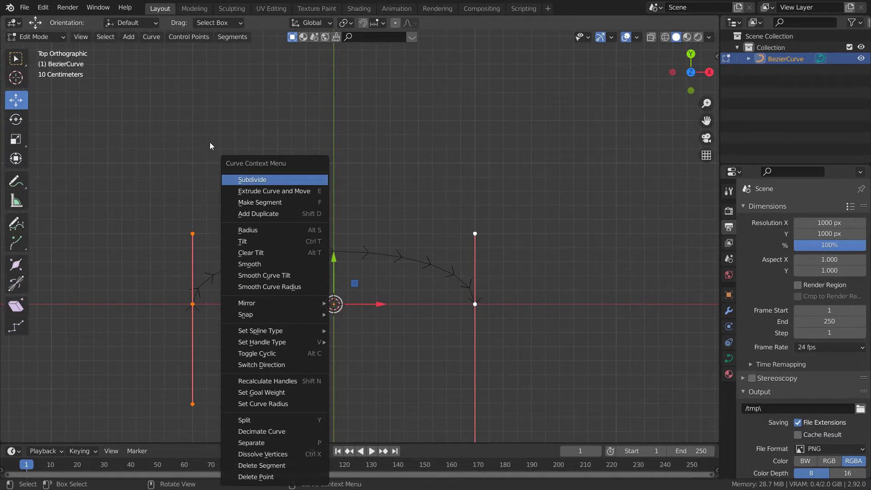
{"action": "key", "text": "Return"}
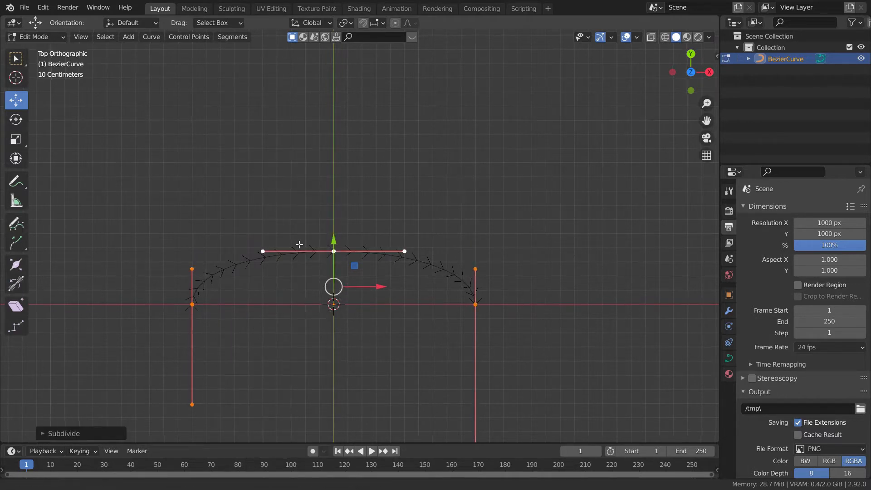
- Expand the Subdivide settings and try raising the number of cuts to 7
{"action": "scroll", "coordinate": [296, 223], "scroll_direction": "up", "scroll_amount": 2}
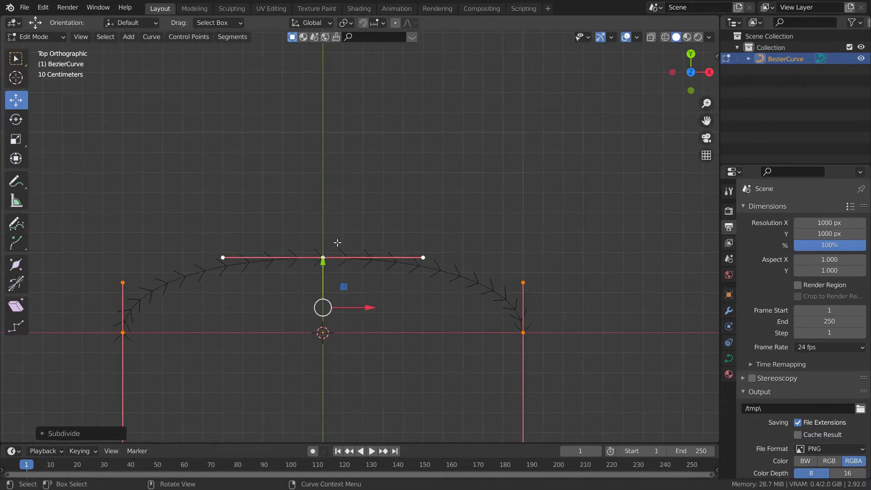
{"action": "left_click", "coordinate": [62, 434]}
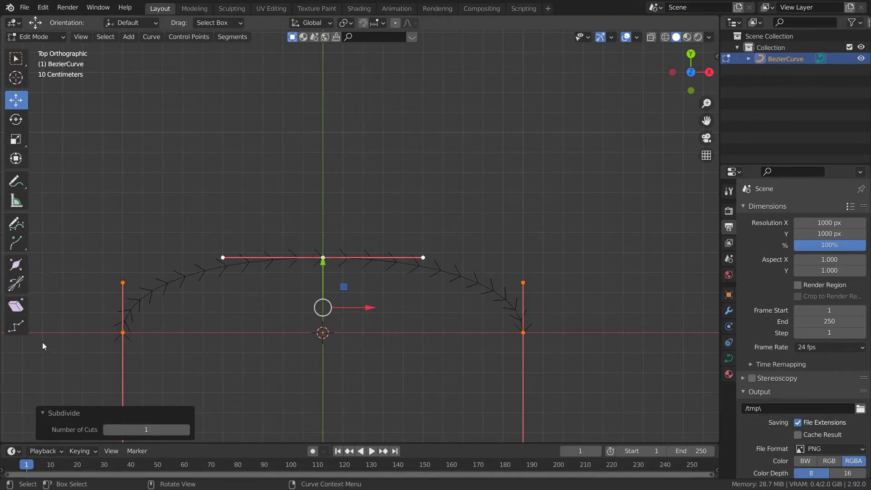
{"action": "left_click", "coordinate": [186, 430]}
{"action": "left_click", "coordinate": [186, 429]}
{"action": "left_click", "coordinate": [186, 430]}
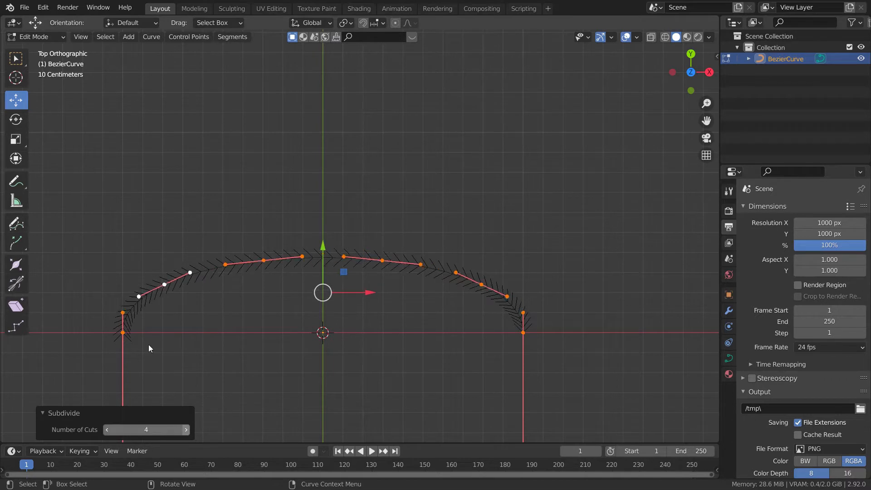
{"action": "left_click", "coordinate": [186, 430]}
{"action": "left_click", "coordinate": [186, 429]}
{"action": "left_click", "coordinate": [186, 430]}
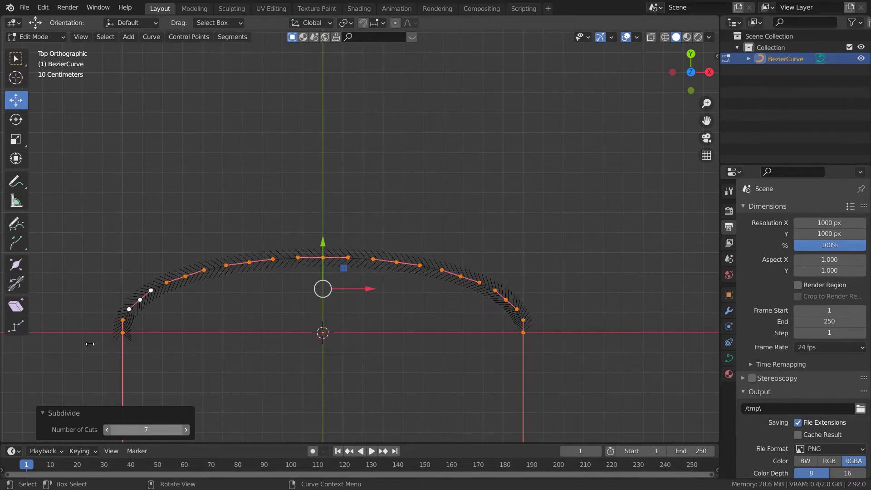
- Reduce the number of subdivision cuts to 1
{"action": "left_click", "coordinate": [107, 430]}
{"action": "left_click", "coordinate": [107, 430]}
{"action": "left_click", "coordinate": [107, 430]}
{"action": "left_click", "coordinate": [107, 430]}
{"action": "left_click", "coordinate": [107, 430]}
{"action": "left_click", "coordinate": [107, 430]}
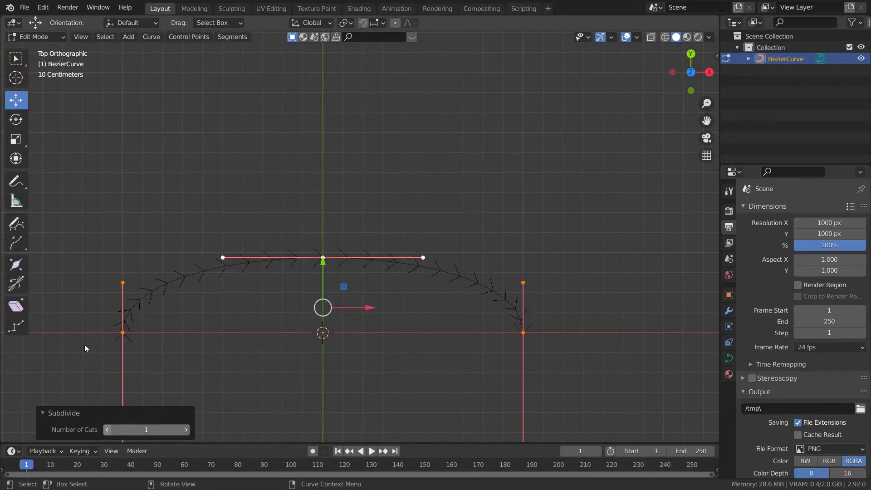
- Extrude a new control point from only the curve's right end control point
{"action": "scroll", "coordinate": [311, 251], "scroll_direction": "down", "scroll_amount": 2}
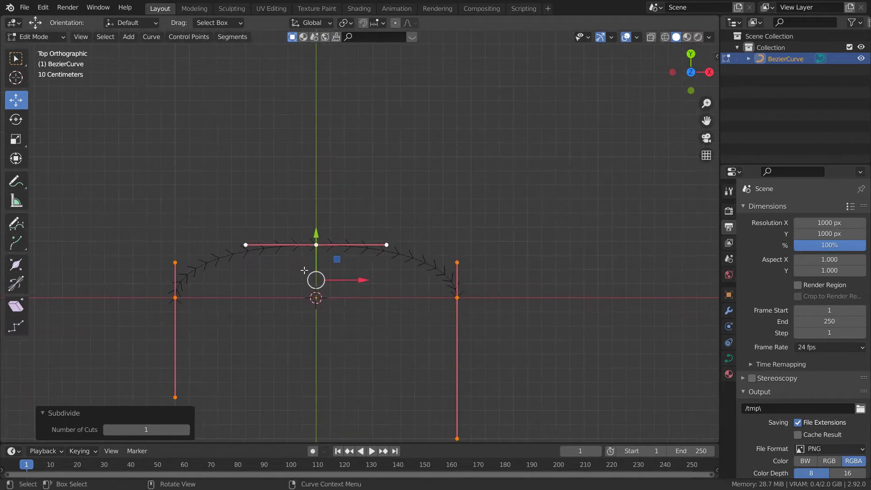
{"action": "left_click", "coordinate": [329, 259]}
{"action": "middle_click_drag", "start_coordinate": [328, 258], "coordinate": [238, 257], "text": "shift"}
{"action": "middle_click_drag", "start_coordinate": [285, 241], "coordinate": [251, 253], "text": "ctrl"}
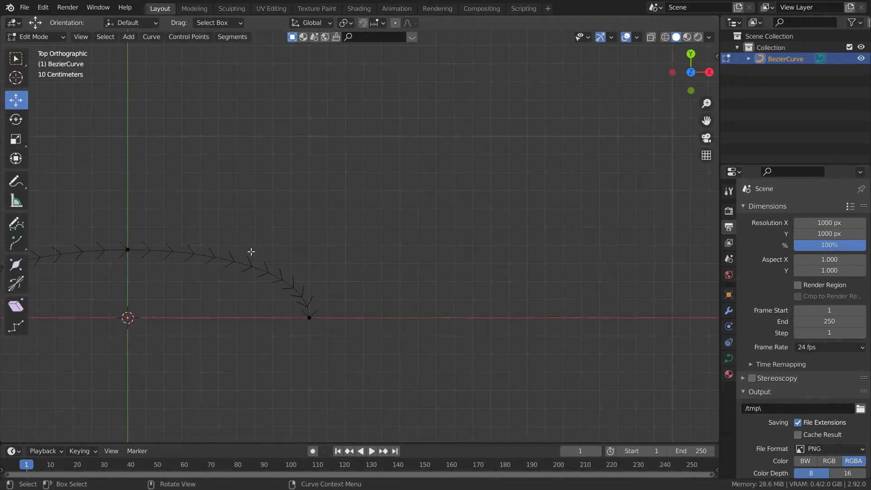
{"action": "key", "text": "ctrl+z"}
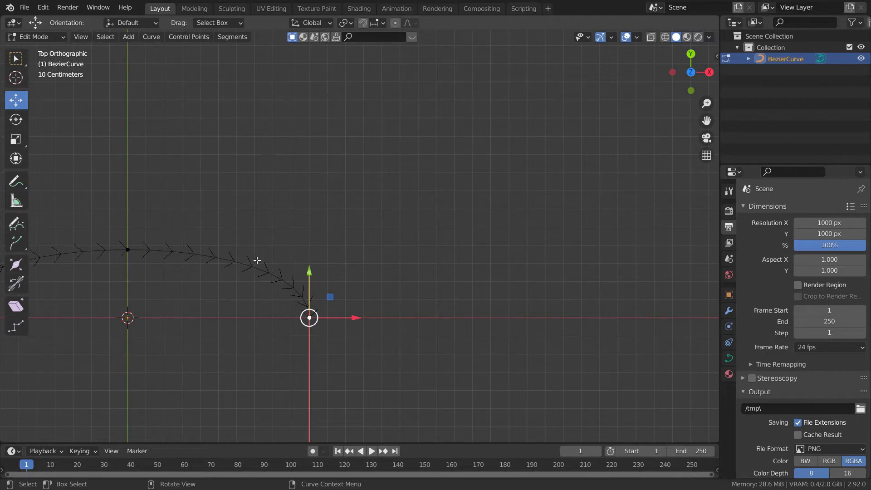
{"action": "middle_click_drag", "start_coordinate": [247, 236], "coordinate": [222, 191], "text": "shift"}
{"action": "middle_click_drag", "start_coordinate": [225, 187], "coordinate": [259, 213], "text": "ctrl"}
{"action": "middle_click_drag", "start_coordinate": [219, 240], "coordinate": [180, 248], "text": "shift"}
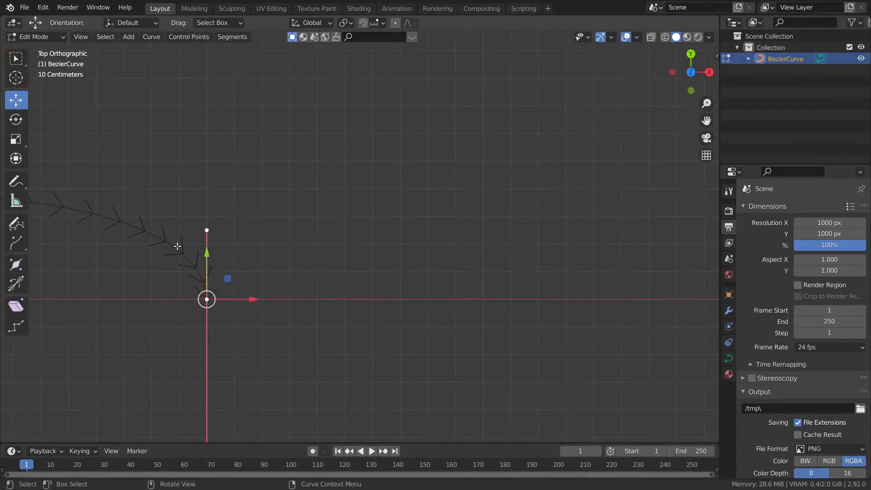
{"action": "key", "text": "g"}
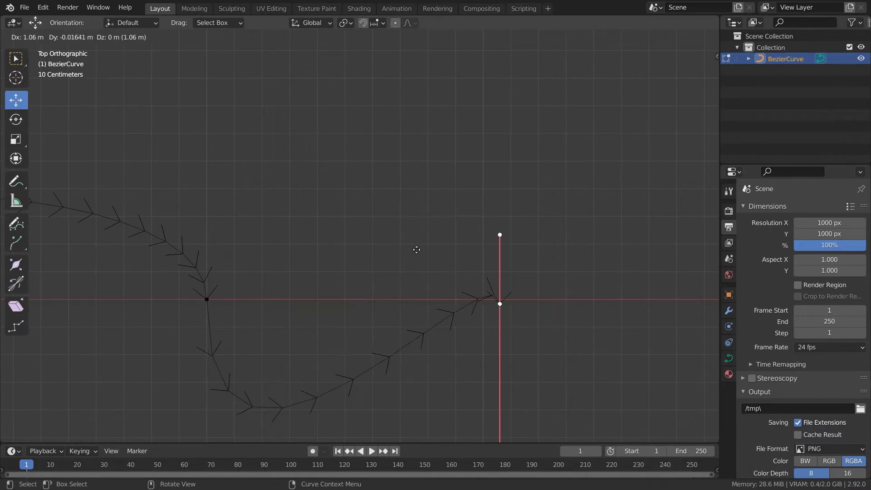
{"action": "key", "text": "ctrl"}
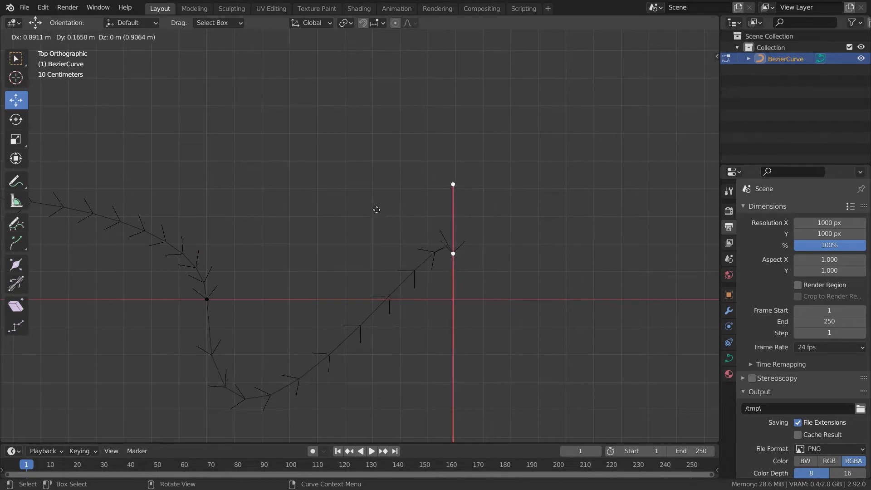
- Try constraining the extruded point's movement to the X, Y and Z axes in turn, and cancel the movement
{"action": "key", "text": "x"}
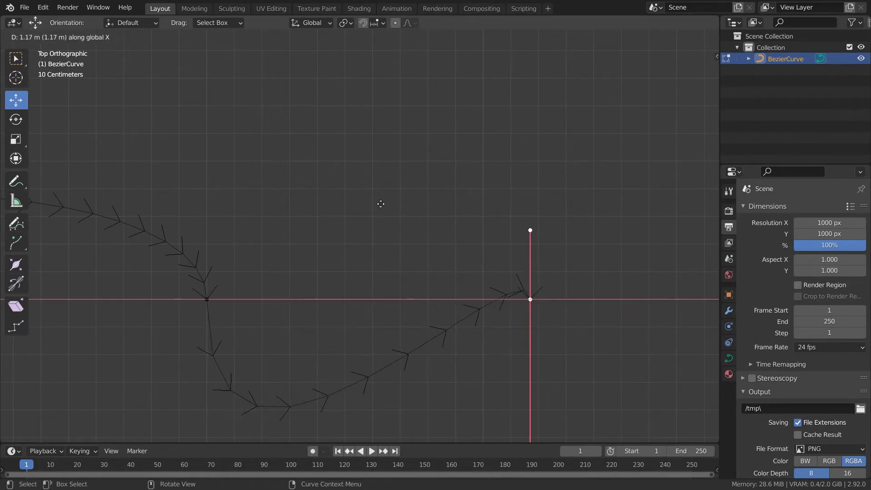
{"action": "key", "text": "y"}
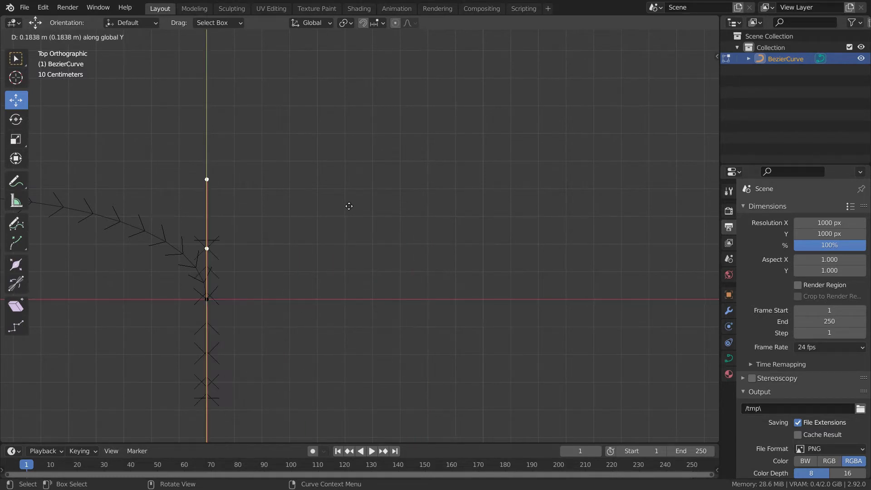
{"action": "key", "text": "z"}
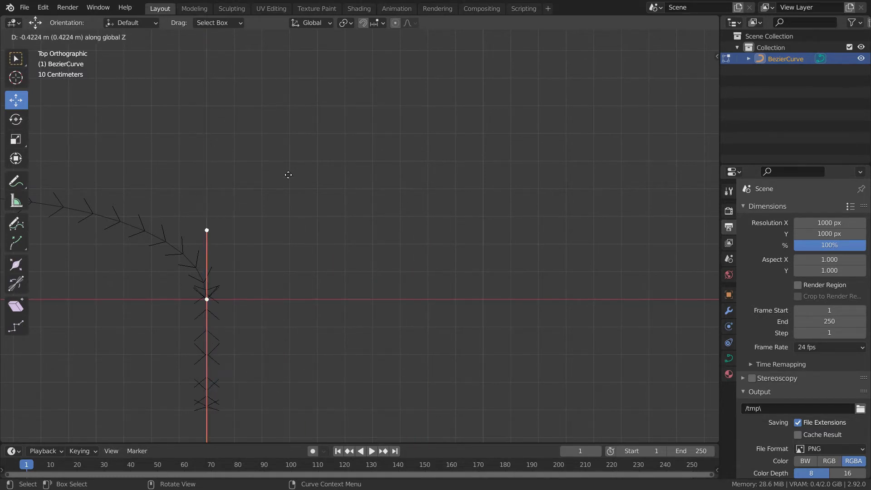
{"action": "key", "text": "Escape"}
- Try moving the extruded control point freely and along the Z axis in a perspective view
{"action": "scroll", "coordinate": [293, 235], "scroll_direction": "down", "scroll_amount": 5}
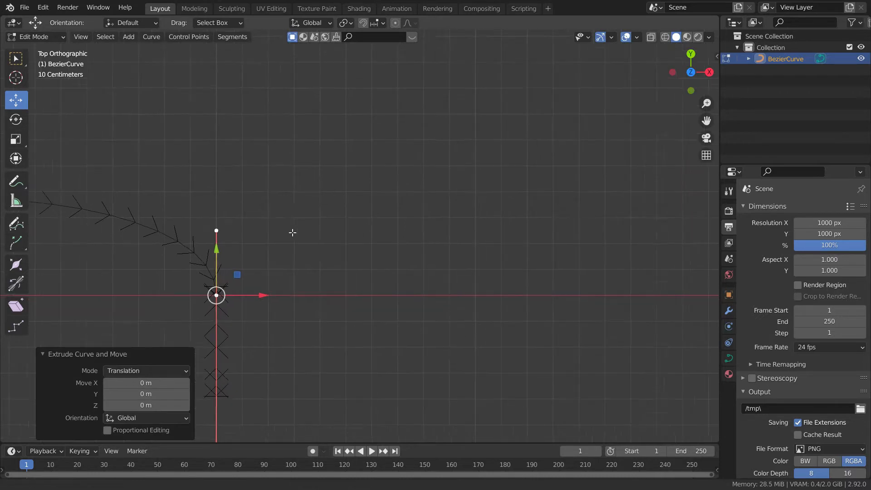
{"action": "scroll", "coordinate": [297, 254], "scroll_direction": "down", "scroll_amount": 2}
{"action": "middle_click_drag", "start_coordinate": [284, 249], "coordinate": [277, 177]}
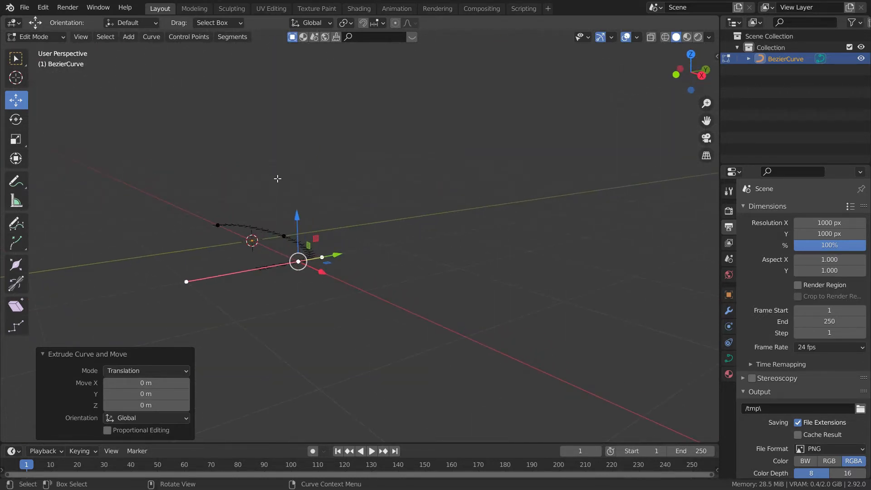
{"action": "key", "text": "g"}
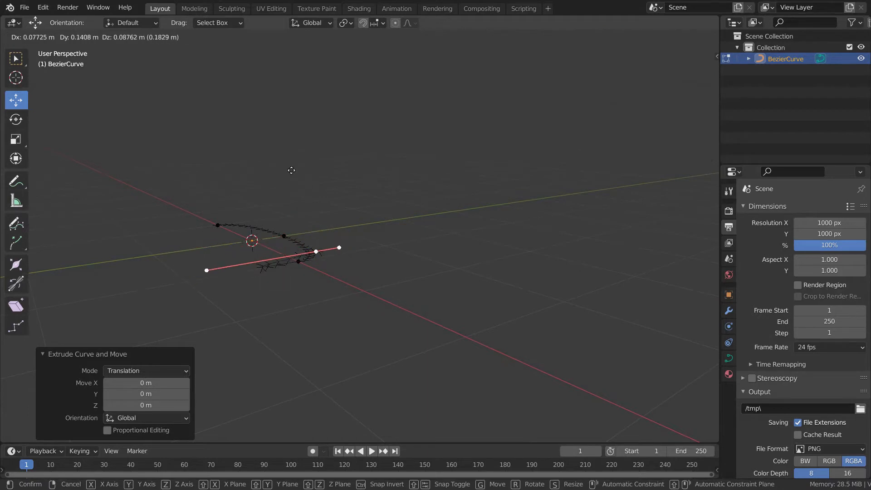
{"action": "key", "text": "z"}
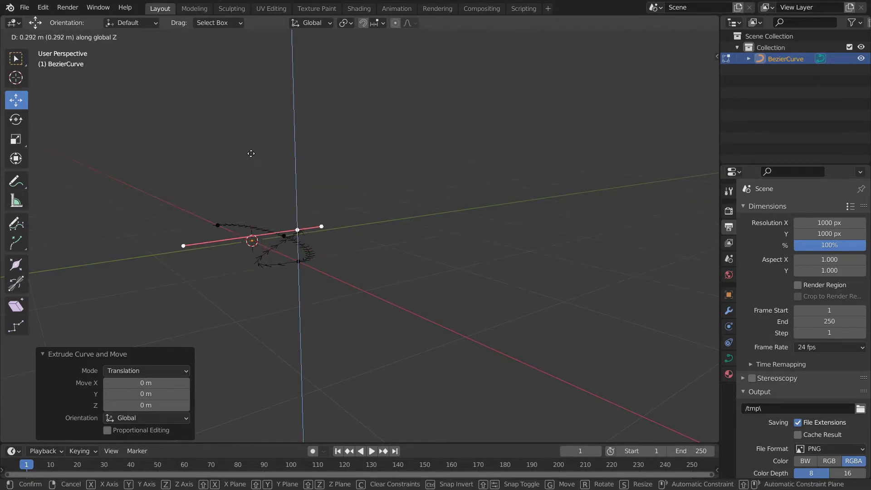
{"action": "right_click", "coordinate": [253, 114]}
- Move the extruded control point 1 m along the X axis with snapping
{"action": "middle_click_drag", "start_coordinate": [230, 128], "coordinate": [307, 234]}
{"action": "key", "text": "g"}
{"action": "key", "text": "x"}
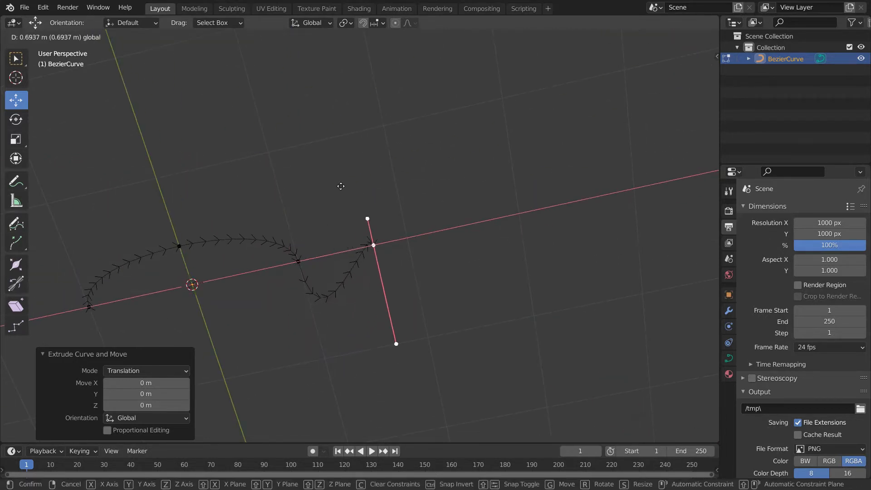
{"action": "left_click", "coordinate": [362, 181], "text": "ctrl"}
{"action": "middle_click_drag", "start_coordinate": [332, 216], "coordinate": [299, 160]}
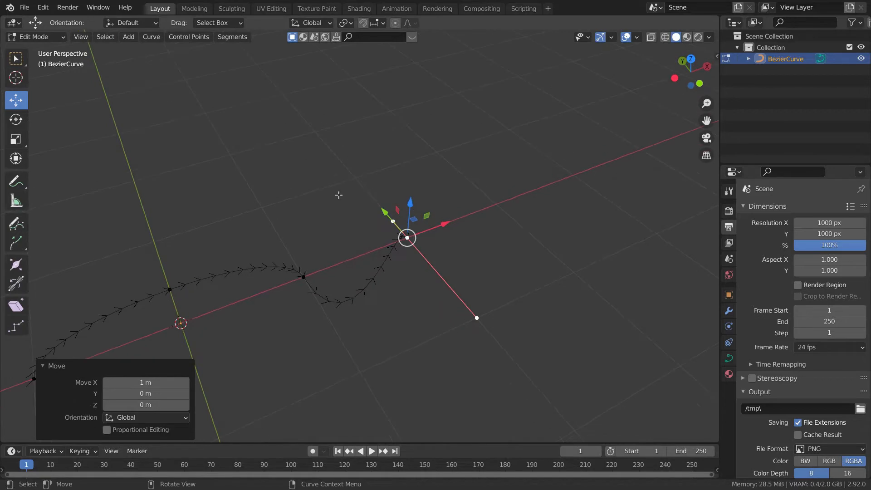
- Delete the extruded end control point with the Vertices option in top view
{"action": "key", "text": "KP_7"}
{"action": "middle_click_drag", "start_coordinate": [200, 175], "coordinate": [290, 227], "text": "shift"}
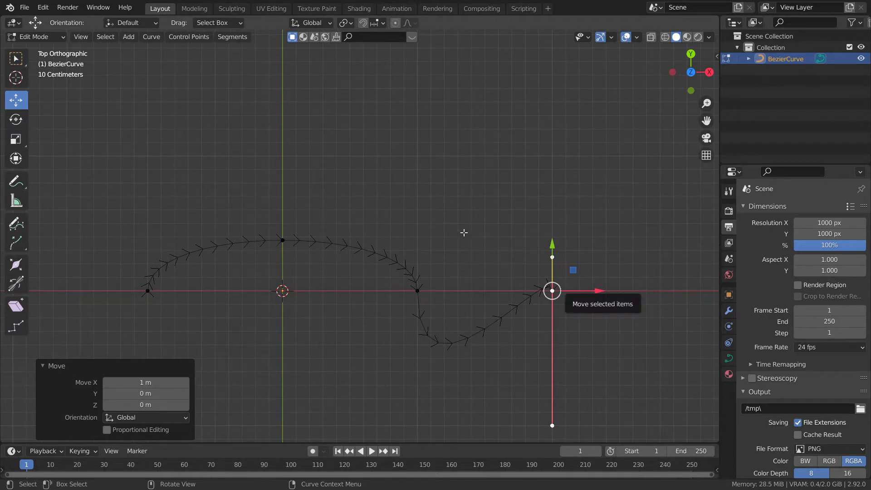
{"action": "key", "text": "x"}
{"action": "key", "text": "Down"}
{"action": "key", "text": "Down"}
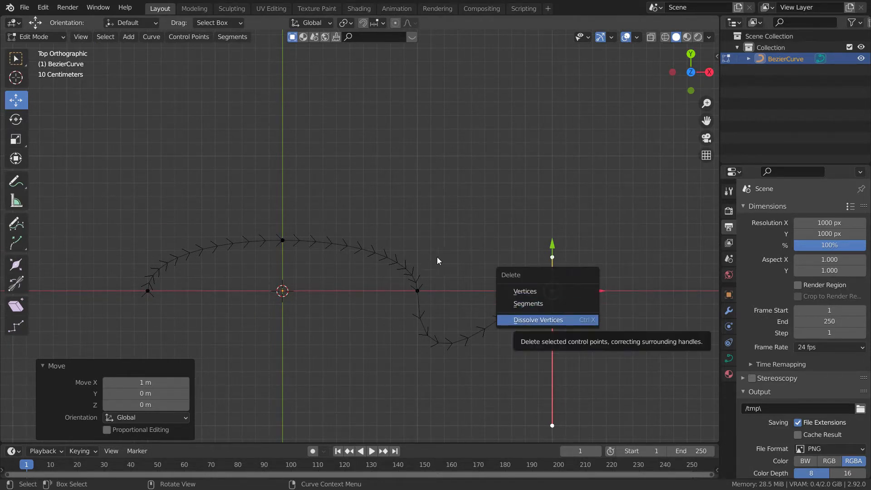
{"action": "key", "text": "Up"}
{"action": "key", "text": "Up"}
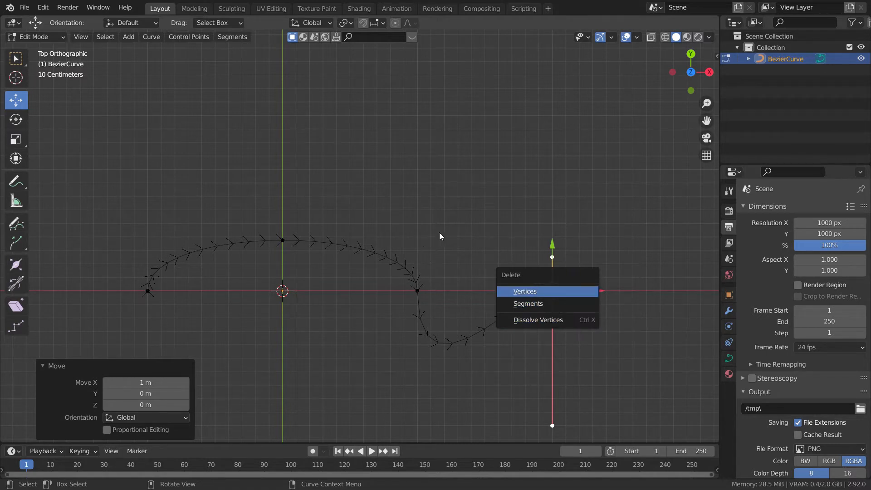
{"action": "key", "text": "Down"}
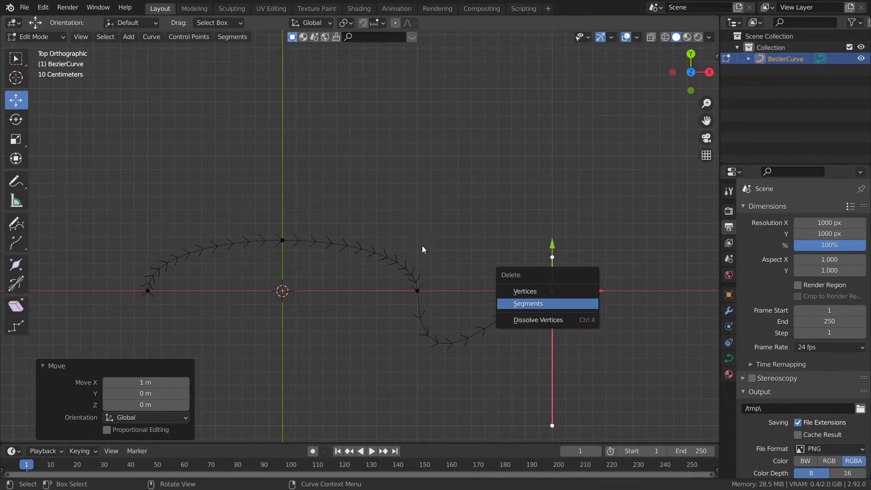
{"action": "key", "text": "Up"}
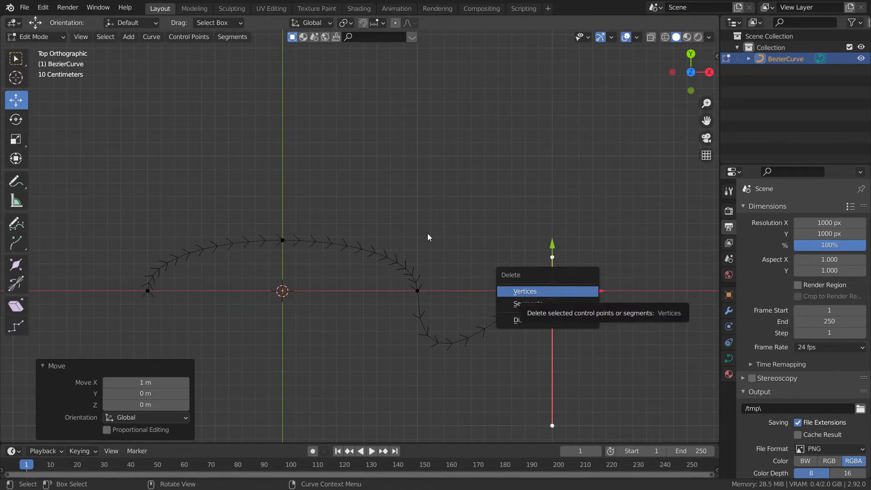
{"action": "key", "text": "Return"}
{"action": "key", "text": "Home"}
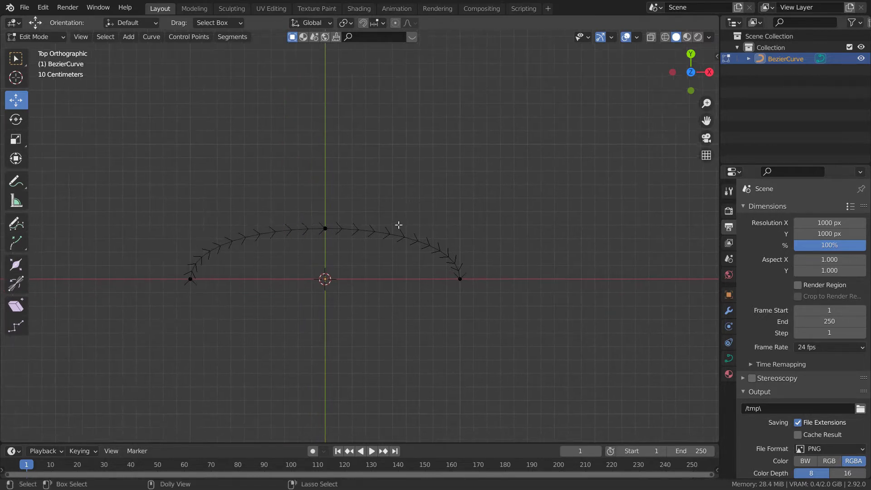
- Review the delete options for the middle control point, cancel, and select both end control points instead
{"action": "key", "text": "ctrl+z"}
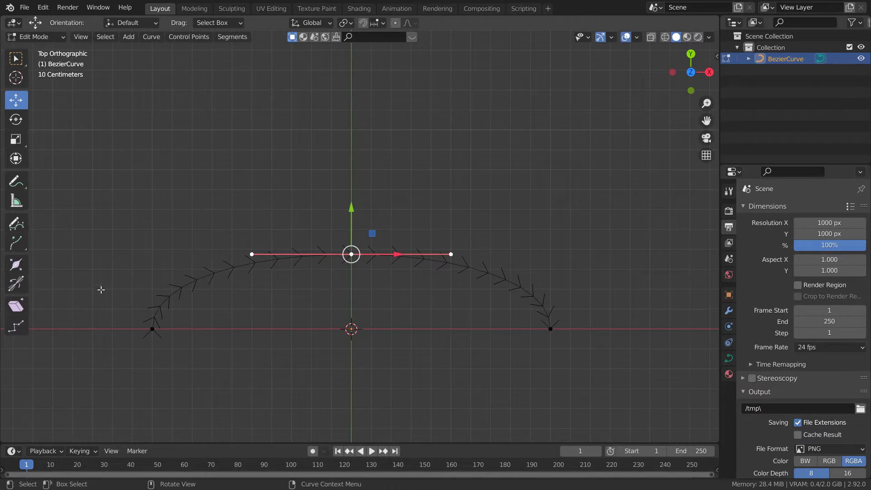
{"action": "key", "text": "x"}
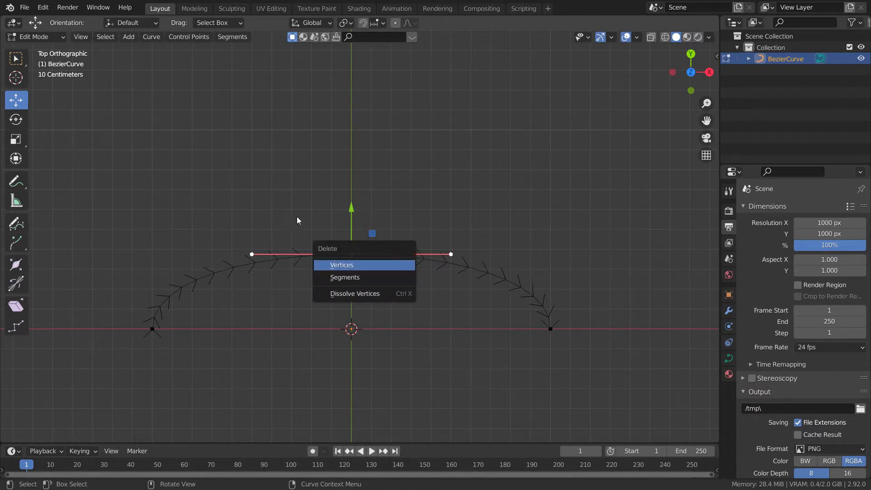
{"action": "key", "text": "Up"}
{"action": "key", "text": "Up"}
{"action": "key", "text": "Up"}
{"action": "scroll", "coordinate": [277, 214], "scroll_direction": "down", "scroll_amount": 1}
{"action": "scroll", "coordinate": [281, 215], "scroll_direction": "up", "scroll_amount": 1}
{"action": "left_click", "coordinate": [451, 262]}
{"action": "left_click", "coordinate": [113, 264], "text": "shift"}
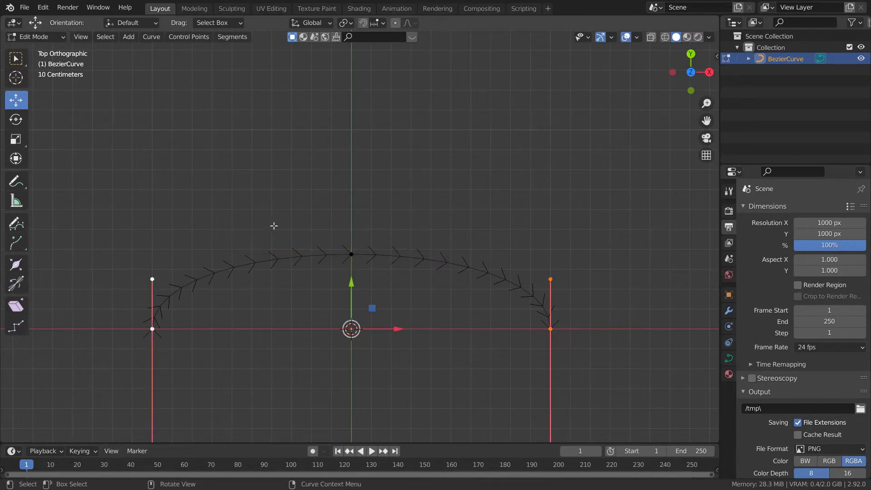
{"action": "key", "text": "ctrl+z"}
{"action": "key", "text": "ctrl+z"}
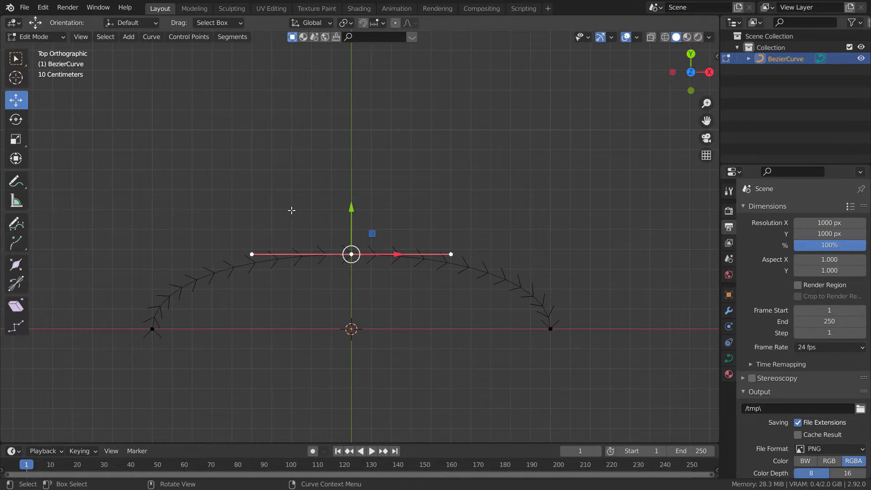
- Dissolve the curve's middle control point and select both end control points to show their handles
{"action": "key", "text": "x"}
{"action": "scroll", "coordinate": [259, 214], "scroll_direction": "down", "scroll_amount": 2}
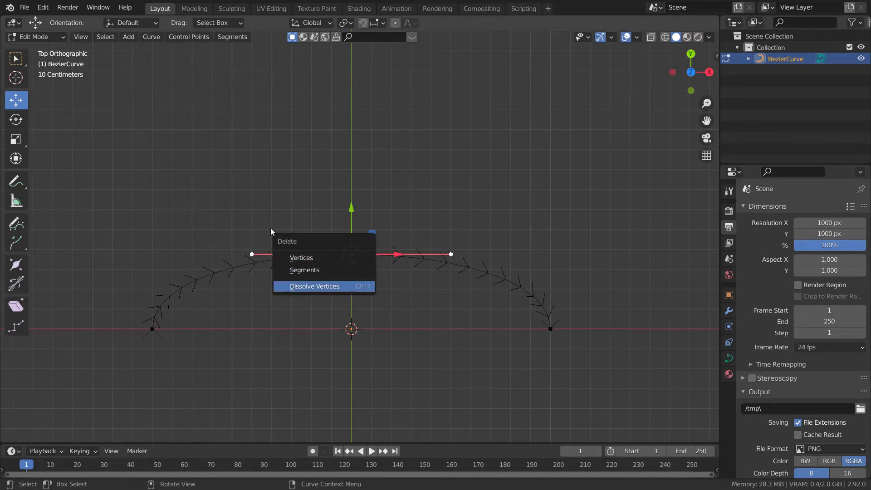
{"action": "key", "text": "Return"}
{"action": "scroll", "coordinate": [179, 286], "scroll_direction": "up", "scroll_amount": 2}
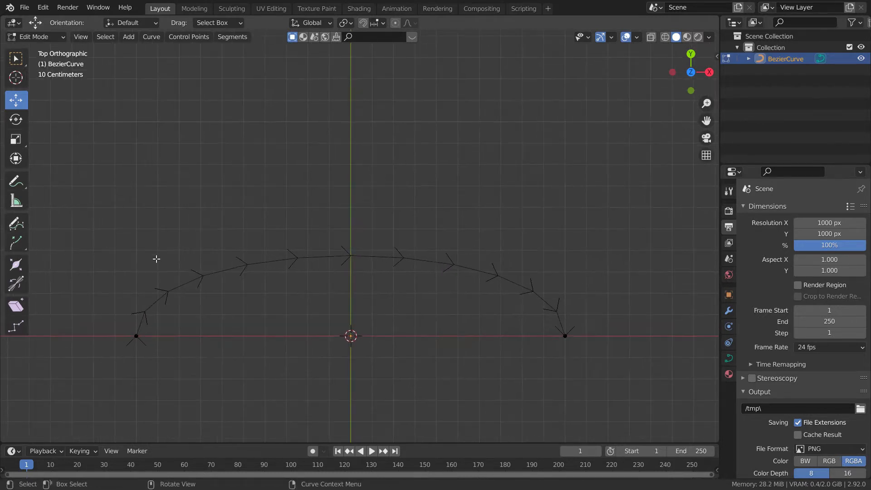
{"action": "left_click", "coordinate": [136, 336]}
{"action": "left_click", "coordinate": [565, 336], "text": "shift"}
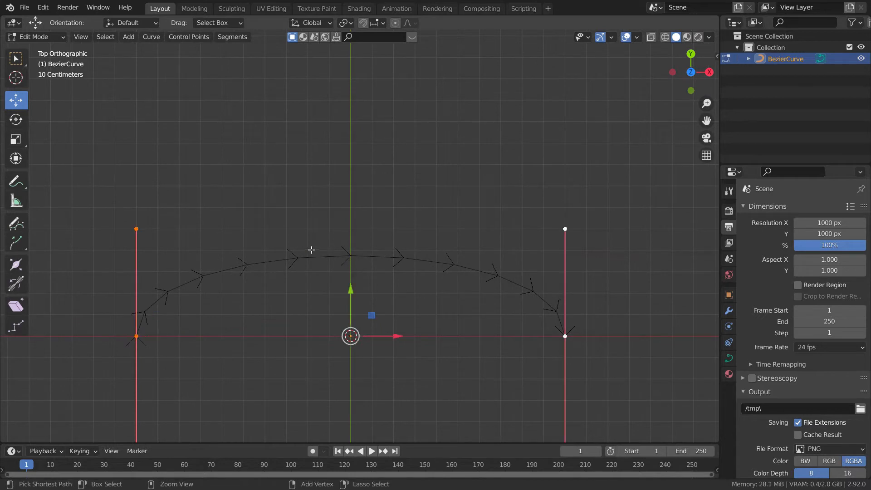
{"action": "middle_click_drag", "start_coordinate": [311, 249], "coordinate": [286, 293], "text": "ctrl"}
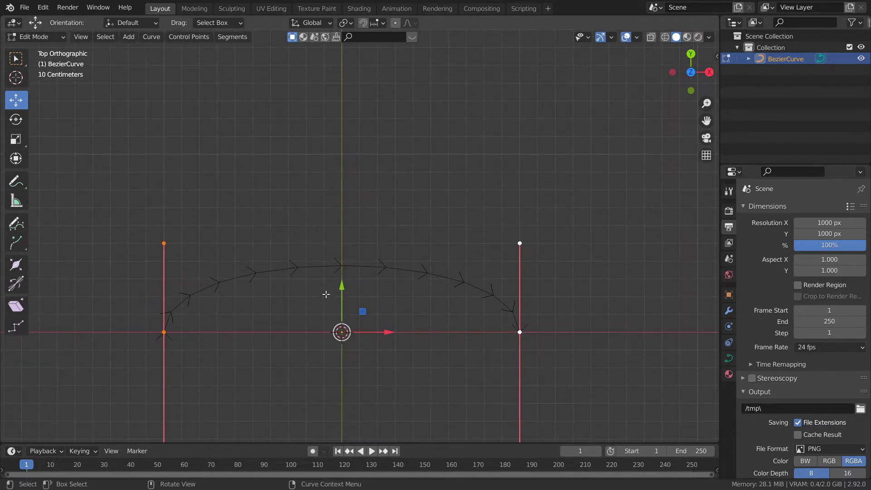
{"action": "middle_click_drag", "start_coordinate": [348, 233], "coordinate": [344, 236], "text": "shift"}
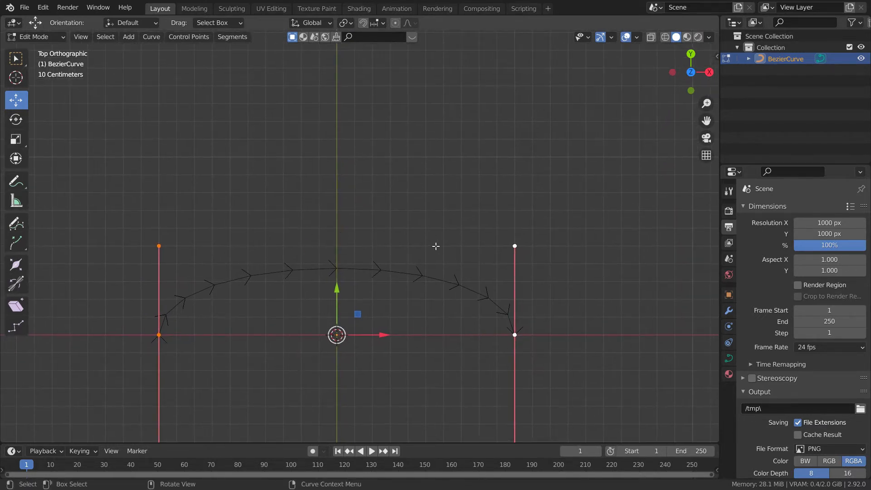
{"action": "middle_click_drag", "start_coordinate": [290, 207], "coordinate": [264, 231], "text": "ctrl"}
- Move the right end point's upper handle up about 0.5 m along the Y axis
{"action": "left_click", "coordinate": [178, 336]}
{"action": "middle_click_drag", "start_coordinate": [381, 242], "coordinate": [365, 244], "text": "shift"}
{"action": "key", "text": "ctrl+i"}
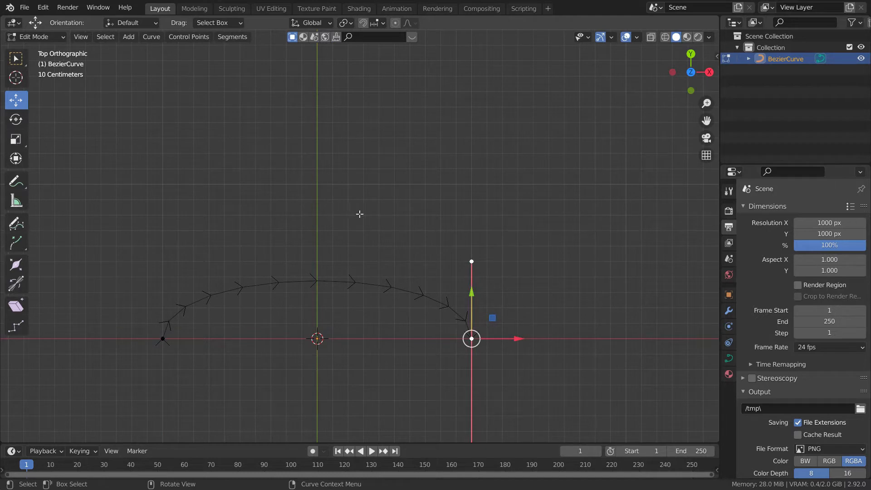
{"action": "key", "text": "ctrl+z"}
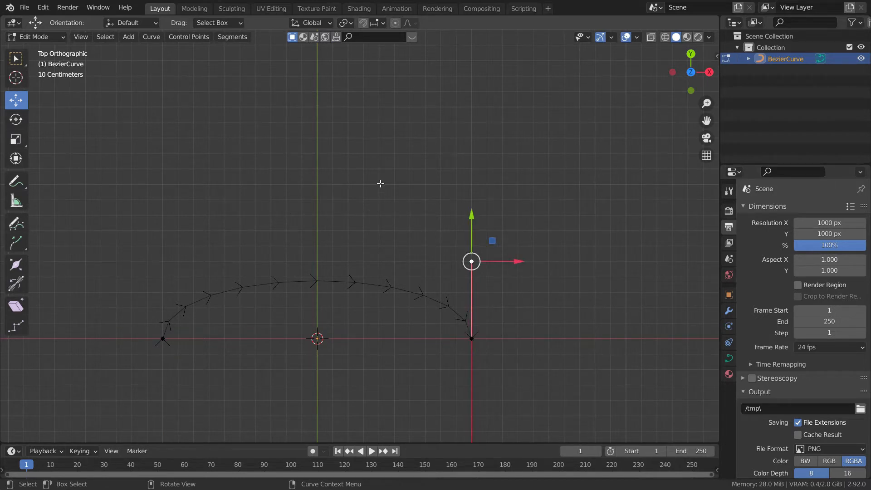
{"action": "key", "text": "g"}
{"action": "key", "text": "y"}
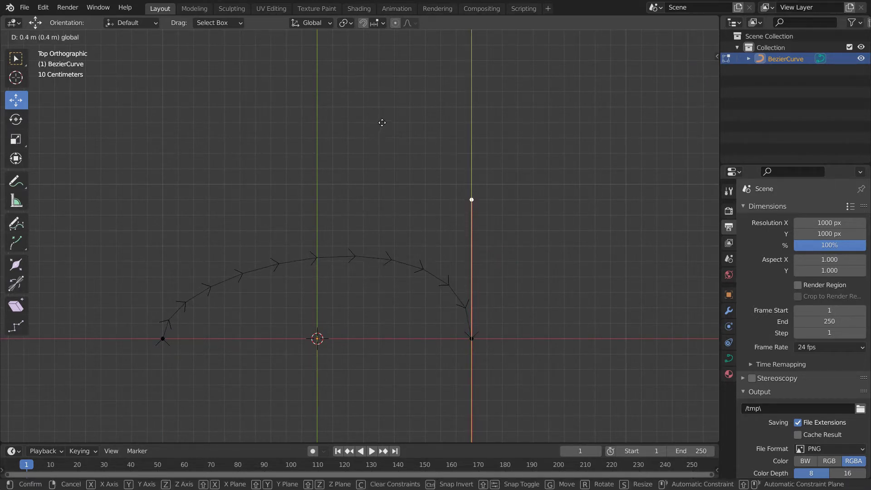
{"action": "left_click", "coordinate": [383, 120]}
- Raise the left end point's upper handle along the Y axis until it is level with the right one
{"action": "left_click", "coordinate": [142, 269]}
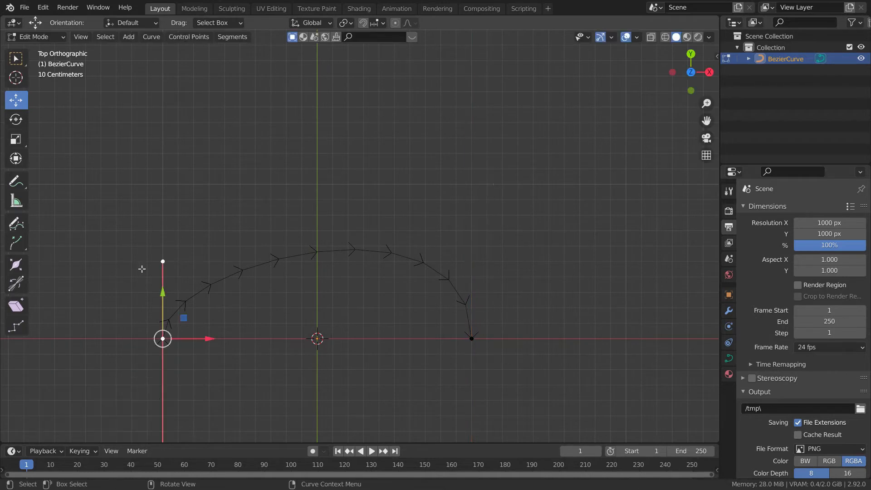
{"action": "left_click", "coordinate": [134, 205]}
{"action": "key", "text": "g"}
{"action": "key", "text": "y"}
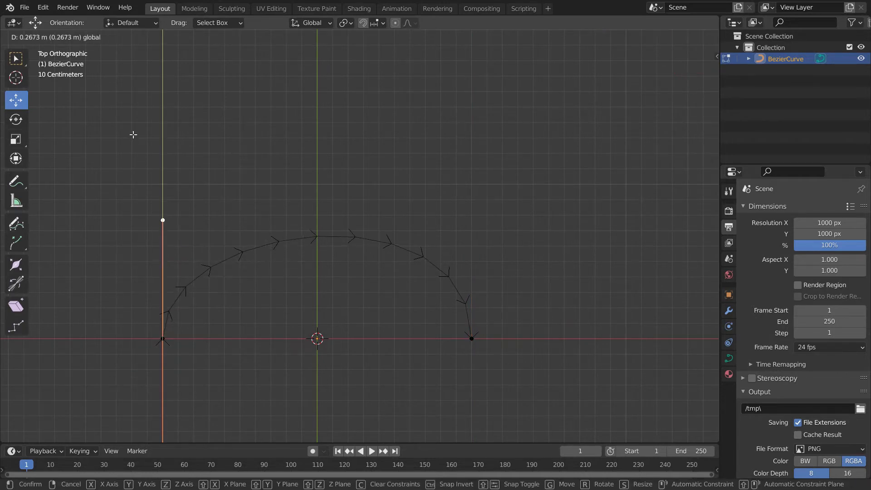
{"action": "left_click", "coordinate": [140, 108]}
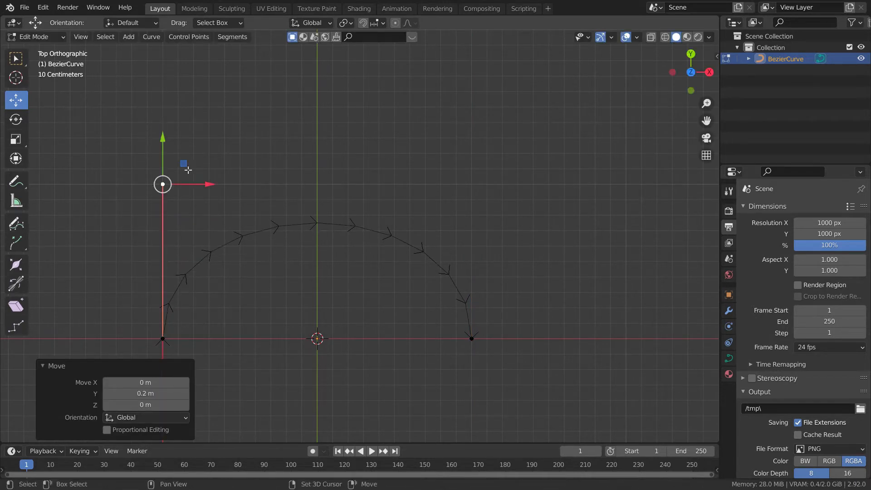
- Select all control points, subdivide the curve once, and keep only the new middle point selected
{"action": "left_click", "coordinate": [241, 188]}
{"action": "left_click", "coordinate": [145, 265]}
{"action": "key", "text": "a"}
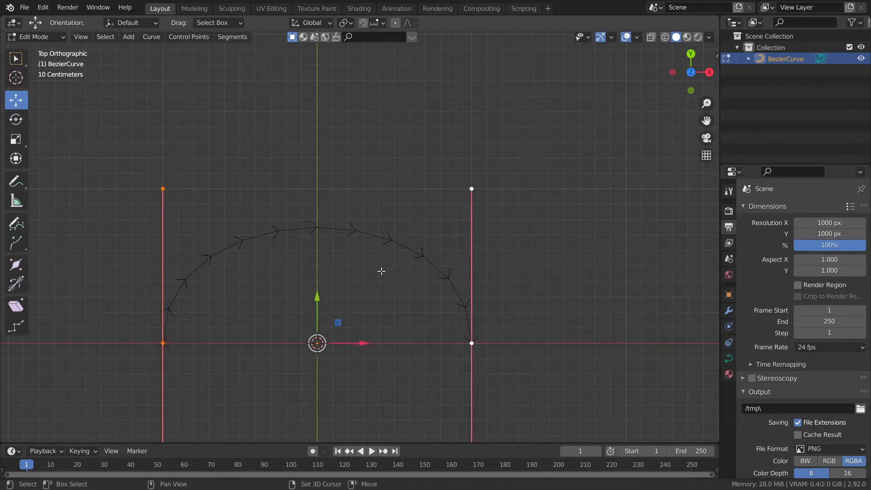
{"action": "right_click", "coordinate": [265, 194]}
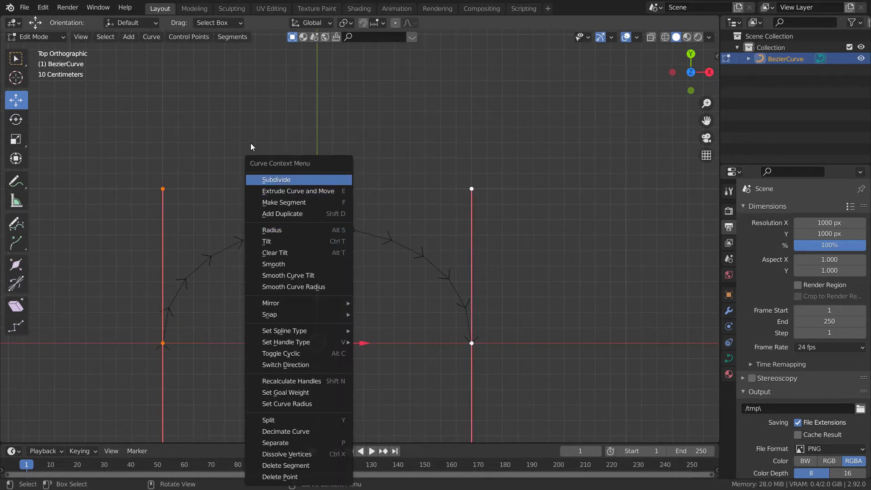
{"action": "left_click", "coordinate": [250, 180]}
{"action": "key", "text": "ctrl+KP_Subtract"}
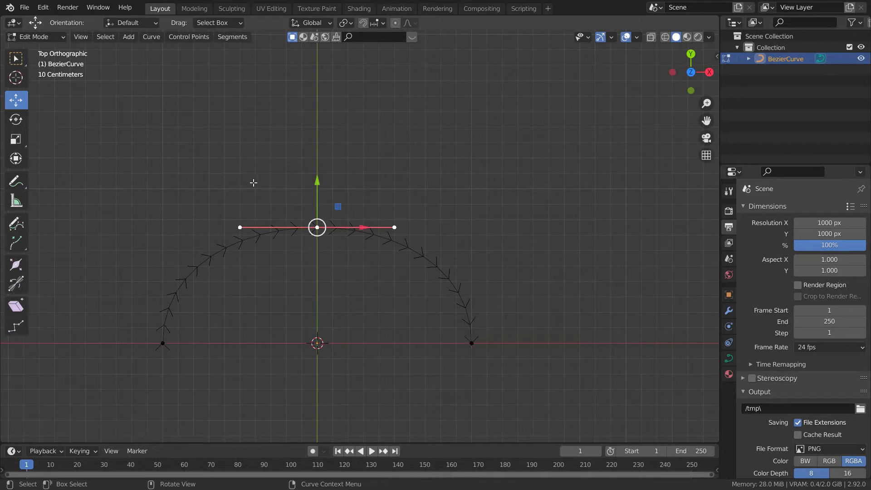
- Move the middle control point up 0.25 m along the Y axis and scale its handles outward to line up with the end points
{"action": "key", "text": "g"}
{"action": "key", "text": "y"}
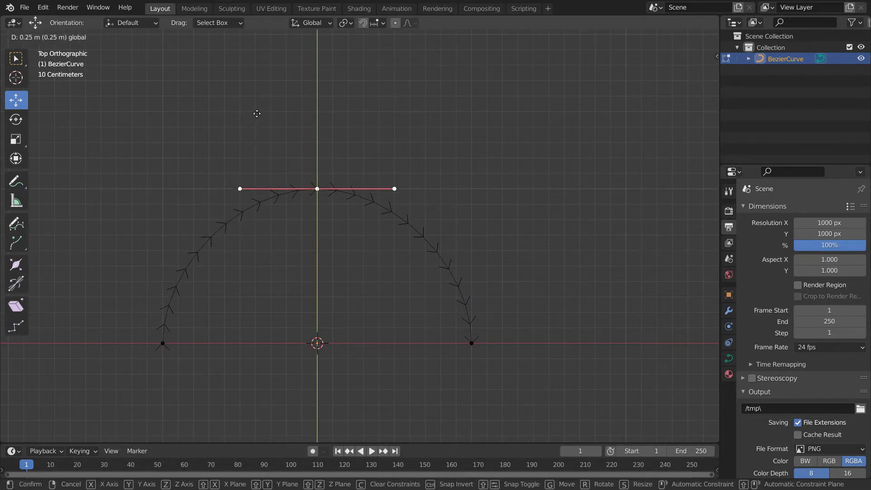
{"action": "left_click", "coordinate": [255, 117], "text": "ctrl"}
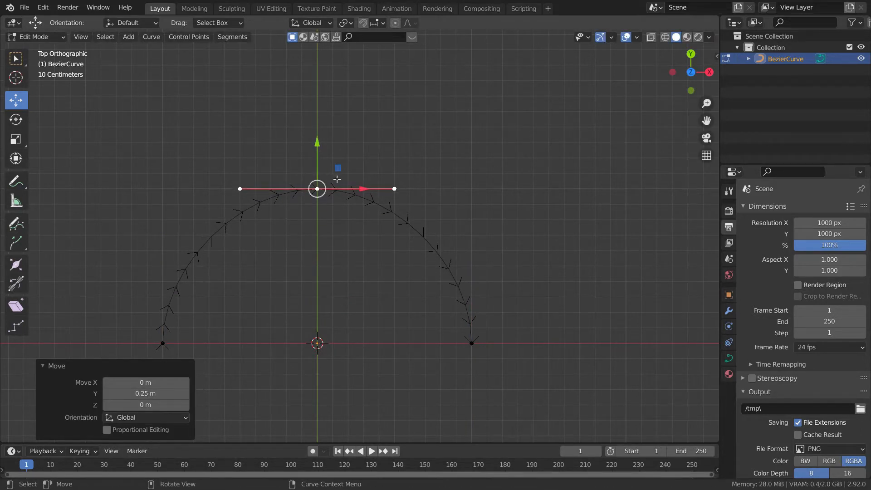
{"action": "key", "text": "s"}
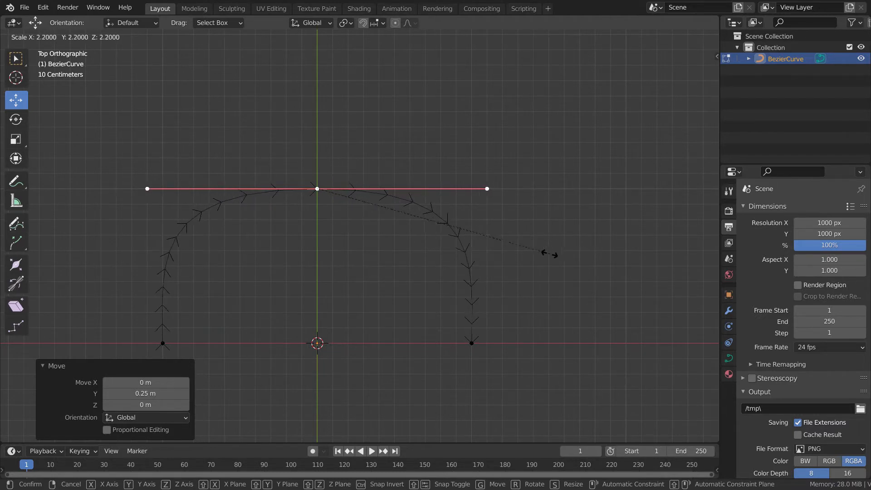
{"action": "left_click", "coordinate": [519, 257], "text": "ctrl"}
- Move the right end point's upper handle up 0.5 m along the Y axis with snapping
{"action": "left_click", "coordinate": [471, 343]}
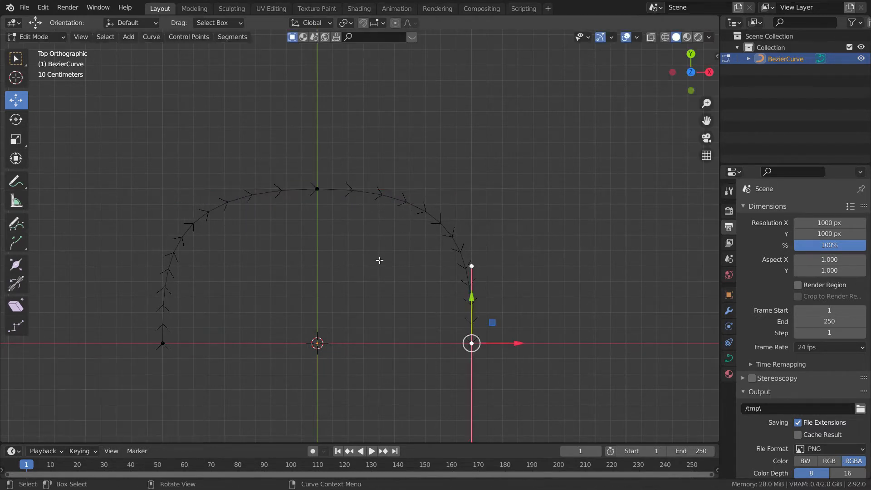
{"action": "key", "text": "ctrl+z"}
{"action": "key", "text": "g"}
{"action": "key", "text": "y"}
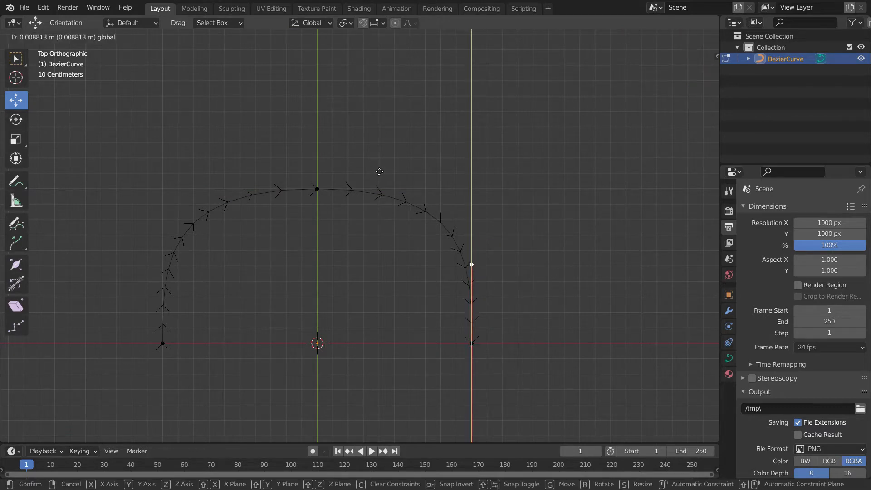
{"action": "left_click", "coordinate": [387, 116]}
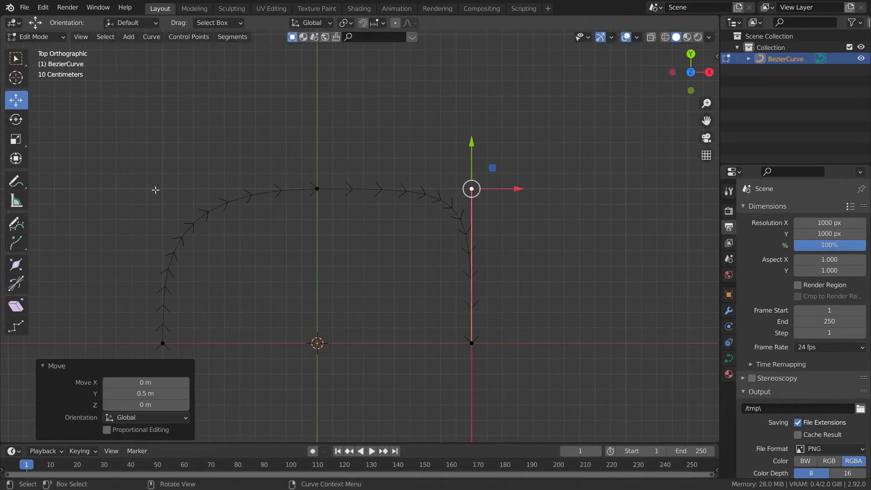
- Raise the left end point's upper handle along the Y axis and correct it to be level with the middle point
{"action": "left_click", "coordinate": [133, 261]}
{"action": "left_click", "coordinate": [129, 204]}
{"action": "key", "text": "g"}
{"action": "key", "text": "y"}
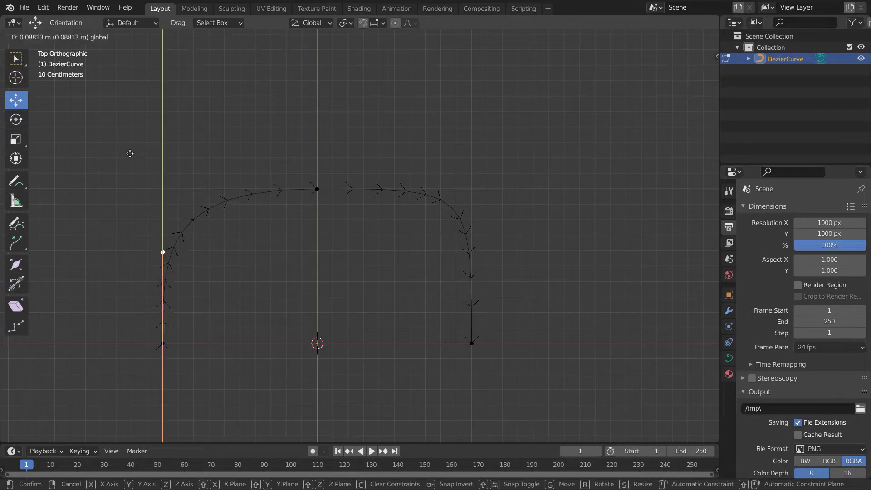
{"action": "left_click", "coordinate": [130, 110]}
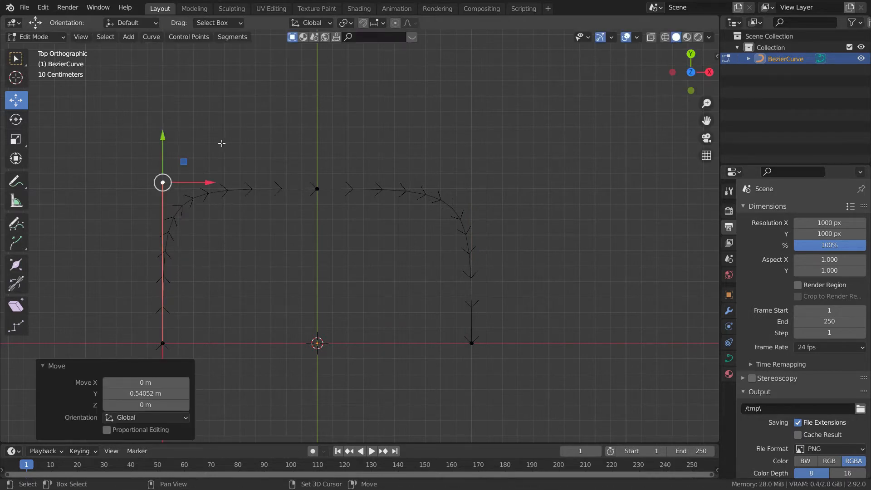
{"action": "key", "text": "g"}
{"action": "key", "text": "y"}
{"action": "left_click", "coordinate": [130, 120]}
- Move the middle control point's left handle -0.2 m along the X axis
{"action": "left_click", "coordinate": [248, 143]}
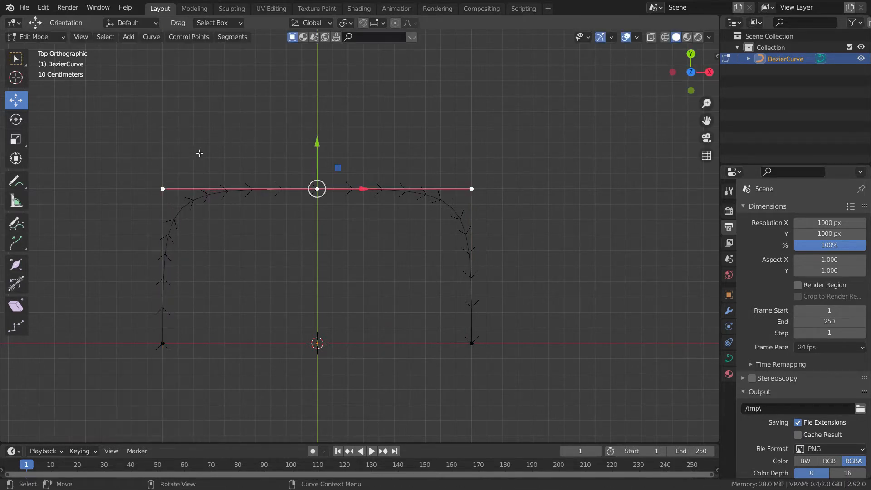
{"action": "left_click", "coordinate": [154, 148]}
{"action": "key", "text": "g"}
{"action": "key", "text": "x"}
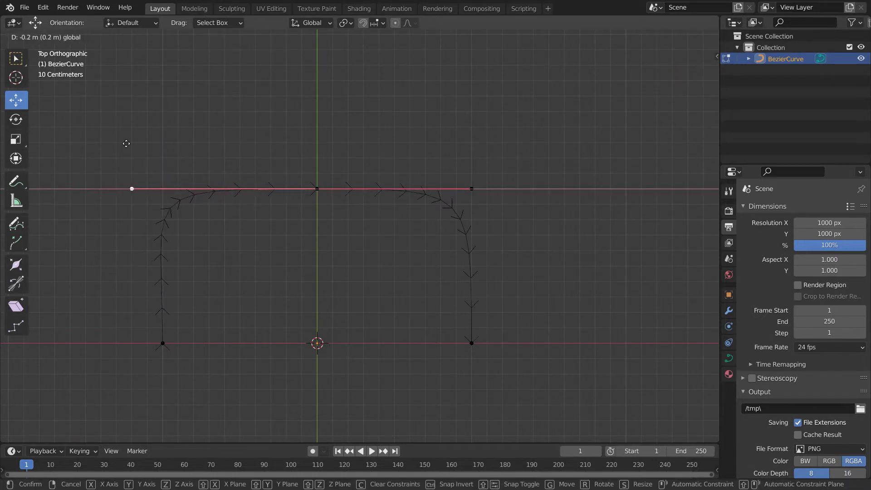
{"action": "left_click", "coordinate": [135, 143]}
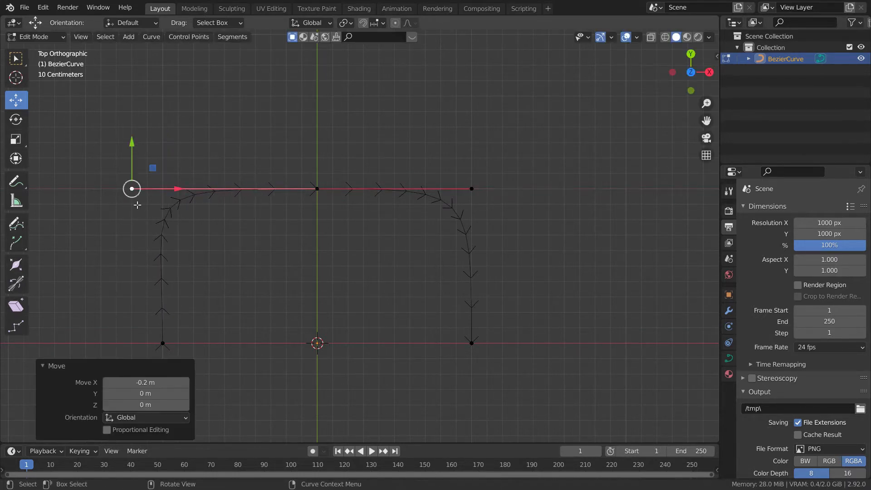
{"action": "key", "text": "ctrl+z"}
{"action": "left_click", "coordinate": [130, 154]}
{"action": "key", "text": "g"}
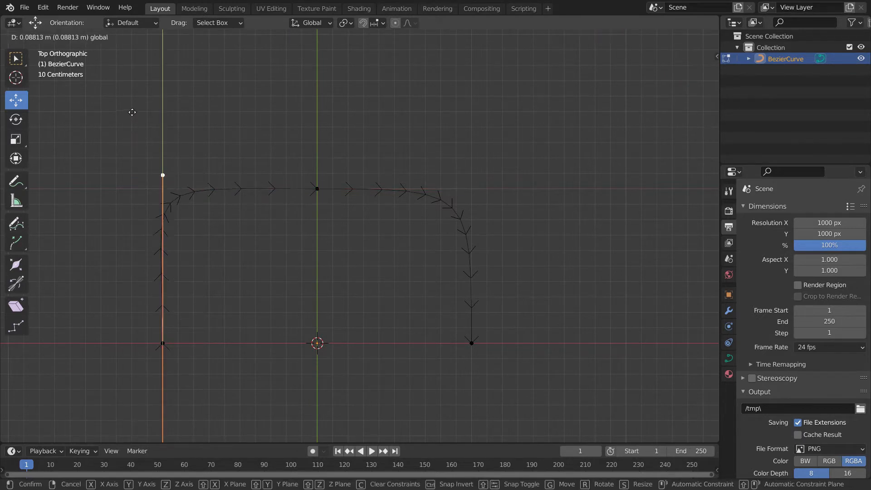
{"action": "key", "text": "y"}
{"action": "key", "text": "Escape"}
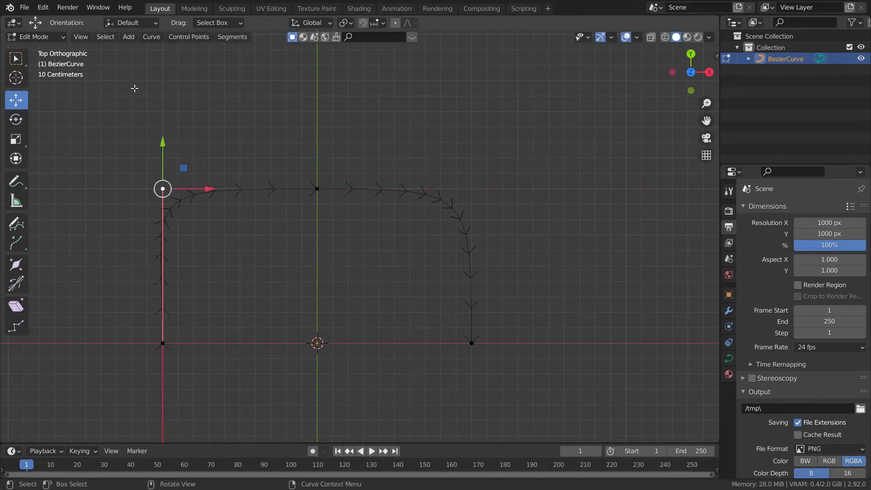
- Move the middle control point's left handle 0.2 m along the X axis, in line with the left end point
{"action": "left_click", "coordinate": [246, 146]}
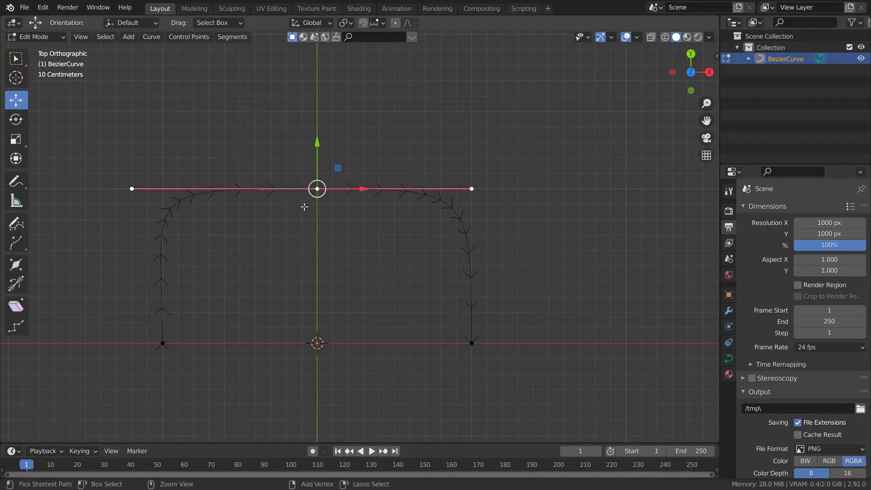
{"action": "left_click", "coordinate": [106, 148]}
{"action": "key", "text": "g"}
{"action": "key", "text": "x"}
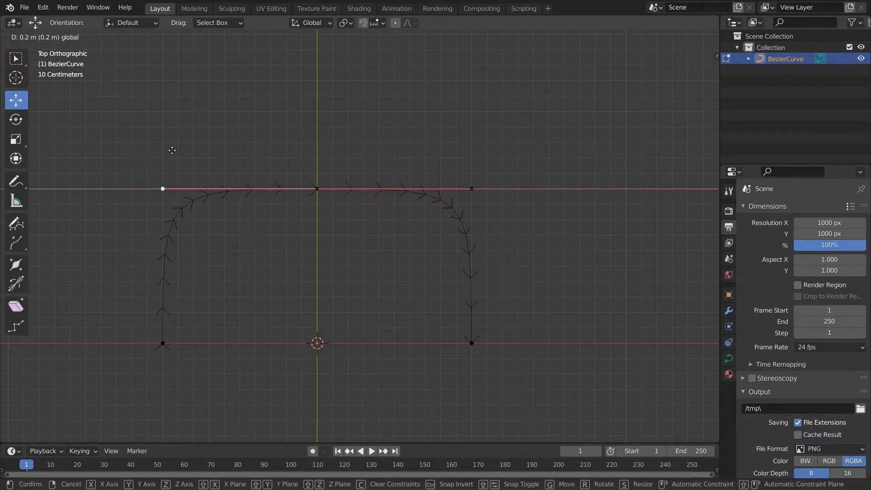
{"action": "left_click", "coordinate": [171, 150], "text": "ctrl"}
- Subdivide the curve segment between the left end point and the middle control point
{"action": "middle_click_drag", "start_coordinate": [230, 172], "coordinate": [229, 186], "text": "shift"}
{"action": "middle_click_drag", "start_coordinate": [194, 236], "coordinate": [250, 185], "text": "shift"}
{"action": "left_click", "coordinate": [218, 306]}
{"action": "left_click", "coordinate": [373, 151], "text": "shift"}
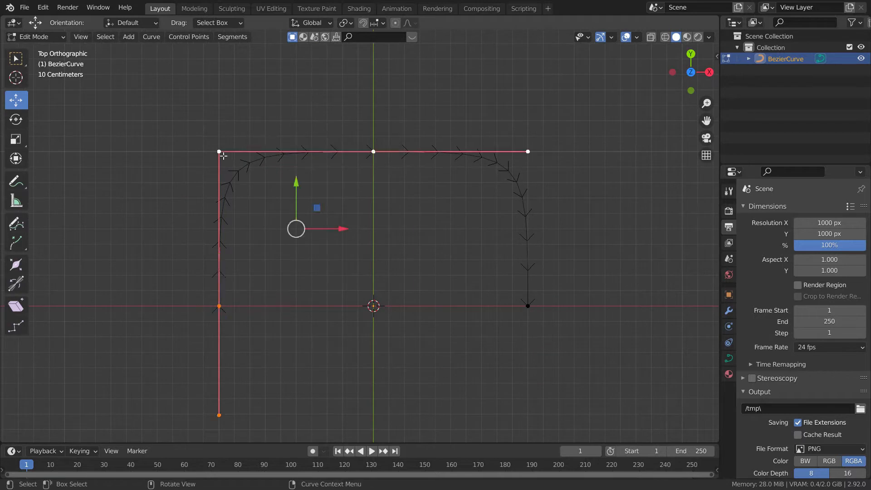
{"action": "right_click", "coordinate": [223, 155]}
{"action": "left_click", "coordinate": [224, 179]}
{"action": "middle_click_drag", "start_coordinate": [246, 142], "coordinate": [237, 184], "text": "shift"}
- Move the new corner control point -0.125 m in X and 0.125 m in Y
{"action": "left_click", "coordinate": [229, 213]}
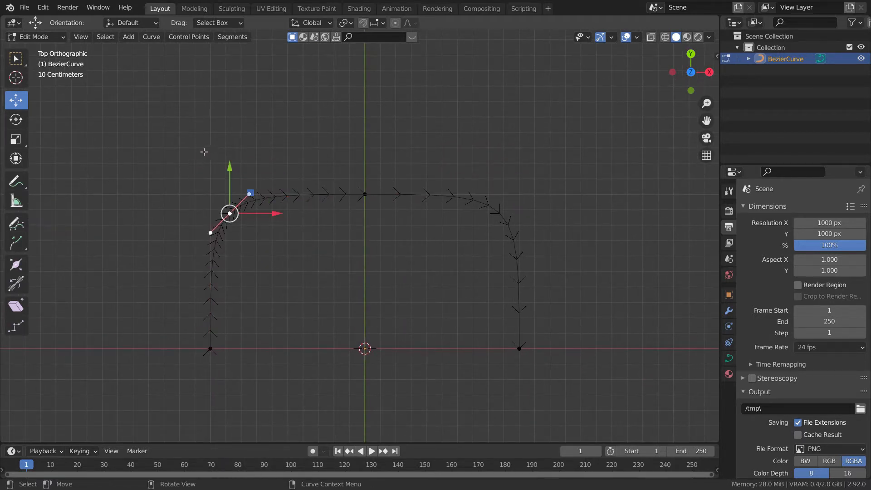
{"action": "middle_click_drag", "start_coordinate": [204, 152], "coordinate": [245, 207], "text": "shift"}
{"action": "scroll", "coordinate": [246, 207], "scroll_direction": "up", "scroll_amount": 2}
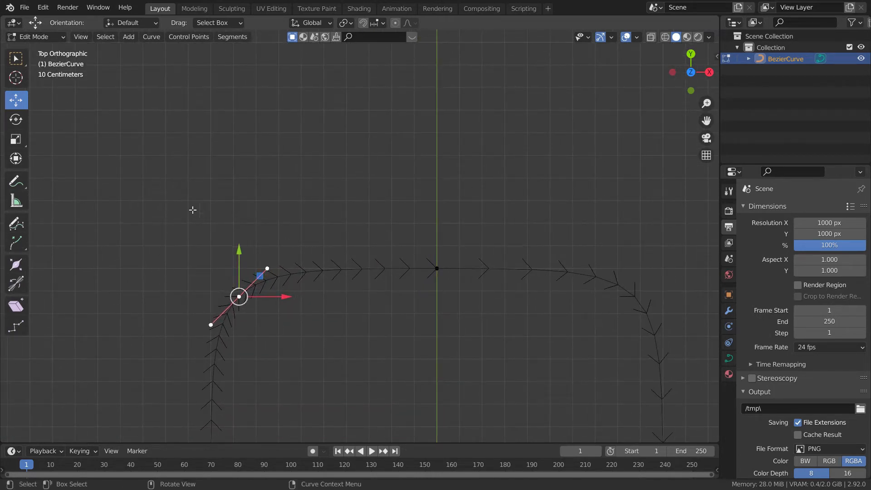
{"action": "key", "text": "g"}
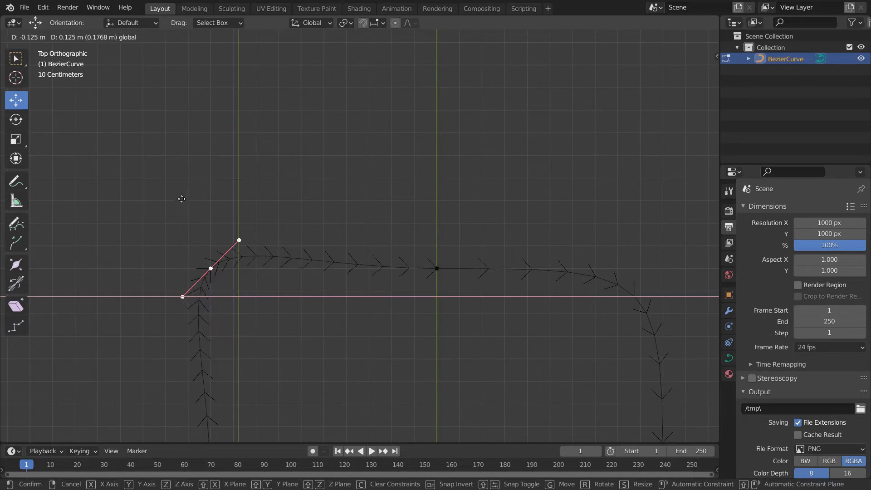
{"action": "left_click", "coordinate": [180, 196]}
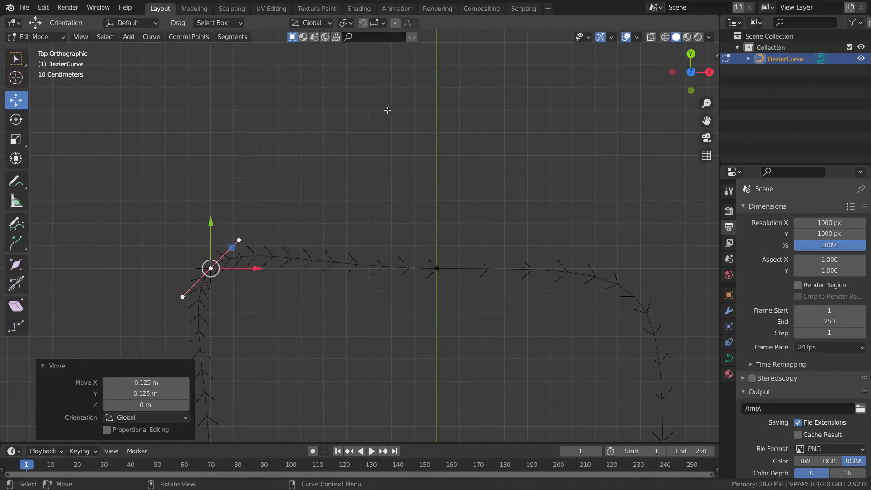
{"action": "key", "text": "s"}
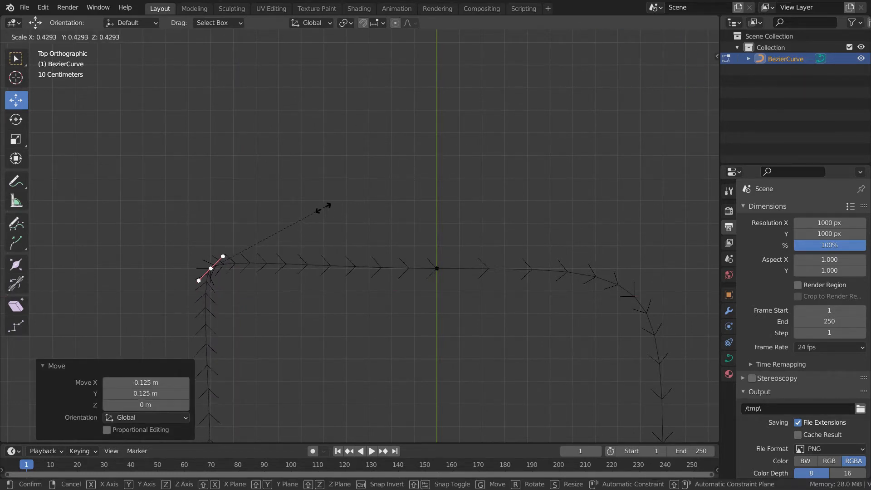
{"action": "key", "text": "Escape"}
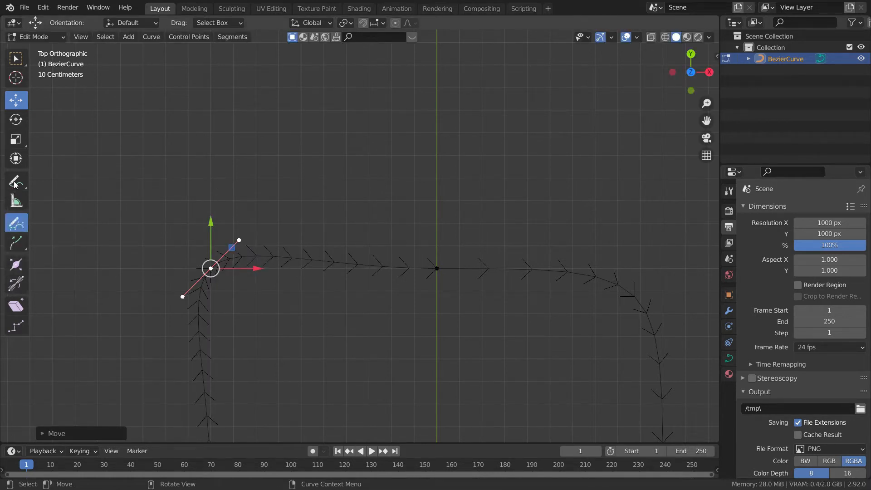
{"action": "left_click", "coordinate": [15, 243]}
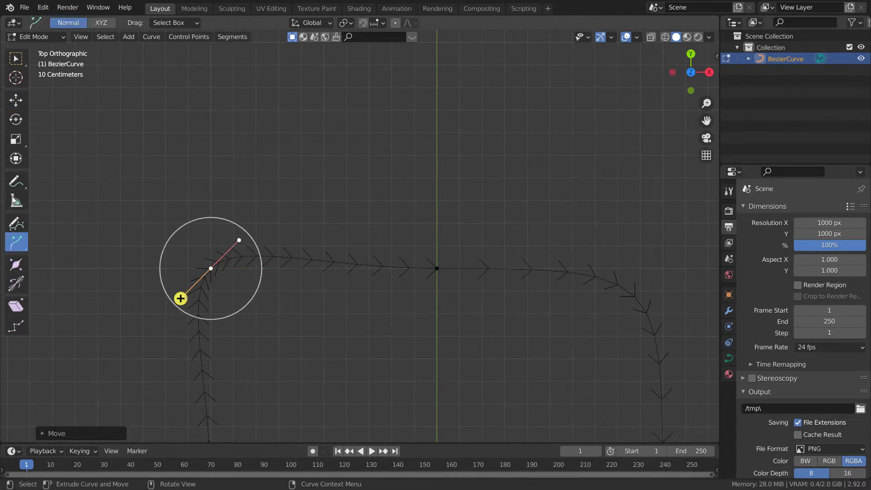
{"action": "left_click", "coordinate": [15, 282]}
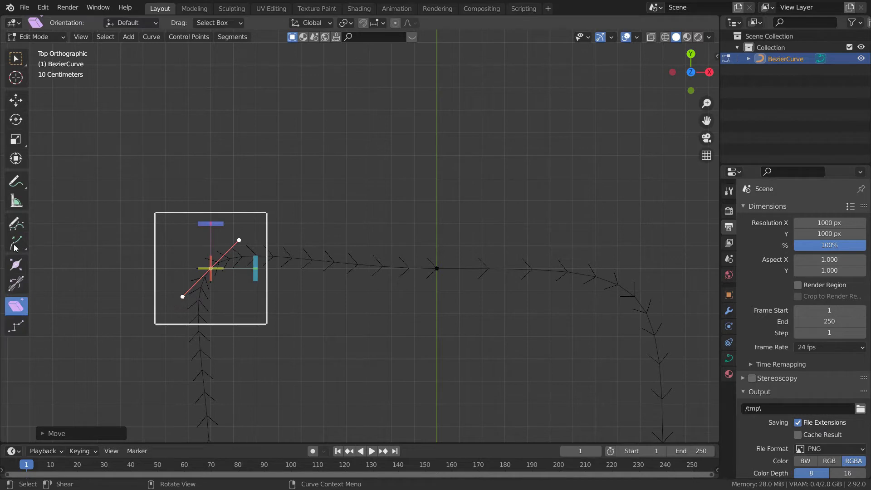
{"action": "left_click", "coordinate": [15, 99]}
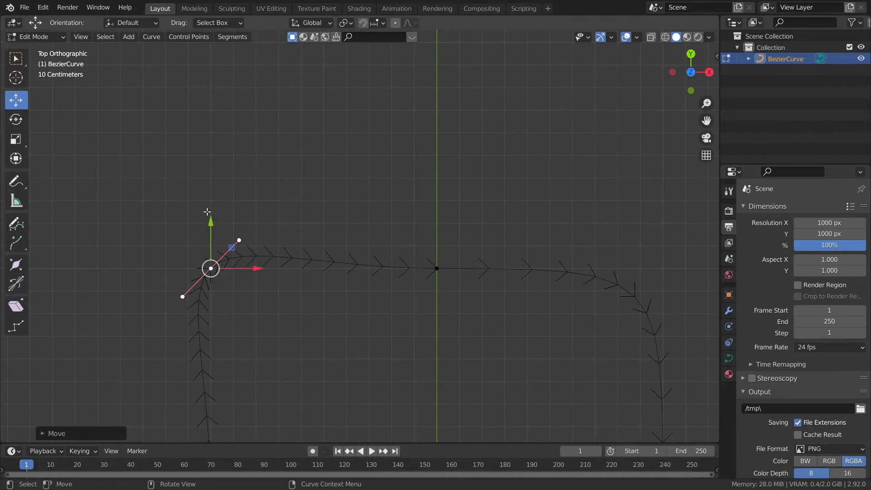
- Dissolve the corner control point between the left end point and the middle point
{"action": "key", "text": "x"}
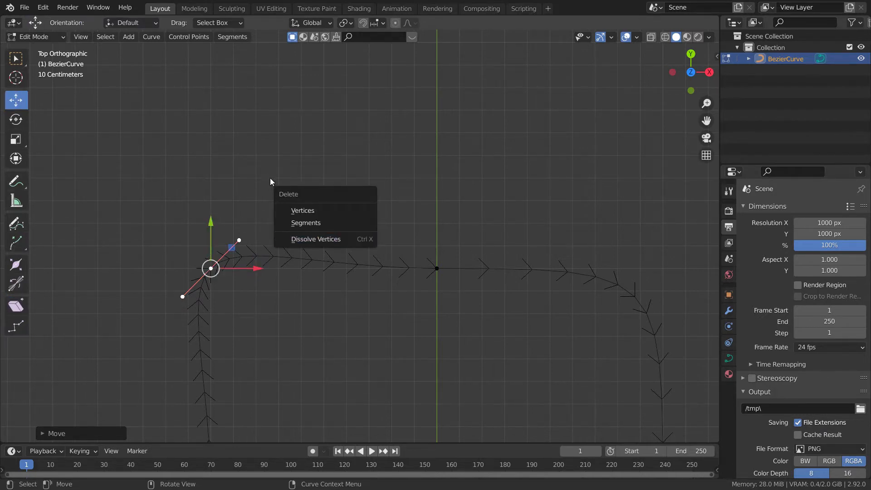
{"action": "key", "text": "Down"}
{"action": "key", "text": "Return"}
- Move the left end point's upper handle -0.3333 m along the Y axis, level with the middle point
{"action": "mouse_move", "coordinate": [266, 191]}
{"action": "middle_mouse_down", "text": "ctrl"}
{"action": "mouse_move", "coordinate": [315, 245]}
{"action": "mouse_move", "coordinate": [268, 184]}
{"action": "middle_mouse_up", "text": "ctrl"}
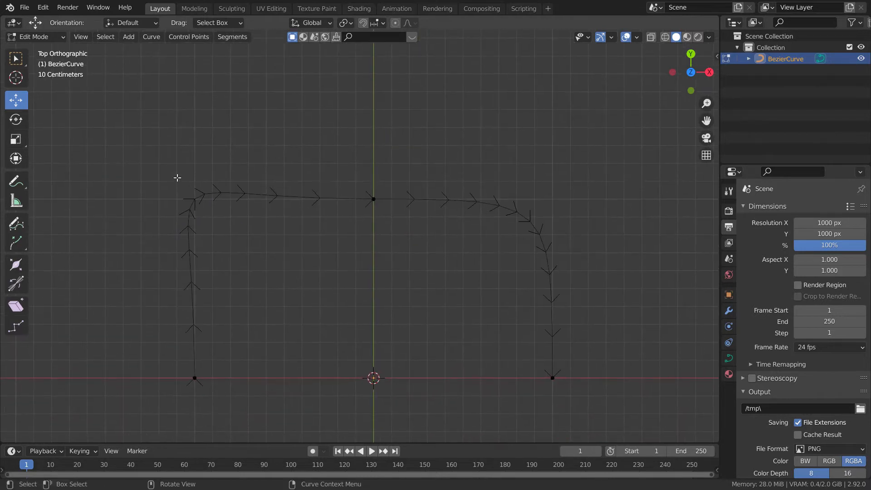
{"action": "left_click", "coordinate": [194, 376]}
{"action": "left_click", "coordinate": [158, 111]}
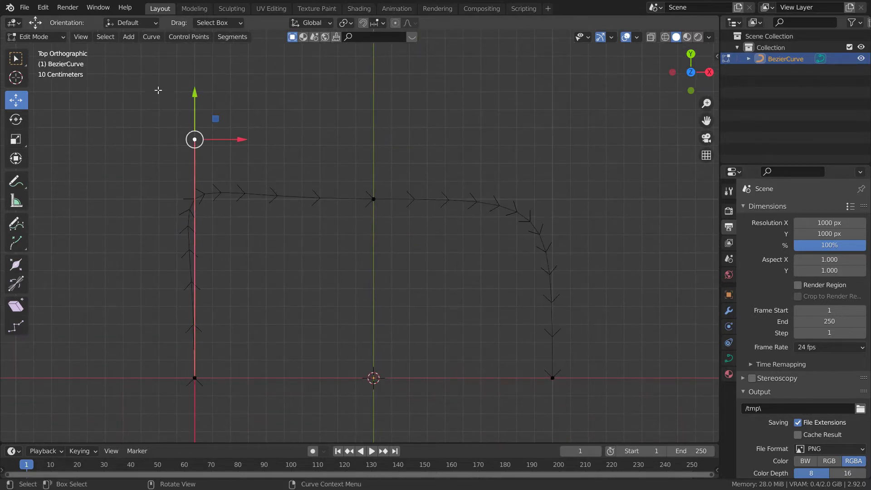
{"action": "key", "text": "g"}
{"action": "key", "text": "y"}
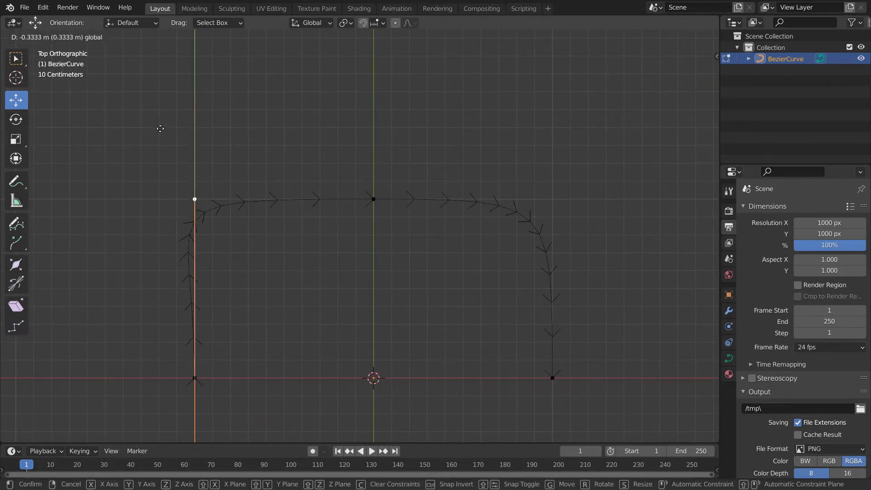
{"action": "left_click", "coordinate": [159, 128]}
- Move the middle point's left handle horizontally into line with the left end point and return to Object Mode
{"action": "left_click", "coordinate": [299, 158]}
{"action": "left_click", "coordinate": [148, 158]}
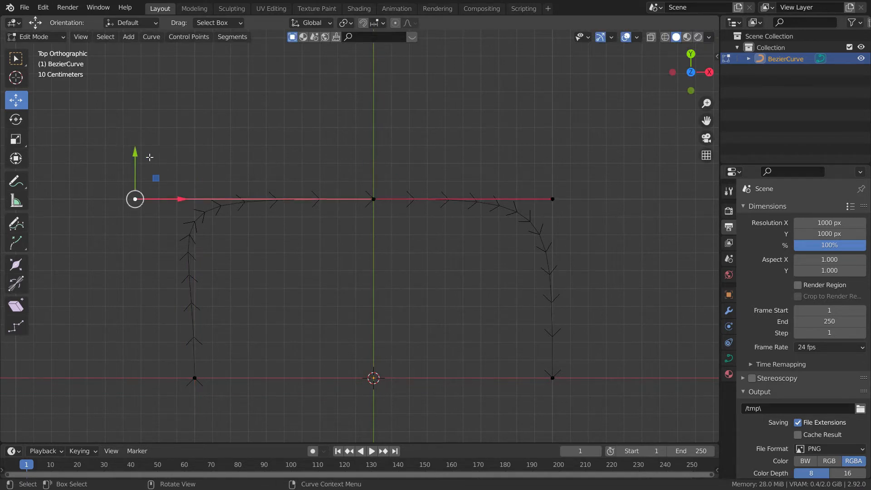
{"action": "key", "text": "g"}
{"action": "left_click", "coordinate": [195, 161]}
{"action": "key", "text": "Tab"}
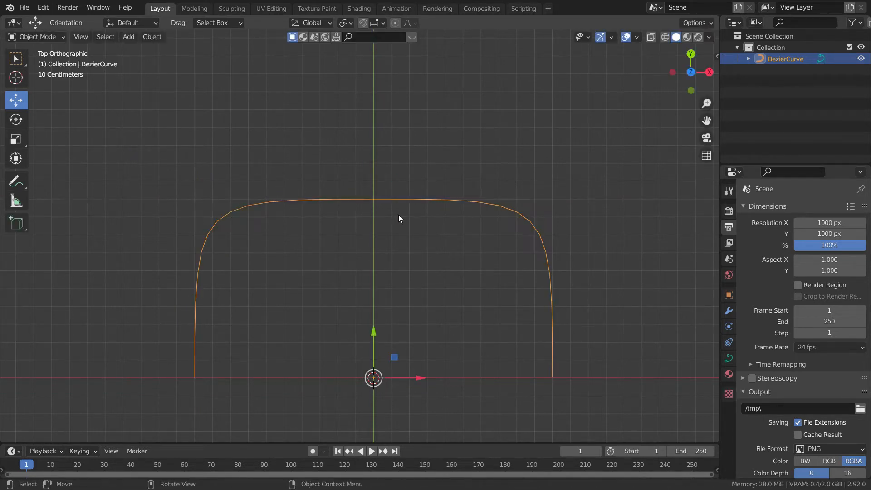
- Examine the curve's rounded corners up close for visible straight segments
{"action": "middle_click_drag", "start_coordinate": [398, 215], "coordinate": [338, 181], "text": "shift"}
{"action": "scroll", "coordinate": [338, 182], "scroll_direction": "down", "scroll_amount": 2}
{"action": "scroll", "coordinate": [318, 231], "scroll_direction": "up", "scroll_amount": 2}
{"action": "middle_click_drag", "start_coordinate": [293, 204], "coordinate": [293, 170], "text": "ctrl"}
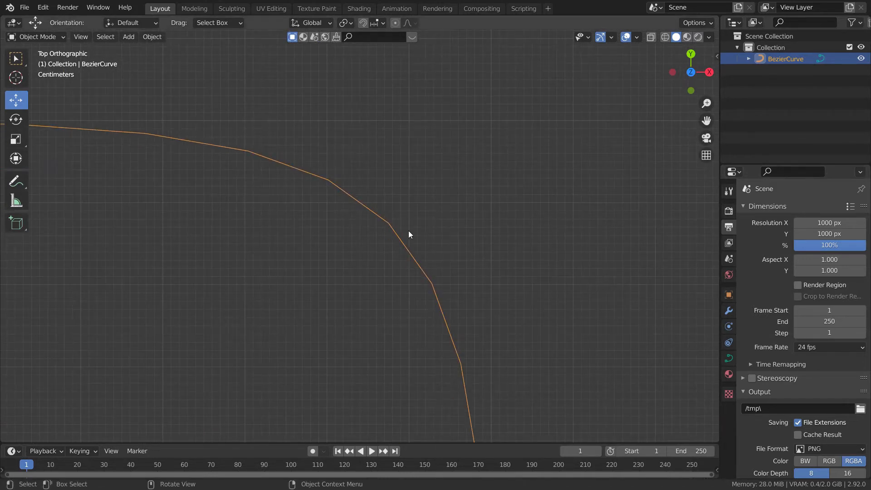
{"action": "middle_click_drag", "start_coordinate": [409, 231], "coordinate": [248, 241], "text": "ctrl"}
{"action": "middle_click_drag", "start_coordinate": [165, 269], "coordinate": [391, 207], "text": "shift"}
{"action": "middle_click_drag", "start_coordinate": [387, 212], "coordinate": [412, 234], "text": "ctrl"}
- Show the curve's object data properties and widen the properties area so the setting names are fully readable
{"action": "left_click", "coordinate": [729, 358]}
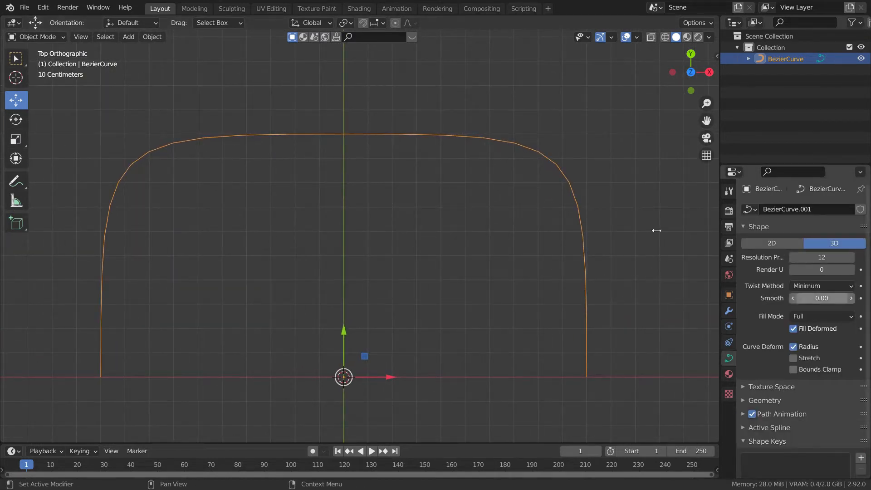
{"action": "middle_click_drag", "start_coordinate": [436, 195], "coordinate": [397, 196], "text": "shift"}
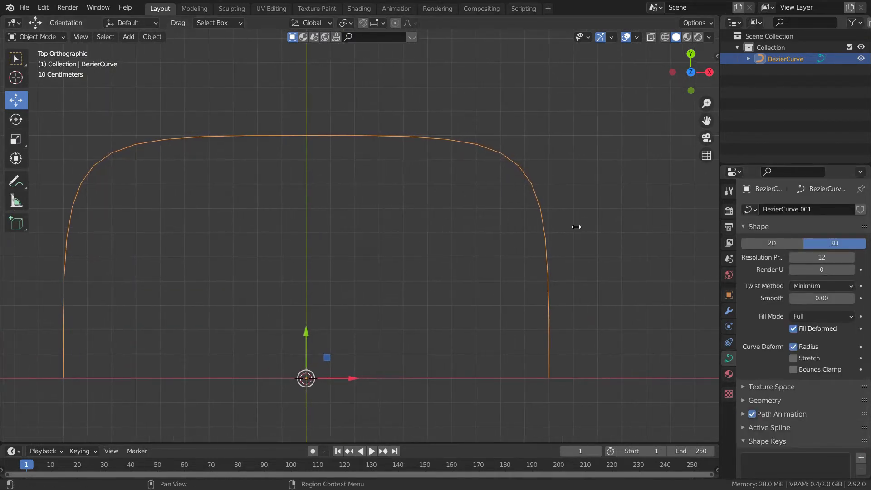
{"action": "left_click_drag", "start_coordinate": [720, 226], "coordinate": [643, 230]}
{"action": "left_click_drag", "start_coordinate": [501, 229], "coordinate": [506, 231]}
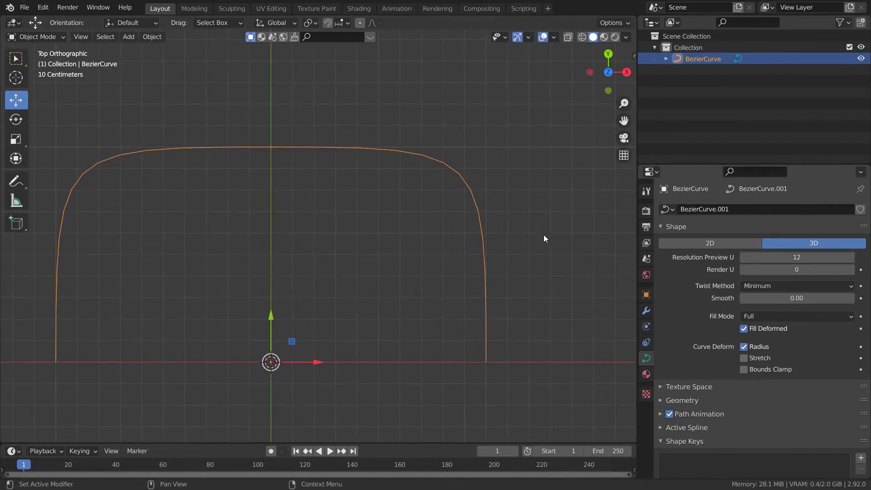
{"action": "middle_click_drag", "start_coordinate": [253, 224], "coordinate": [298, 235], "text": "shift"}
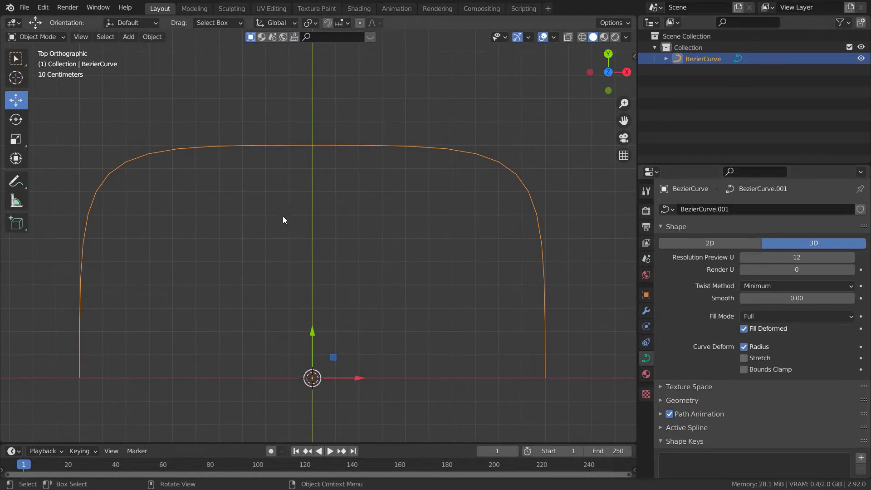
- Expand the curve's Geometry settings and give it a round bevel with a depth of 0.013 m
{"action": "scroll", "coordinate": [753, 295], "scroll_direction": "down", "scroll_amount": 2}
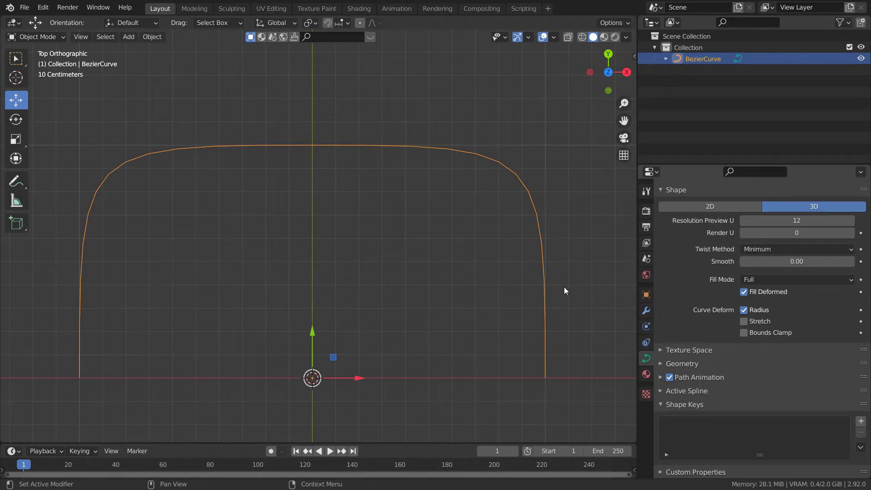
{"action": "left_click", "coordinate": [690, 365]}
{"action": "middle_click_drag", "start_coordinate": [727, 393], "coordinate": [698, 311]}
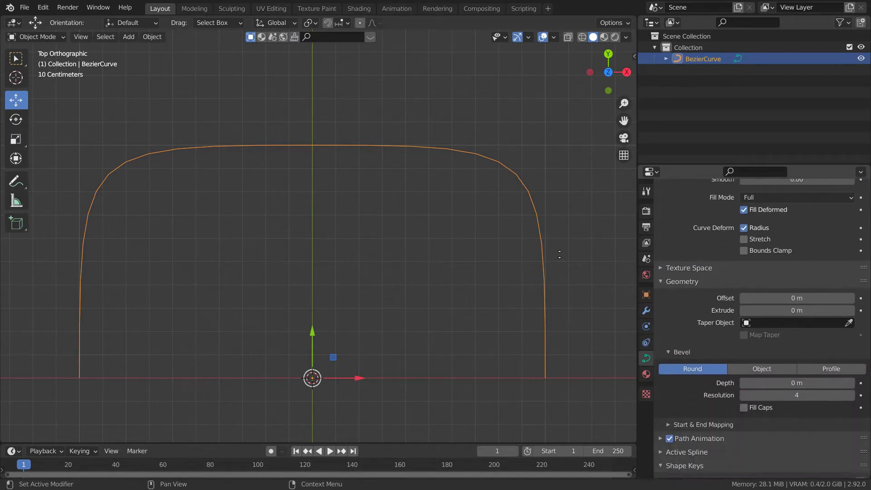
{"action": "scroll", "coordinate": [411, 278], "scroll_direction": "up", "scroll_amount": 1}
{"action": "middle_click_drag", "start_coordinate": [382, 245], "coordinate": [350, 242], "text": "shift"}
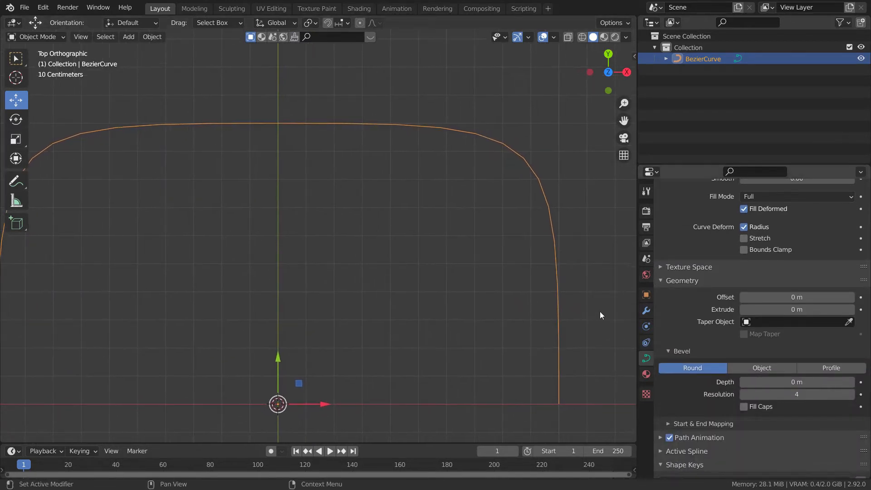
{"action": "scroll", "coordinate": [393, 237], "scroll_direction": "down", "scroll_amount": 3}
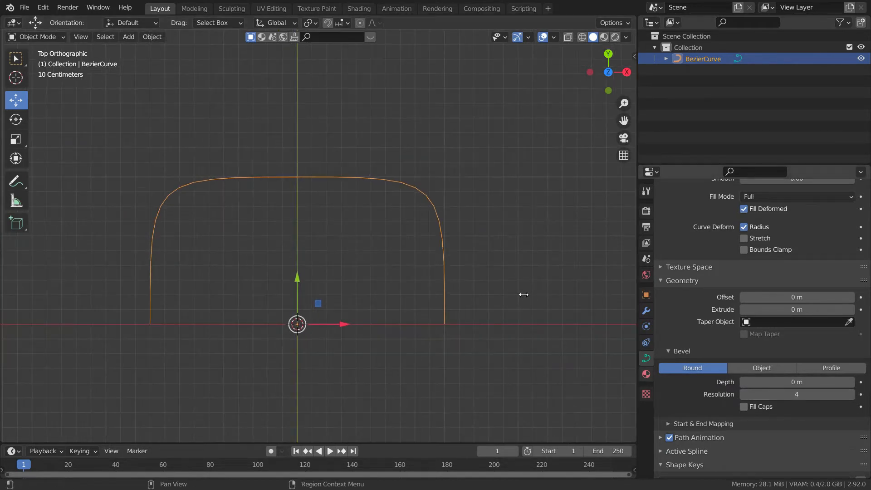
{"action": "middle_click_drag", "start_coordinate": [296, 257], "coordinate": [308, 204]}
{"action": "left_click_drag", "start_coordinate": [796, 382], "coordinate": [811, 382]}
{"action": "middle_click_drag", "start_coordinate": [328, 285], "coordinate": [345, 247]}
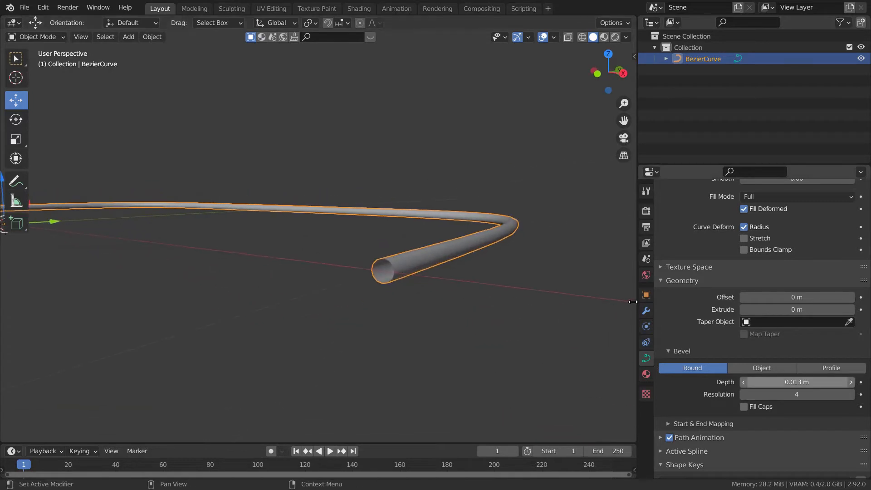
- Increase the curve's bevel depth to 0.113 m to thicken the tube
{"action": "mouse_move", "coordinate": [796, 382]}
{"action": "left_mouse_down"}
{"action": "mouse_move", "coordinate": [840, 382]}
{"action": "mouse_move", "coordinate": [807, 382]}
{"action": "left_mouse_up"}
{"action": "scroll", "coordinate": [235, 213], "scroll_direction": "down", "scroll_amount": 2}
{"action": "middle_click_drag", "start_coordinate": [235, 212], "coordinate": [255, 213]}
{"action": "scroll", "coordinate": [255, 214], "scroll_direction": "up", "scroll_amount": 3}
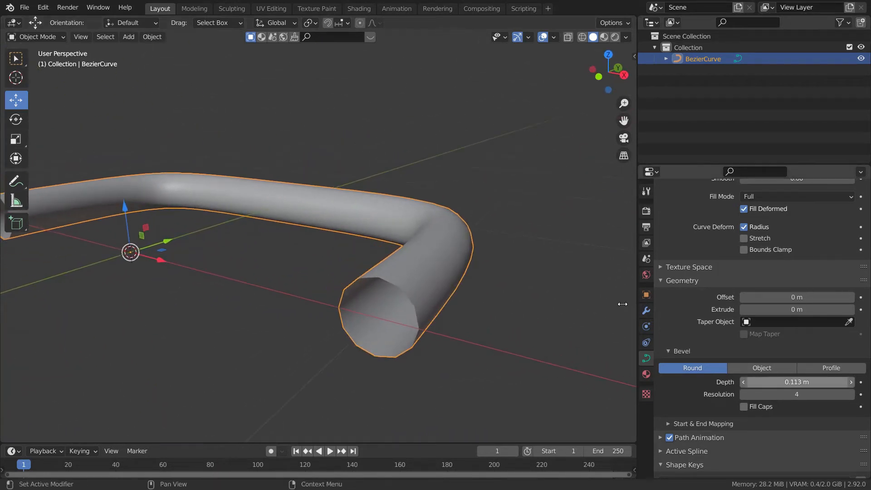
- Set the curve's bevel resolution to 12 to smooth the tube's round cross-section
{"action": "scroll", "coordinate": [374, 265], "scroll_direction": "up", "scroll_amount": 4}
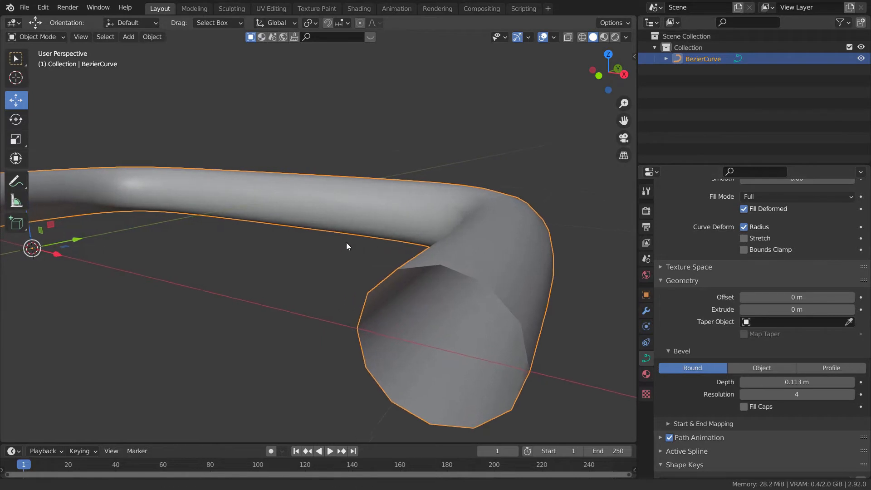
{"action": "middle_click_drag", "start_coordinate": [347, 242], "coordinate": [311, 227], "text": "shift"}
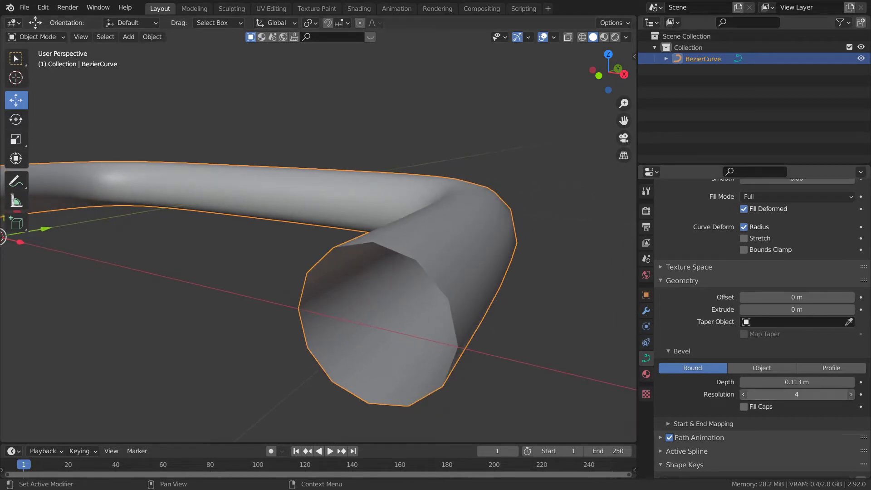
{"action": "left_click_drag", "start_coordinate": [803, 395], "coordinate": [815, 395]}
{"action": "left_click", "coordinate": [809, 394]}
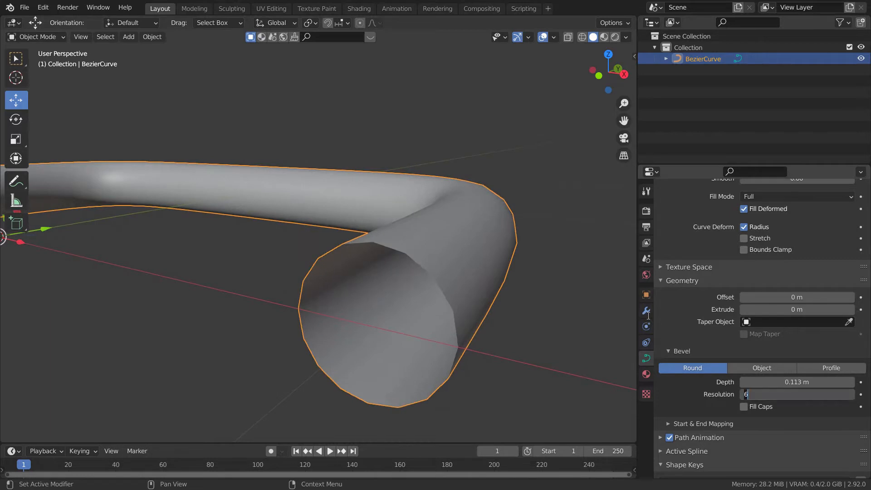
{"action": "type", "text": "12"}
{"action": "key", "text": "Return"}
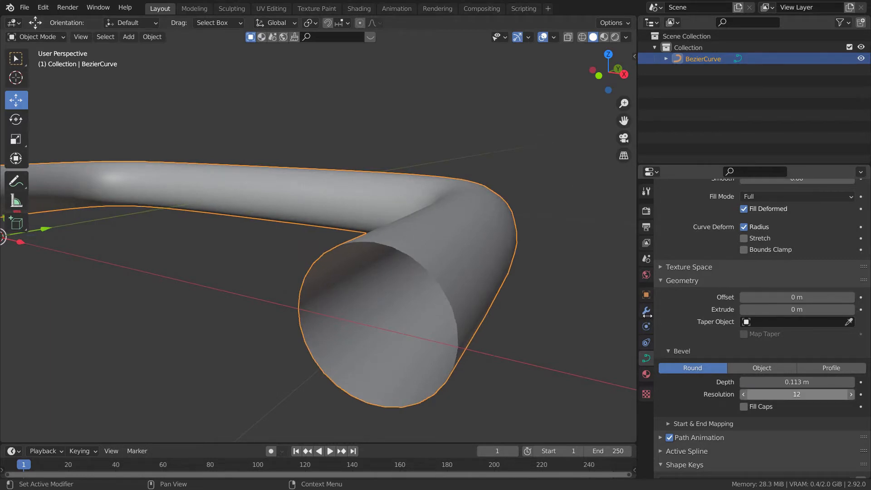
{"action": "right_click", "coordinate": [341, 197]}
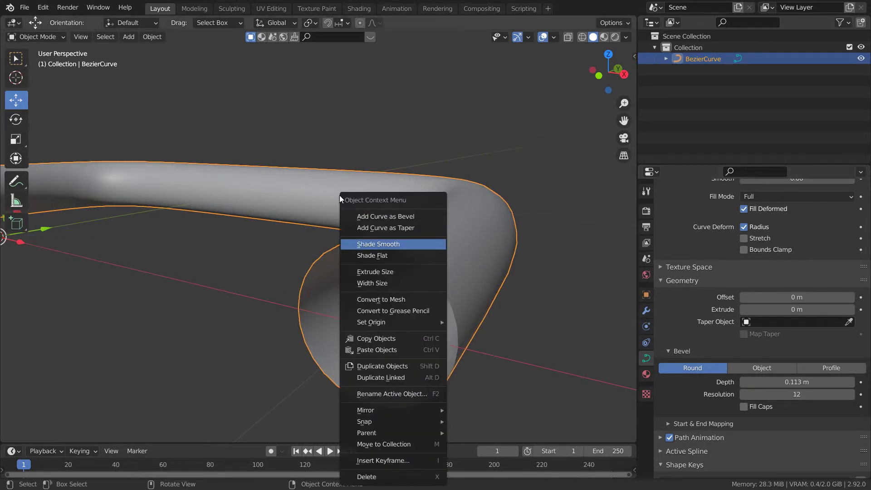
{"action": "scroll", "coordinate": [328, 191], "scroll_direction": "down", "scroll_amount": 1}
{"action": "left_click", "coordinate": [325, 200]}
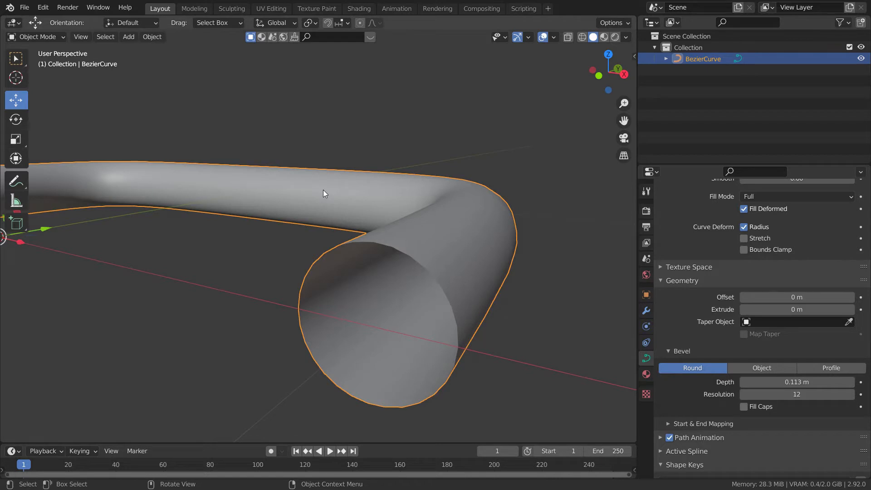
- Set the curve's bevel resolution to 20 to make the tube's cross-section rounder
{"action": "left_click", "coordinate": [795, 395]}
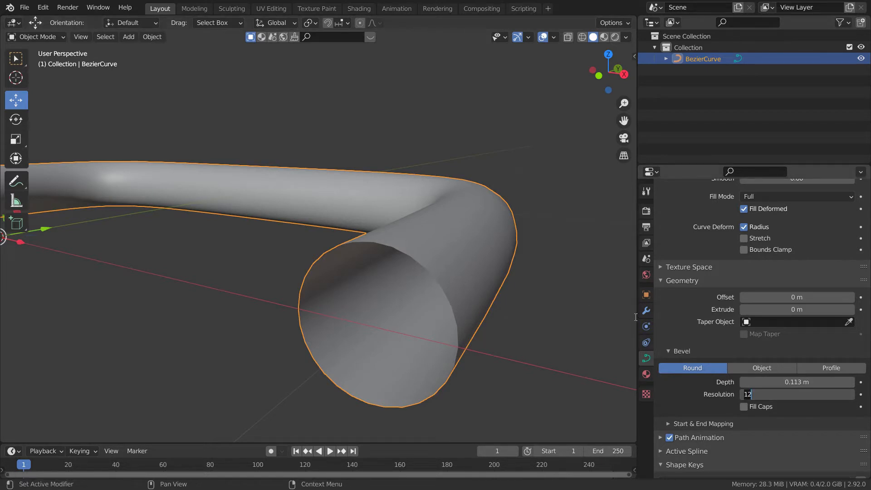
{"action": "type", "text": "20"}
{"action": "key", "text": "Return"}
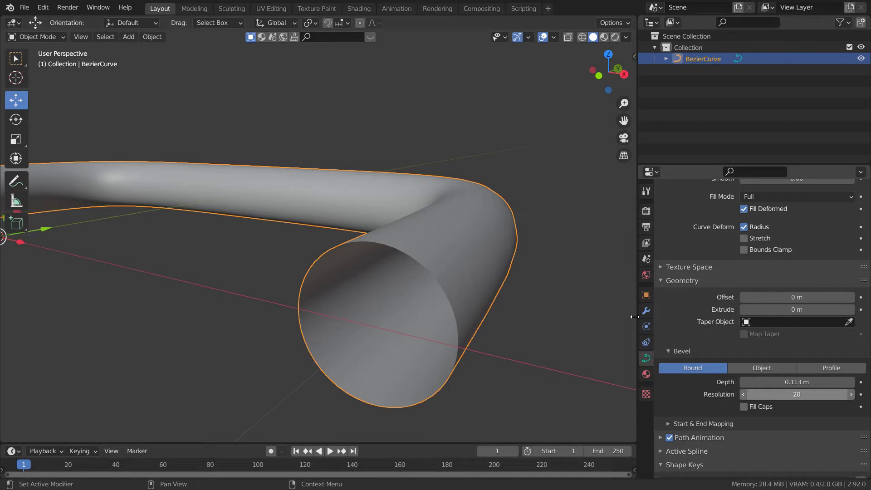
- Set the curve's Resolution Preview U and Render U to 32 to smooth the tube's bends
{"action": "middle_click_drag", "start_coordinate": [387, 205], "coordinate": [283, 146], "text": "ctrl"}
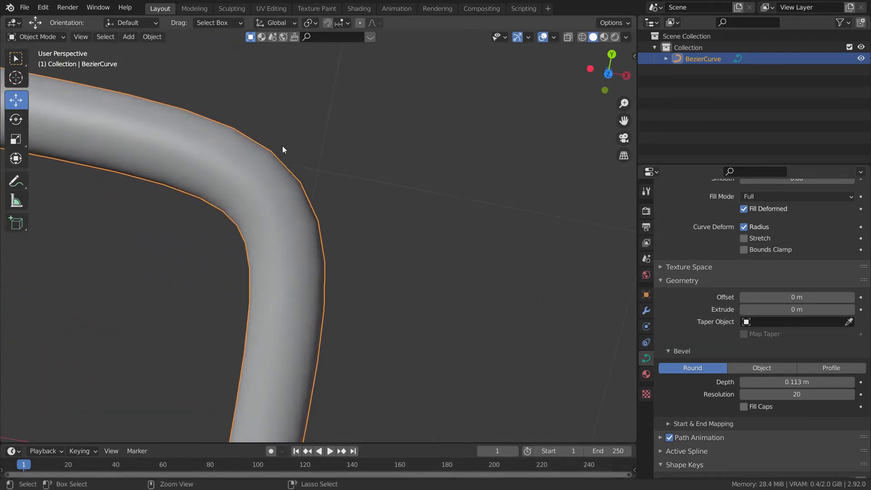
{"action": "scroll", "coordinate": [799, 268], "scroll_direction": "up", "scroll_amount": 5}
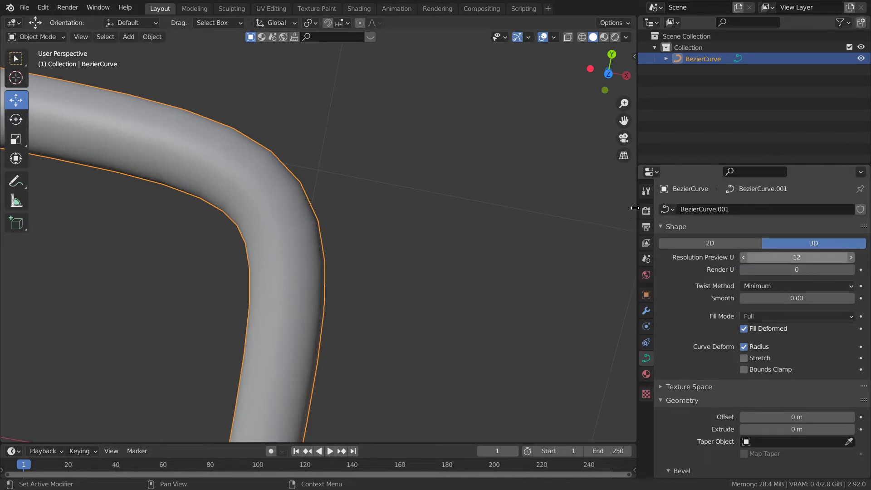
{"action": "left_click_drag", "start_coordinate": [794, 260], "coordinate": [794, 270]}
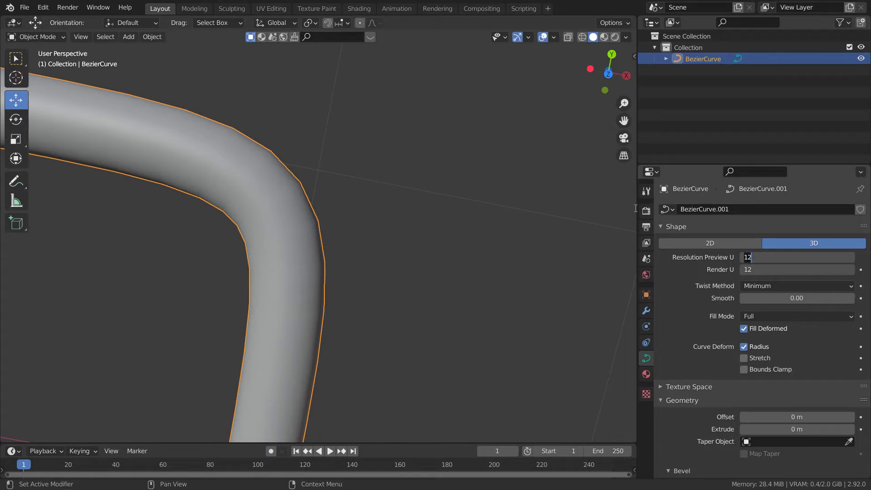
{"action": "type", "text": "20"}
{"action": "key", "text": "Return"}
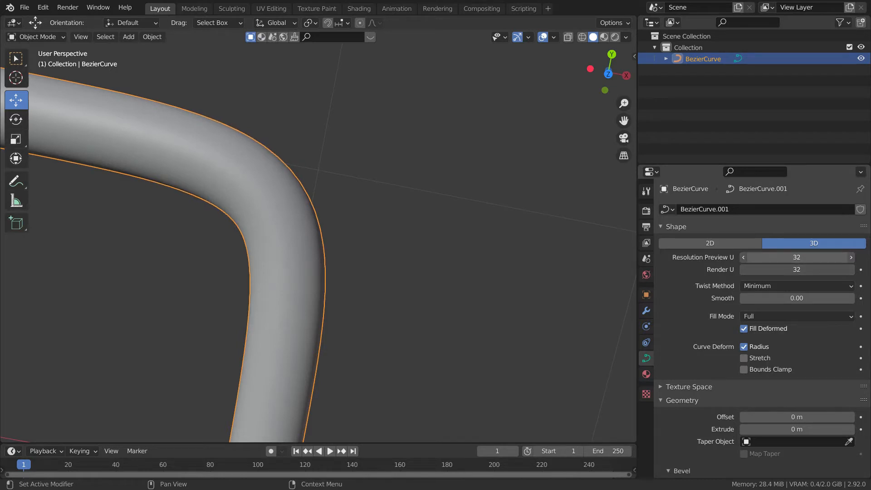
- Deselect the curve, inspect the whole tube from different angles, and select it again
{"action": "middle_click_drag", "start_coordinate": [272, 123], "coordinate": [172, 159]}
{"action": "scroll", "coordinate": [209, 202], "scroll_direction": "down", "scroll_amount": 5}
{"action": "left_click", "coordinate": [314, 176]}
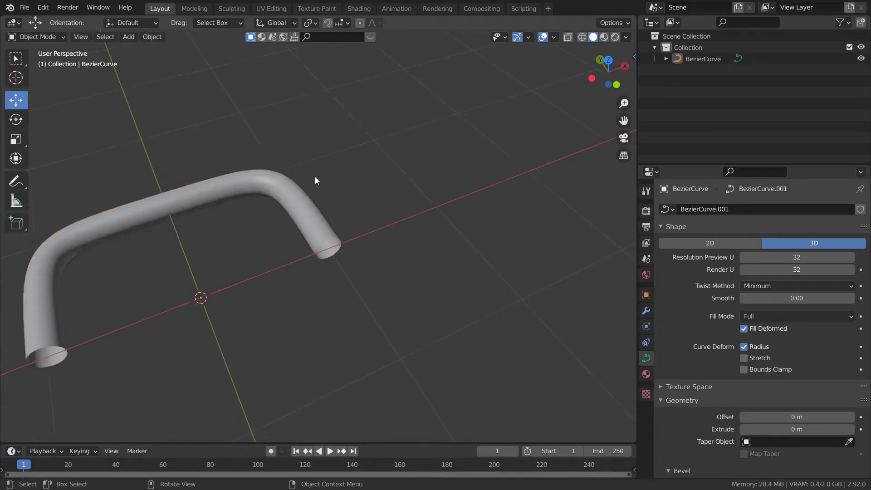
{"action": "middle_click_drag", "start_coordinate": [315, 176], "coordinate": [333, 184]}
{"action": "middle_click_drag", "start_coordinate": [352, 254], "coordinate": [304, 246]}
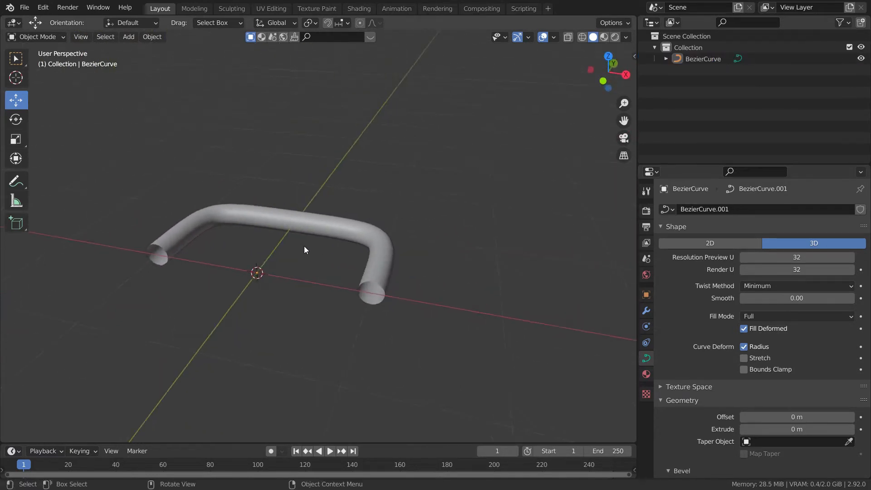
{"action": "left_click", "coordinate": [303, 216]}
- Try thinner tubes by changing the curve's bevel depth to 0.012 m and 0.024 m
{"action": "middle_click_drag", "start_coordinate": [542, 319], "coordinate": [579, 249]}
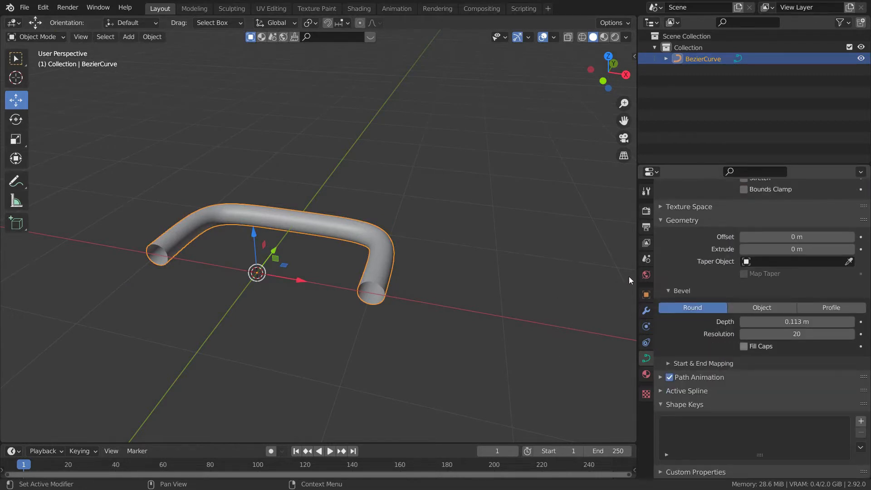
{"action": "left_click_drag", "start_coordinate": [798, 322], "coordinate": [752, 321]}
{"action": "left_click", "coordinate": [797, 321]}
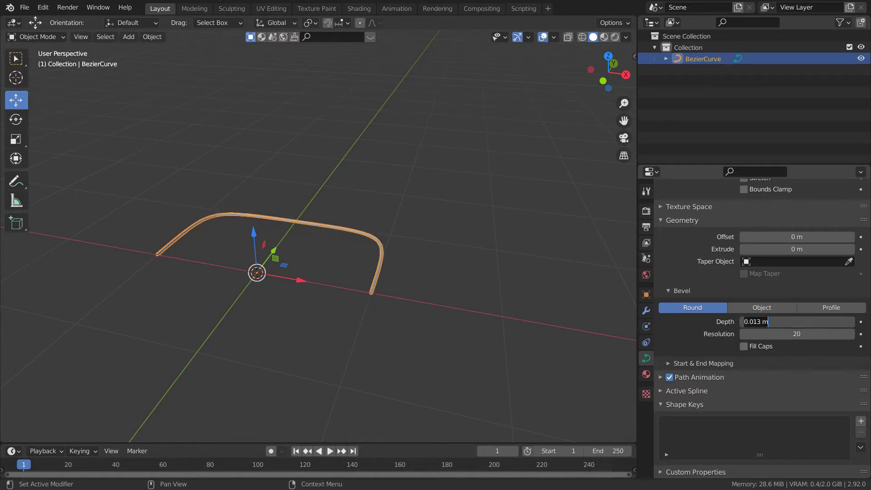
{"action": "type", "text": "0."}
{"action": "key", "text": "Return"}
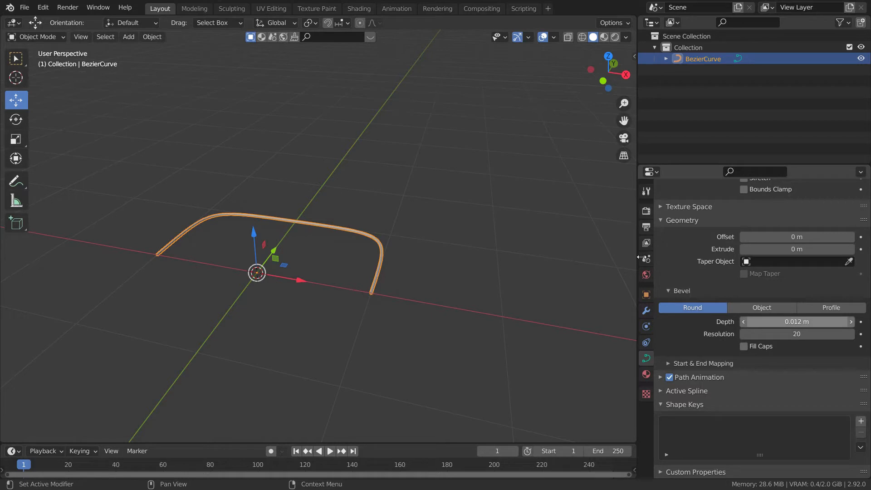
{"action": "left_click_drag", "start_coordinate": [797, 322], "coordinate": [811, 321]}
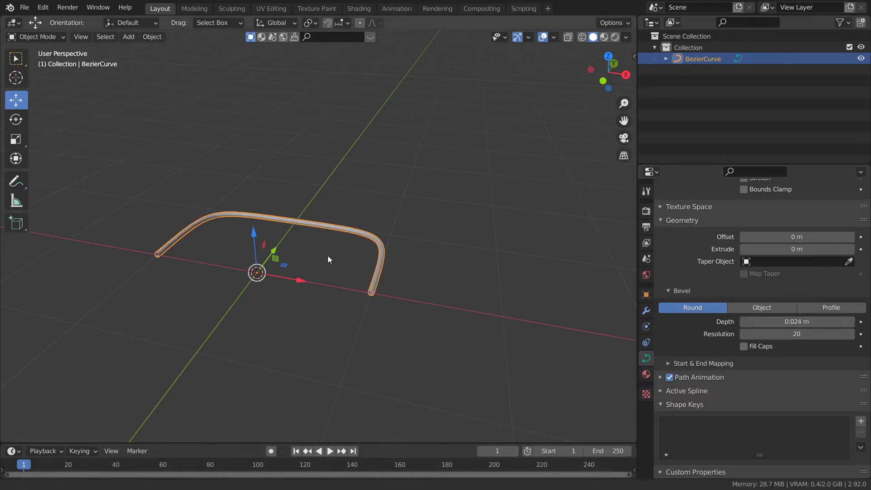
- Thin the tube by setting the curve's bevel depth to 0.015 m
{"action": "scroll", "coordinate": [302, 235], "scroll_direction": "up", "scroll_amount": 8}
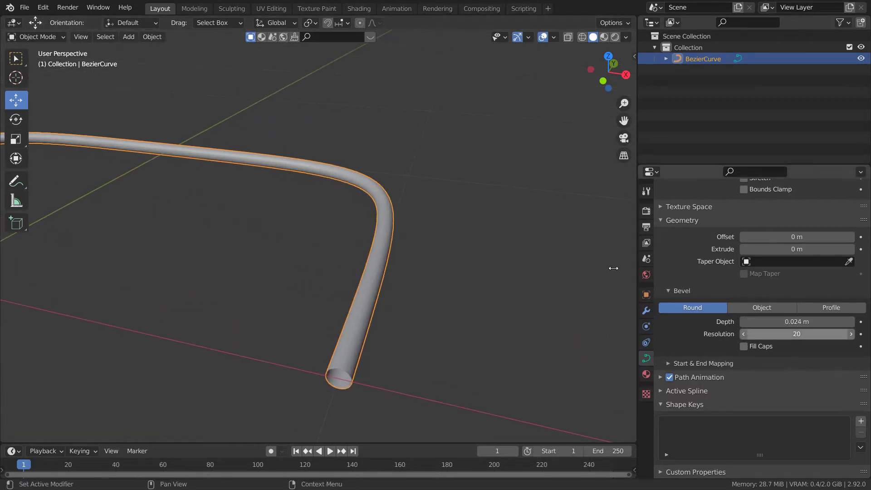
{"action": "left_click_drag", "start_coordinate": [797, 322], "coordinate": [783, 322]}
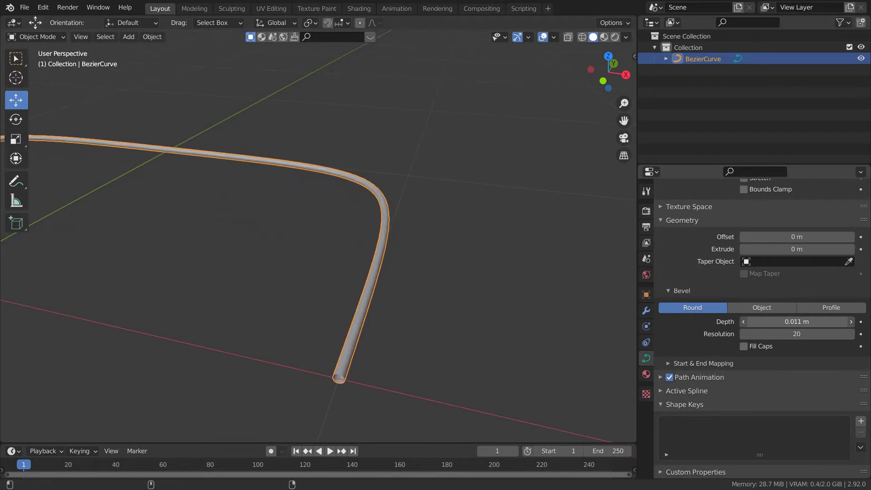
{"action": "left_click", "coordinate": [797, 322]}
{"action": "type", "text": "0"}
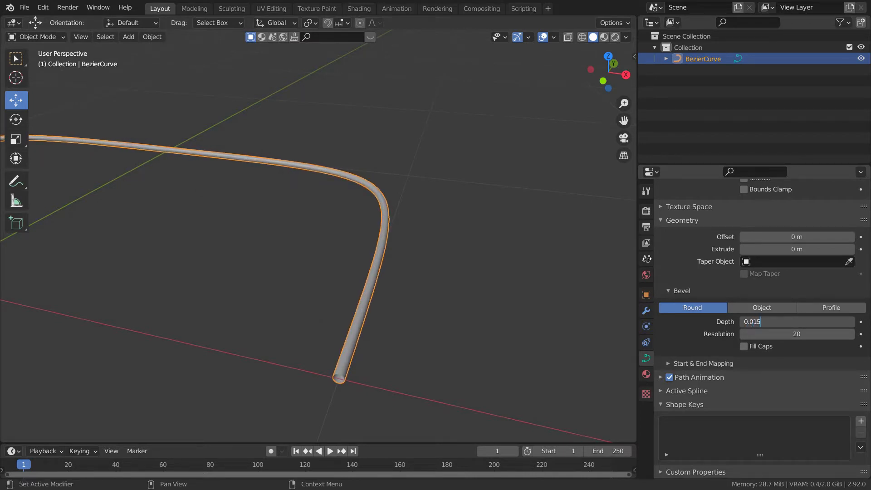
{"action": "type", "text": ".015"}
{"action": "key", "text": "Return"}
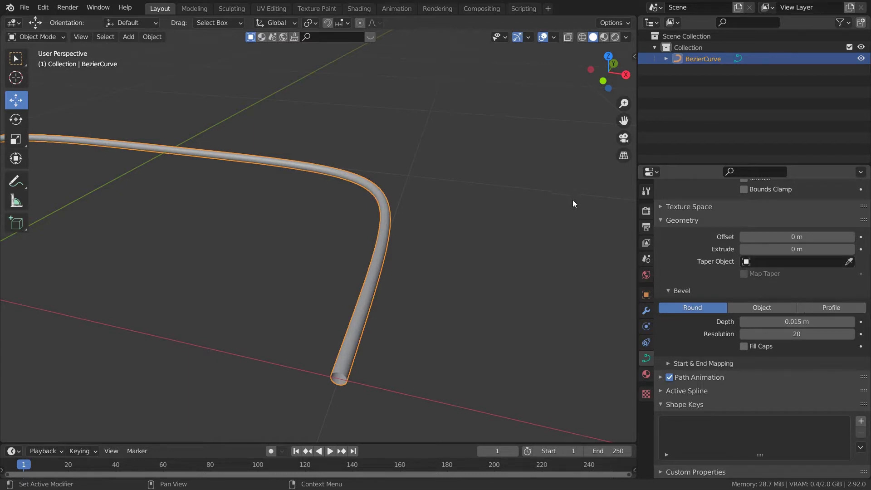
- Compare the tube's end with and without Fill Caps, and leave Fill Caps enabled to close it
{"action": "middle_click_drag", "start_coordinate": [576, 213], "coordinate": [573, 220]}
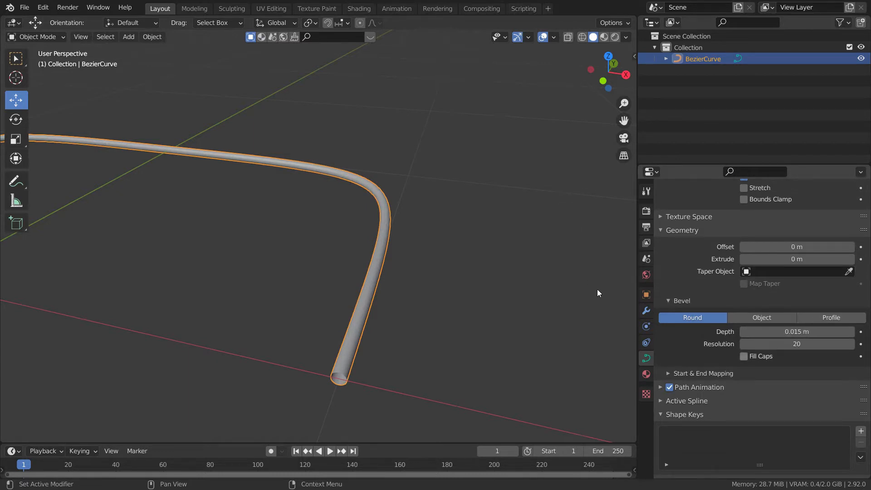
{"action": "left_click", "coordinate": [744, 356]}
{"action": "middle_click_drag", "start_coordinate": [344, 245], "coordinate": [336, 91], "text": "shift"}
{"action": "scroll", "coordinate": [270, 238], "scroll_direction": "up", "scroll_amount": 8}
{"action": "left_click", "coordinate": [744, 356]}
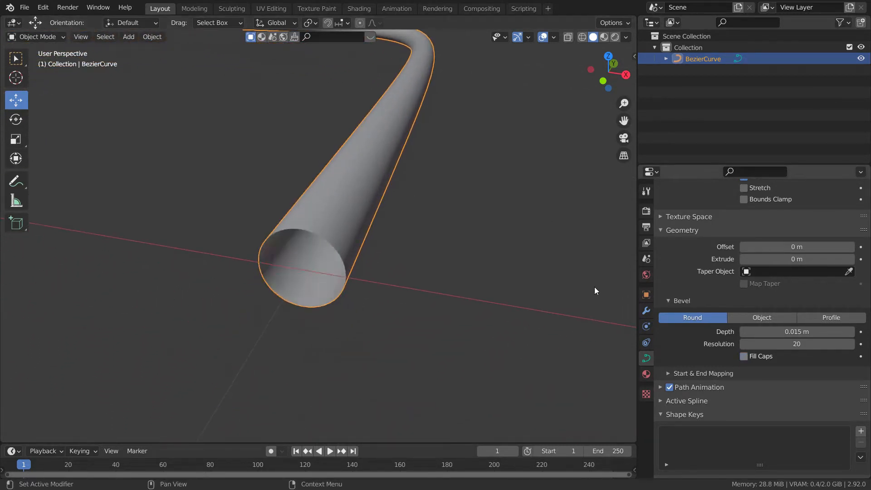
{"action": "left_click", "coordinate": [744, 357]}
{"action": "left_click", "coordinate": [744, 356]}
{"action": "left_click", "coordinate": [744, 356]}
{"action": "scroll", "coordinate": [248, 254], "scroll_direction": "down", "scroll_amount": 8}
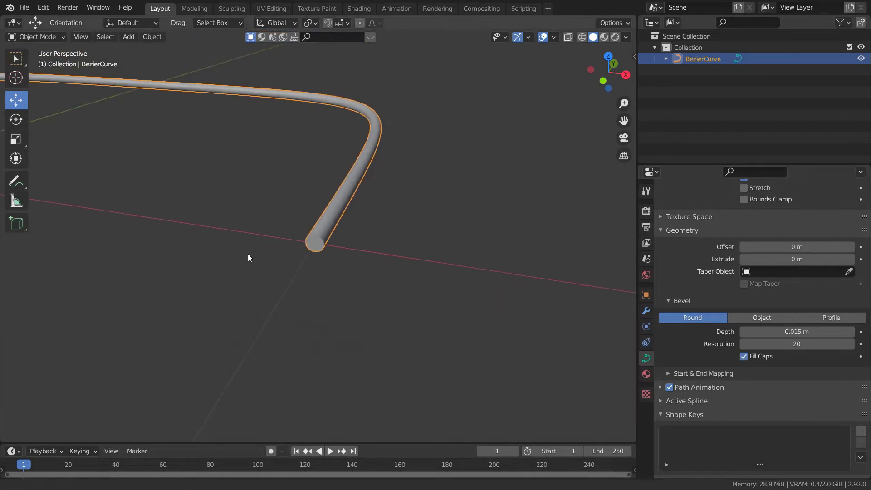
- Deselect the curve and show the whole tube in the top orthographic view
{"action": "scroll", "coordinate": [248, 254], "scroll_direction": "down", "scroll_amount": 5}
{"action": "middle_click_drag", "start_coordinate": [192, 139], "coordinate": [298, 177]}
{"action": "left_click", "coordinate": [244, 150]}
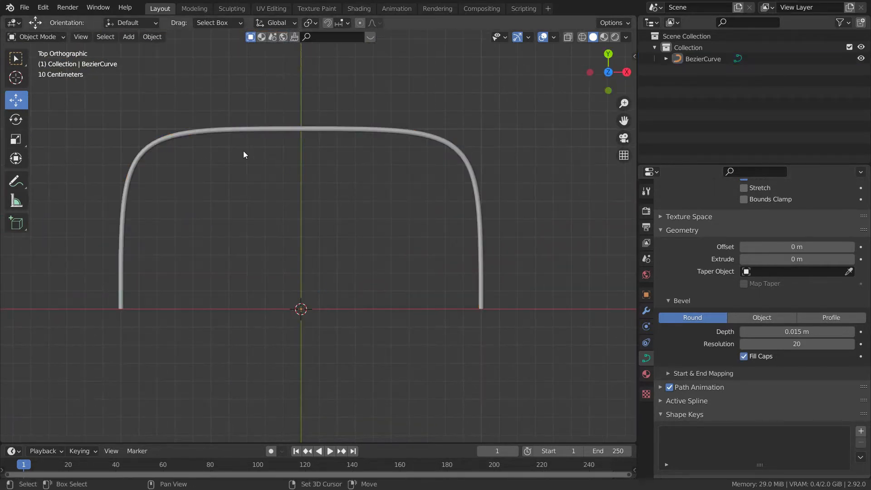
{"action": "middle_click_drag", "start_coordinate": [244, 154], "coordinate": [281, 194], "text": "shift"}
- Start saving the project and create a folder named CURVE_TUTORIAL inside D:\blender
{"action": "key", "text": "ctrl+s"}
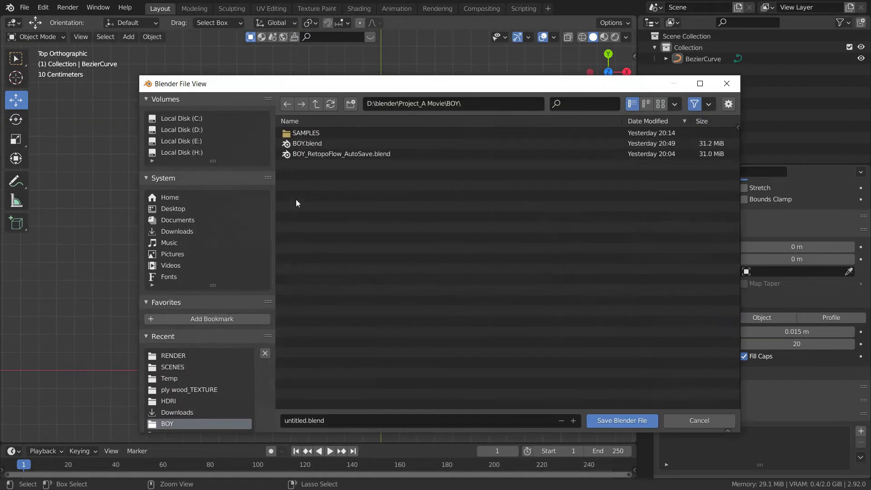
{"action": "key", "text": "BackSpace"}
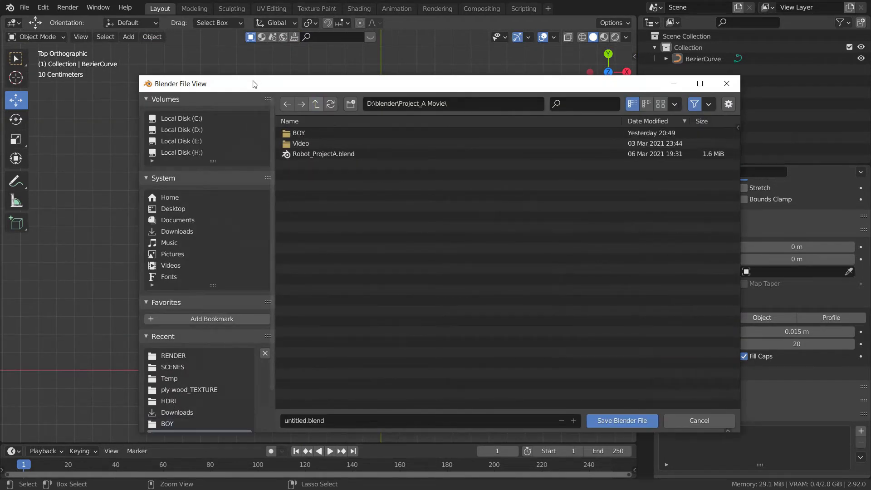
{"action": "key", "text": "BackSpace"}
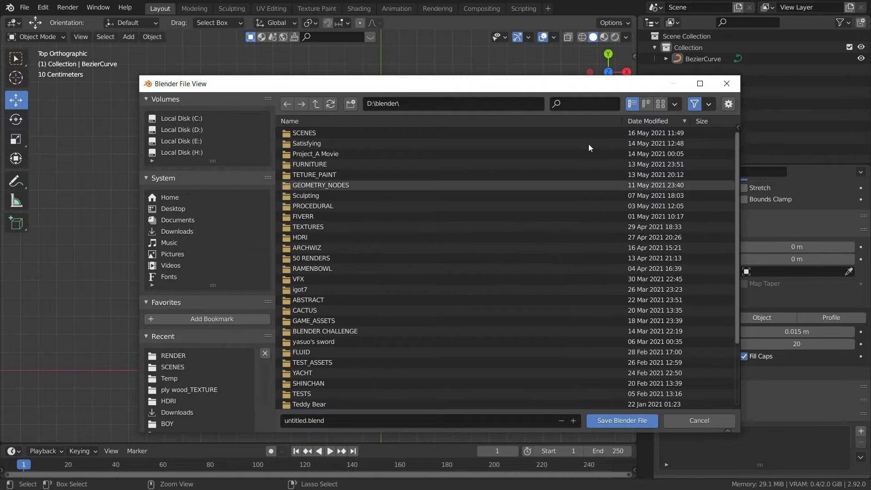
{"action": "scroll", "coordinate": [576, 218], "scroll_direction": "down", "scroll_amount": 5}
{"action": "scroll", "coordinate": [577, 182], "scroll_direction": "up", "scroll_amount": 5}
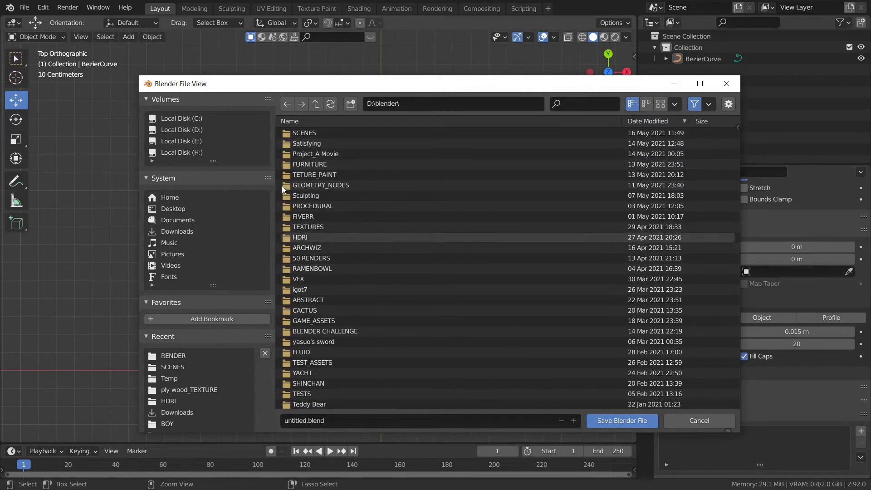
{"action": "left_click", "coordinate": [351, 103]}
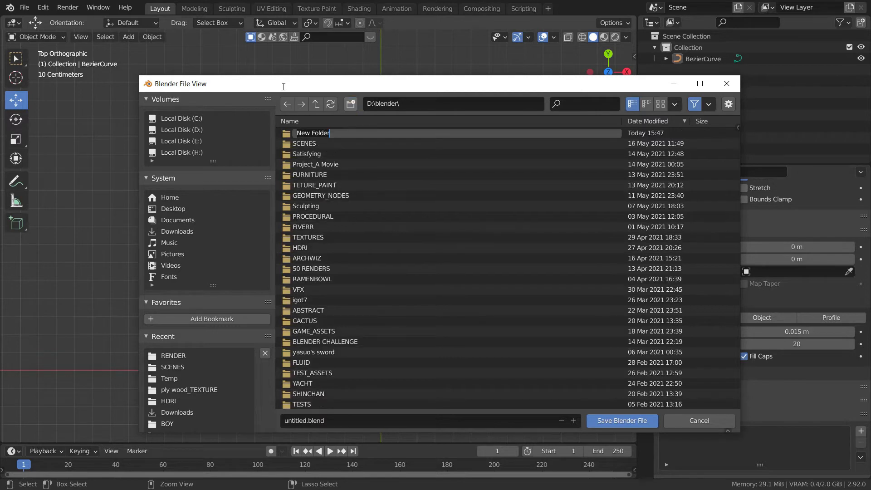
{"action": "type", "text": "CURVE_TUTORIAL"}
{"action": "key", "text": "Return"}
- Save the project as TUT_1 in the CURVE_TUTORIAL folder
{"action": "double_click", "coordinate": [300, 133]}
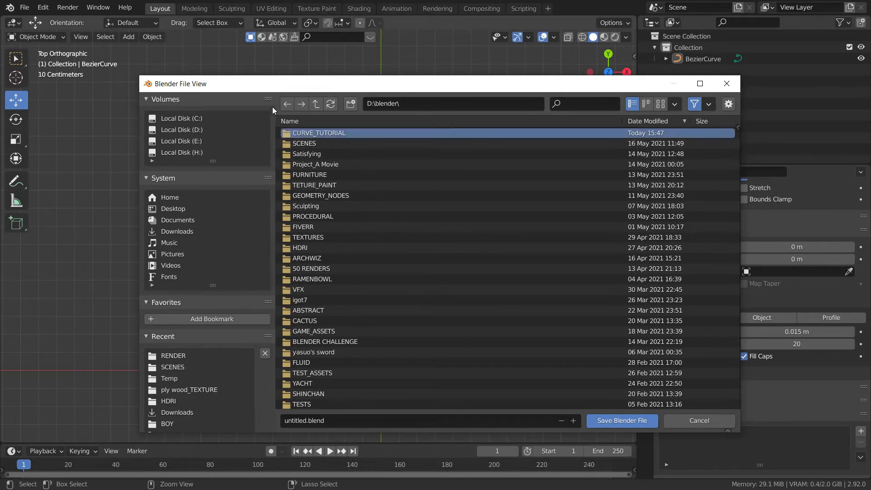
{"action": "left_click", "coordinate": [300, 420]}
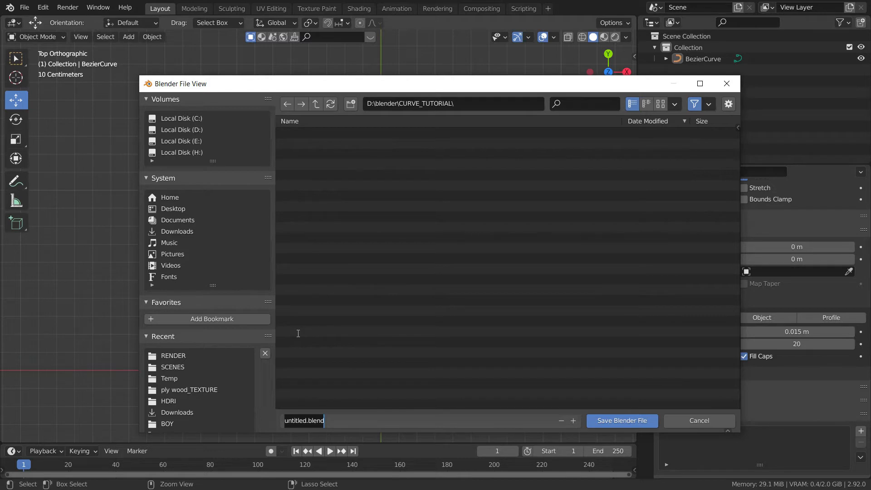
{"action": "type", "text": "TUT_1"}
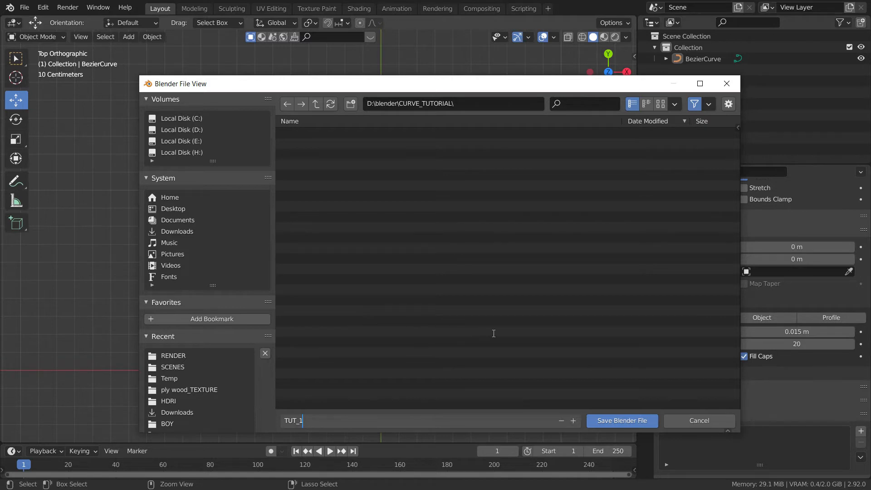
{"action": "key", "text": "Return"}
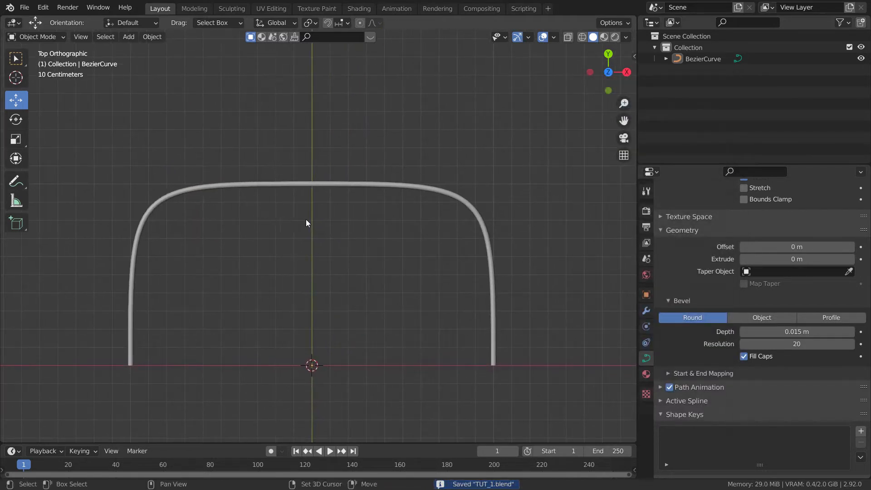
- Try to extend the curve by extruding its right end point about 1 m along X and 0.46 m along Y, and undo the extension
{"action": "middle_click_drag", "start_coordinate": [403, 264], "coordinate": [388, 238], "text": "shift"}
{"action": "middle_click_drag", "start_coordinate": [267, 173], "coordinate": [325, 197], "text": "shift"}
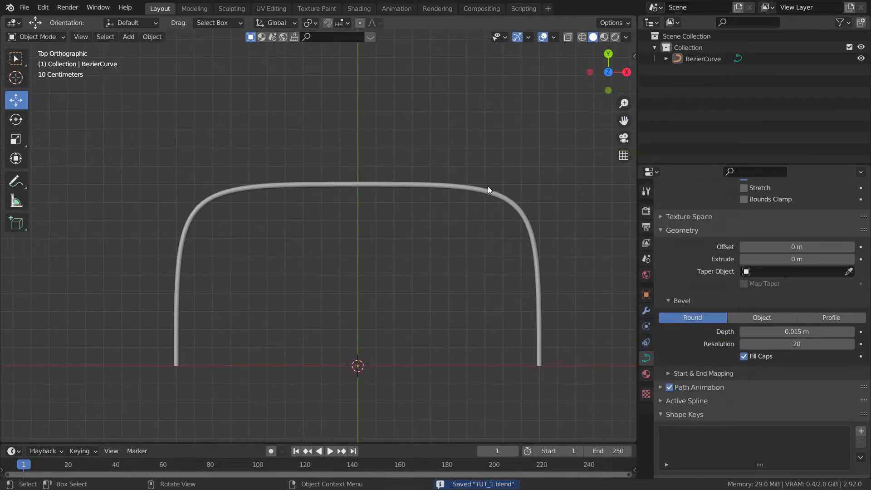
{"action": "middle_click_drag", "start_coordinate": [431, 255], "coordinate": [316, 192], "text": "shift"}
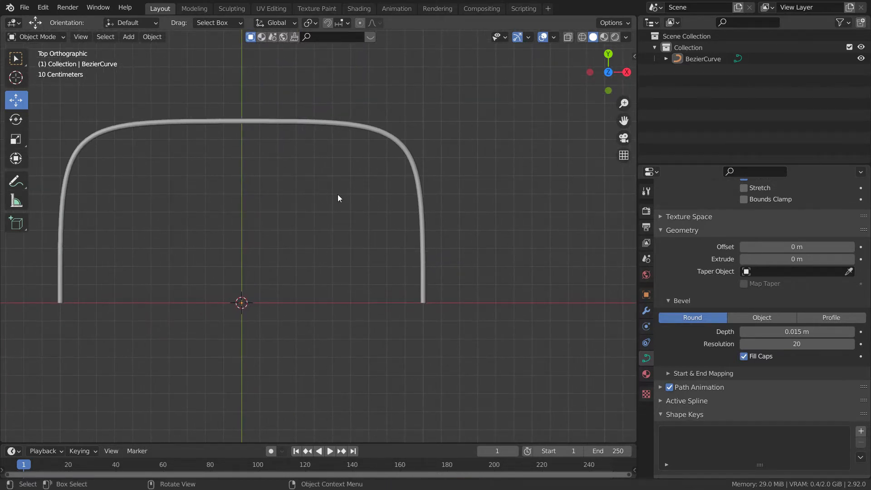
{"action": "key", "text": "a"}
{"action": "key", "text": "Tab"}
{"action": "middle_click_drag", "start_coordinate": [372, 214], "coordinate": [347, 221], "text": "shift"}
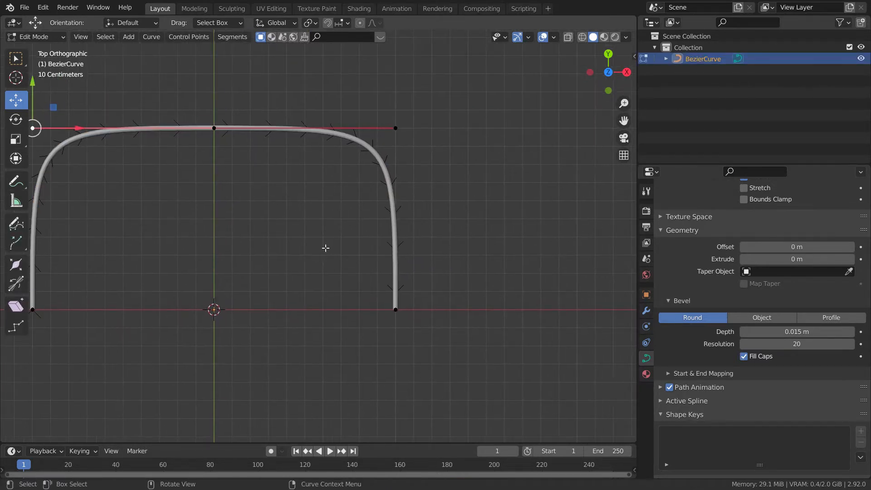
{"action": "left_click", "coordinate": [395, 309]}
{"action": "middle_click_drag", "start_coordinate": [392, 250], "coordinate": [296, 230], "text": "shift"}
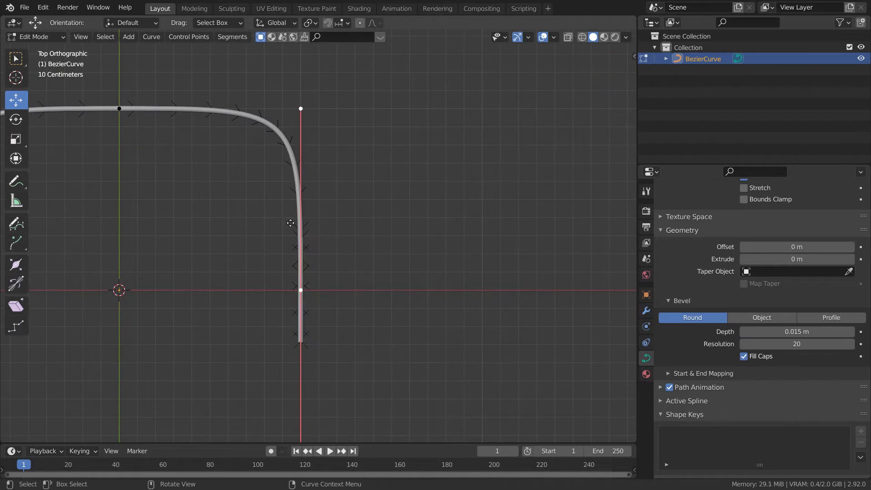
{"action": "key", "text": "g"}
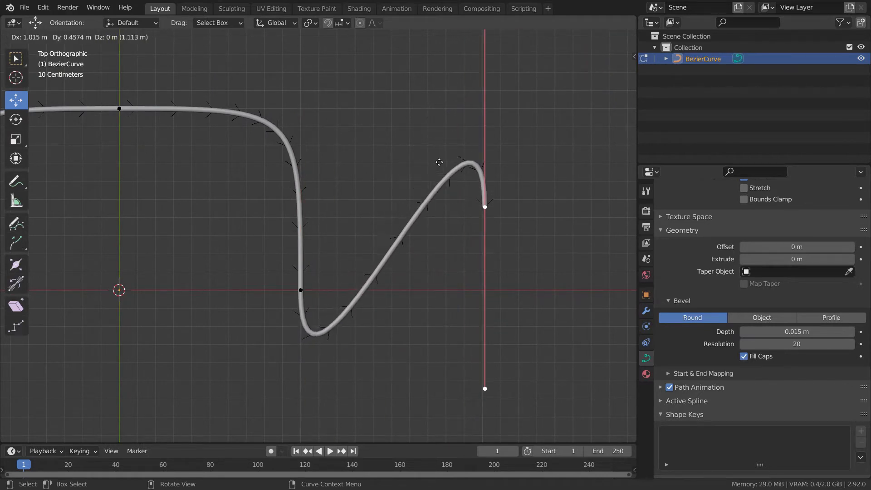
{"action": "left_click", "coordinate": [441, 164]}
{"action": "key", "text": "ctrl+z"}
{"action": "scroll", "coordinate": [270, 202], "scroll_direction": "down", "scroll_amount": 3}
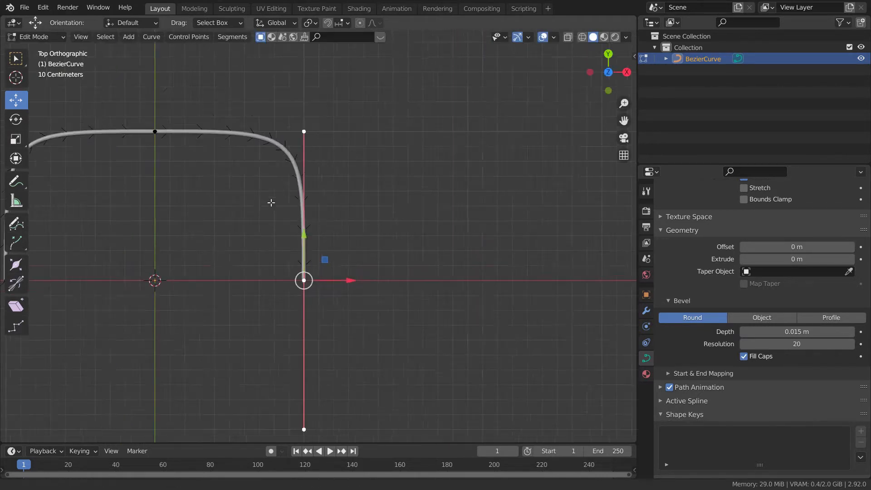
{"action": "middle_click_drag", "start_coordinate": [310, 195], "coordinate": [367, 199], "text": "shift"}
{"action": "key", "text": "Tab"}
{"action": "middle_click_drag", "start_coordinate": [210, 171], "coordinate": [297, 229], "text": "shift"}
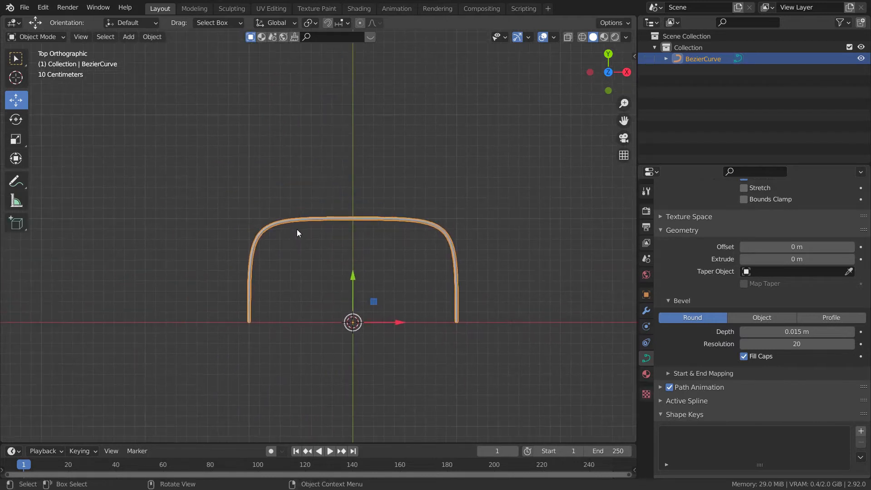
{"action": "left_click", "coordinate": [299, 233]}
{"action": "scroll", "coordinate": [311, 239], "scroll_direction": "up", "scroll_amount": 3}
{"action": "middle_click_drag", "start_coordinate": [304, 189], "coordinate": [305, 183], "text": "ctrl"}
{"action": "mouse_move", "coordinate": [311, 202]}
{"action": "middle_mouse_down", "text": "shift"}
{"action": "mouse_move", "coordinate": [253, 163]}
{"action": "mouse_move", "coordinate": [307, 87]}
{"action": "middle_mouse_up", "text": "shift"}
{"action": "middle_click_drag", "start_coordinate": [225, 148], "coordinate": [200, 163], "text": "shift"}
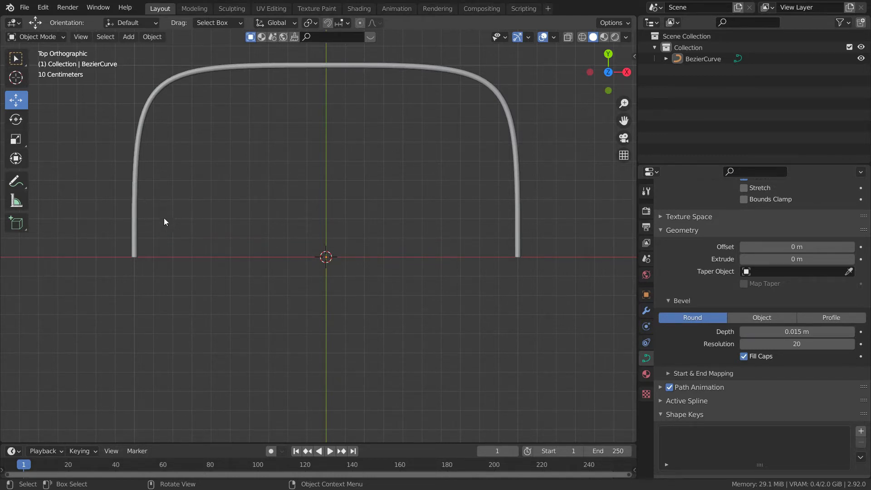
{"action": "middle_click_drag", "start_coordinate": [245, 191], "coordinate": [213, 262], "text": "shift"}
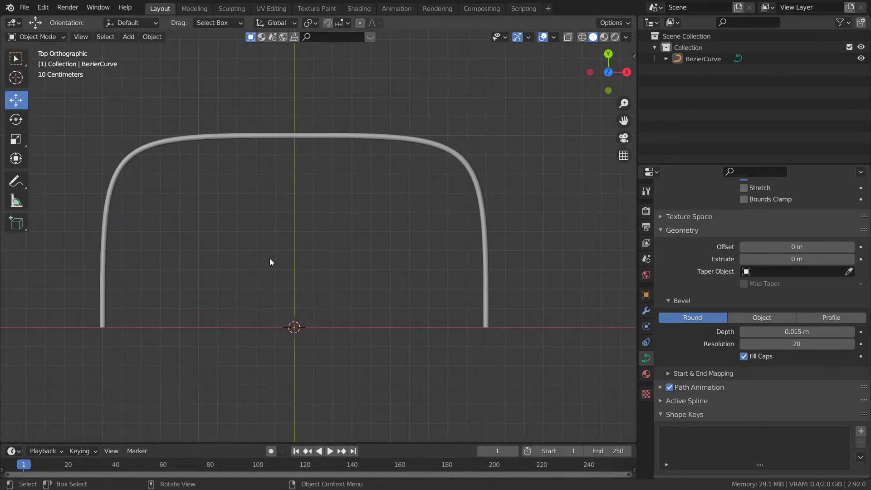
{"action": "middle_click_drag", "start_coordinate": [269, 262], "coordinate": [222, 178], "text": "shift"}
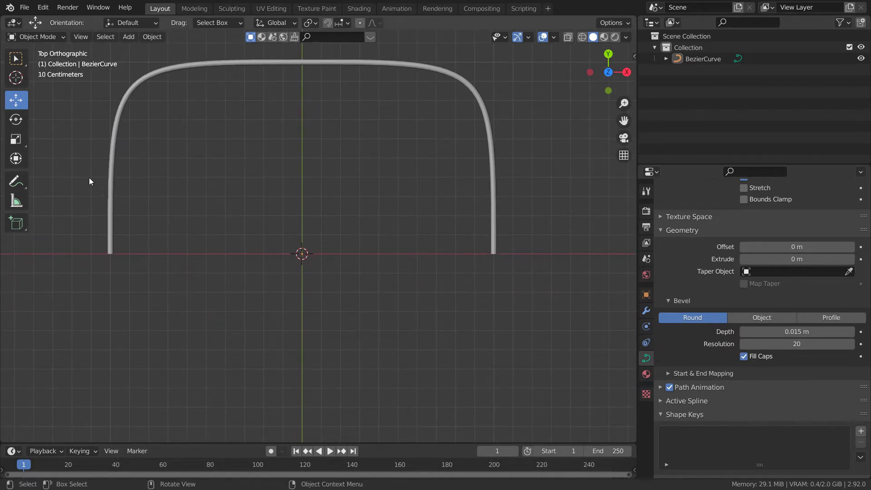
- Join the Bezier curve's two end points with a new segment so that the tube forms a closed loop
{"action": "key", "text": "a"}
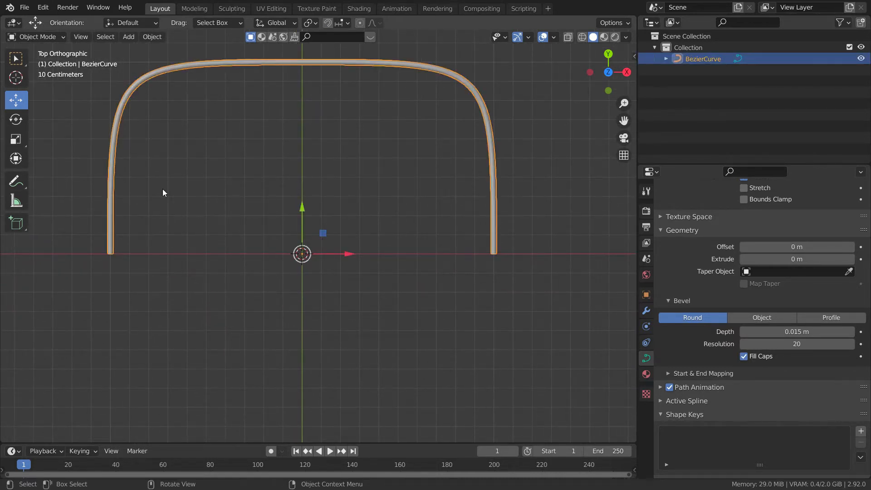
{"action": "key", "text": "Tab"}
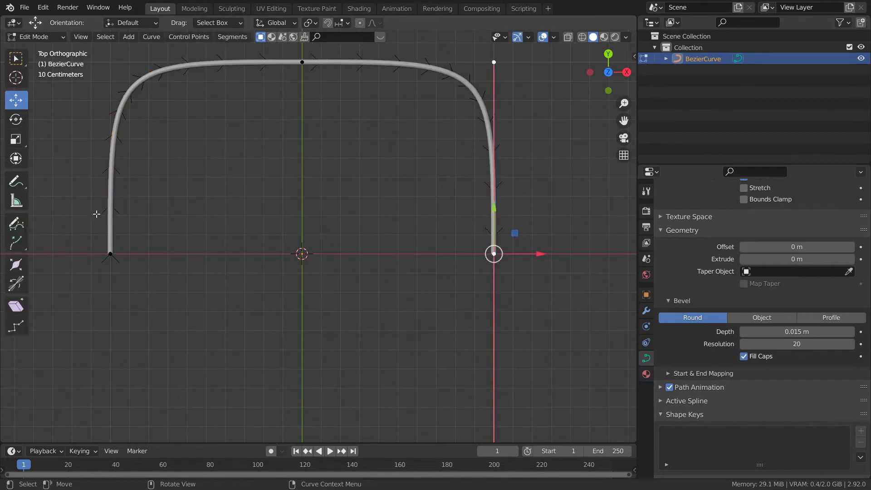
{"action": "left_click", "coordinate": [86, 203]}
{"action": "left_click", "coordinate": [393, 206], "text": "shift"}
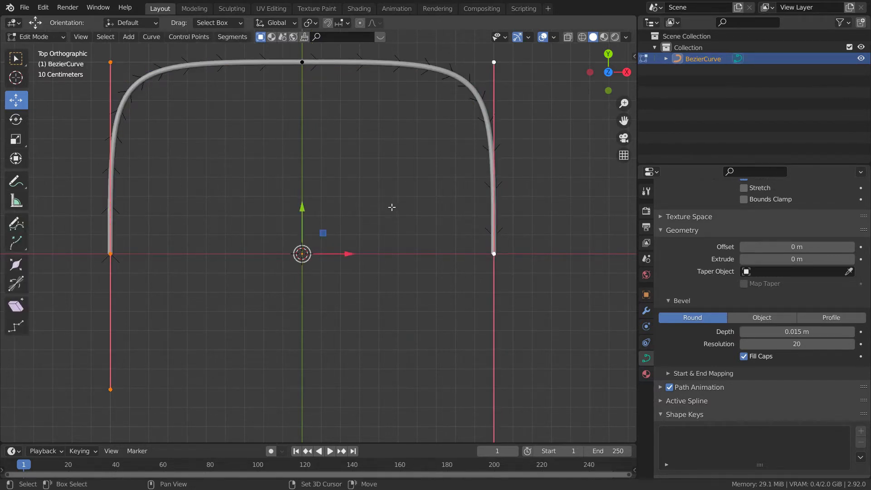
{"action": "middle_click_drag", "start_coordinate": [285, 190], "coordinate": [282, 162], "text": "shift"}
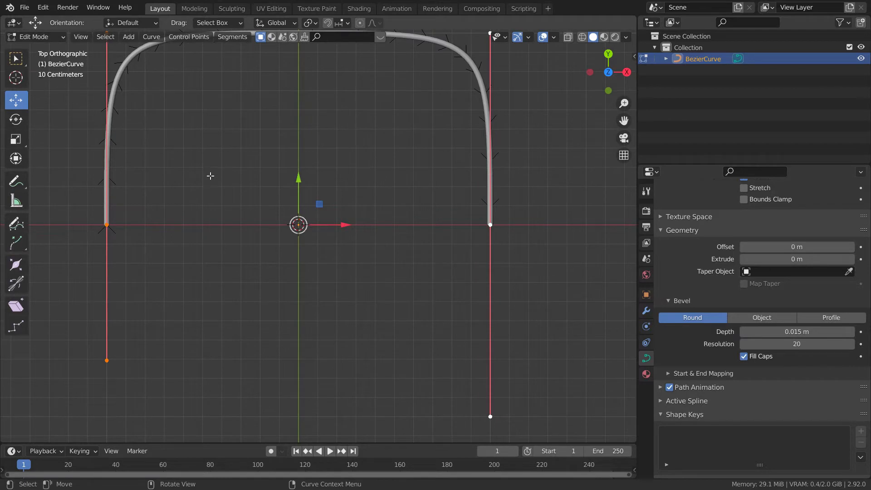
{"action": "key", "text": "f"}
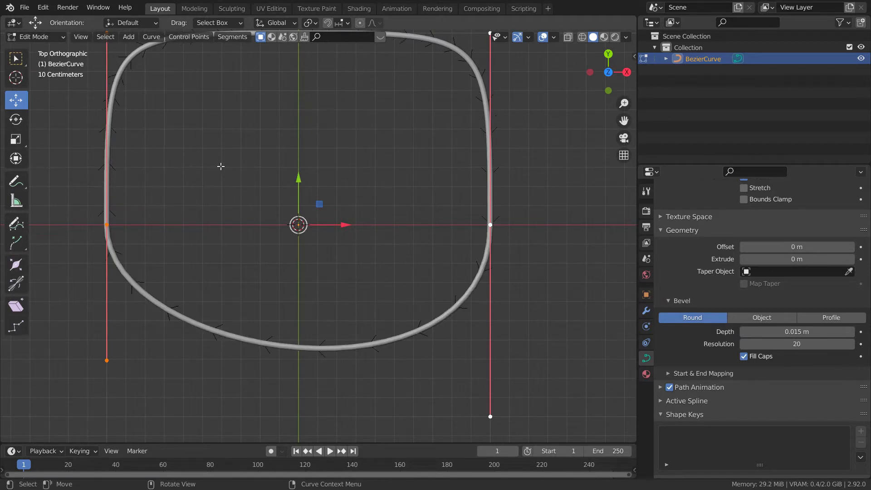
{"action": "left_click", "coordinate": [84, 180]}
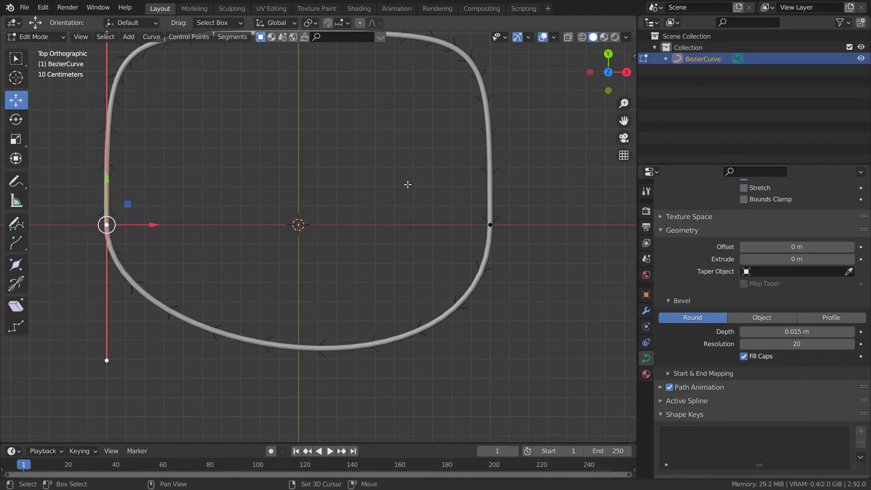
{"action": "key", "text": "ctrl+z"}
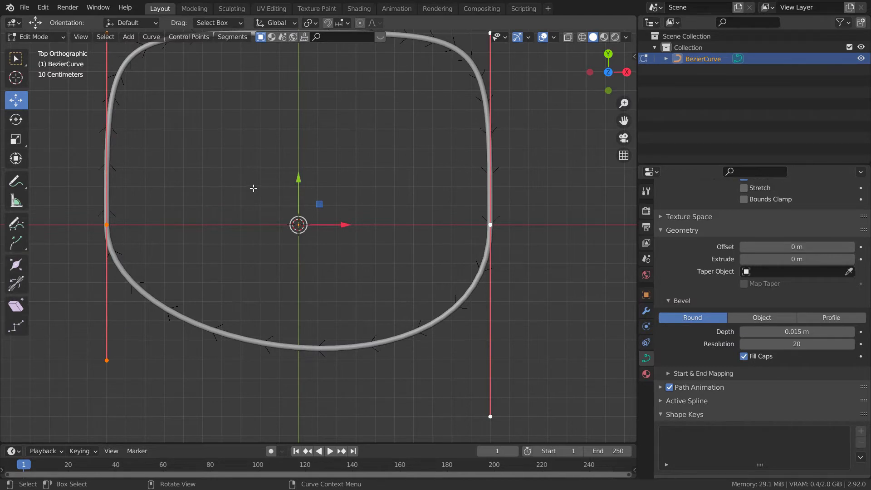
- Move the lower Bezier handle of the loop's right end point 0.4 m upward along the Y axis
{"action": "middle_click_drag", "start_coordinate": [197, 214], "coordinate": [240, 223], "text": "shift"}
{"action": "key", "text": "Home"}
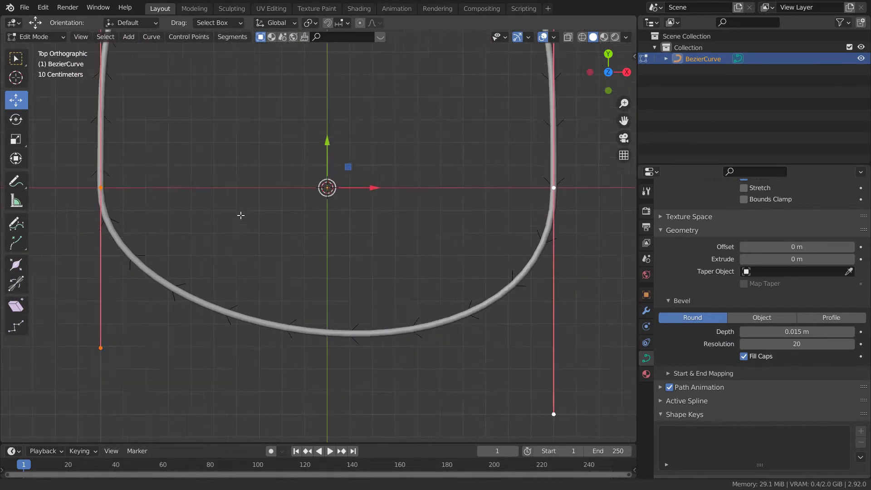
{"action": "key", "text": "ctrl+z"}
{"action": "middle_click_drag", "start_coordinate": [384, 287], "coordinate": [394, 260], "text": "ctrl"}
{"action": "key", "text": "g"}
{"action": "key", "text": "y"}
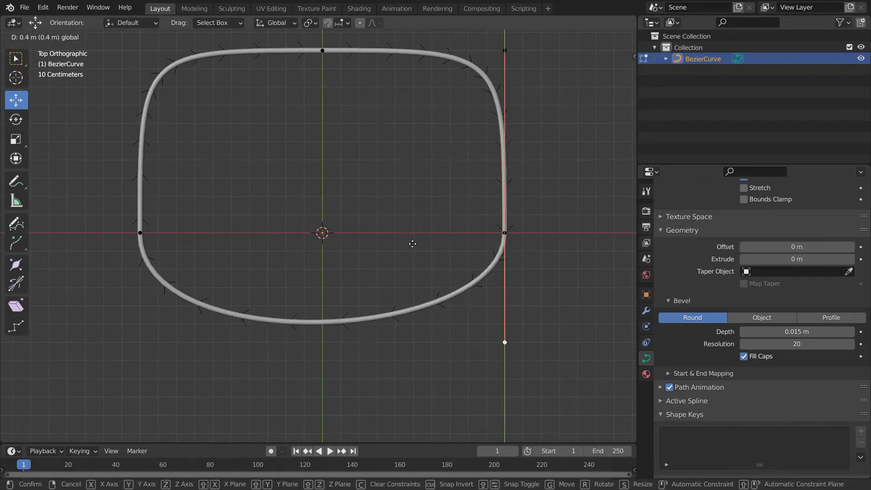
{"action": "left_click", "coordinate": [410, 244]}
- Move the lower Bezier handle of the loop's left end point about 0.207 m upward along the Y axis
{"action": "left_click", "coordinate": [111, 184]}
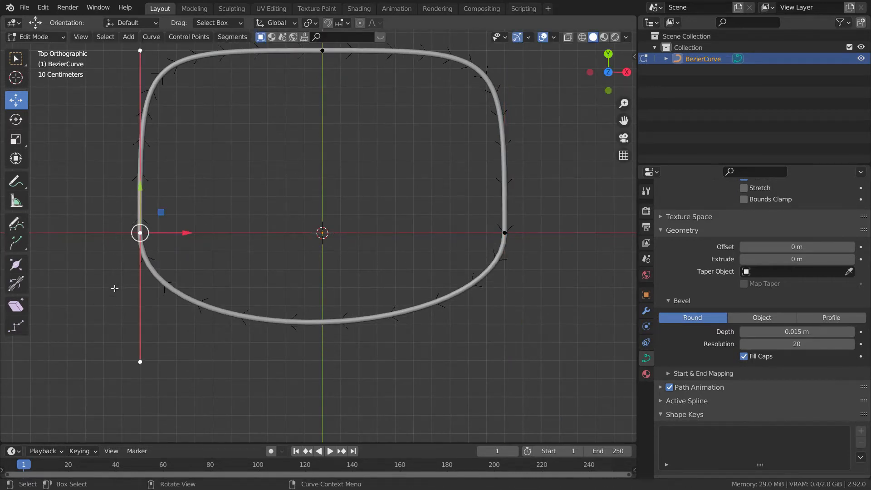
{"action": "left_click", "coordinate": [138, 359]}
{"action": "key", "text": "g"}
{"action": "key", "text": "y"}
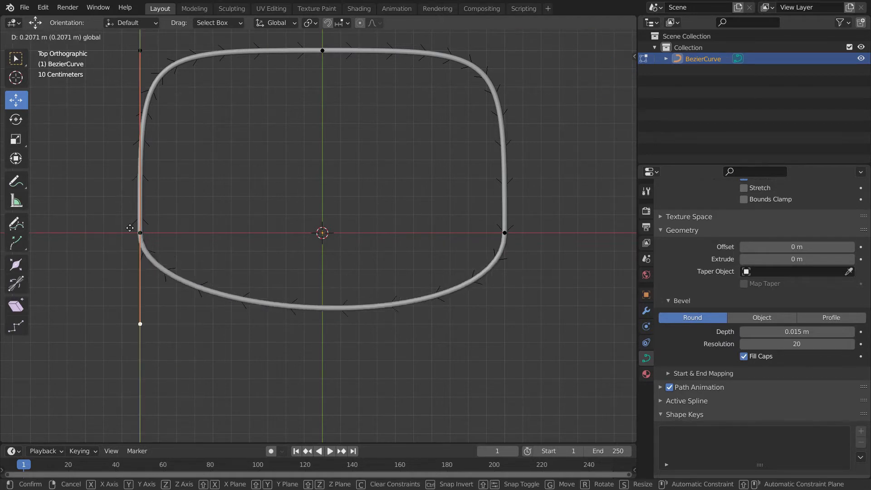
{"action": "left_click", "coordinate": [129, 228]}
- Raise the right point's lower handle another 0.1 m along Y to match the left side
{"action": "left_click", "coordinate": [504, 233]}
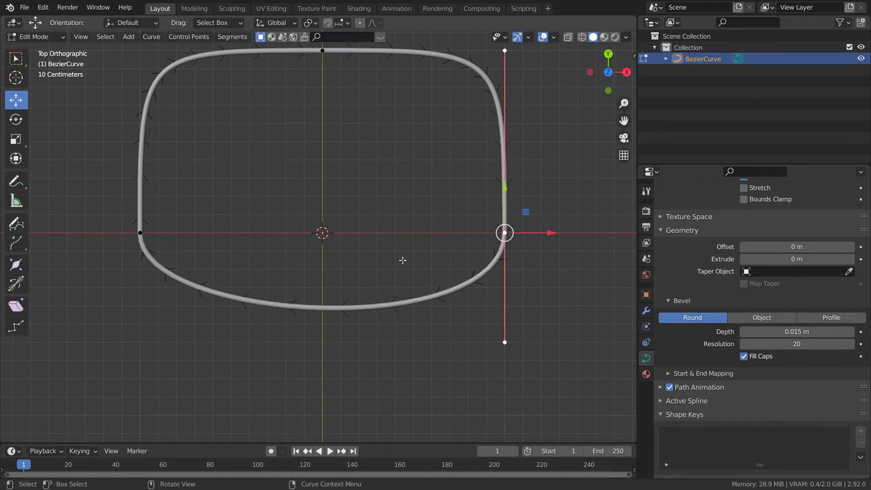
{"action": "left_click", "coordinate": [504, 342]}
{"action": "key", "text": "g"}
{"action": "key", "text": "y"}
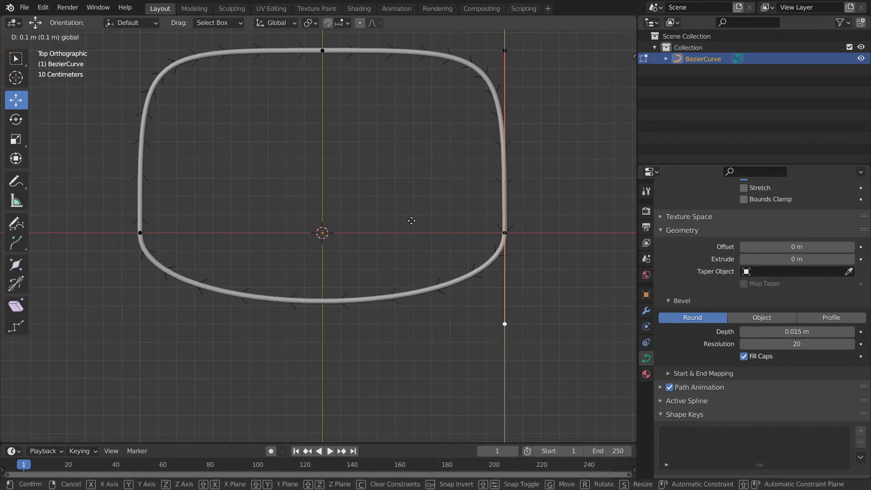
{"action": "left_click", "coordinate": [411, 220]}
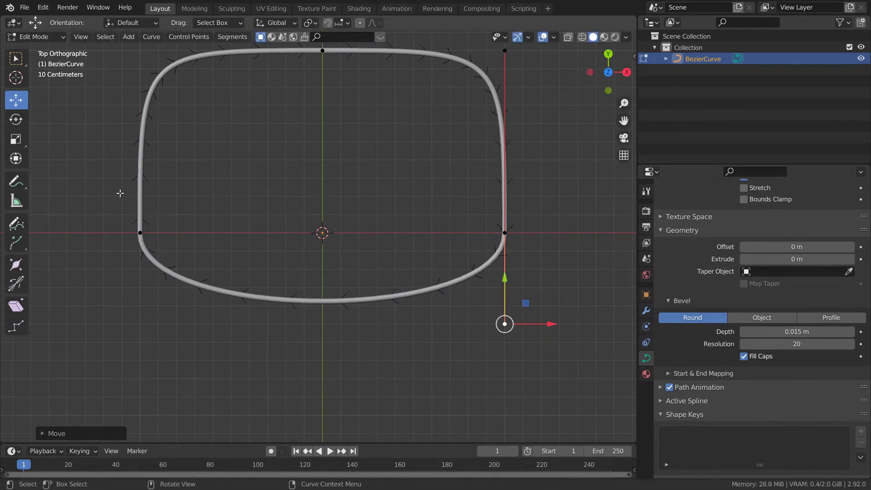
- Leave Edit Mode and deselect the closed curve
{"action": "left_click", "coordinate": [140, 233]}
{"action": "middle_click_drag", "start_coordinate": [291, 193], "coordinate": [275, 224], "text": "shift"}
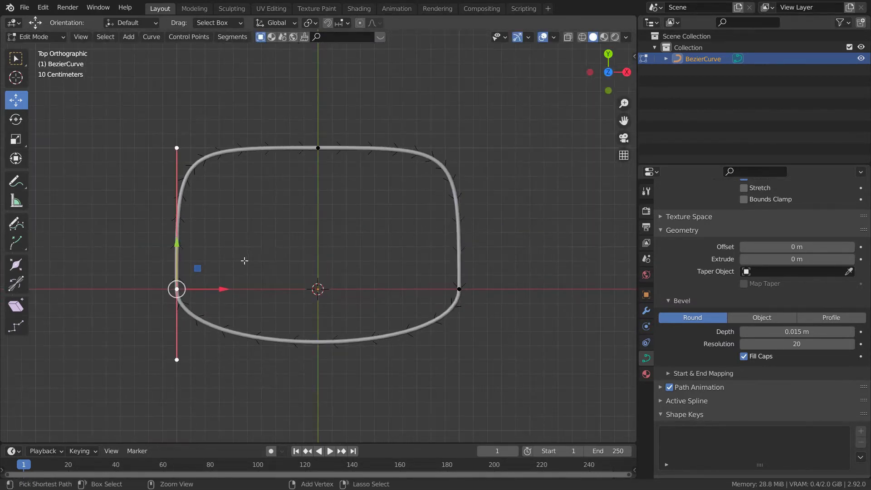
{"action": "middle_click_drag", "start_coordinate": [244, 260], "coordinate": [249, 216], "text": "ctrl"}
{"action": "key", "text": "Tab"}
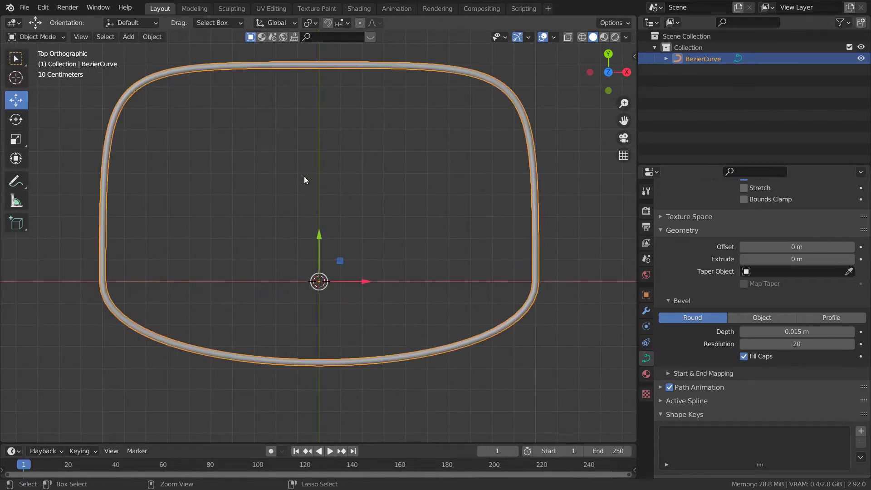
{"action": "middle_click_drag", "start_coordinate": [313, 181], "coordinate": [295, 221], "text": "ctrl"}
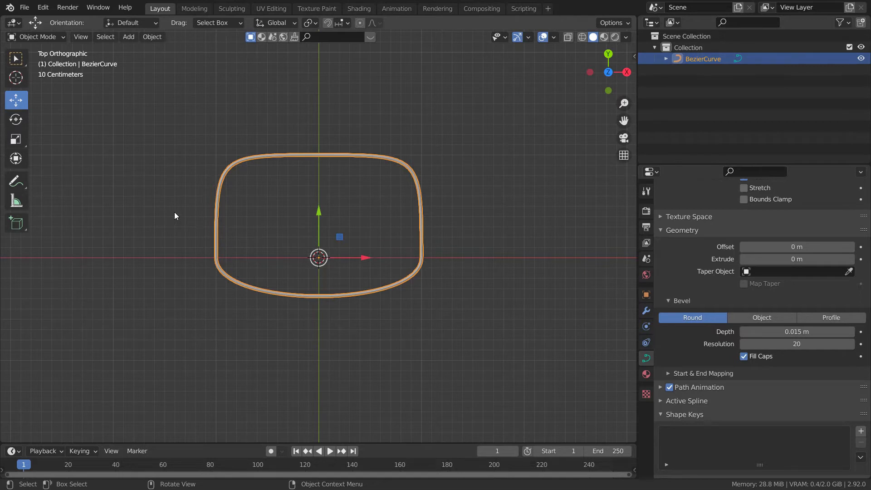
{"action": "left_click", "coordinate": [203, 194]}
{"action": "middle_click_drag", "start_coordinate": [199, 196], "coordinate": [184, 202], "text": "ctrl"}
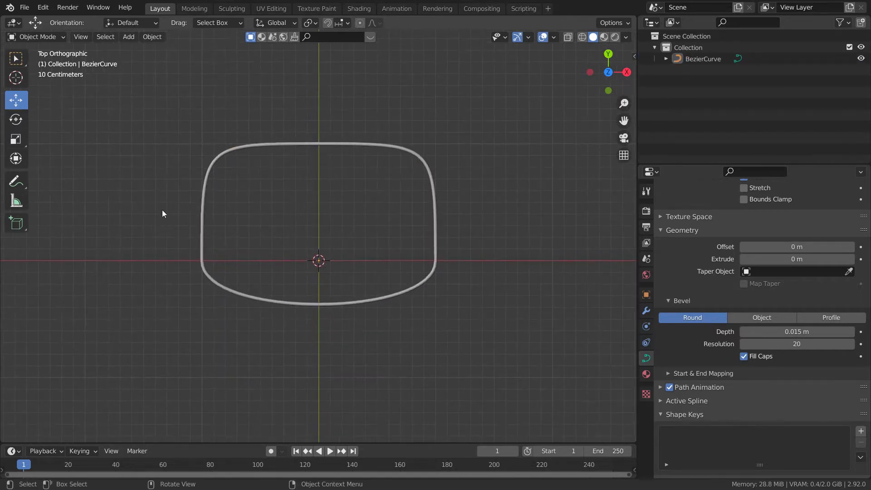
{"action": "scroll", "coordinate": [171, 171], "scroll_direction": "up", "scroll_amount": 4}
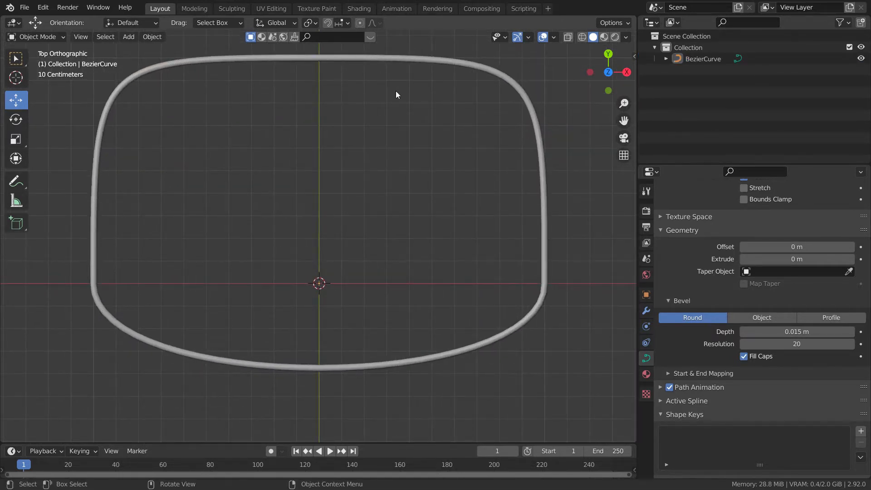
{"action": "scroll", "coordinate": [440, 239], "scroll_direction": "down", "scroll_amount": 4}
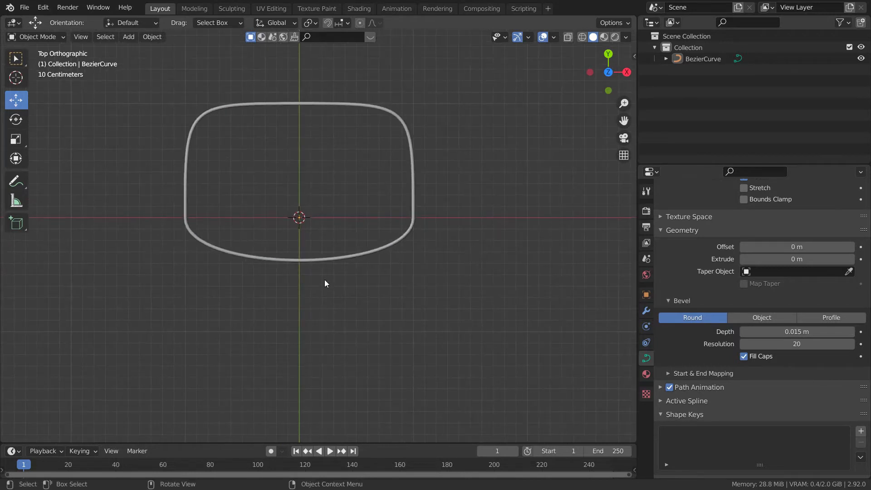
{"action": "scroll", "coordinate": [204, 199], "scroll_direction": "up", "scroll_amount": 4}
{"action": "middle_click_drag", "start_coordinate": [104, 148], "coordinate": [120, 190], "text": "shift"}
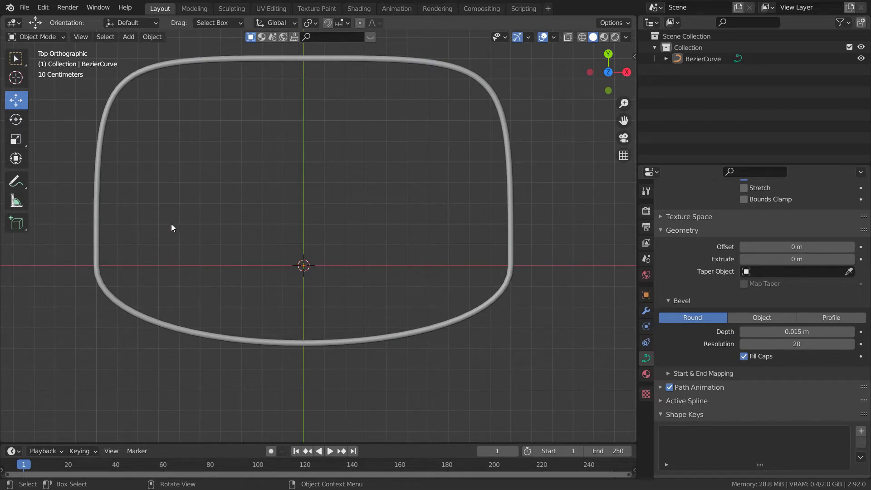
{"action": "key", "text": "shift+a"}
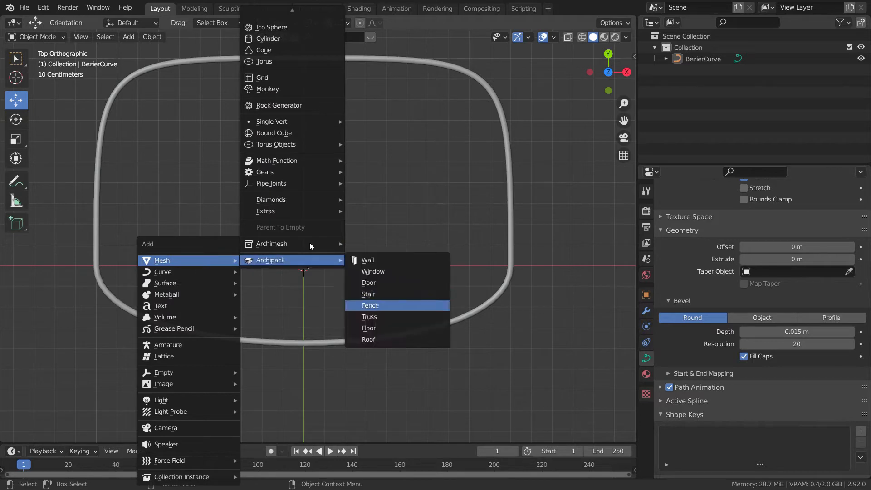
{"action": "middle_click_drag", "start_coordinate": [196, 218], "coordinate": [225, 154]}
{"action": "key", "text": "KP_7"}
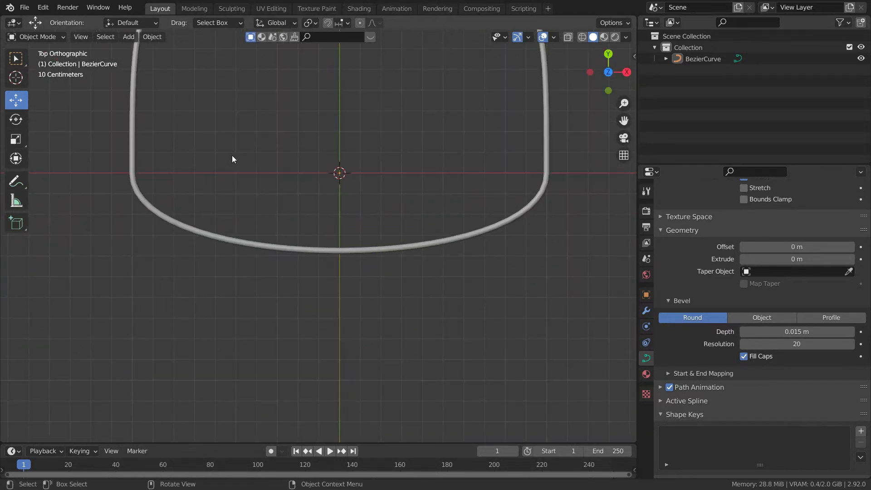
{"action": "middle_click_drag", "start_coordinate": [300, 50], "coordinate": [228, 234], "text": "shift"}
{"action": "middle_click_drag", "start_coordinate": [227, 218], "coordinate": [305, 196], "text": "shift"}
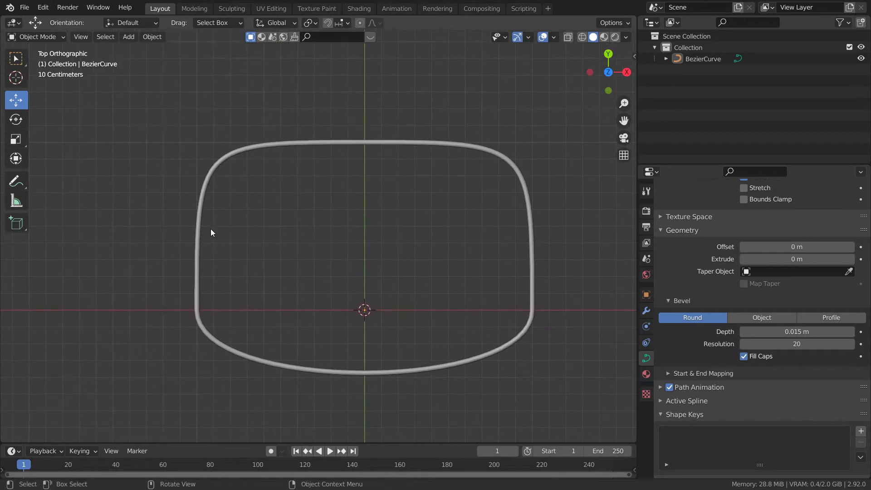
{"action": "middle_click_drag", "start_coordinate": [211, 233], "coordinate": [232, 200]}
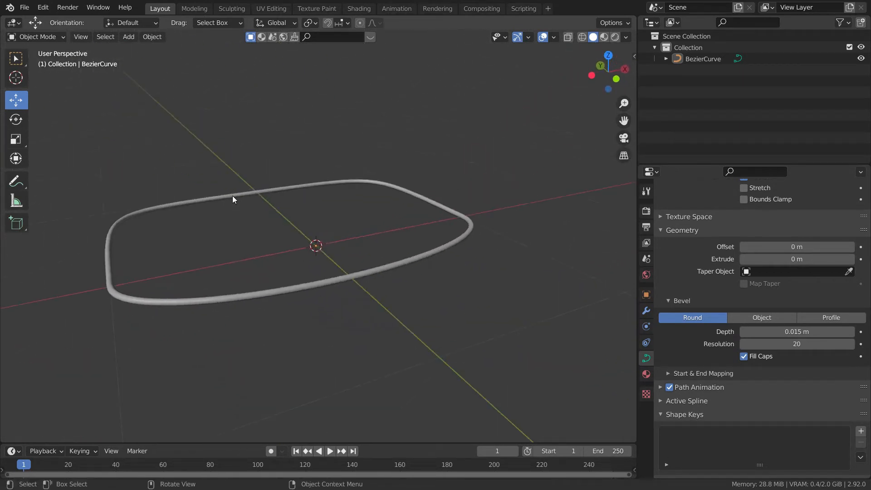
- Add an ico sphere with 3 subdivisions and a 1 m radius at the world origin
{"action": "key", "text": "shift+a"}
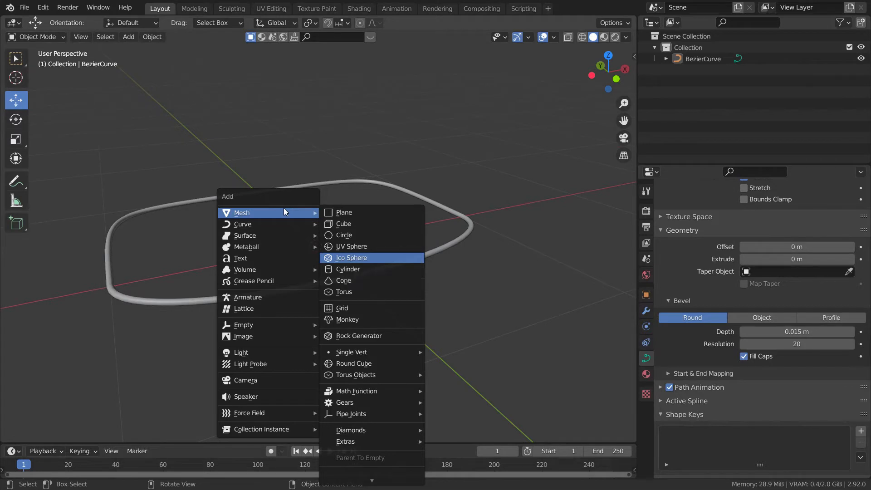
{"action": "key", "text": "Return"}
{"action": "left_click", "coordinate": [91, 434]}
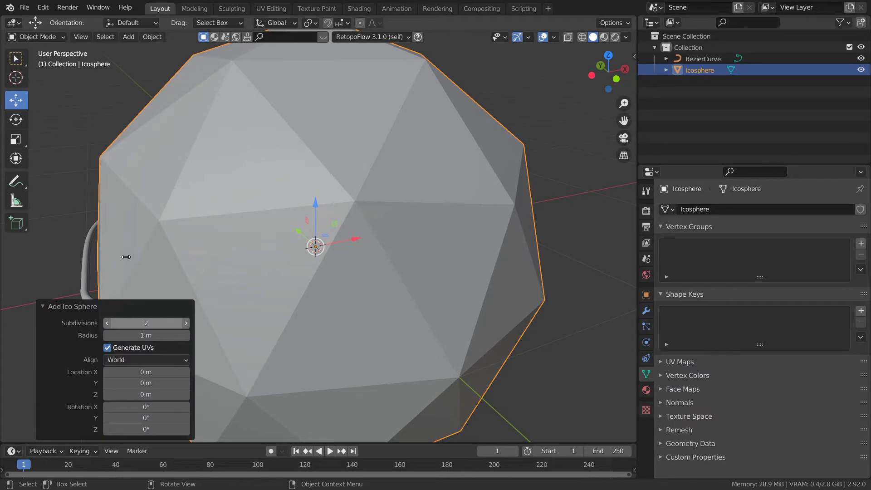
{"action": "left_click_drag", "start_coordinate": [145, 323], "coordinate": [149, 323]}
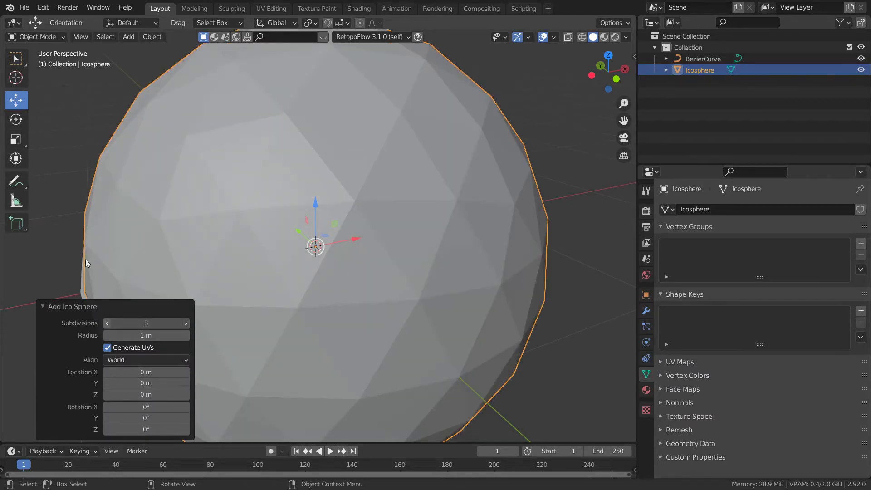
{"action": "left_click", "coordinate": [107, 323]}
{"action": "left_click", "coordinate": [186, 323]}
{"action": "left_click", "coordinate": [42, 307]}
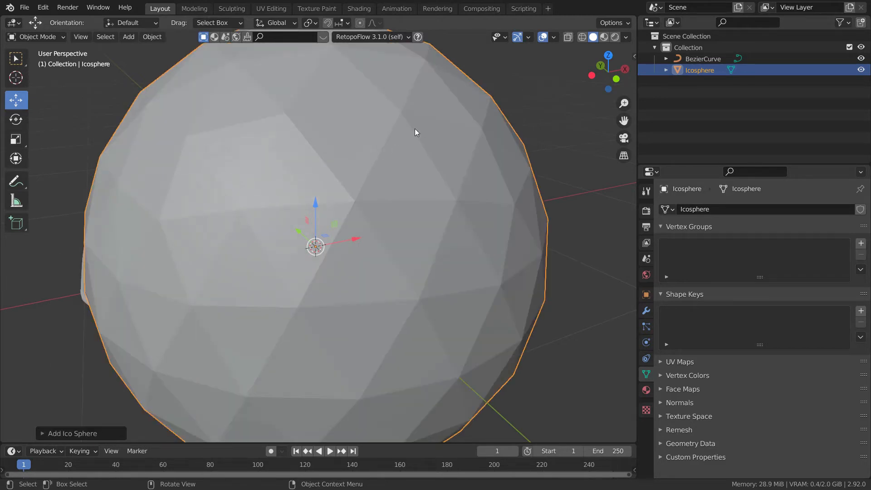
- Scale the ico sphere down to about 0.09 of its size so it fits inside the loop
{"action": "key", "text": "s"}
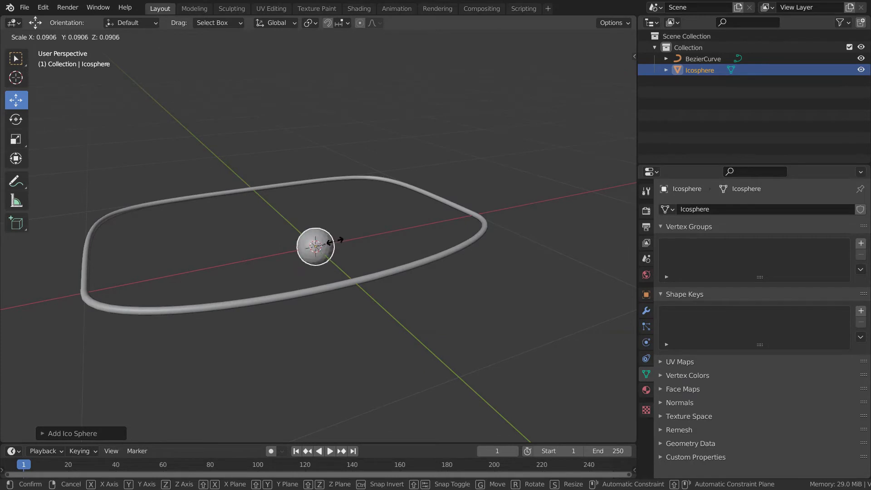
{"action": "left_click", "coordinate": [329, 240]}
{"action": "scroll", "coordinate": [284, 195], "scroll_direction": "up", "scroll_amount": 4}
{"action": "middle_click_drag", "start_coordinate": [309, 201], "coordinate": [236, 180]}
{"action": "left_click", "coordinate": [392, 213]}
{"action": "scroll", "coordinate": [218, 231], "scroll_direction": "up", "scroll_amount": 4}
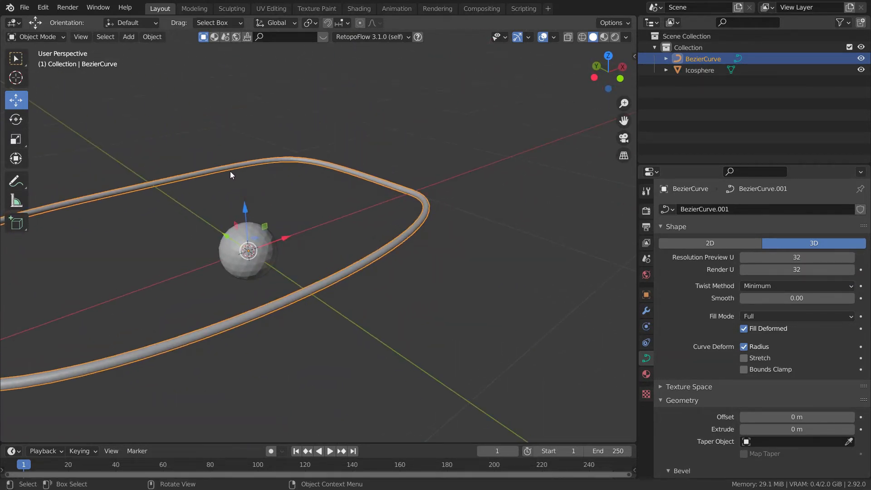
{"action": "key", "text": "Tab"}
{"action": "key", "text": "Tab"}
{"action": "left_click", "coordinate": [247, 249]}
{"action": "key", "text": "Tab"}
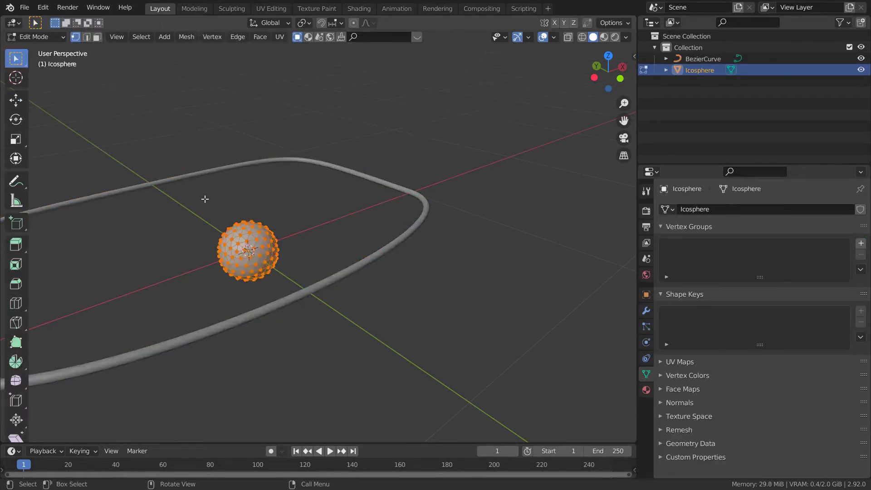
{"action": "key", "text": "Tab"}
- Shrink the ico sphere further until it is only a few times thicker than the loop's tube
{"action": "middle_click_drag", "start_coordinate": [206, 195], "coordinate": [338, 144]}
{"action": "key", "text": "s"}
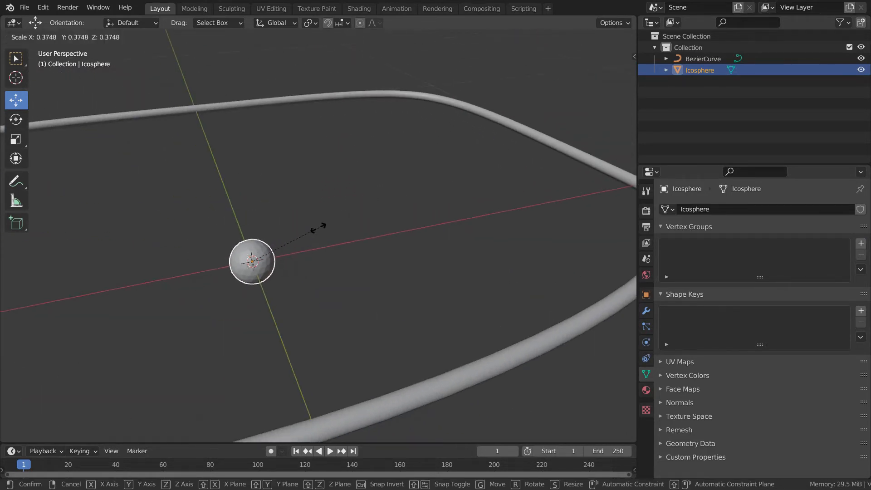
{"action": "left_click", "coordinate": [326, 230]}
{"action": "mouse_move", "coordinate": [253, 213]}
{"action": "middle_mouse_down"}
{"action": "mouse_move", "coordinate": [332, 192]}
{"action": "mouse_move", "coordinate": [249, 202]}
{"action": "middle_mouse_up"}
{"action": "key", "text": "s"}
{"action": "left_click", "coordinate": [283, 196]}
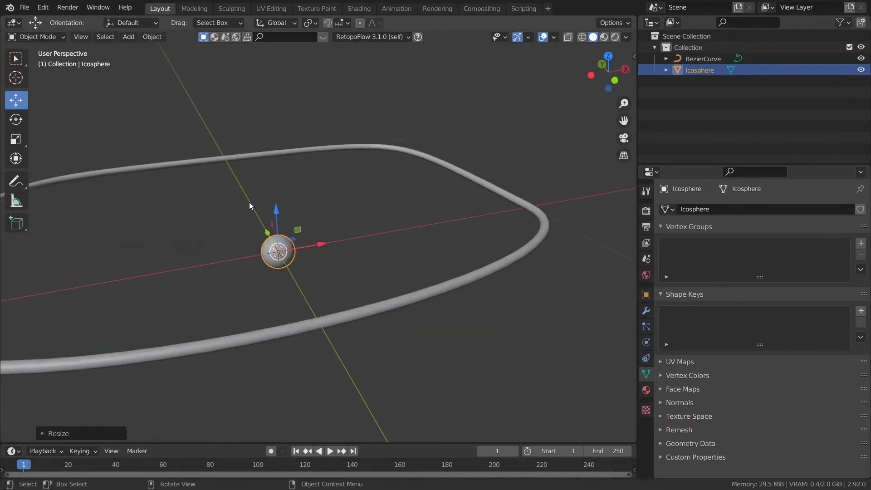
- Apply rotation and scale to both the ico sphere and the Bezier loop
{"action": "key", "text": "ctrl+a"}
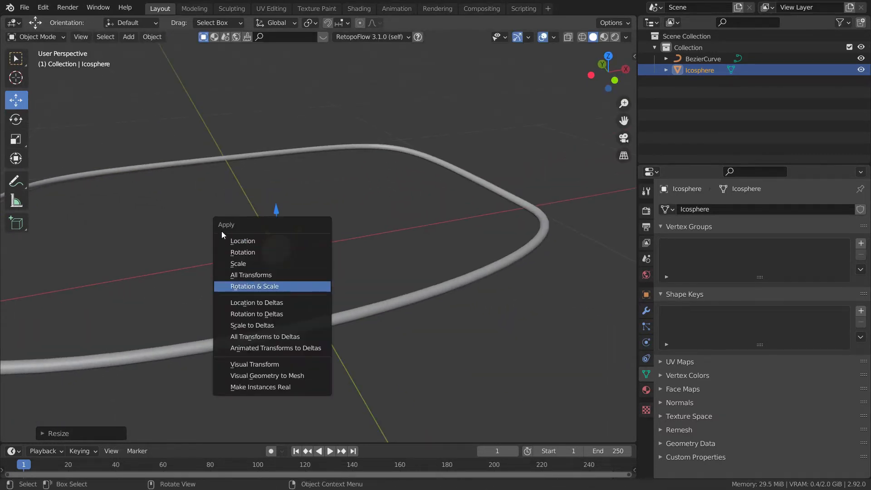
{"action": "left_click", "coordinate": [236, 286]}
{"action": "left_click", "coordinate": [303, 245]}
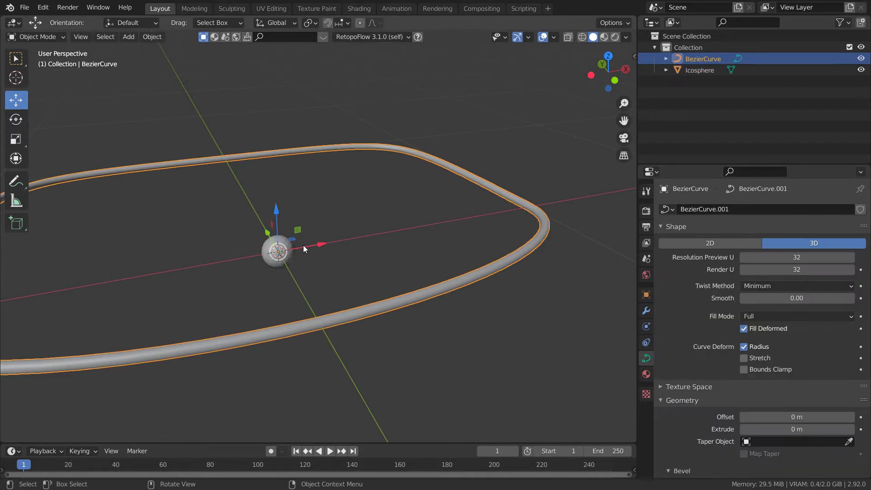
{"action": "key", "text": "ctrl+a"}
{"action": "left_click", "coordinate": [287, 178]}
- Deselect the loop and save the file
{"action": "mouse_move", "coordinate": [289, 178]}
{"action": "middle_mouse_down"}
{"action": "mouse_move", "coordinate": [274, 232]}
{"action": "mouse_move", "coordinate": [275, 205]}
{"action": "mouse_move", "coordinate": [294, 181]}
{"action": "mouse_move", "coordinate": [285, 193]}
{"action": "middle_mouse_up"}
{"action": "left_click", "coordinate": [293, 186]}
{"action": "key", "text": "ctrl+s"}
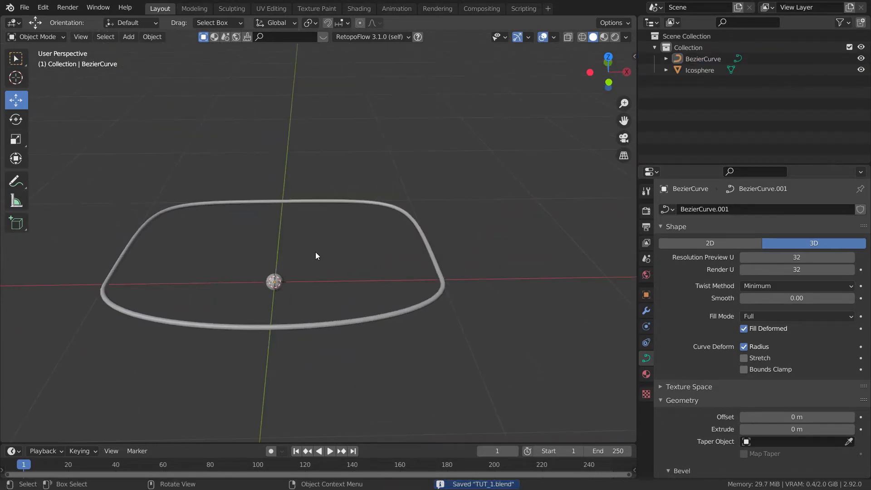
- Select the loop, frame it in top view, and look through its modifier and curve geometry settings
{"action": "middle_click_drag", "start_coordinate": [316, 252], "coordinate": [339, 230], "text": "ctrl"}
{"action": "left_click", "coordinate": [408, 201]}
{"action": "key", "text": "KP_7"}
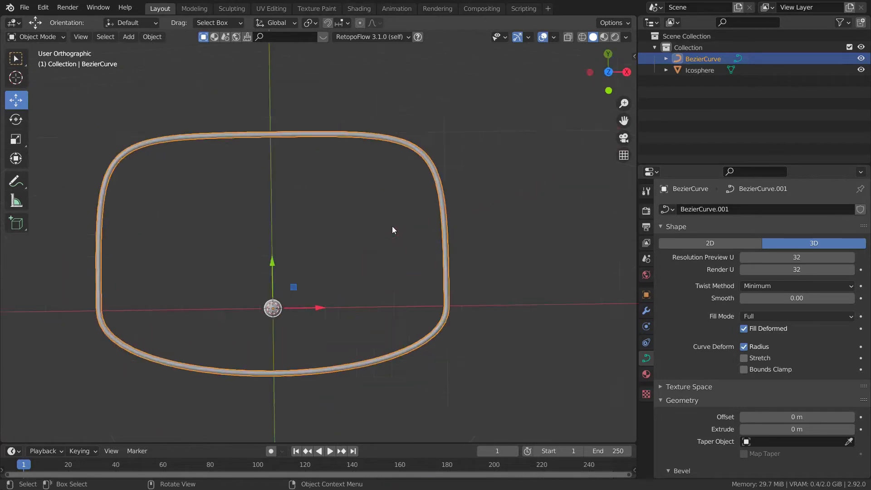
{"action": "key", "text": "KP_Decimal"}
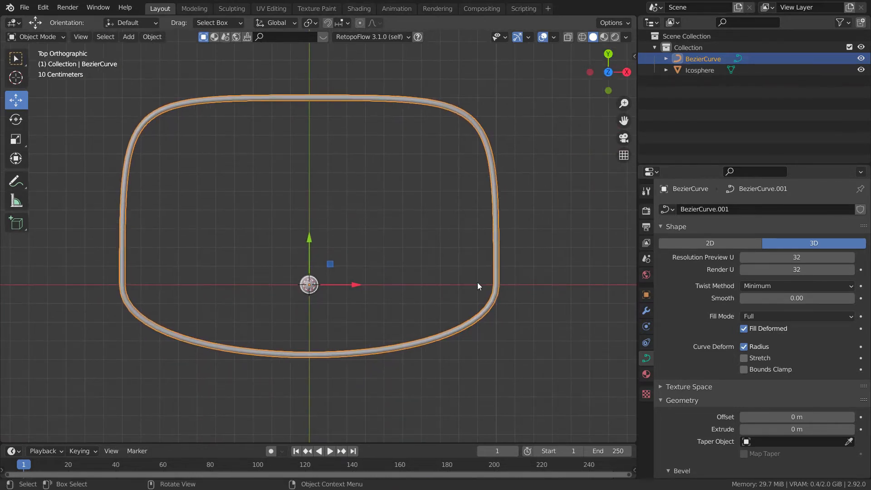
{"action": "scroll", "coordinate": [731, 261], "scroll_direction": "down", "scroll_amount": 6}
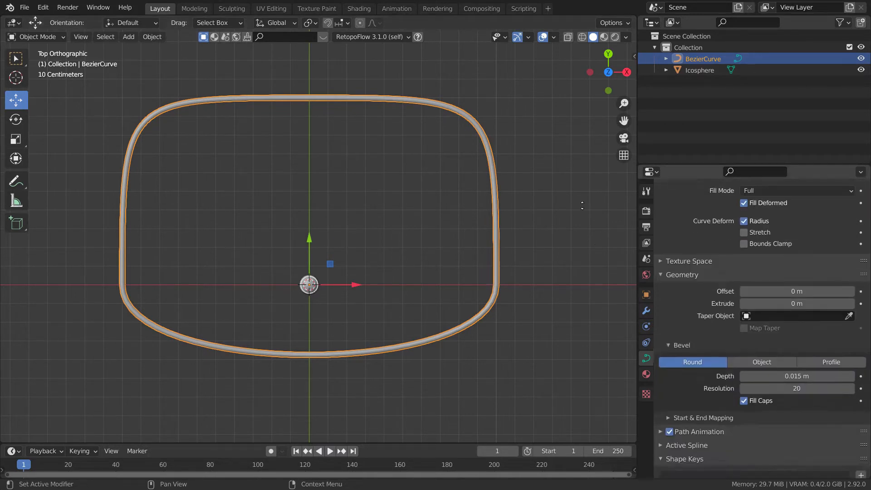
{"action": "scroll", "coordinate": [723, 261], "scroll_direction": "up", "scroll_amount": 4}
{"action": "left_click", "coordinate": [647, 311]}
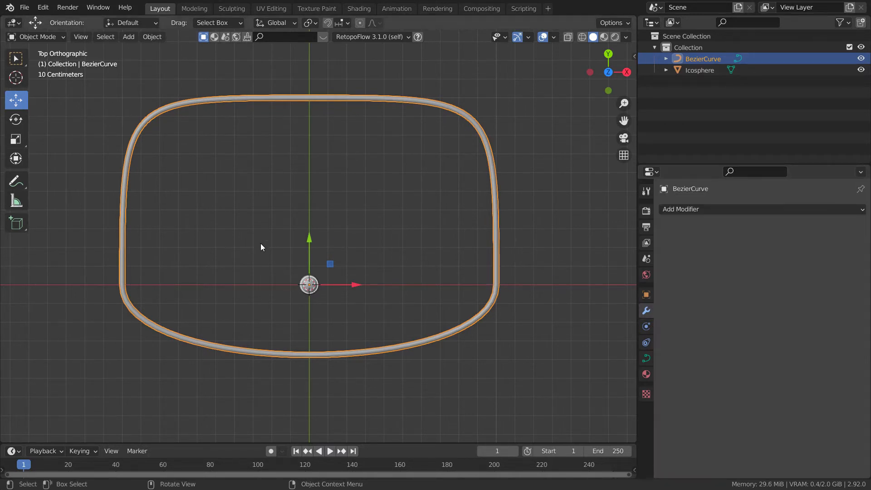
{"action": "left_click", "coordinate": [647, 358]}
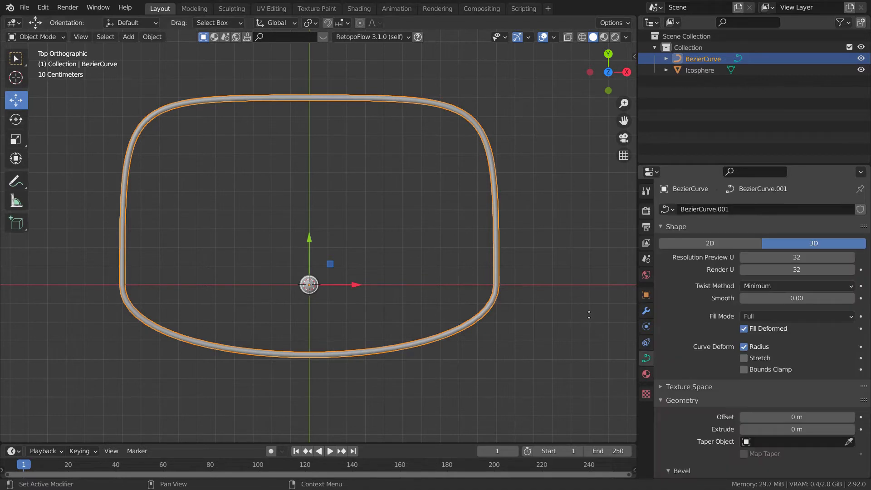
{"action": "scroll", "coordinate": [726, 317], "scroll_direction": "down", "scroll_amount": 8}
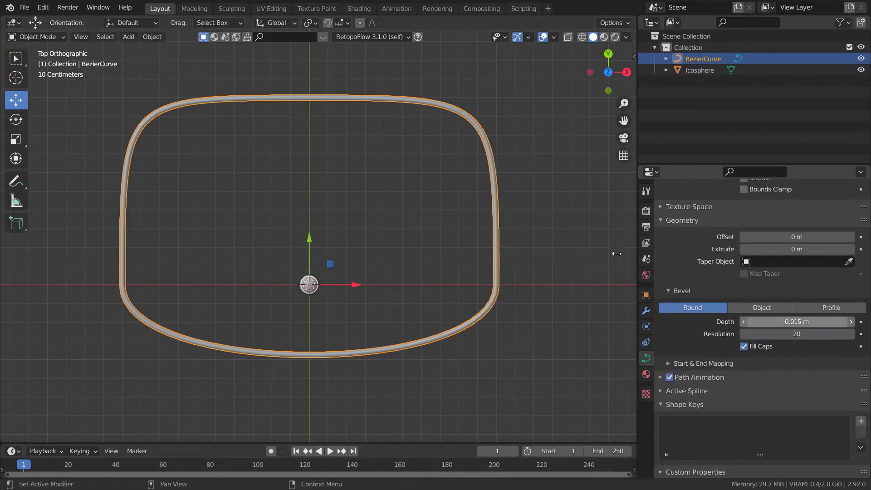
{"action": "middle_click_drag", "start_coordinate": [423, 242], "coordinate": [326, 239], "text": "shift"}
{"action": "scroll", "coordinate": [325, 240], "scroll_direction": "up", "scroll_amount": 5}
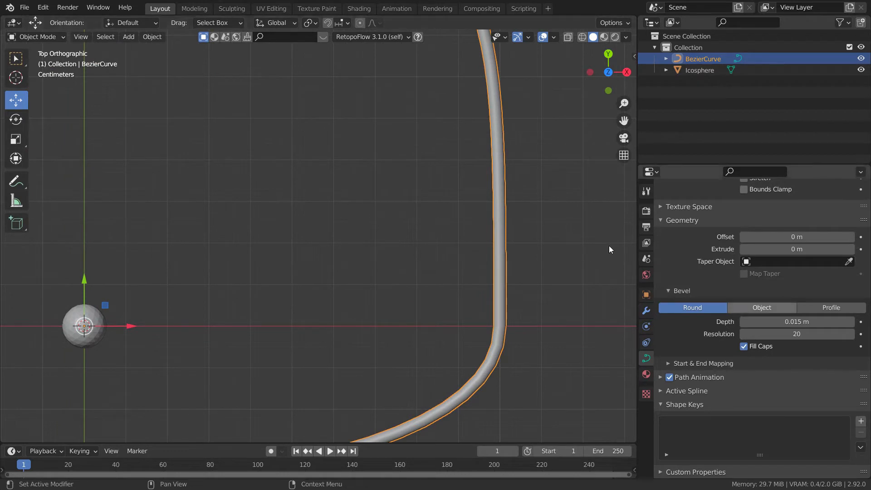
- Try the Object and Profile bevel types on the loop and return it to Round
{"action": "left_click", "coordinate": [762, 320]}
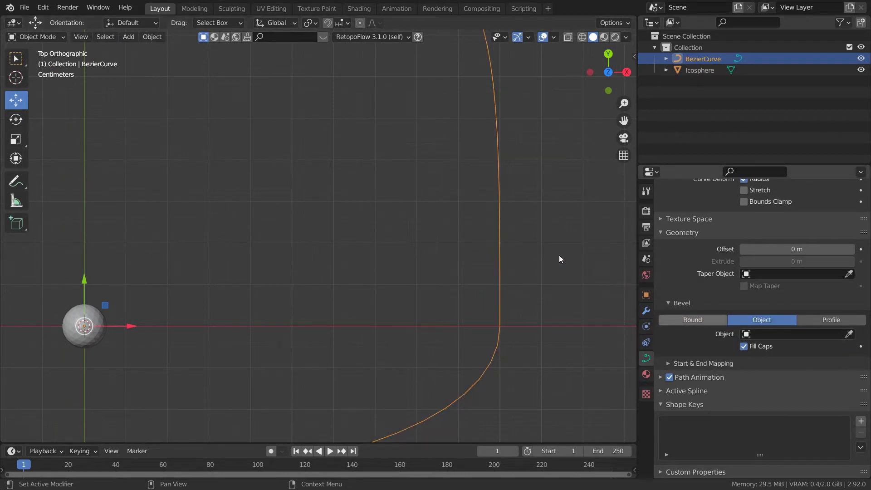
{"action": "left_click", "coordinate": [693, 319]}
{"action": "left_click", "coordinate": [831, 319]}
{"action": "middle_click_drag", "start_coordinate": [373, 233], "coordinate": [379, 167], "text": "shift"}
{"action": "scroll", "coordinate": [645, 318], "scroll_direction": "down", "scroll_amount": 8}
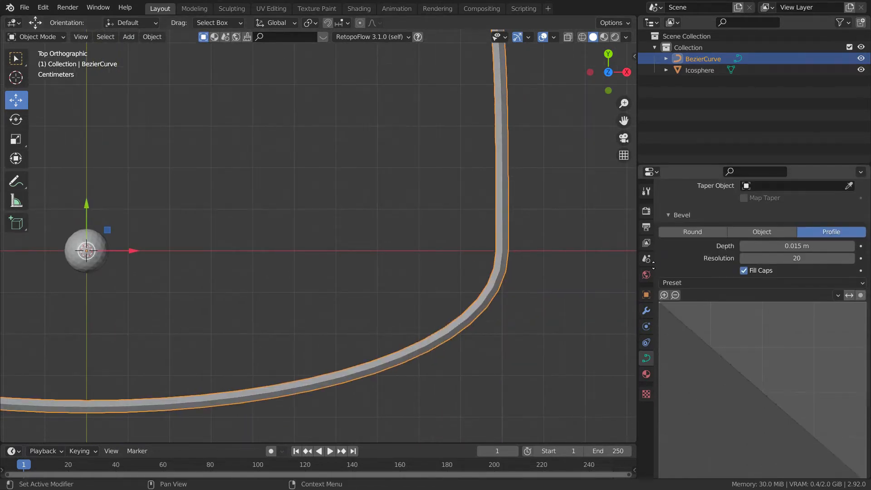
{"action": "scroll", "coordinate": [649, 327], "scroll_direction": "up", "scroll_amount": 7}
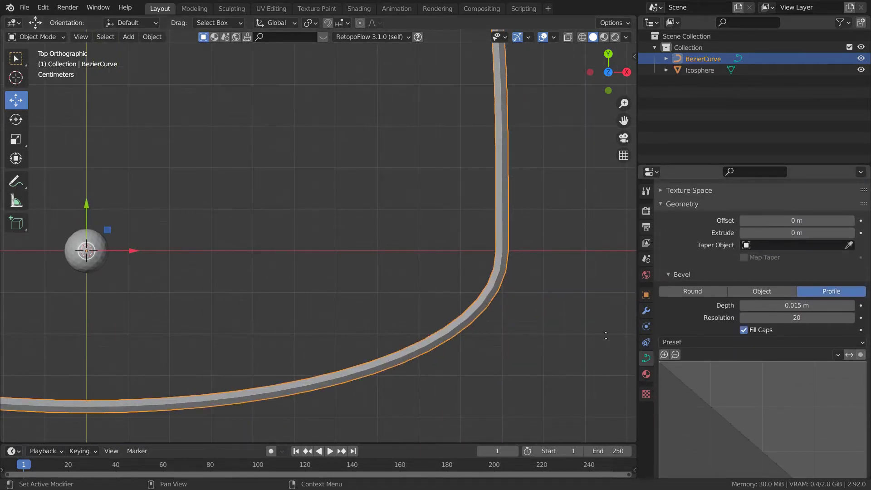
{"action": "middle_click_drag", "start_coordinate": [606, 336], "coordinate": [596, 288]}
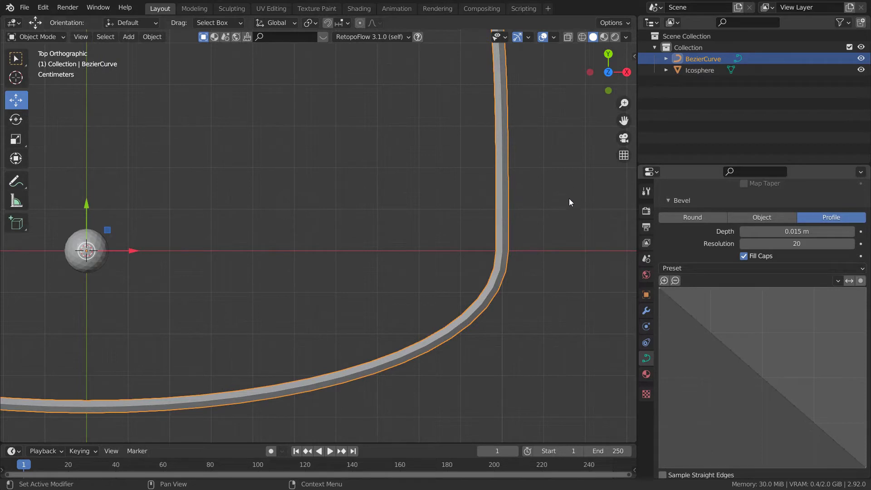
{"action": "scroll", "coordinate": [709, 243], "scroll_direction": "up", "scroll_amount": 1}
{"action": "left_click", "coordinate": [703, 226]}
{"action": "middle_click_drag", "start_coordinate": [330, 215], "coordinate": [368, 302], "text": "shift"}
{"action": "scroll", "coordinate": [362, 243], "scroll_direction": "down", "scroll_amount": 3}
{"action": "middle_click_drag", "start_coordinate": [706, 265], "coordinate": [712, 371]}
{"action": "middle_click_drag", "start_coordinate": [570, 297], "coordinate": [573, 342]}
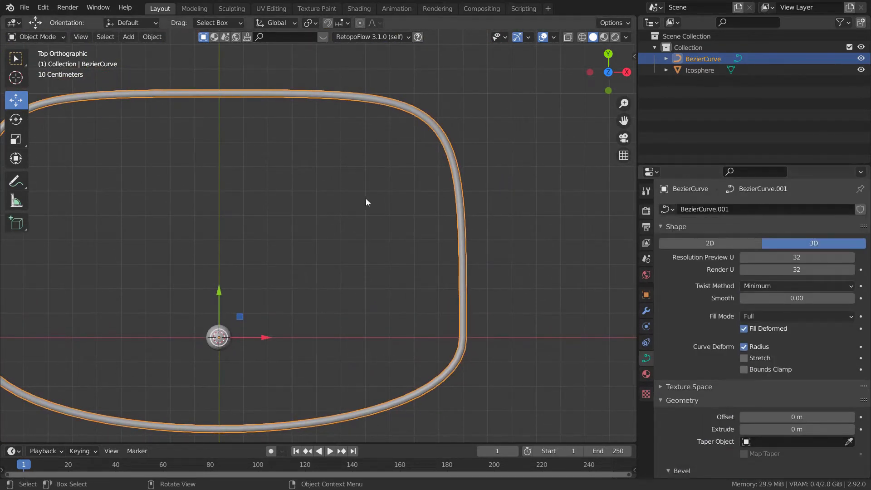
- Add a Curve modifier to the ico sphere with BezierCurve as its curve object
{"action": "middle_click_drag", "start_coordinate": [228, 215], "coordinate": [286, 207], "text": "shift"}
{"action": "middle_click_drag", "start_coordinate": [284, 239], "coordinate": [298, 180], "text": "shift"}
{"action": "left_click", "coordinate": [281, 293]}
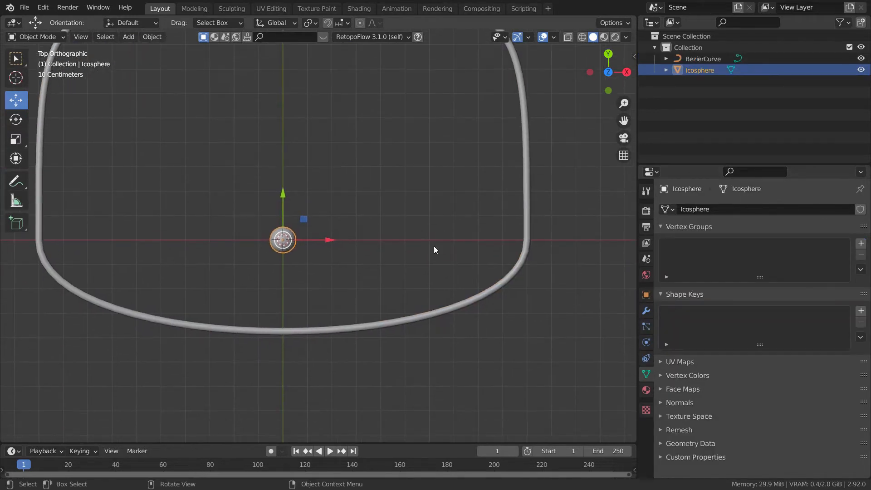
{"action": "left_click", "coordinate": [647, 311]}
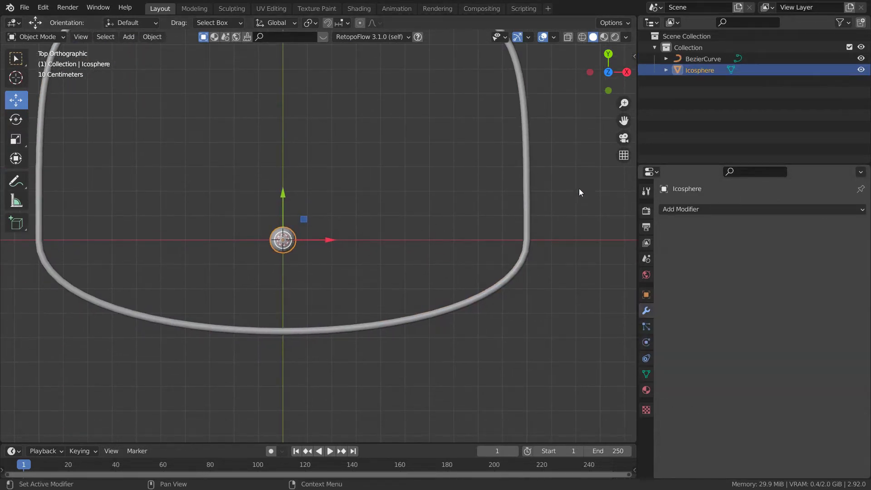
{"action": "left_click", "coordinate": [736, 210]}
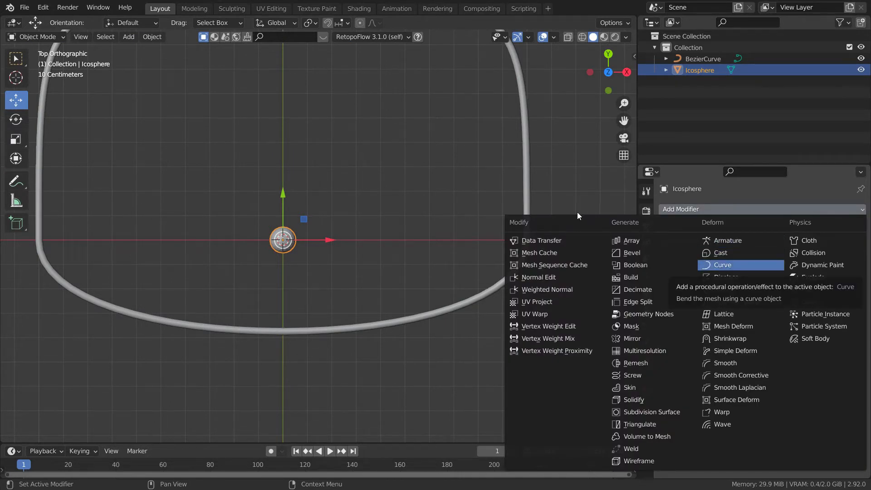
{"action": "left_click", "coordinate": [741, 265]}
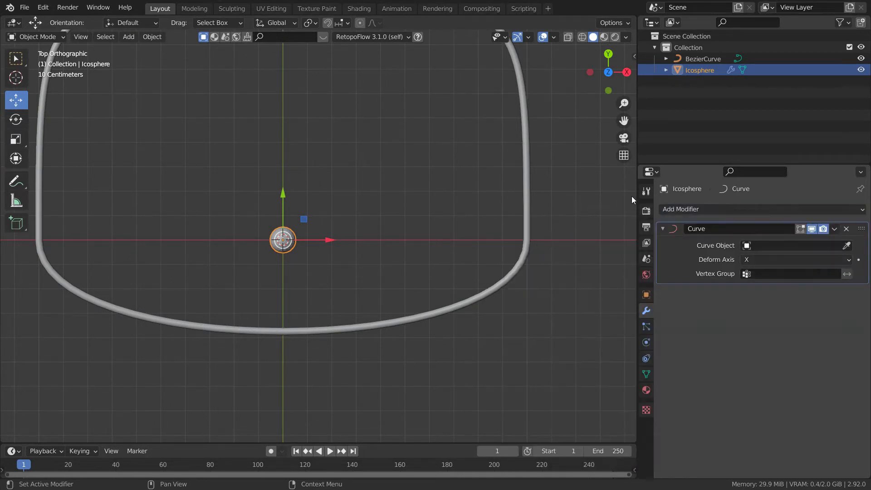
{"action": "left_click", "coordinate": [847, 246]}
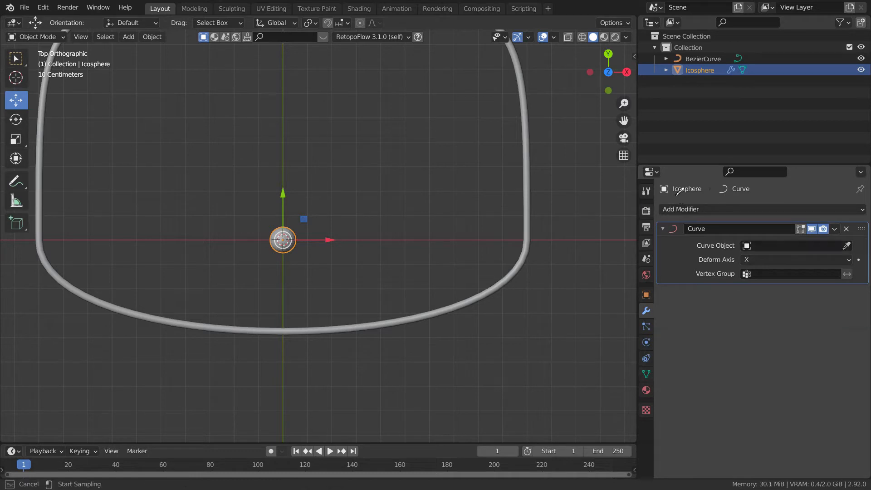
{"action": "left_click", "coordinate": [421, 204]}
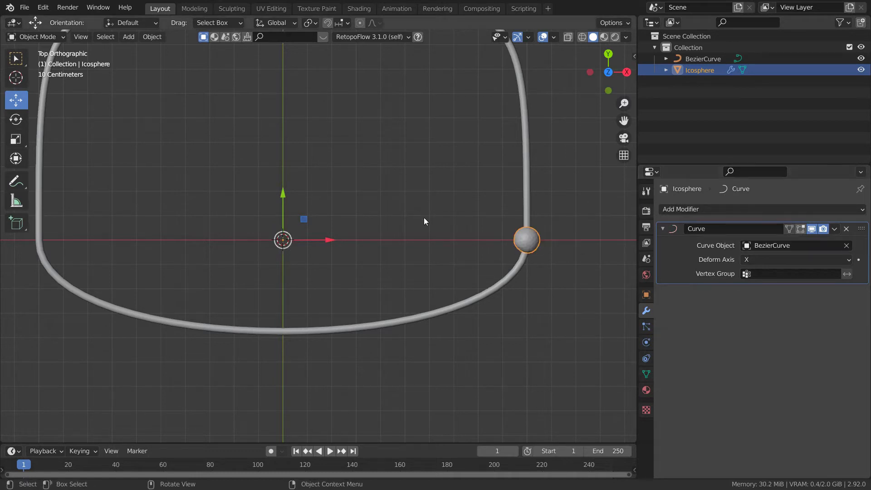
- Examine how the sphere sits on the loop and which deform axis options the Curve modifier offers, keeping the sphere selected
{"action": "scroll", "coordinate": [408, 241], "scroll_direction": "down", "scroll_amount": 3}
{"action": "middle_click_drag", "start_coordinate": [407, 241], "coordinate": [302, 204]}
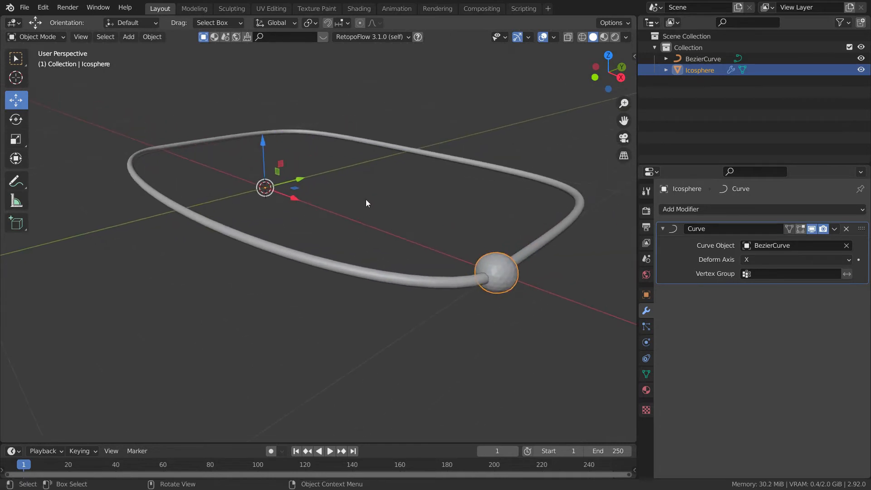
{"action": "middle_click_drag", "start_coordinate": [368, 203], "coordinate": [292, 267]}
{"action": "key", "text": "KP_7"}
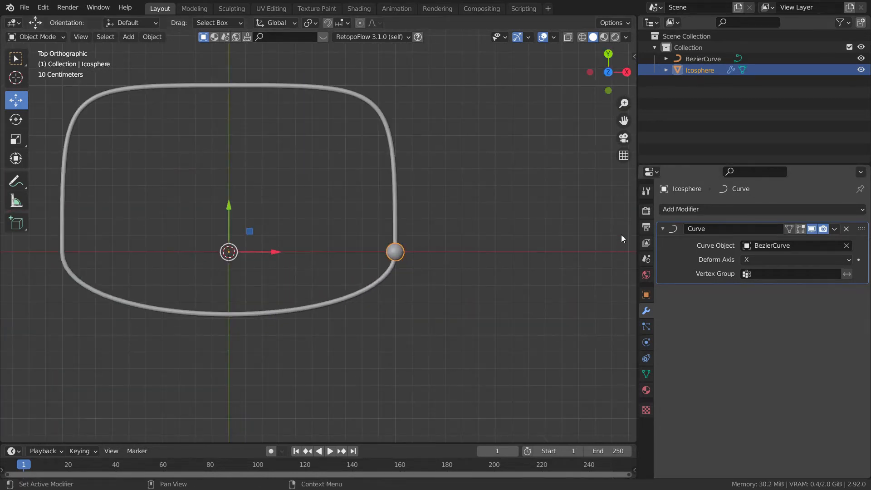
{"action": "left_click", "coordinate": [772, 259]}
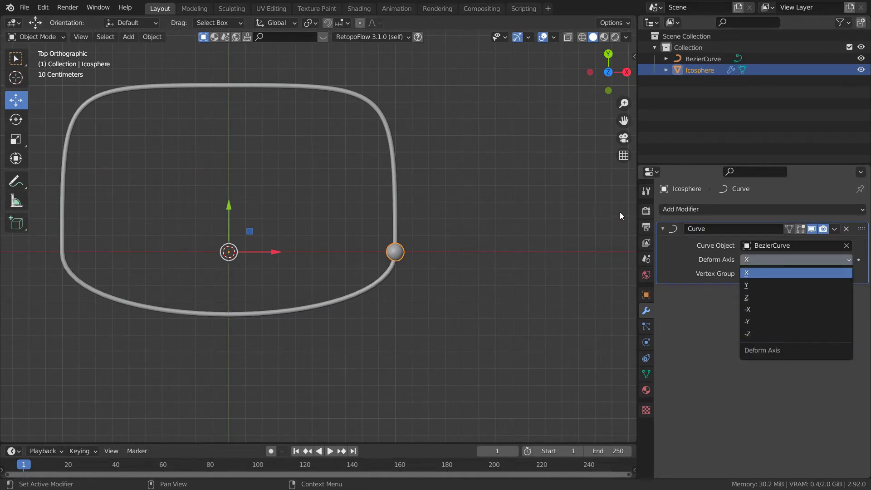
{"action": "left_click", "coordinate": [356, 234]}
{"action": "middle_click_drag", "start_coordinate": [259, 220], "coordinate": [349, 228], "text": "shift"}
{"action": "middle_click_drag", "start_coordinate": [349, 229], "coordinate": [246, 219], "text": "ctrl"}
{"action": "middle_click_drag", "start_coordinate": [199, 198], "coordinate": [241, 205], "text": "shift"}
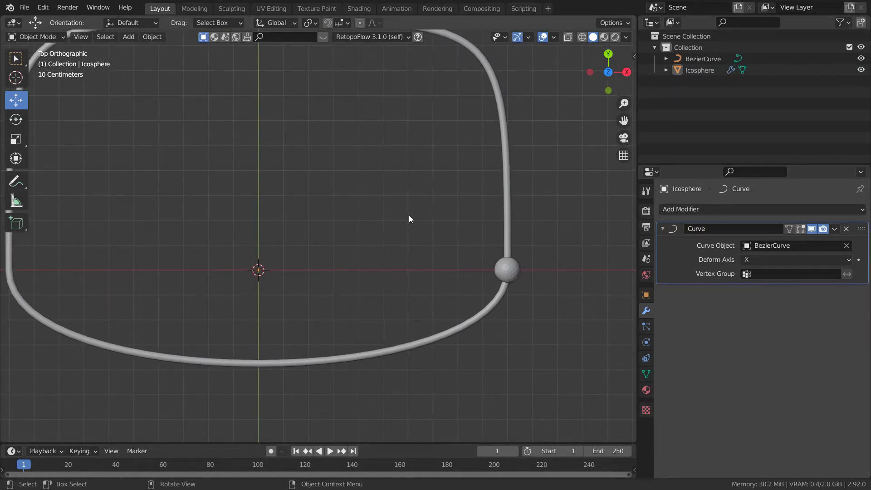
{"action": "left_click", "coordinate": [406, 168]}
{"action": "key", "text": "ctrl+z"}
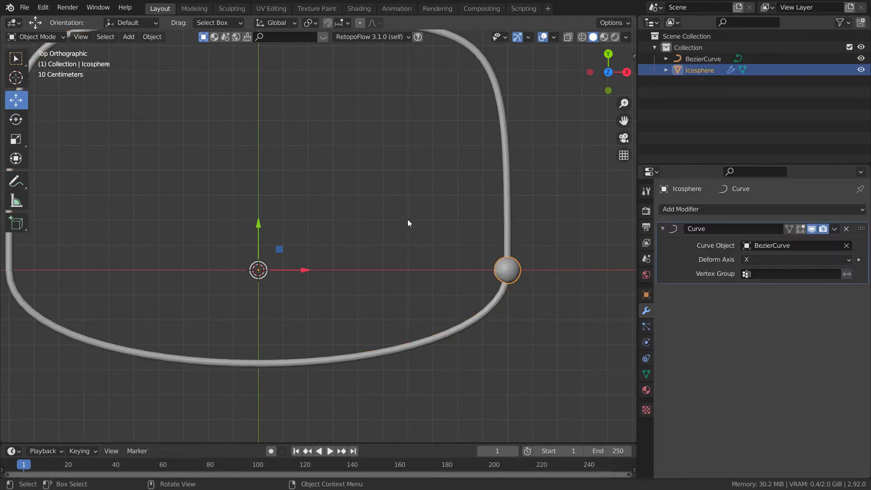
- Save the project file
{"action": "middle_click_drag", "start_coordinate": [287, 202], "coordinate": [365, 193], "text": "shift"}
{"action": "middle_click_drag", "start_coordinate": [330, 218], "coordinate": [292, 180], "text": "shift"}
{"action": "key", "text": "ctrl+s"}
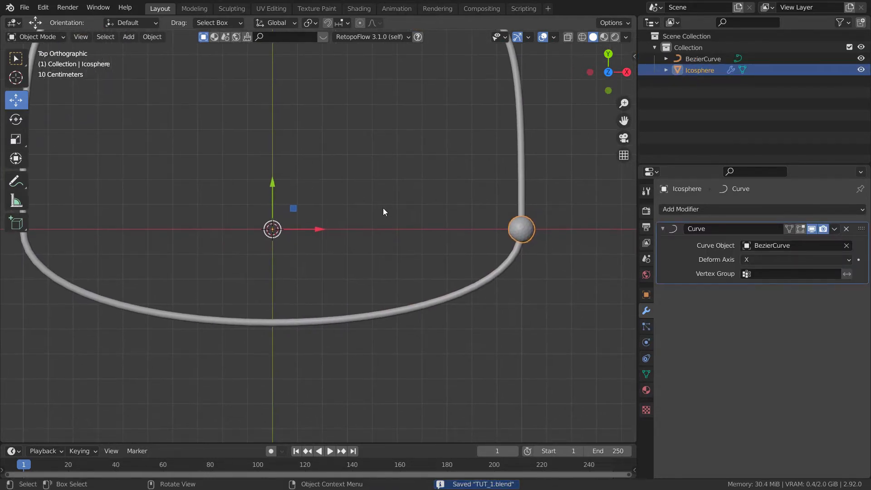
- Test how the ico sphere travels around the loop by moving it along the X axis, cancelling each move
{"action": "middle_click_drag", "start_coordinate": [350, 154], "coordinate": [358, 181], "text": "ctrl"}
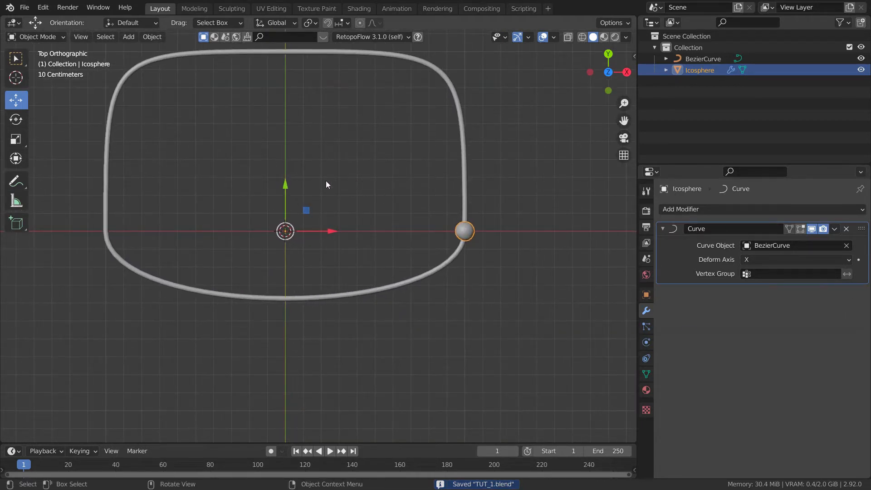
{"action": "key", "text": "g"}
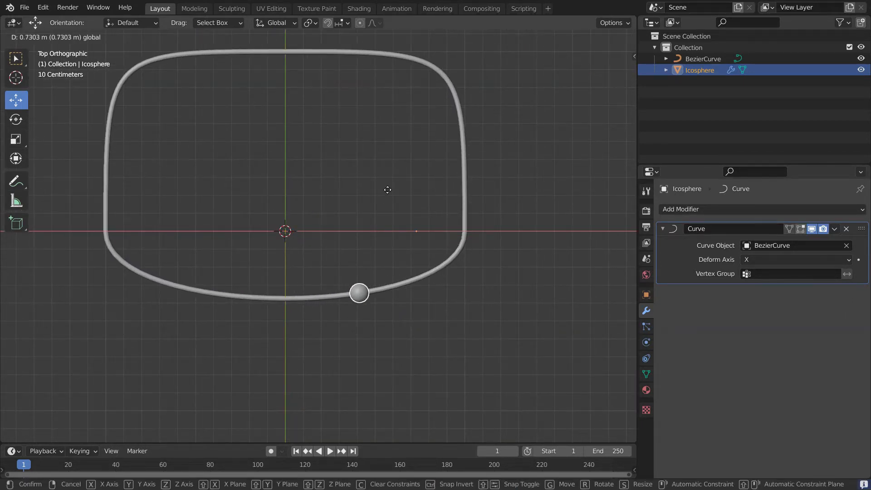
{"action": "left_click", "coordinate": [371, 198]}
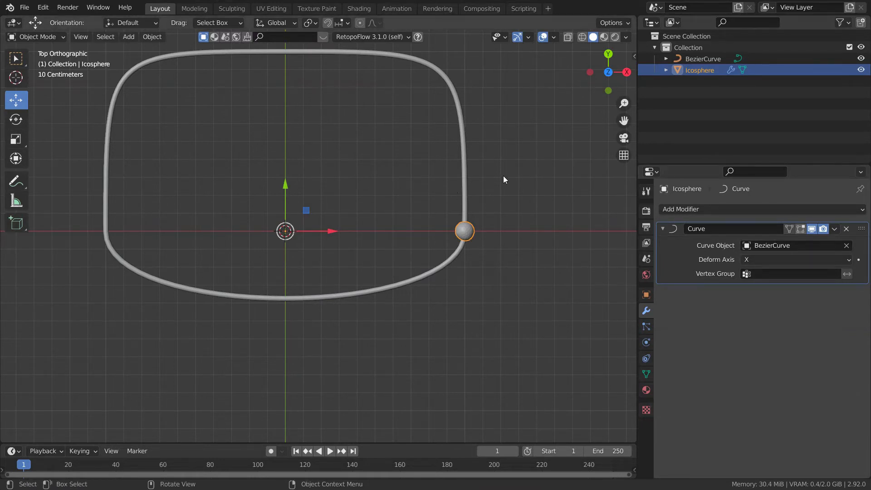
{"action": "key", "text": "g"}
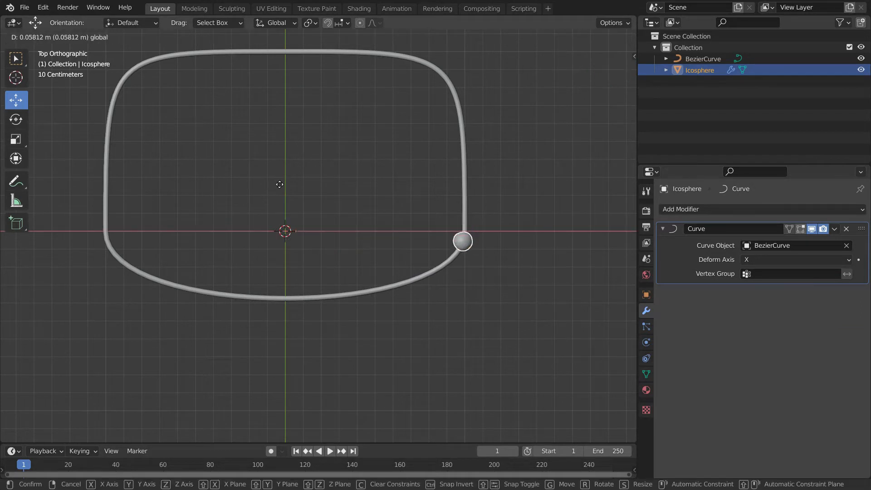
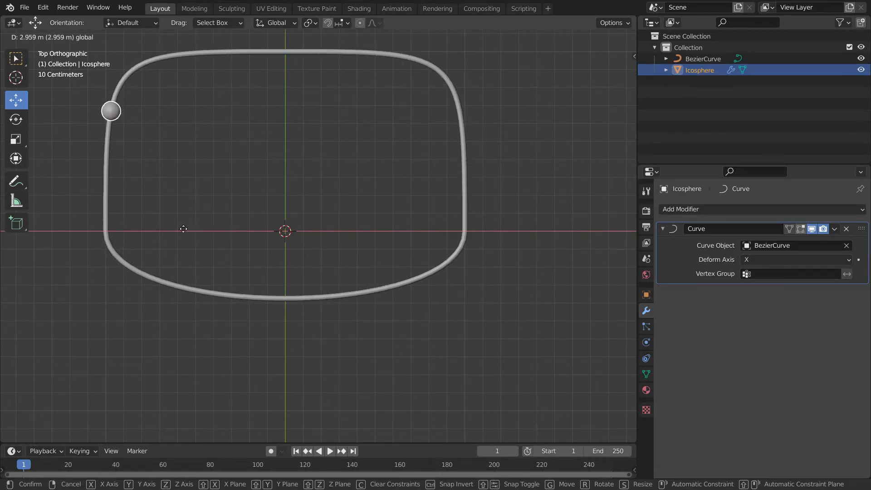
{"action": "left_click", "coordinate": [195, 230]}
{"action": "scroll", "coordinate": [254, 213], "scroll_direction": "up", "scroll_amount": 1}
{"action": "middle_click_drag", "start_coordinate": [254, 258], "coordinate": [341, 200]}
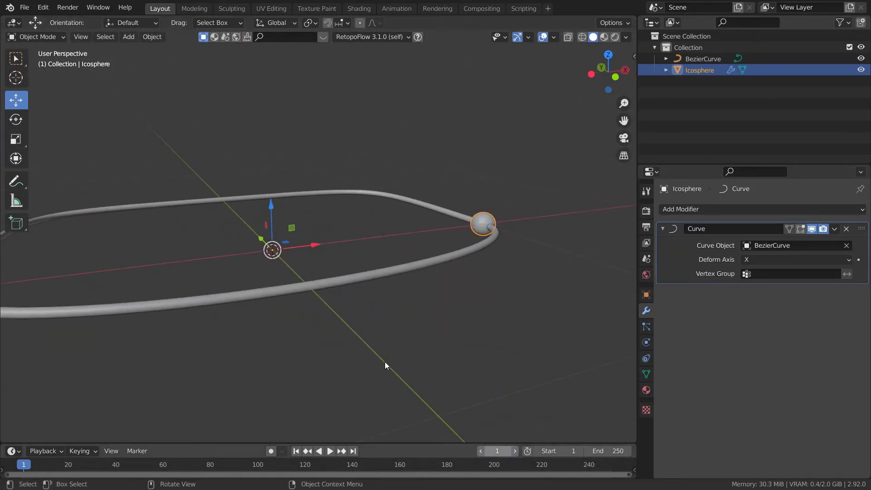
- Enlarge the timeline and turn on auto keying with the ico sphere selected
{"action": "left_click", "coordinate": [365, 353]}
{"action": "left_click_drag", "start_coordinate": [364, 354], "coordinate": [364, 281]}
{"action": "scroll", "coordinate": [370, 263], "scroll_direction": "down", "scroll_amount": 4}
{"action": "middle_click_drag", "start_coordinate": [377, 241], "coordinate": [311, 240]}
{"action": "scroll", "coordinate": [315, 234], "scroll_direction": "up", "scroll_amount": 1}
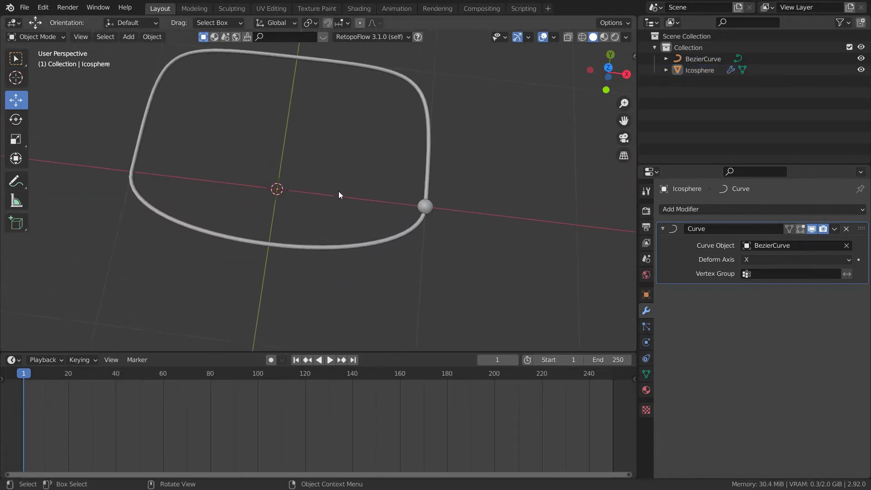
{"action": "left_click", "coordinate": [340, 165]}
{"action": "middle_click_drag", "start_coordinate": [336, 170], "coordinate": [281, 171]}
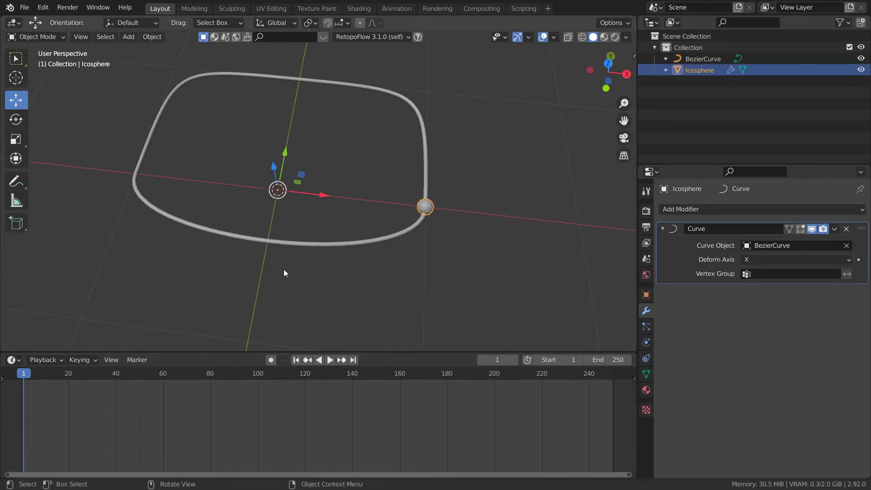
{"action": "middle_click_drag", "start_coordinate": [233, 216], "coordinate": [246, 223], "text": "shift"}
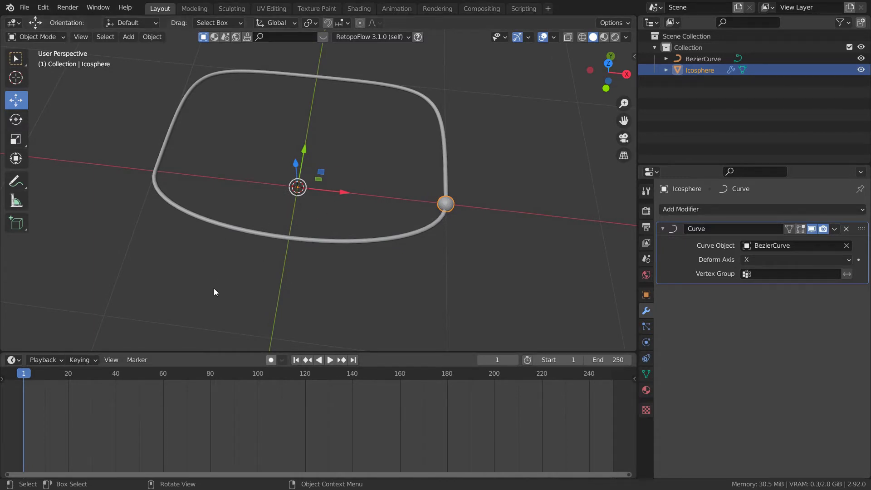
{"action": "left_click", "coordinate": [271, 359]}
- Insert a Location keyframe for the ico sphere at frame 1
{"action": "middle_click_drag", "start_coordinate": [311, 192], "coordinate": [322, 192]}
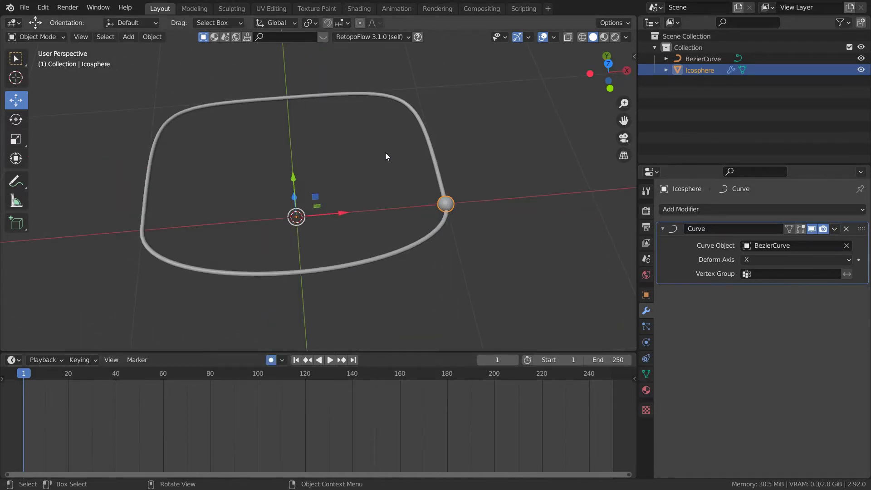
{"action": "key", "text": "i"}
{"action": "key", "text": "i"}
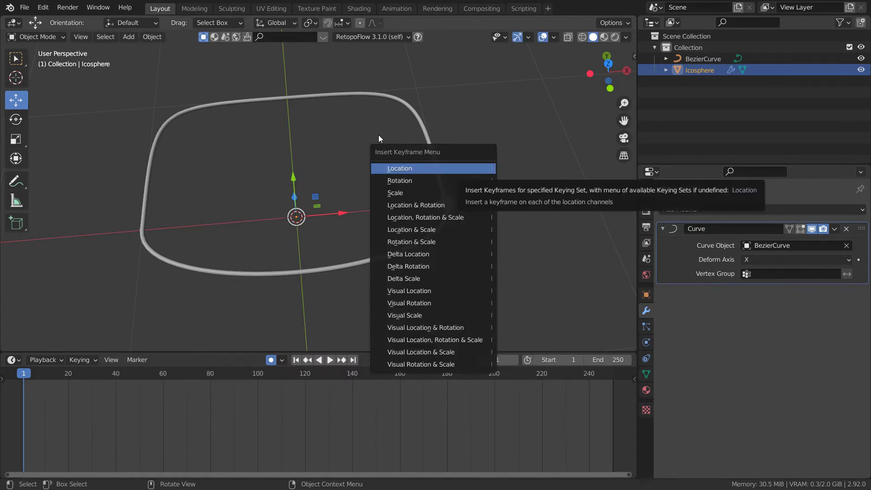
{"action": "key", "text": "Return"}
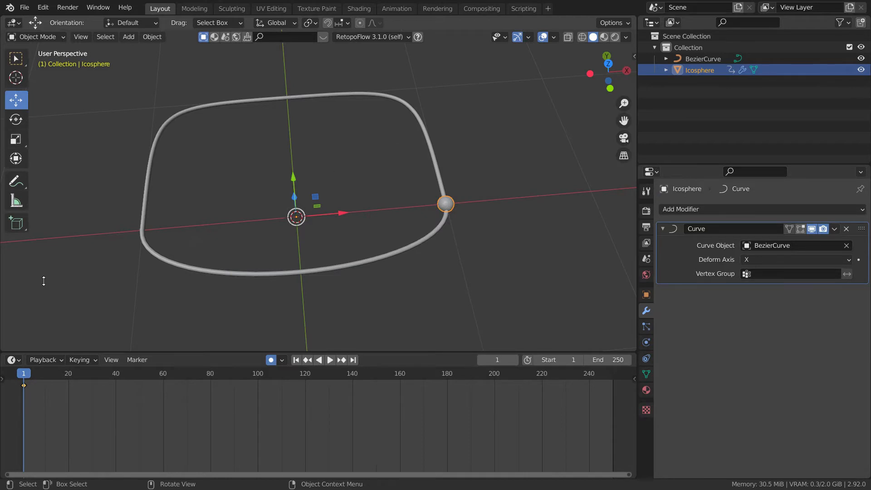
- At frame 40, move the ico sphere 4 m along the X axis so its position is keyed automatically
{"action": "key", "text": "space"}
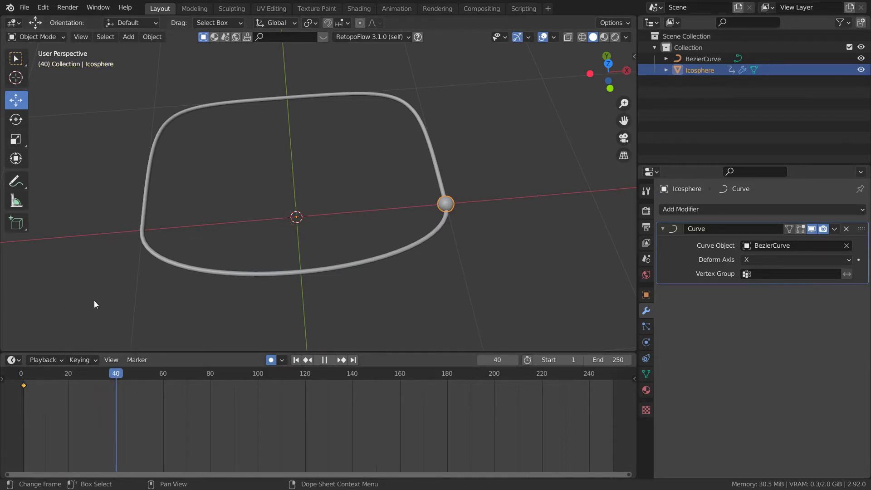
{"action": "key", "text": "space"}
{"action": "middle_click_drag", "start_coordinate": [396, 148], "coordinate": [303, 176]}
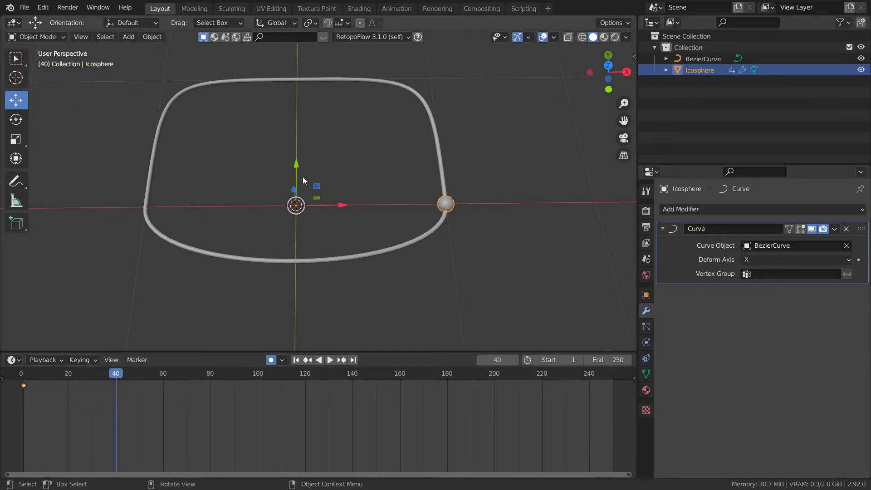
{"action": "key", "text": "g"}
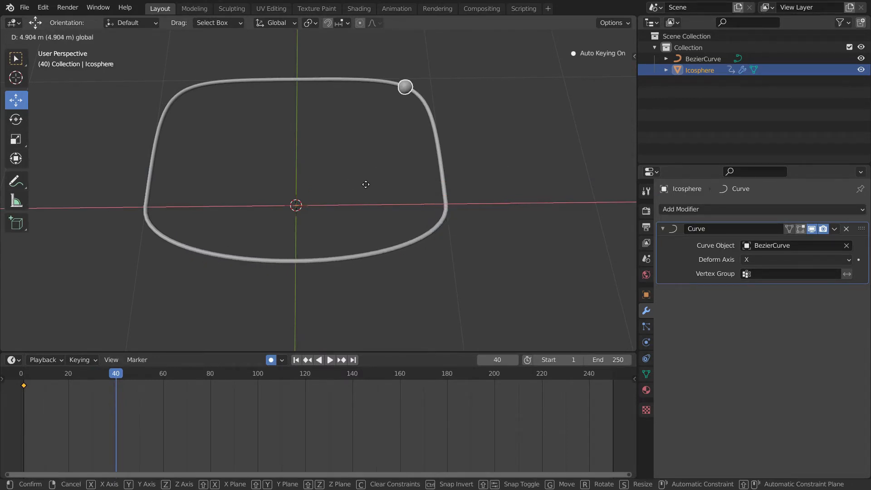
{"action": "left_click", "coordinate": [62, 179]}
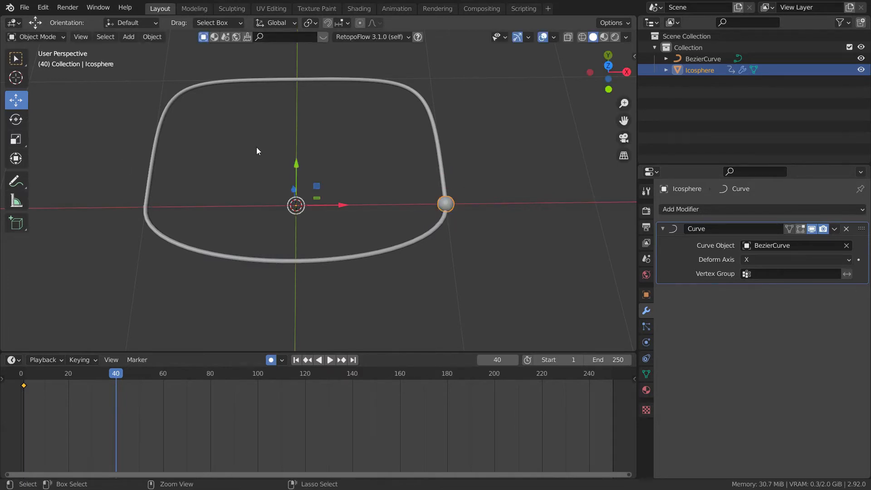
{"action": "middle_click_drag", "start_coordinate": [257, 147], "coordinate": [258, 191], "text": "ctrl"}
{"action": "key", "text": "g"}
{"action": "key", "text": "x"}
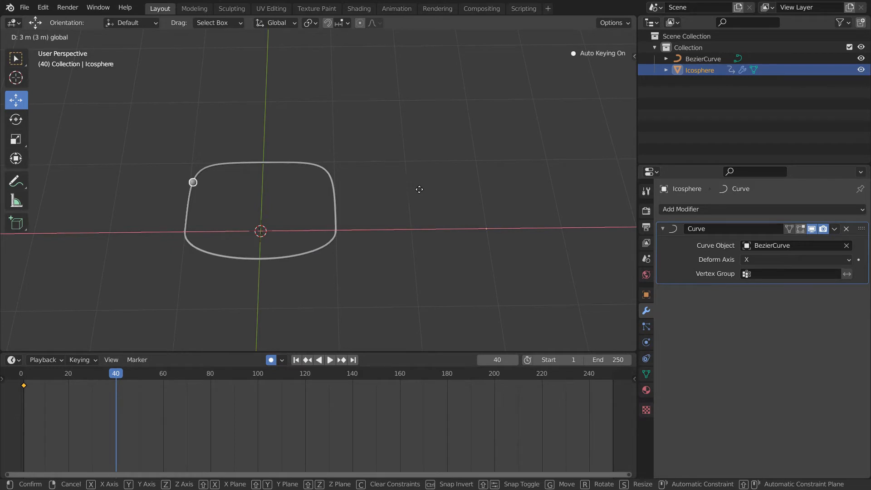
{"action": "left_click", "coordinate": [464, 193]}
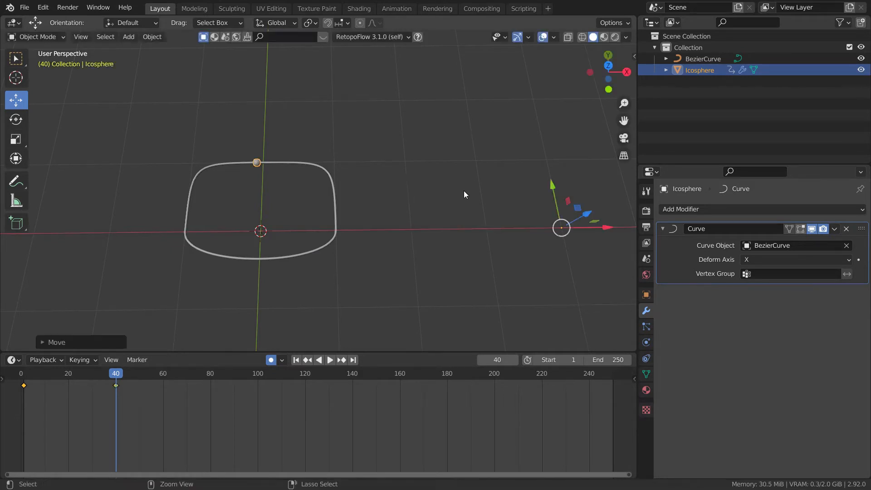
- Play back and scrub the animation between the two keyframes to examine how the sphere moves around the loop
{"action": "scroll", "coordinate": [282, 239], "scroll_direction": "up", "scroll_amount": 3}
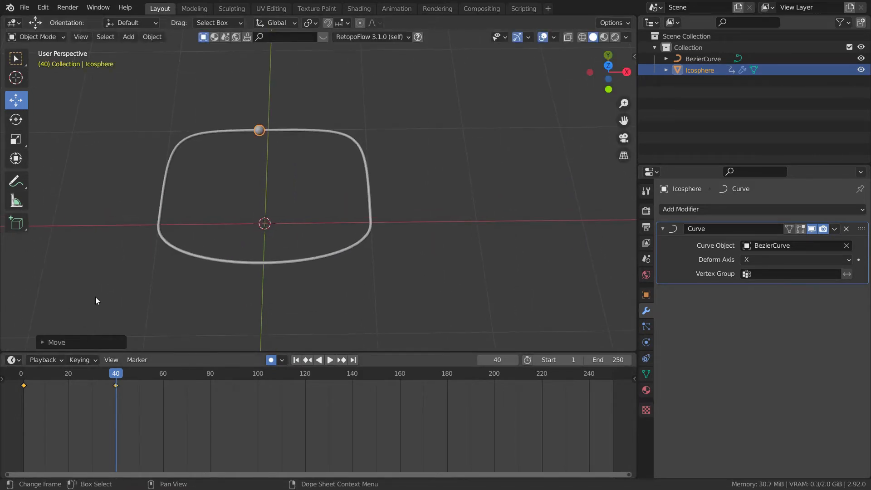
{"action": "middle_click_drag", "start_coordinate": [179, 239], "coordinate": [233, 246], "text": "shift"}
{"action": "scroll", "coordinate": [231, 248], "scroll_direction": "up", "scroll_amount": 1}
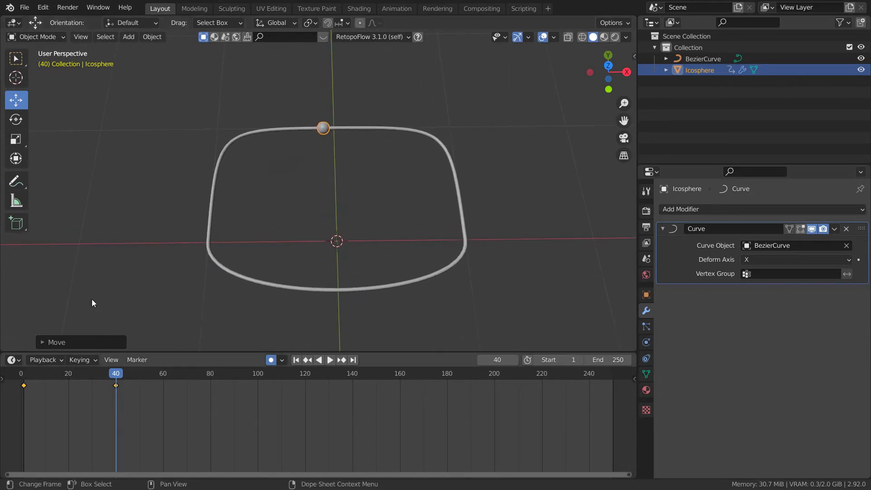
{"action": "key", "text": "shift+ctrl+space"}
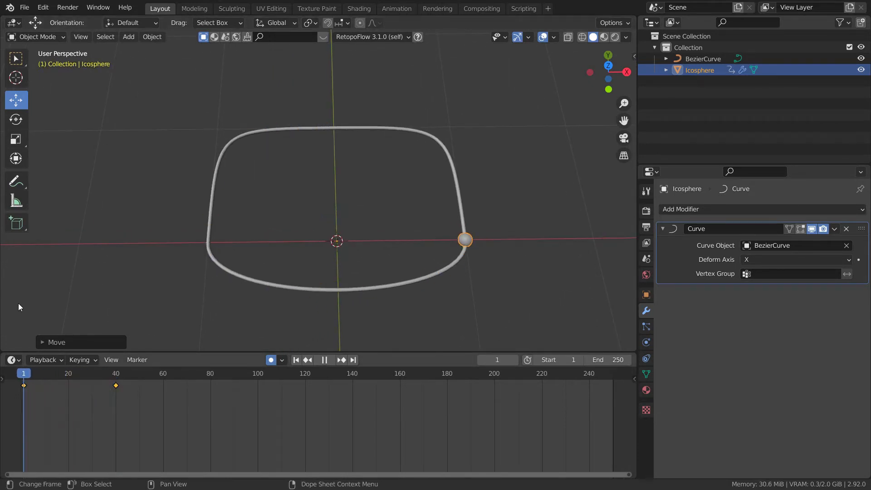
{"action": "left_click_drag", "start_coordinate": [18, 303], "coordinate": [61, 300]}
{"action": "middle_click_drag", "start_coordinate": [119, 241], "coordinate": [254, 161]}
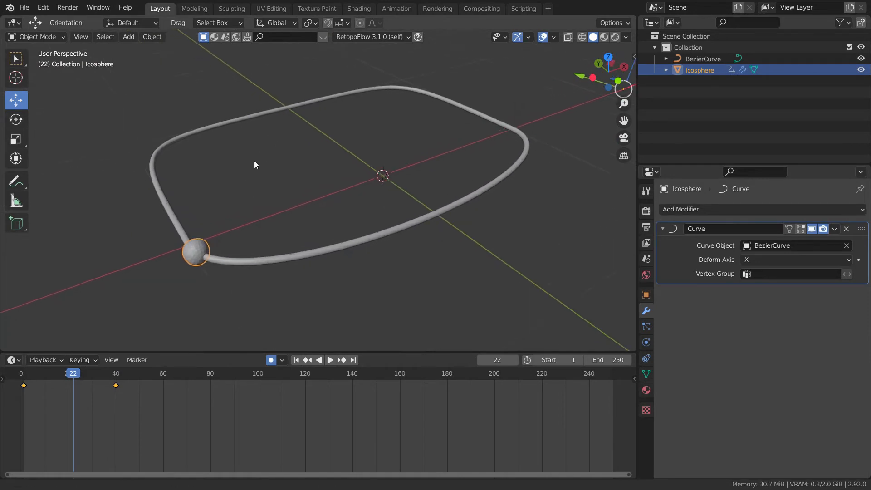
{"action": "scroll", "coordinate": [254, 163], "scroll_direction": "up", "scroll_amount": 1}
{"action": "key", "text": "space"}
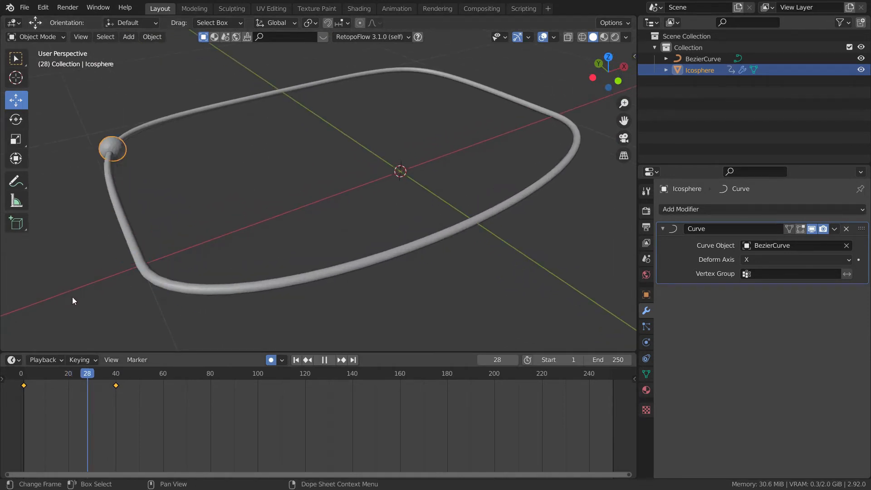
{"action": "left_click_drag", "start_coordinate": [73, 297], "coordinate": [35, 293]}
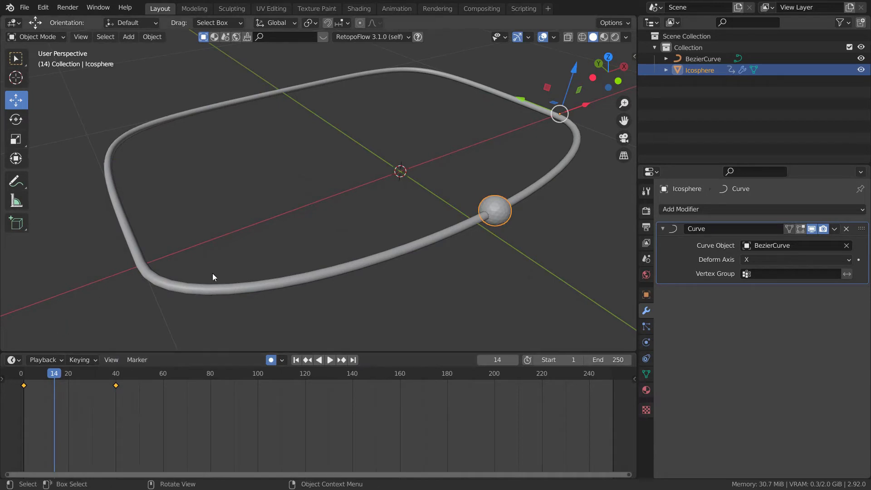
- Set the animation's end frame to 40
{"action": "left_click_drag", "start_coordinate": [154, 352], "coordinate": [150, 314]}
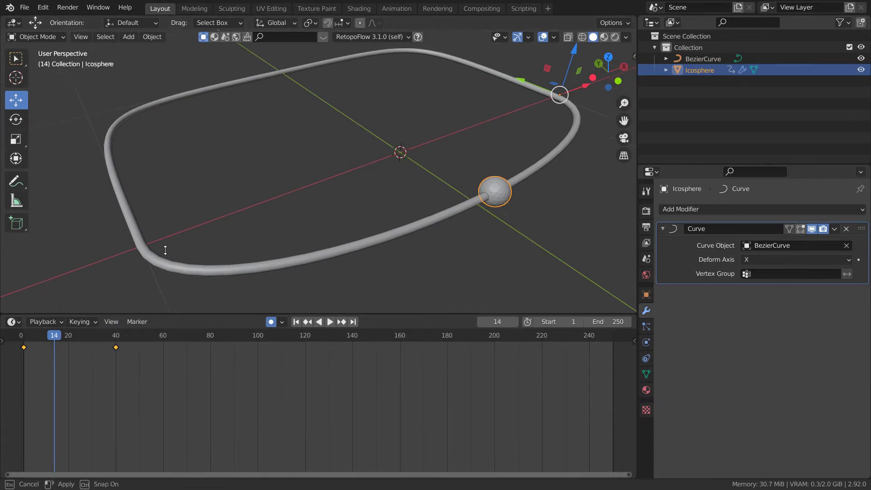
{"action": "middle_click_drag", "start_coordinate": [381, 176], "coordinate": [358, 190]}
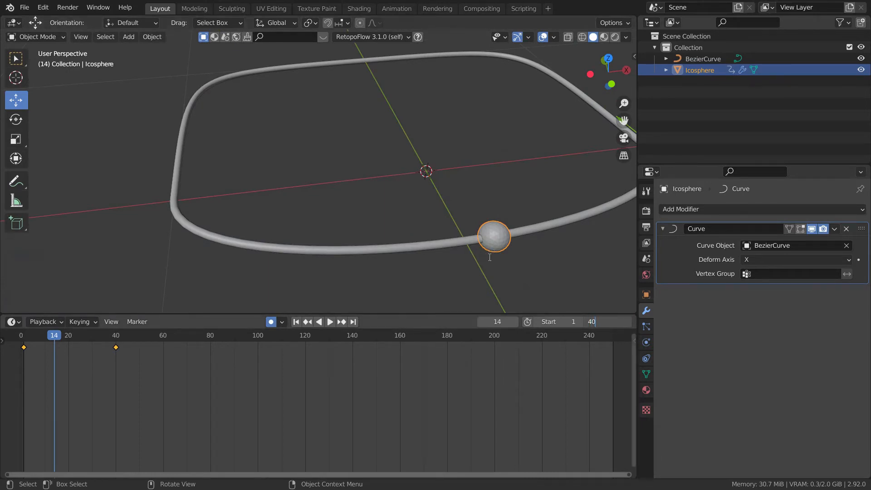
{"action": "key", "text": "Return"}
- Play the shortened animation in top view to check the sphere's repeating motion, and stop it
{"action": "middle_click_drag", "start_coordinate": [434, 170], "coordinate": [394, 164]}
{"action": "scroll", "coordinate": [394, 164], "scroll_direction": "up", "scroll_amount": 3}
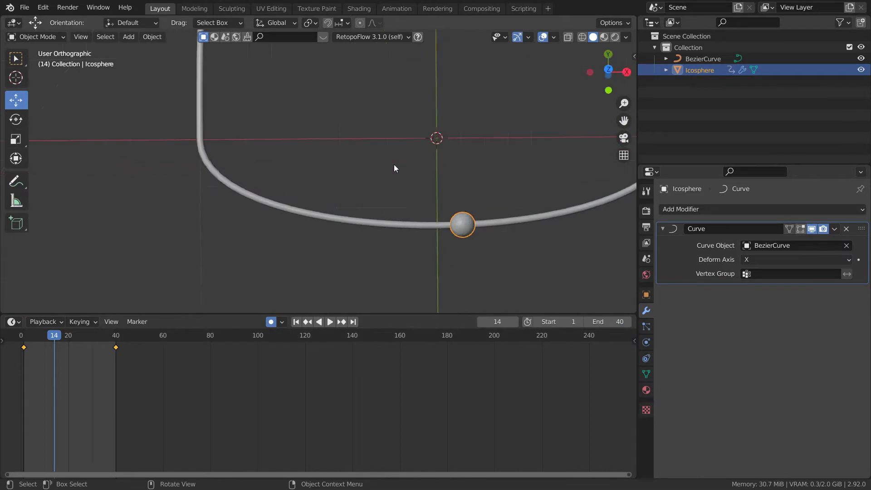
{"action": "scroll", "coordinate": [289, 167], "scroll_direction": "down", "scroll_amount": 5}
{"action": "key", "text": "space"}
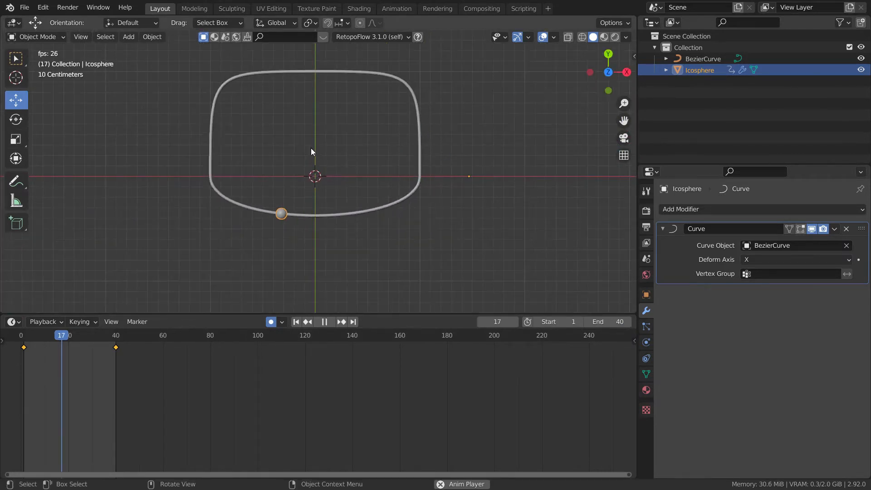
{"action": "middle_click_drag", "start_coordinate": [309, 152], "coordinate": [325, 175], "text": "shift"}
{"action": "middle_click_drag", "start_coordinate": [325, 175], "coordinate": [326, 151], "text": "ctrl"}
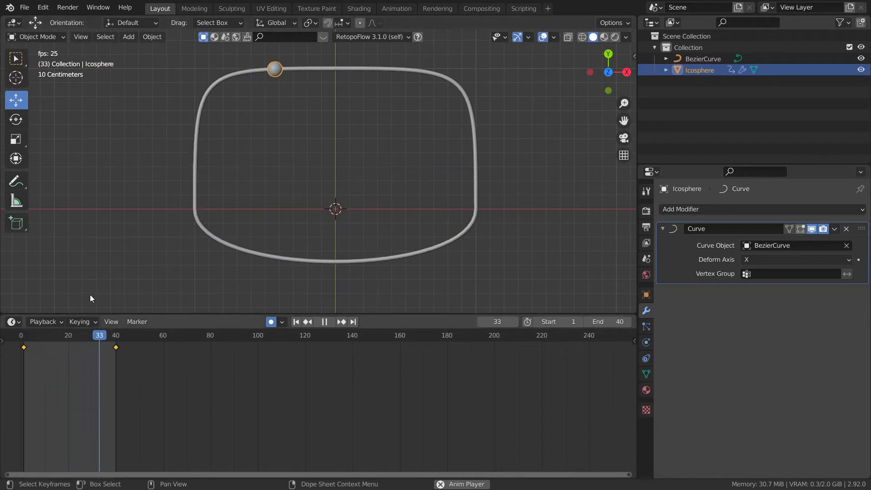
{"action": "key", "text": "space"}
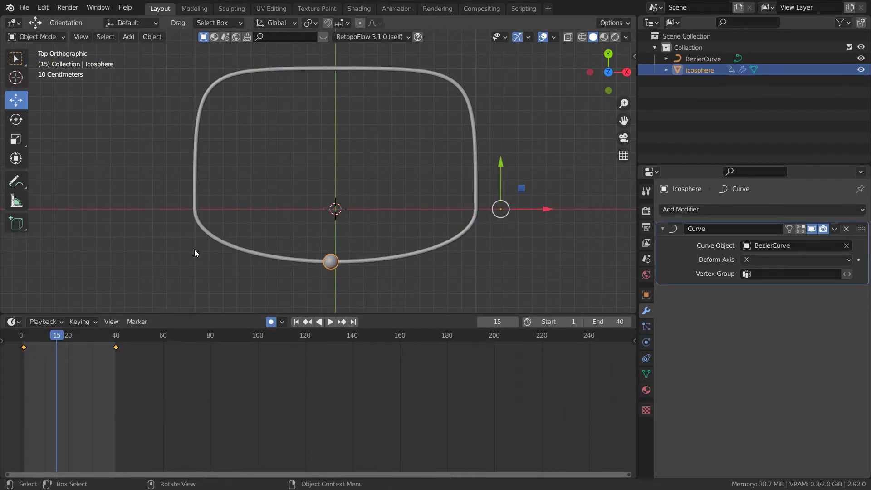
- Split the 3D viewport vertically and show the ico sphere's animation curves in a Graph Editor beside it
{"action": "left_click_drag", "start_coordinate": [194, 250], "coordinate": [202, 305]}
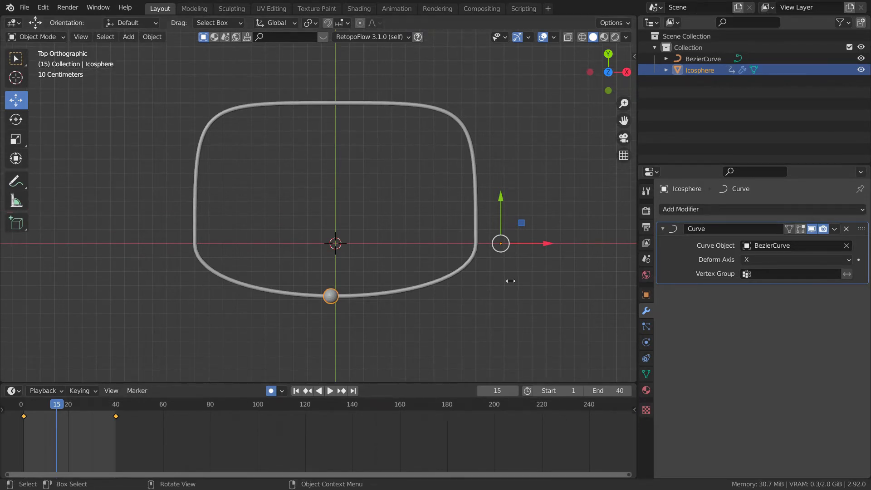
{"action": "left_click_drag", "start_coordinate": [510, 281], "coordinate": [375, 290]}
{"action": "left_click", "coordinate": [384, 20]}
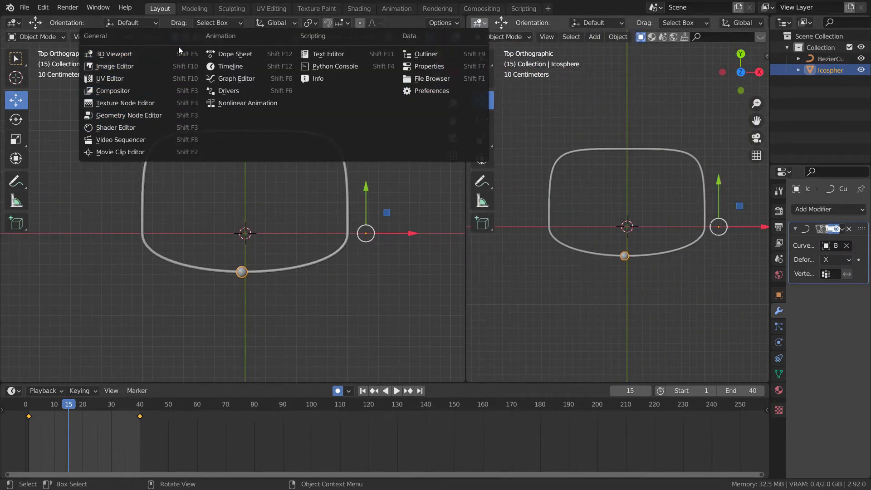
{"action": "left_click", "coordinate": [234, 79]}
{"action": "left_click_drag", "start_coordinate": [373, 224], "coordinate": [316, 218]}
{"action": "middle_click_drag", "start_coordinate": [526, 142], "coordinate": [504, 179], "text": "ctrl"}
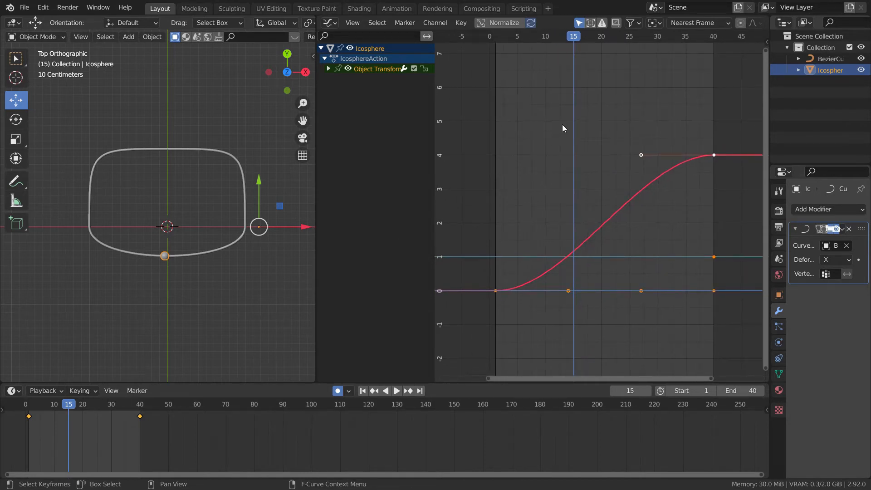
{"action": "key", "text": "Home"}
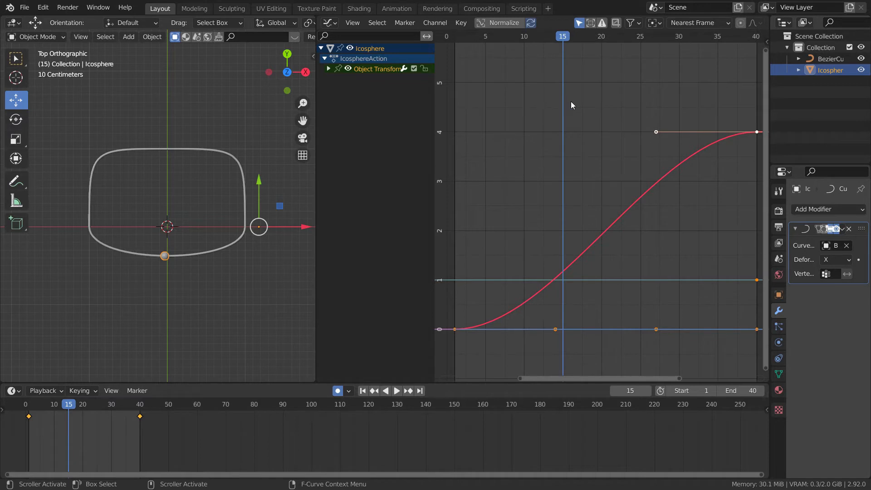
- Set the interpolation of the ico sphere's selected keyframes to Linear and start playback to check its constant speed
{"action": "middle_click_drag", "start_coordinate": [533, 147], "coordinate": [566, 135], "text": "ctrl"}
{"action": "right_click", "coordinate": [609, 166]}
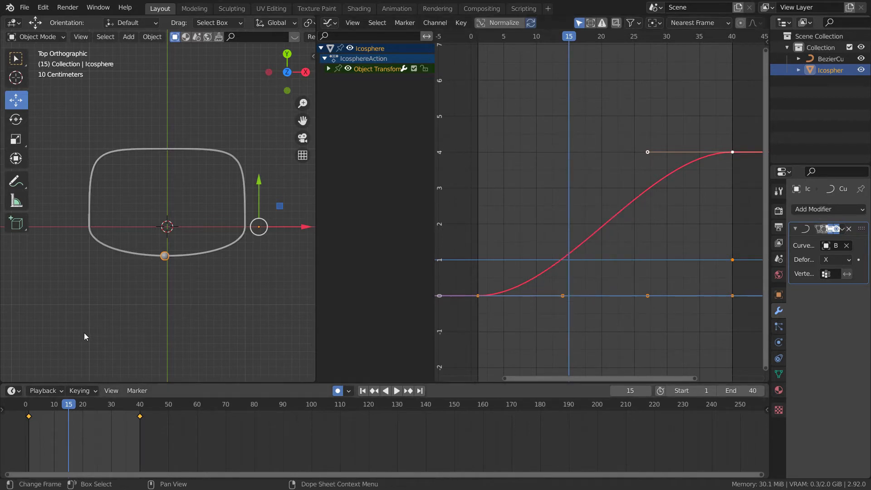
{"action": "right_click", "coordinate": [495, 150]}
{"action": "mouse_move", "coordinate": [480, 189]}
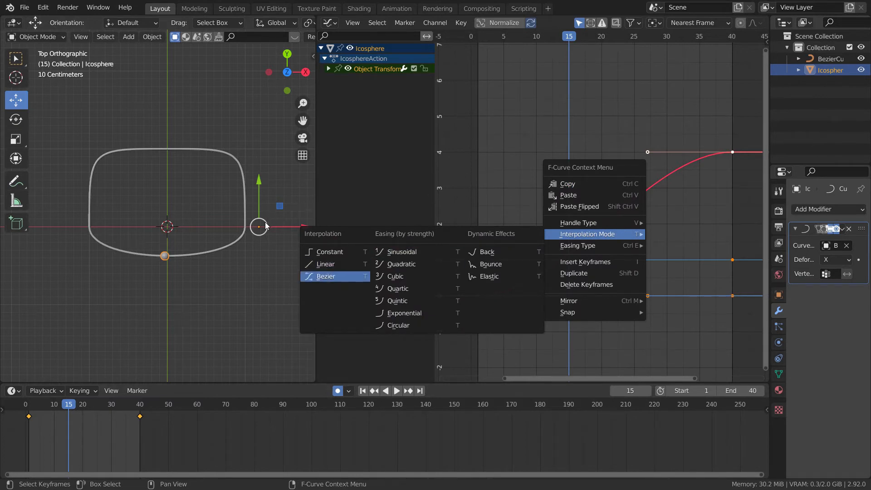
{"action": "key", "text": "Up"}
{"action": "key", "text": "Return"}
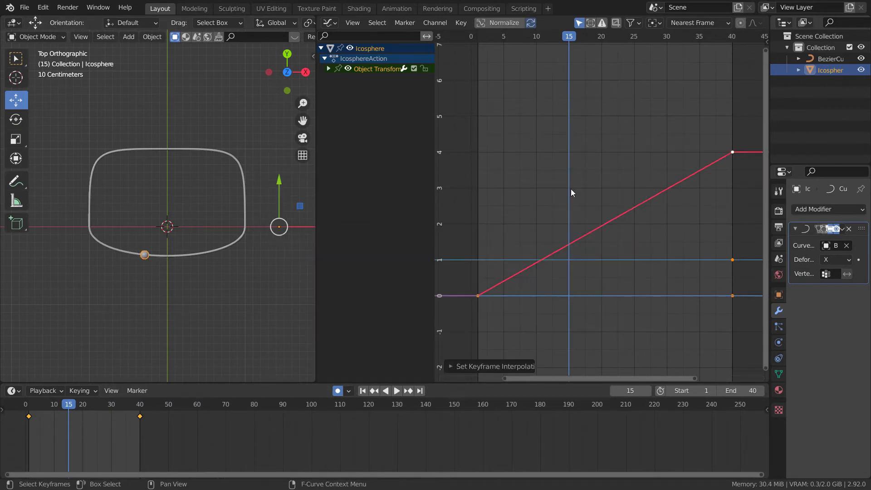
{"action": "key", "text": "space"}
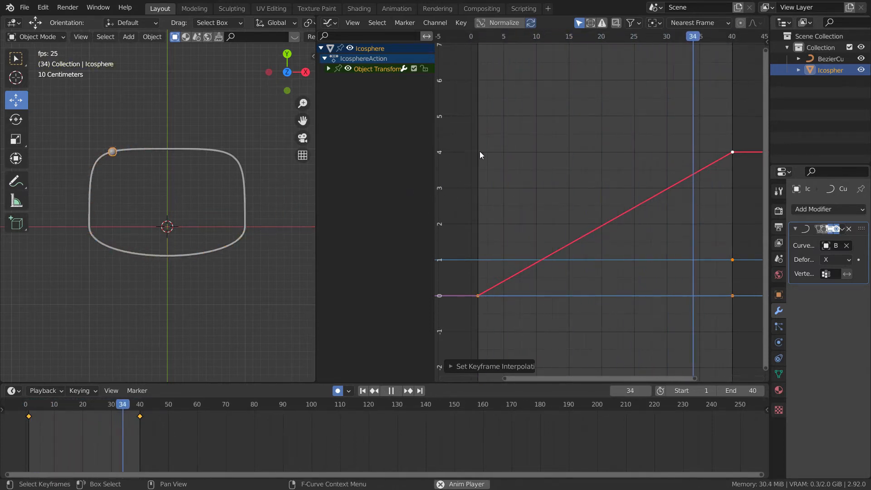
- Return the ico sphere's keyframes to Bezier interpolation during playback and stop the animation
{"action": "right_click", "coordinate": [522, 187]}
{"action": "mouse_move", "coordinate": [521, 187]}
{"action": "key", "text": "Return"}
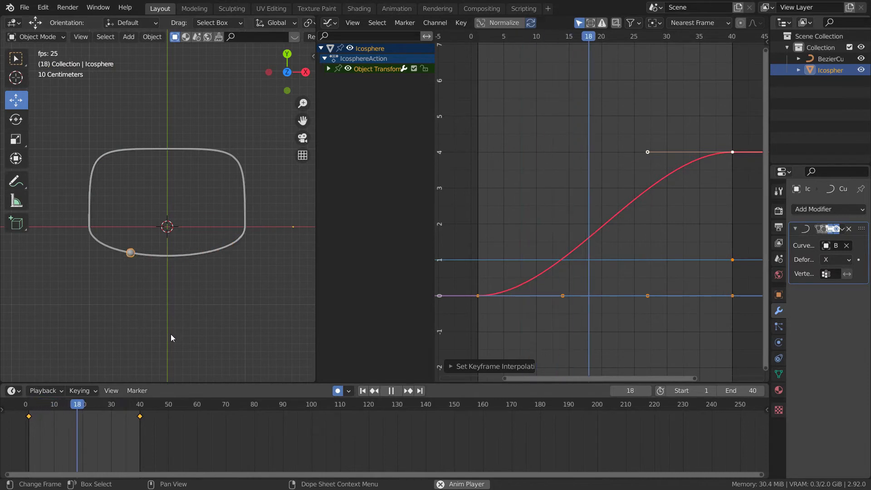
{"action": "key", "text": "space"}
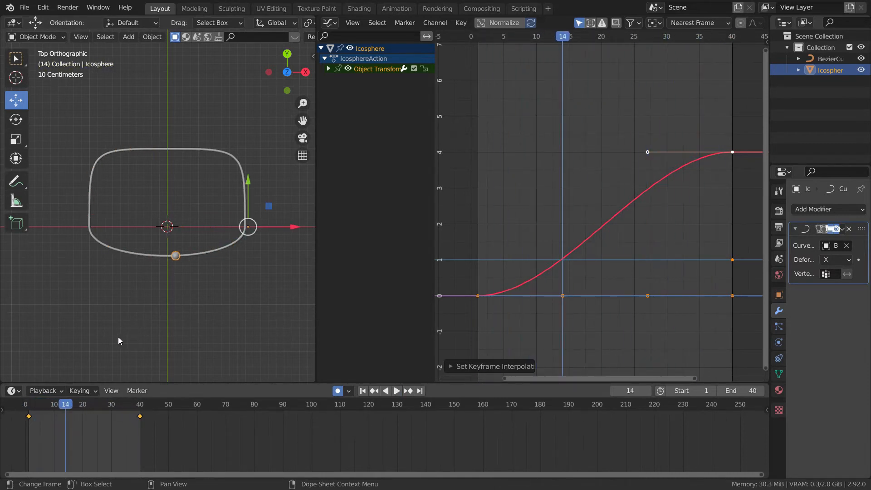
- Move the ico sphere's last keyframe to frame 120 and set the animation's end frame to 120
{"action": "key", "text": "g"}
{"action": "right_click", "coordinate": [154, 337]}
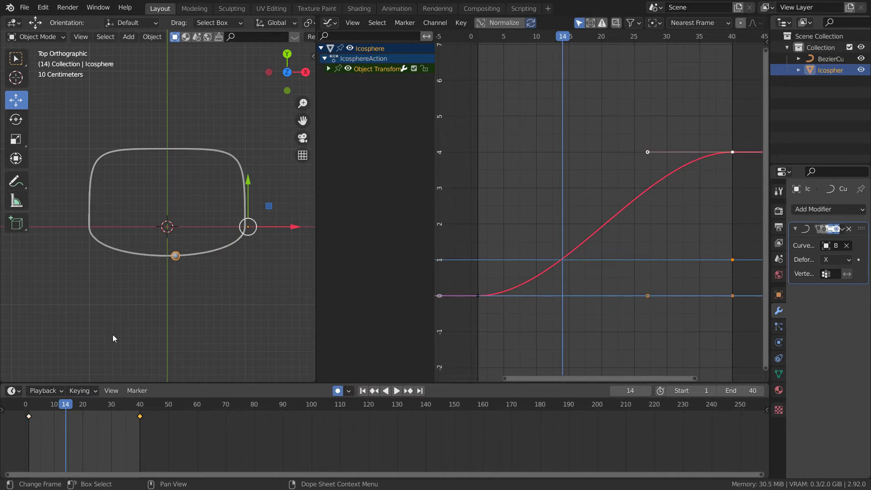
{"action": "key", "text": "g"}
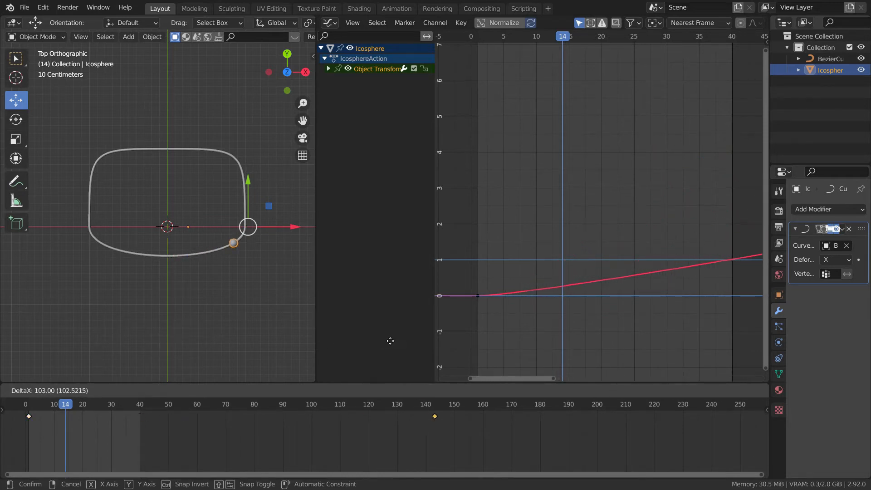
{"action": "left_click", "coordinate": [338, 340]}
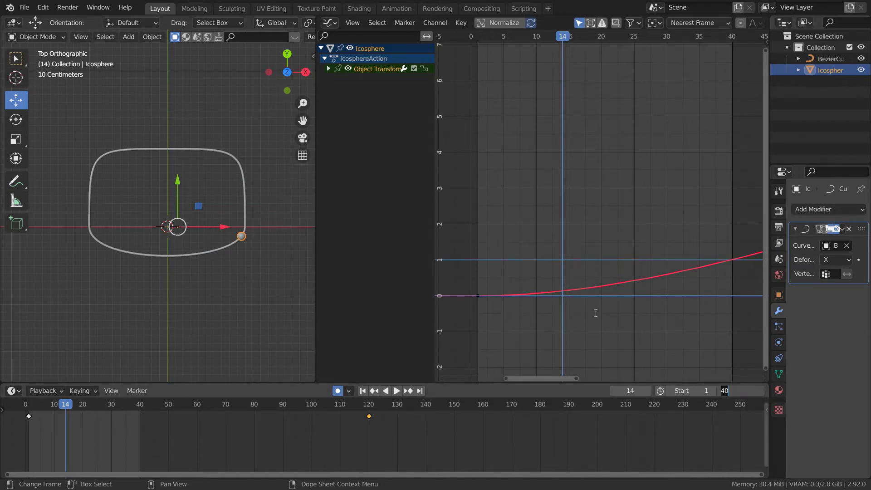
{"action": "key", "text": "Return"}
- Play the lengthened animation and examine the sphere's motion around the loop up close in top view
{"action": "key", "text": "space"}
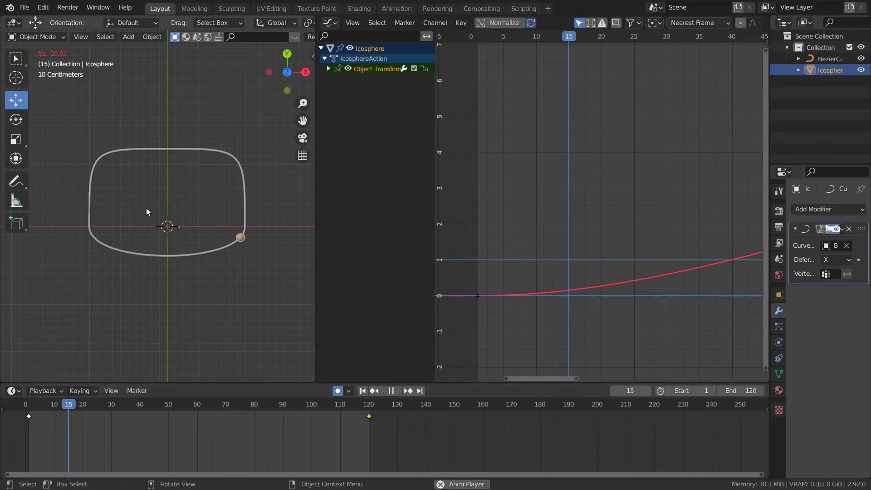
{"action": "middle_click_drag", "start_coordinate": [159, 218], "coordinate": [160, 208], "text": "ctrl"}
{"action": "middle_click_drag", "start_coordinate": [160, 209], "coordinate": [169, 221], "text": "shift"}
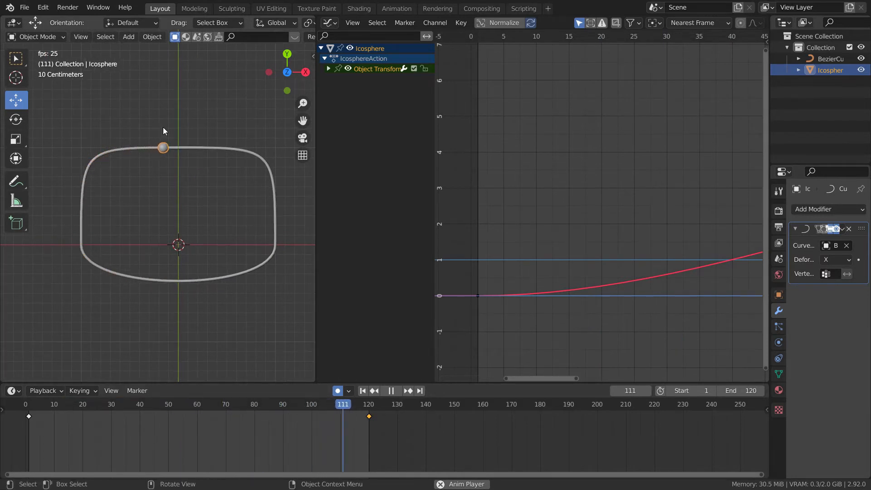
{"action": "mouse_move", "coordinate": [144, 154]}
{"action": "middle_mouse_down", "text": "ctrl"}
{"action": "mouse_move", "coordinate": [154, 148]}
{"action": "mouse_move", "coordinate": [145, 154]}
{"action": "mouse_move", "coordinate": [146, 142]}
{"action": "middle_mouse_up", "text": "ctrl"}
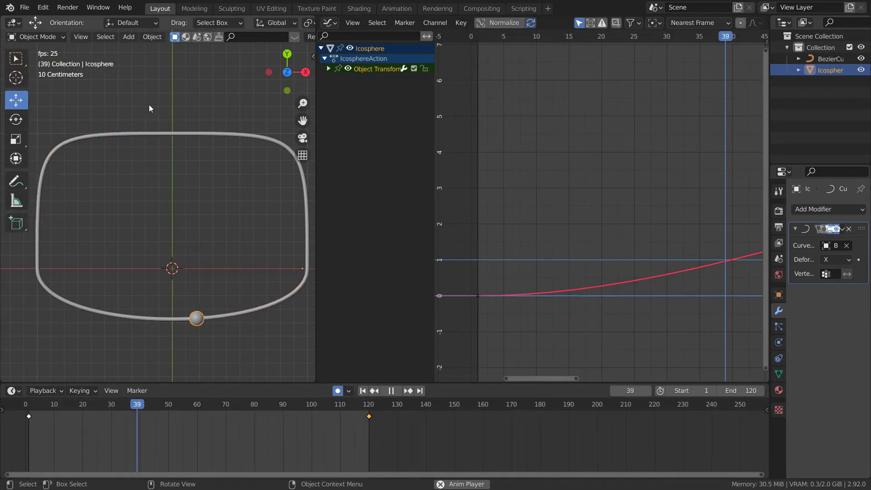
- Set the interpolation of both ico sphere keyframes to Linear in the Graph Editor while the animation plays
{"action": "right_click", "coordinate": [469, 149]}
{"action": "mouse_move", "coordinate": [572, 184]}
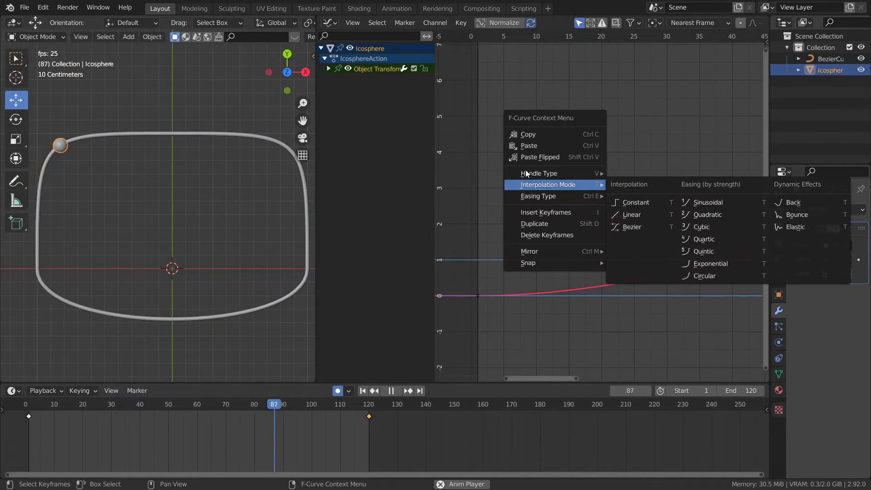
{"action": "left_click", "coordinate": [644, 215]}
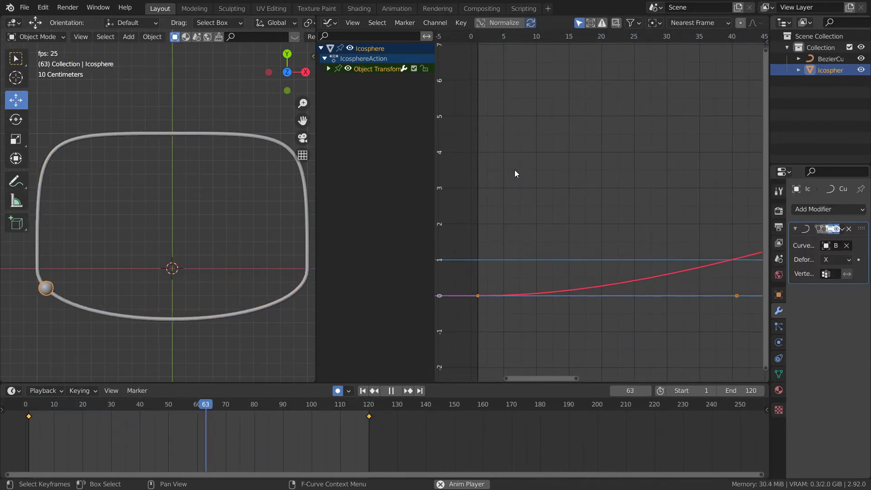
{"action": "right_click", "coordinate": [514, 170]}
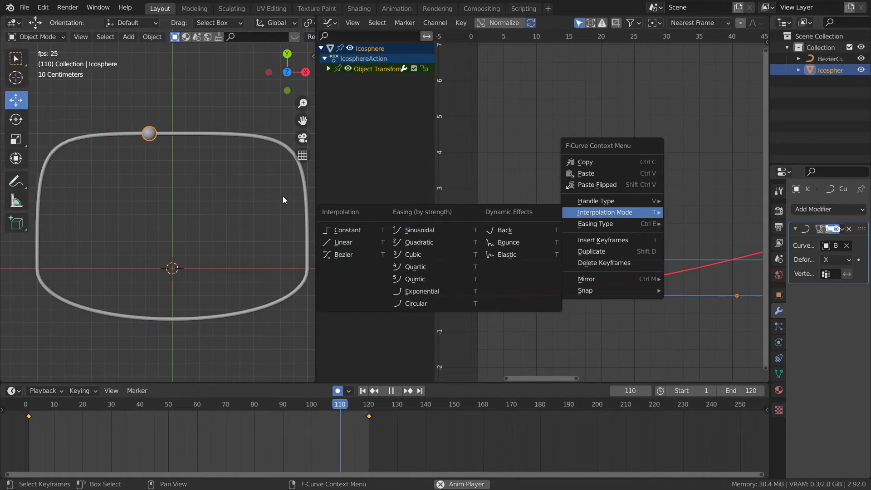
{"action": "left_click", "coordinate": [343, 242]}
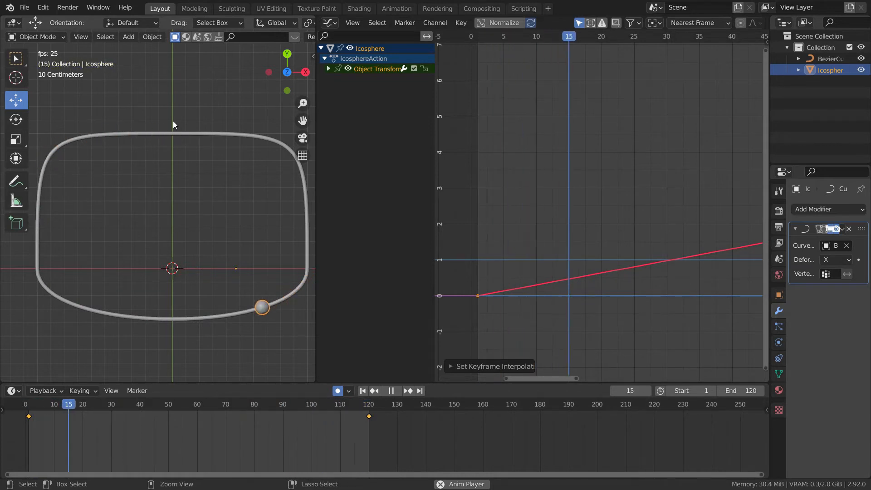
- Close the Graph Editor area so the 3D viewport takes up its space, with the whole curve loop in view
{"action": "scroll", "coordinate": [175, 182], "scroll_direction": "down", "scroll_amount": 5}
{"action": "scroll", "coordinate": [515, 132], "scroll_direction": "down", "scroll_amount": 4}
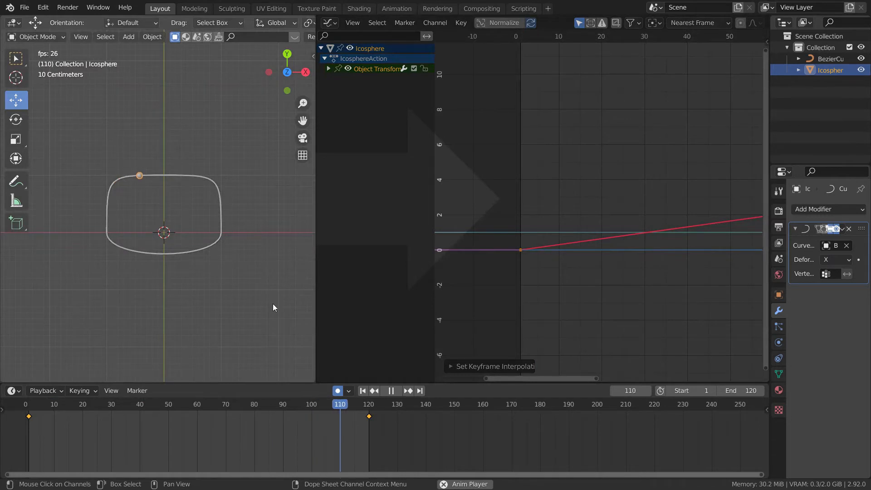
{"action": "left_click", "coordinate": [273, 305]}
{"action": "middle_click_drag", "start_coordinate": [399, 237], "coordinate": [330, 203], "text": "shift"}
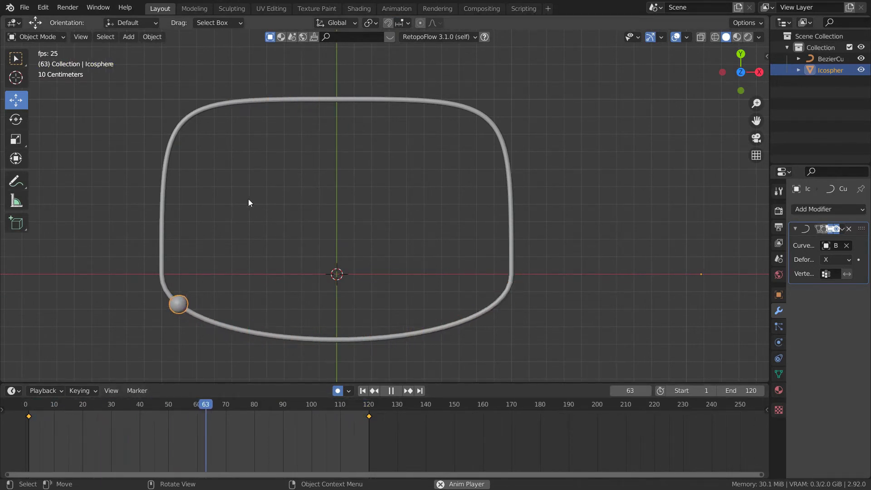
{"action": "right_click", "coordinate": [333, 188]}
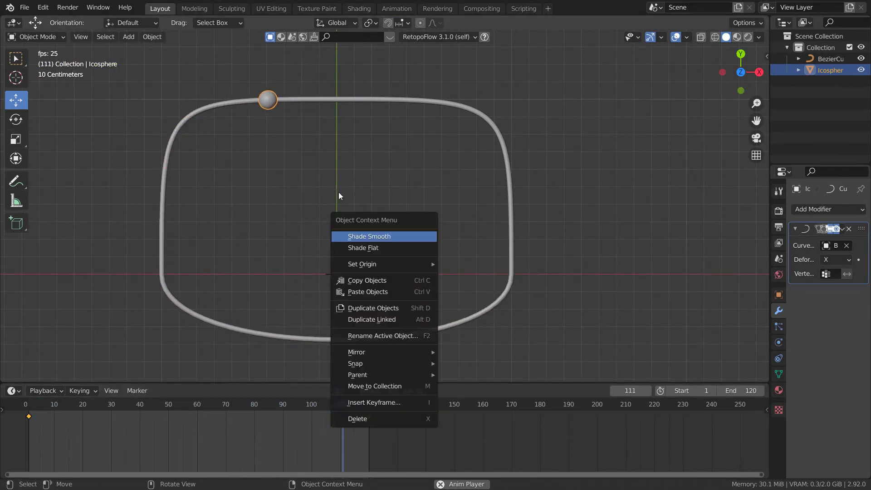
{"action": "mouse_move", "coordinate": [407, 264]}
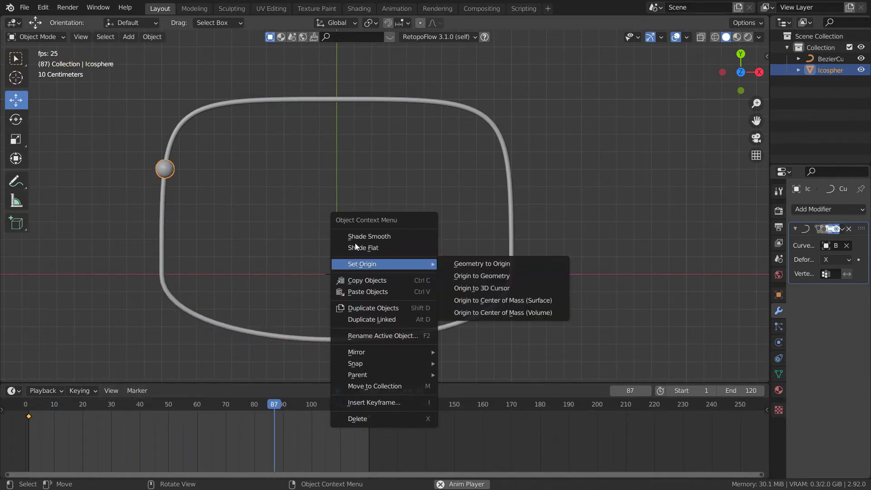
{"action": "right_click", "coordinate": [202, 437]}
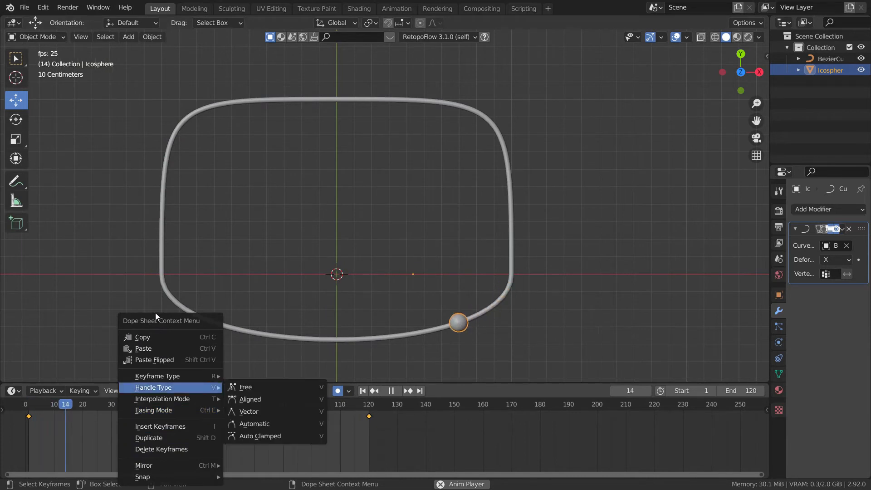
{"action": "mouse_move", "coordinate": [194, 397]}
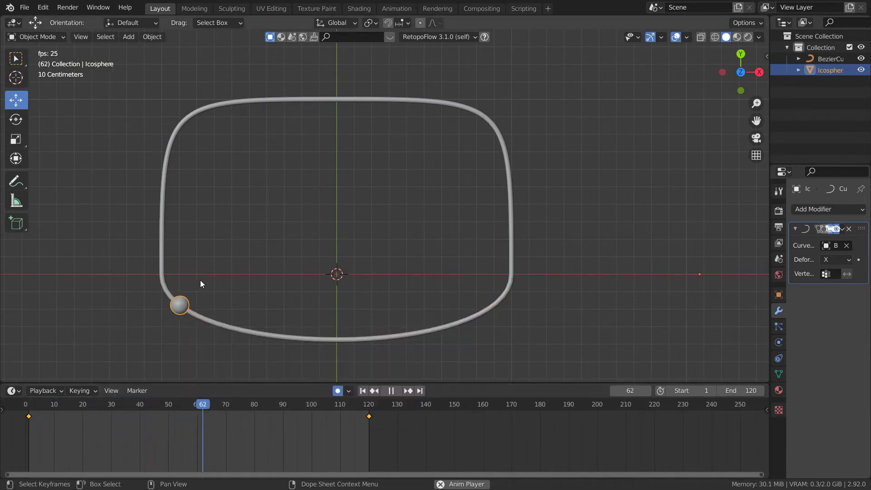
{"action": "scroll", "coordinate": [318, 207], "scroll_direction": "down", "scroll_amount": 3}
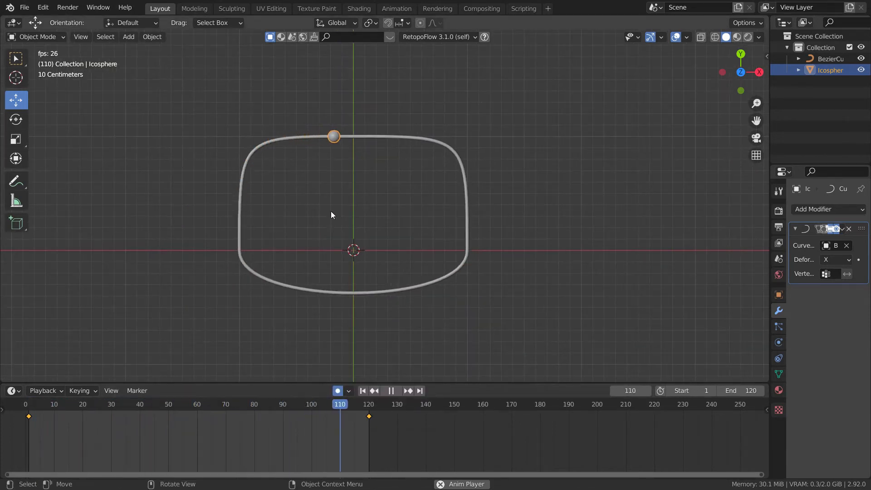
{"action": "scroll", "coordinate": [324, 200], "scroll_direction": "up", "scroll_amount": 3}
{"action": "middle_click_drag", "start_coordinate": [340, 171], "coordinate": [328, 185], "text": "ctrl"}
{"action": "middle_click_drag", "start_coordinate": [328, 185], "coordinate": [380, 172], "text": "shift"}
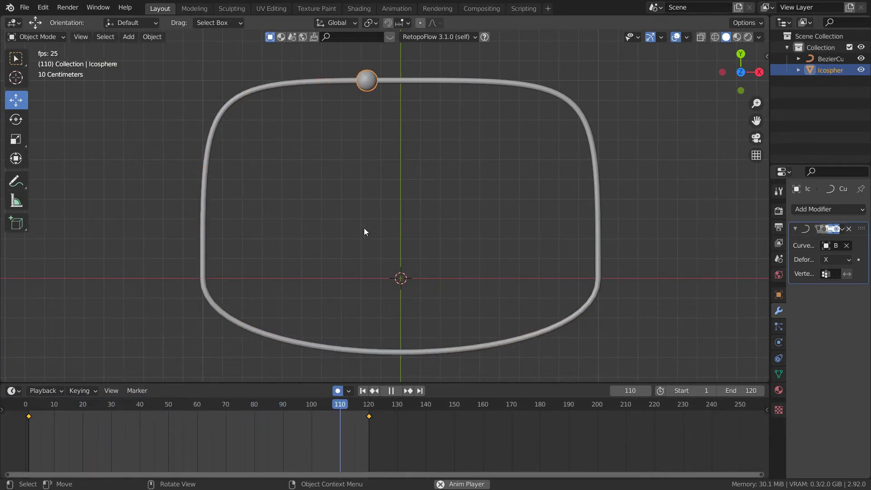
- Stop the playback of the icosphere's animation along the curve
{"action": "key", "text": "space"}
{"action": "scroll", "coordinate": [300, 282], "scroll_direction": "down", "scroll_amount": 1}
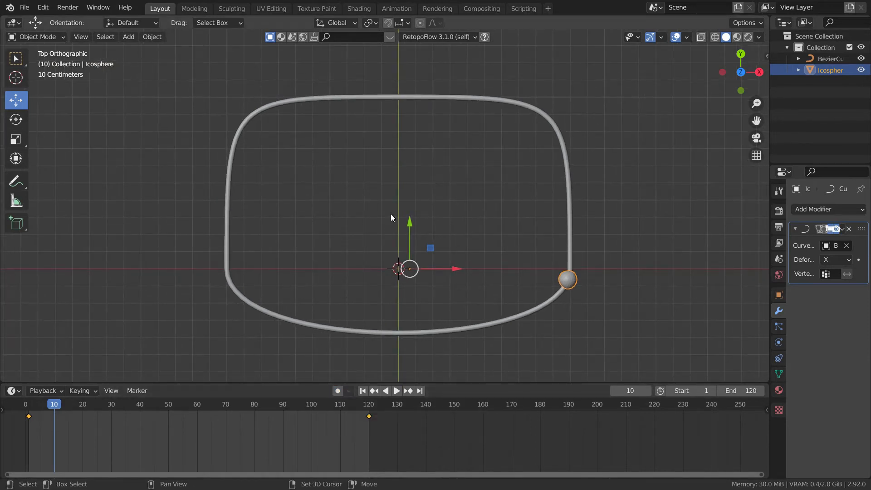
{"action": "middle_click_drag", "start_coordinate": [390, 218], "coordinate": [345, 204], "text": "shift"}
{"action": "scroll", "coordinate": [349, 195], "scroll_direction": "up", "scroll_amount": 1}
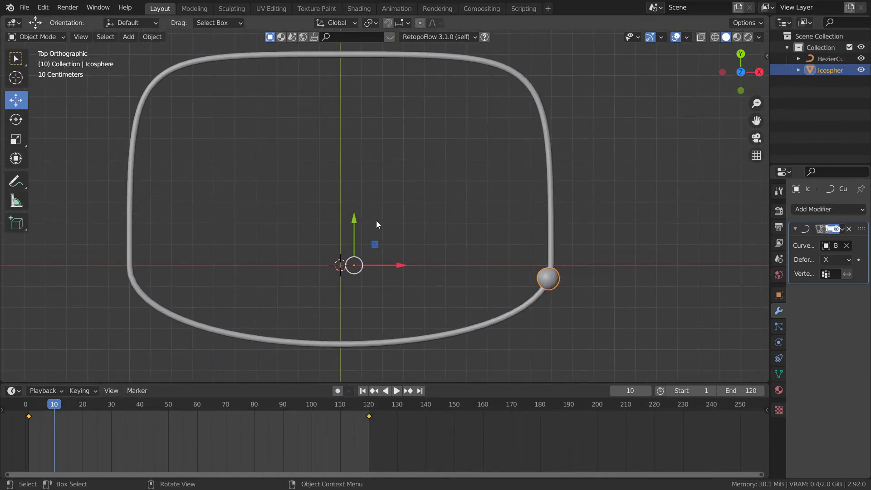
{"action": "scroll", "coordinate": [375, 199], "scroll_direction": "down", "scroll_amount": 2}
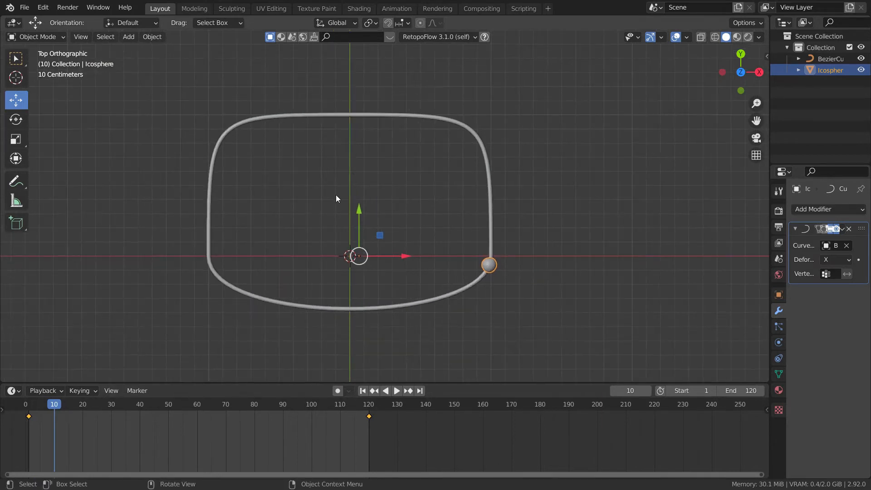
- Add a camera to the scene and clear its location and rotation
{"action": "middle_click_drag", "start_coordinate": [310, 168], "coordinate": [287, 167]}
{"action": "key", "text": "shift+a"}
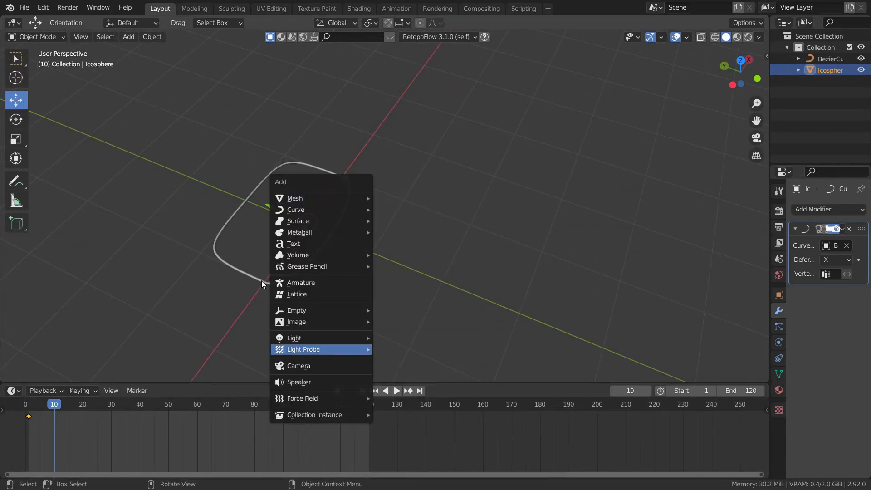
{"action": "key", "text": "Return"}
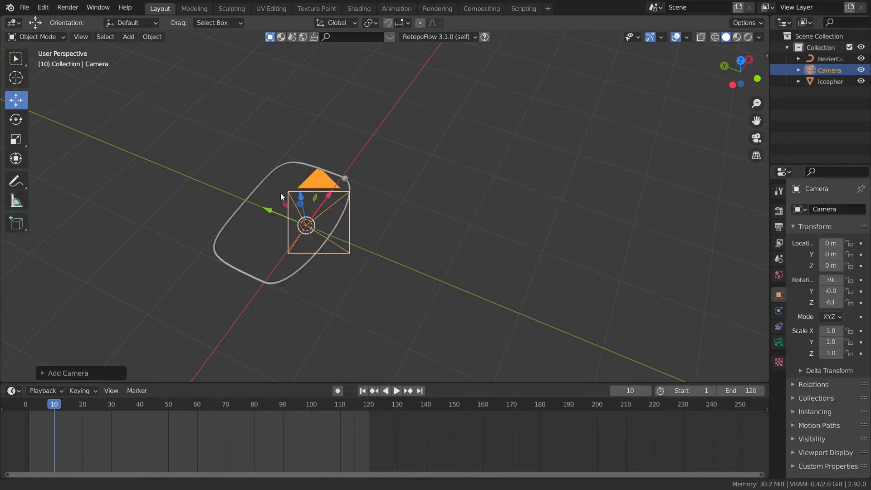
{"action": "key", "text": "alt+g"}
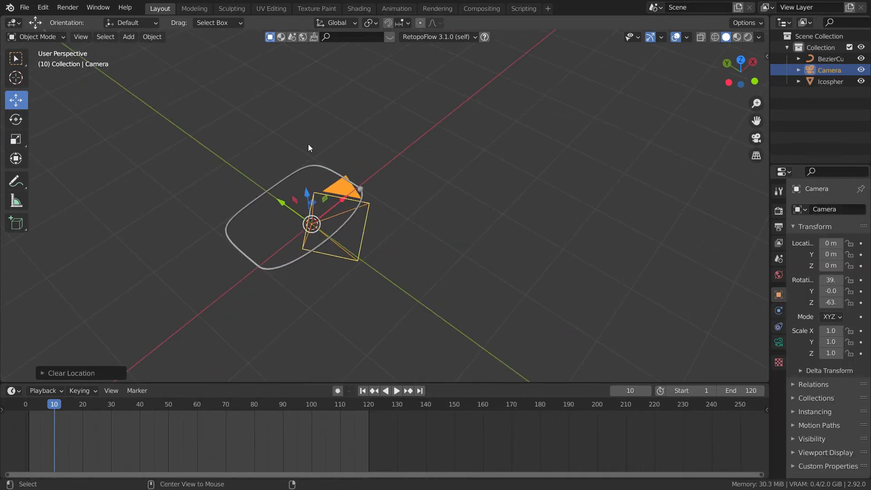
{"action": "key", "text": "alt+r"}
- Split the 3D viewport into two side-by-side views and show the active camera's view in one of them
{"action": "middle_click_drag", "start_coordinate": [309, 143], "coordinate": [248, 213]}
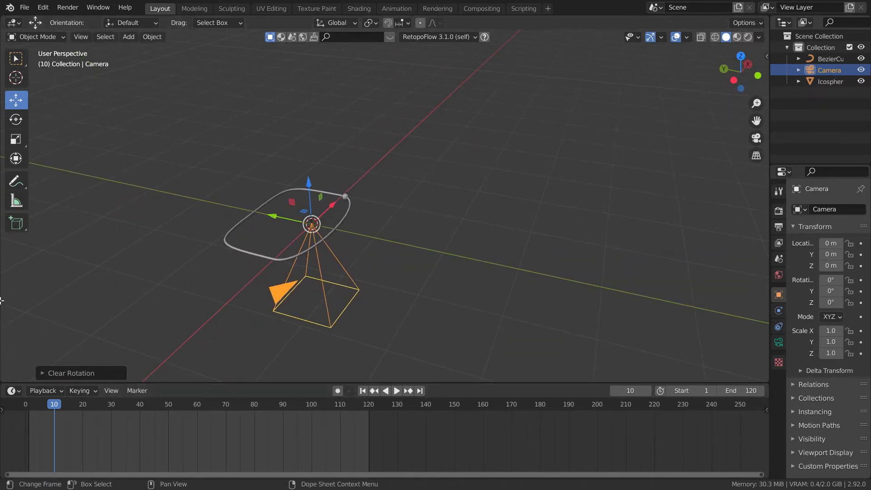
{"action": "left_click_drag", "start_coordinate": [8, 304], "coordinate": [370, 286]}
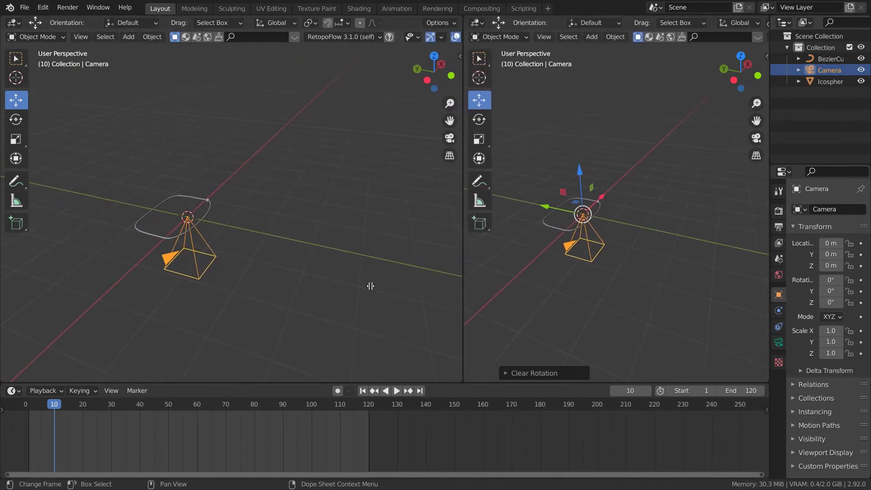
{"action": "mouse_move", "coordinate": [245, 195]}
{"action": "middle_mouse_down"}
{"action": "mouse_move", "coordinate": [235, 191]}
{"action": "mouse_move", "coordinate": [254, 196]}
{"action": "middle_mouse_up"}
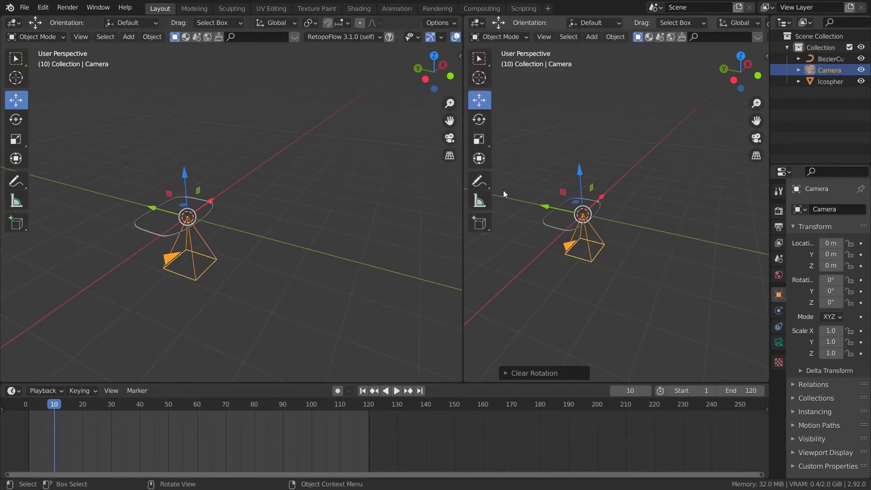
{"action": "key", "text": "KP_0"}
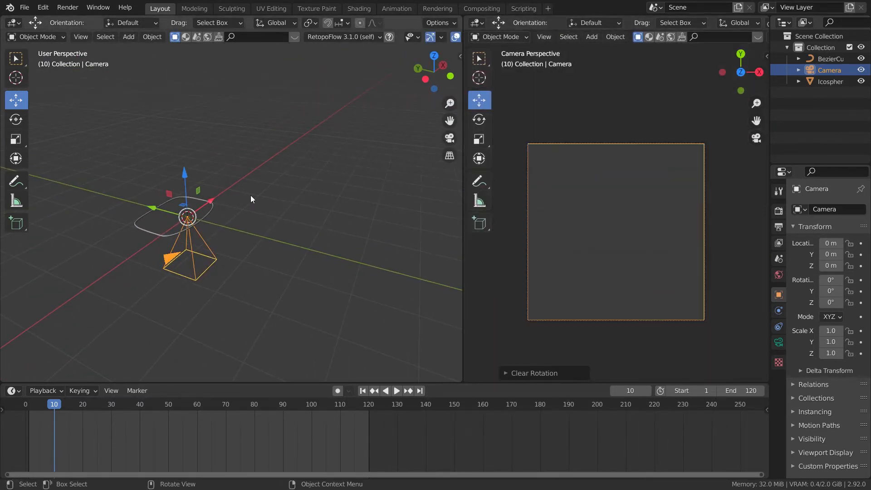
- Move the camera up along the global Z axis to about 3.1 m and back along Y to about -2.2 m
{"action": "middle_click_drag", "start_coordinate": [116, 145], "coordinate": [156, 135]}
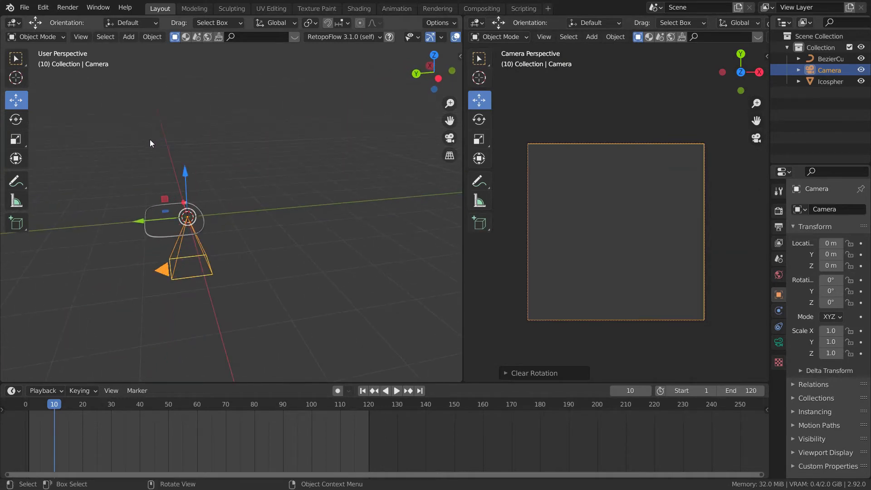
{"action": "key", "text": "g"}
{"action": "key", "text": "z"}
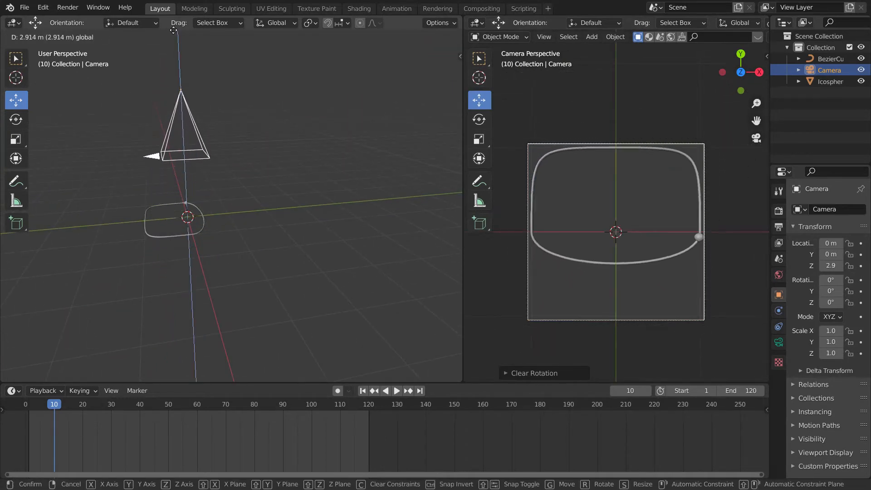
{"action": "left_click", "coordinate": [175, 29]}
{"action": "middle_click_drag", "start_coordinate": [187, 68], "coordinate": [116, 130]}
{"action": "key", "text": "g"}
{"action": "key", "text": "y"}
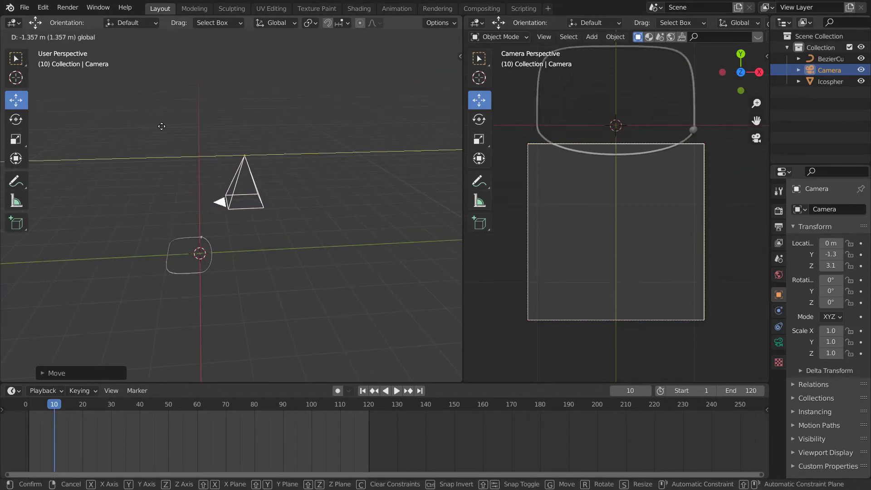
{"action": "left_click", "coordinate": [183, 127]}
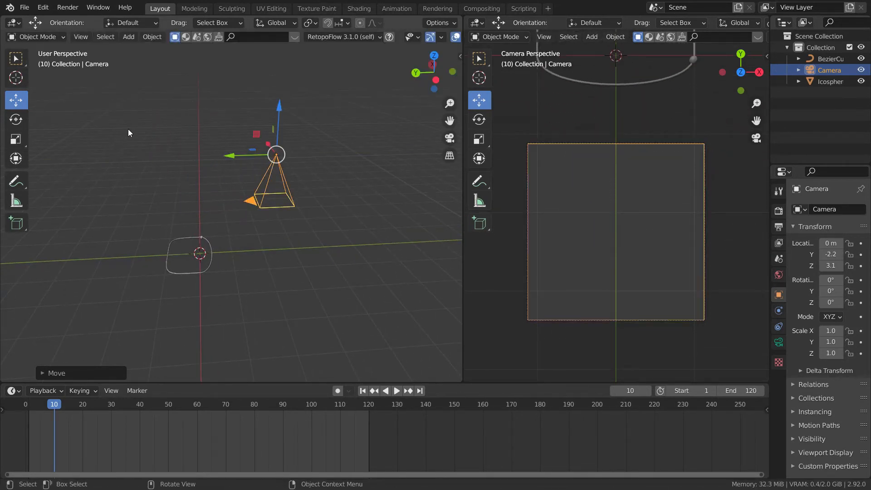
- Rotate the camera about 38° around the global X axis so it faces the curve loop
{"action": "key", "text": "r"}
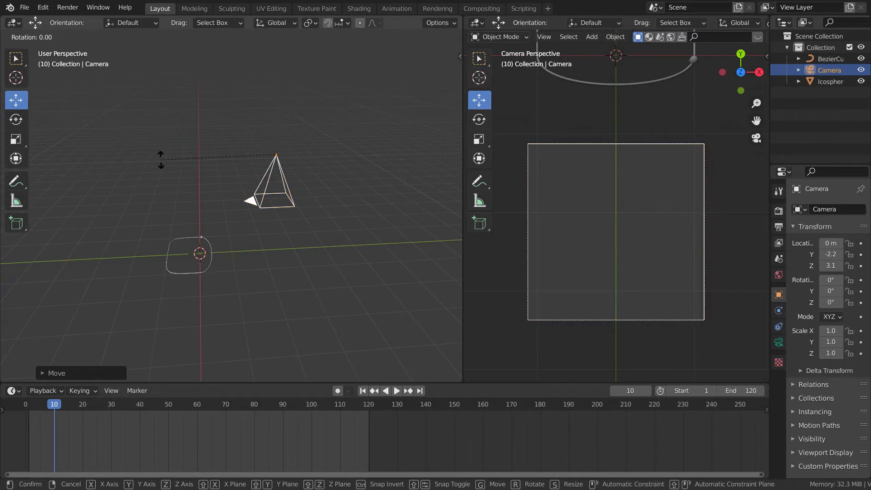
{"action": "key", "text": "x"}
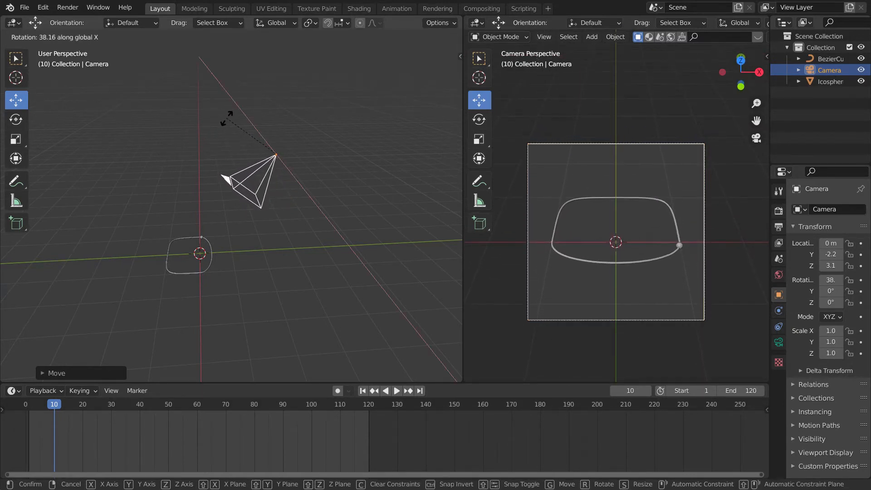
{"action": "left_click", "coordinate": [227, 118]}
{"action": "middle_click_drag", "start_coordinate": [219, 139], "coordinate": [270, 161]}
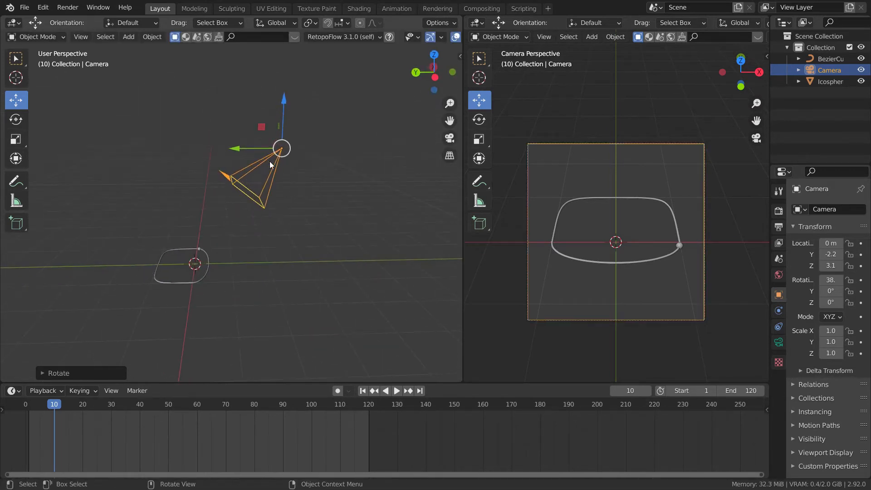
- Set the transform orientation to Normal and move the camera closer to the curve along its own Z axis, to about Y -1.8 m, Z 2.6 m
{"action": "left_click", "coordinate": [276, 23]}
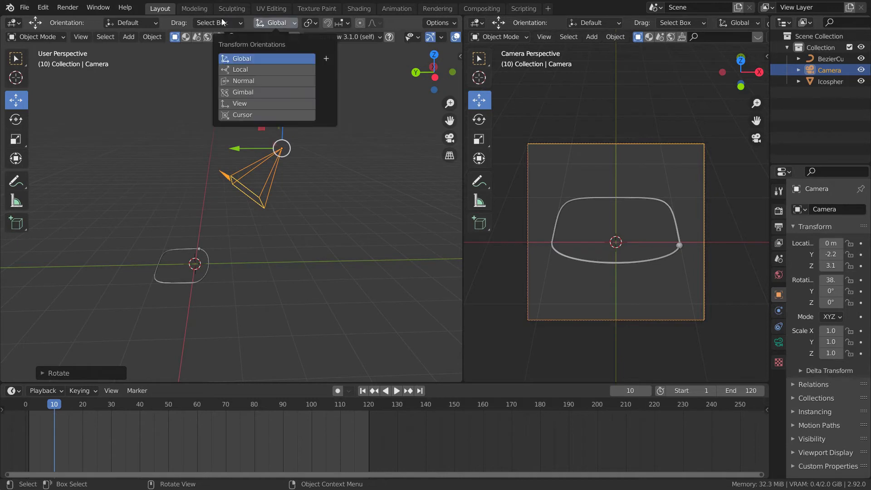
{"action": "left_click", "coordinate": [222, 80]}
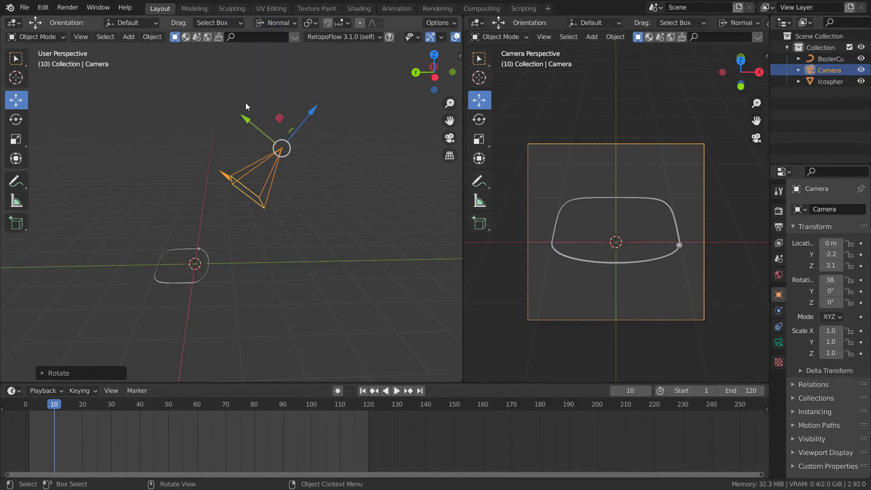
{"action": "key", "text": "g"}
{"action": "key", "text": "z"}
{"action": "key", "text": "z"}
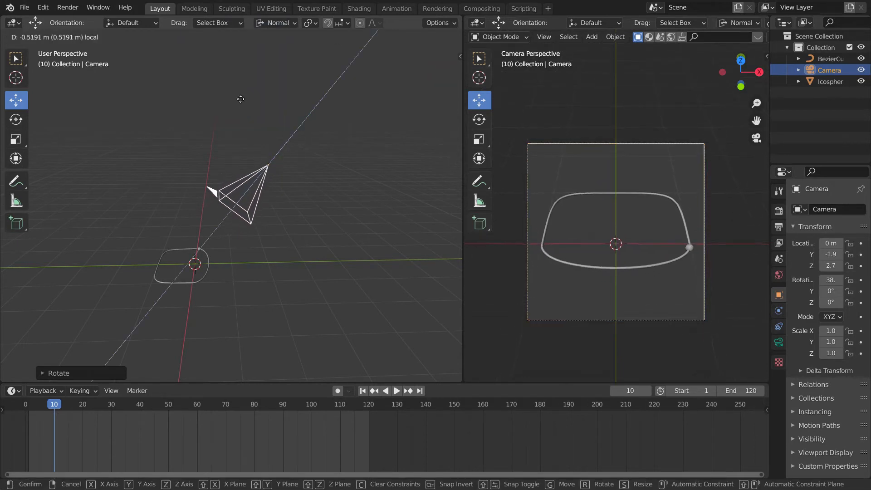
{"action": "left_click", "coordinate": [239, 101]}
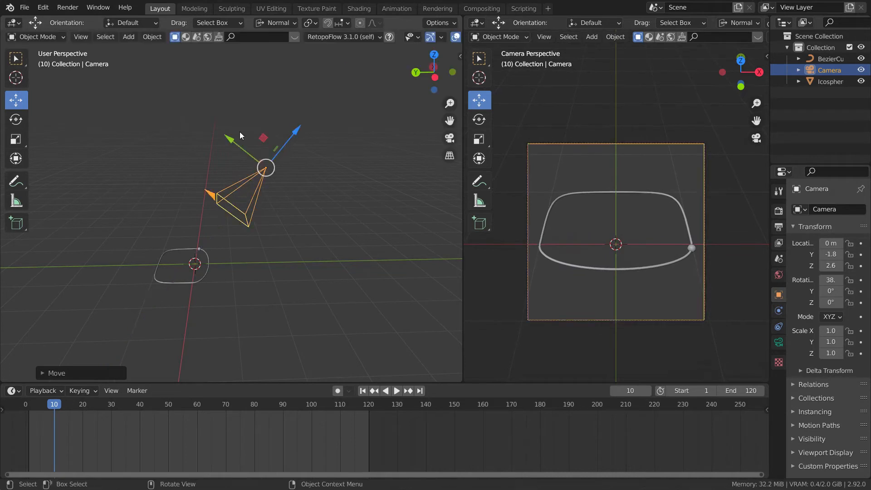
- Hide the gizmos, overlays and toolbar in the camera view's viewport and deselect the camera
{"action": "middle_click_drag", "start_coordinate": [261, 167], "coordinate": [456, 214]}
{"action": "scroll", "coordinate": [515, 168], "scroll_direction": "up", "scroll_amount": 2}
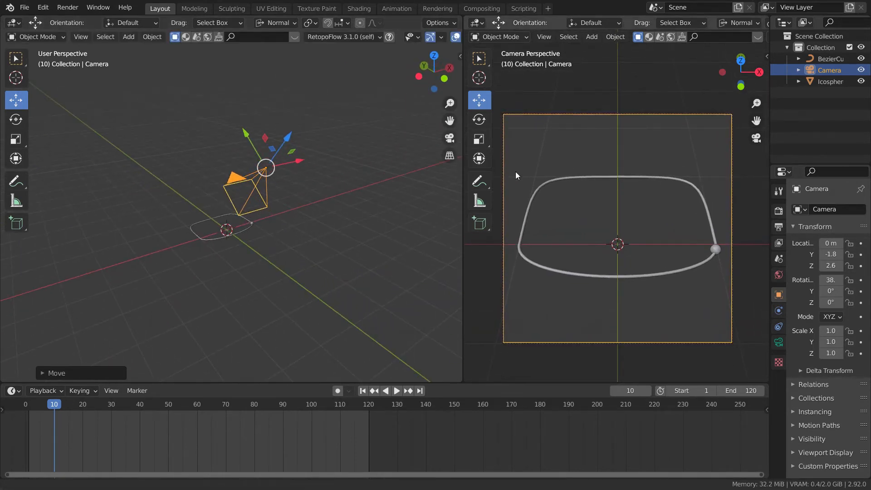
{"action": "scroll", "coordinate": [544, 37], "scroll_direction": "down", "scroll_amount": 8}
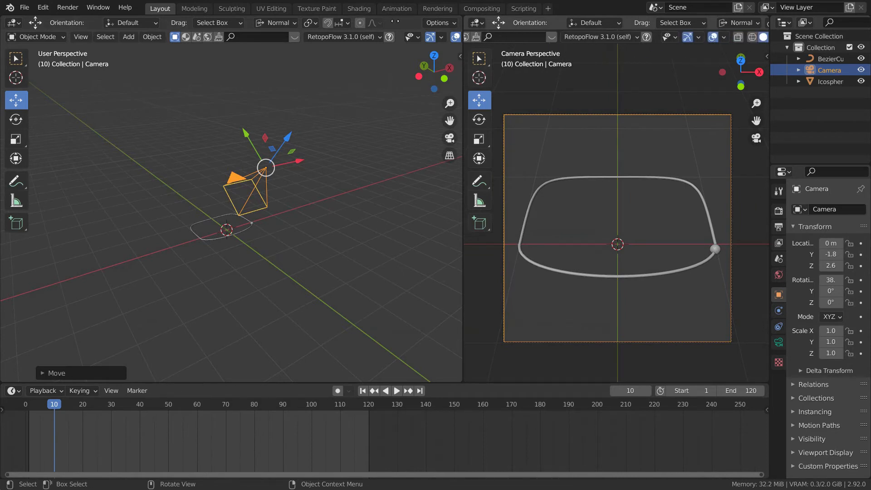
{"action": "left_click", "coordinate": [687, 37]}
{"action": "left_click", "coordinate": [713, 36]}
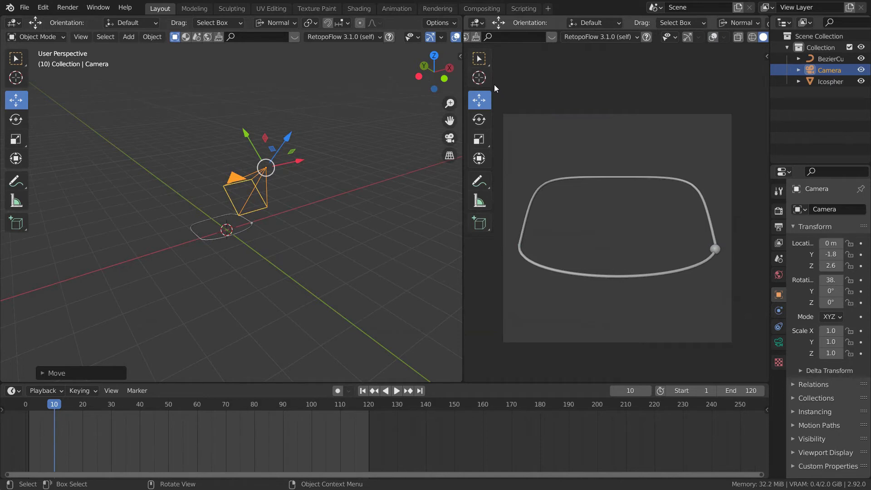
{"action": "key", "text": "t"}
{"action": "scroll", "coordinate": [497, 136], "scroll_direction": "up", "scroll_amount": 3}
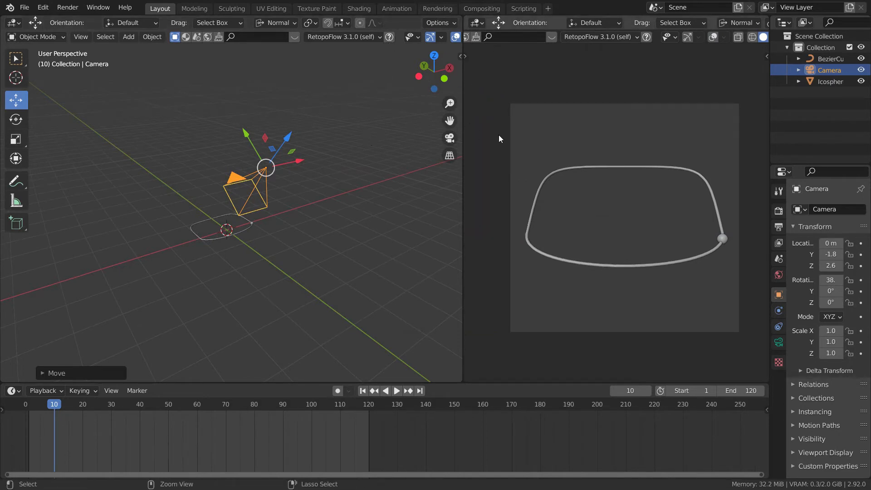
{"action": "scroll", "coordinate": [488, 122], "scroll_direction": "down", "scroll_amount": 2}
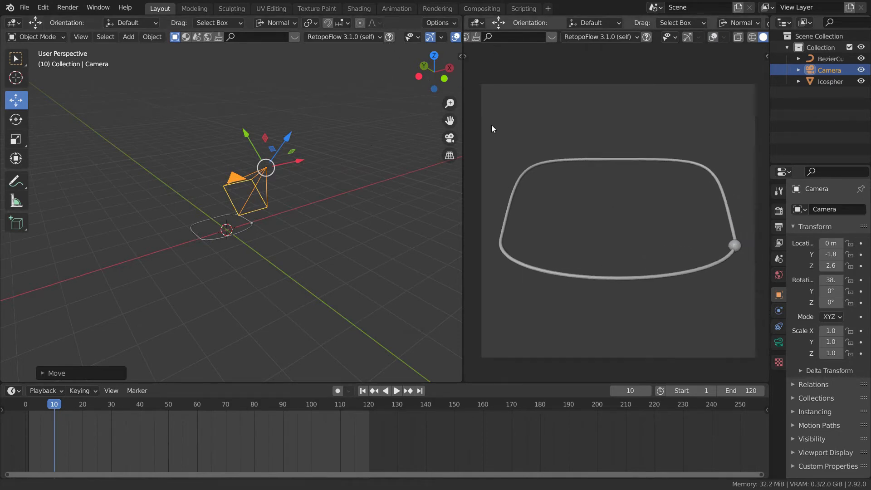
{"action": "left_click", "coordinate": [516, 69]}
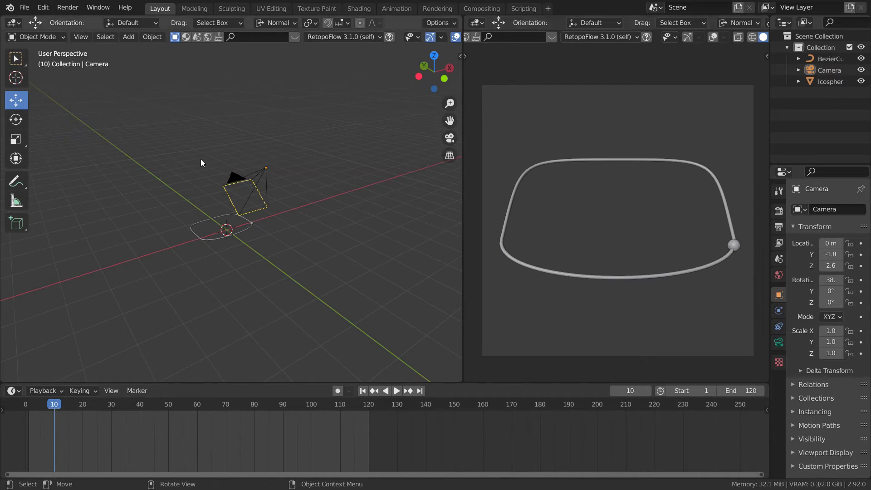
- Show the selected camera's data settings, and resize the areas to widen the Properties editor and shorten the timeline
{"action": "key", "text": "ctrl+z"}
{"action": "left_click", "coordinate": [778, 342]}
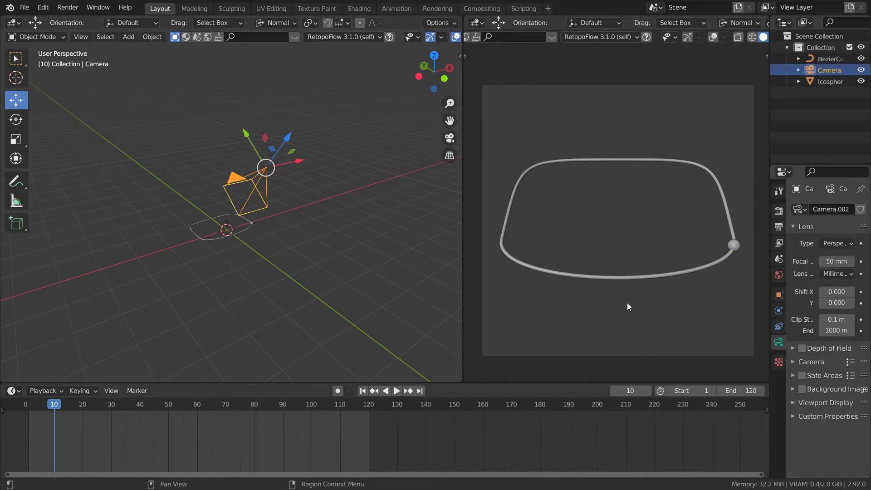
{"action": "left_click_drag", "start_coordinate": [770, 288], "coordinate": [769, 288]}
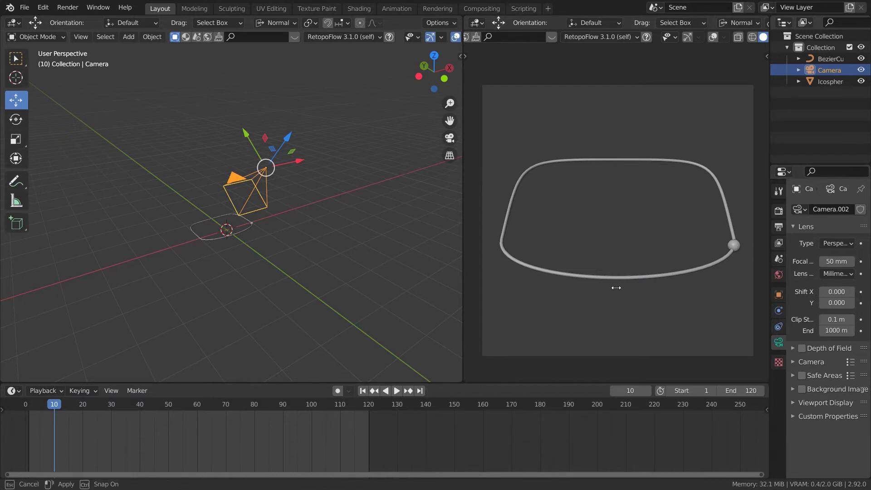
{"action": "left_click_drag", "start_coordinate": [616, 288], "coordinate": [665, 288]}
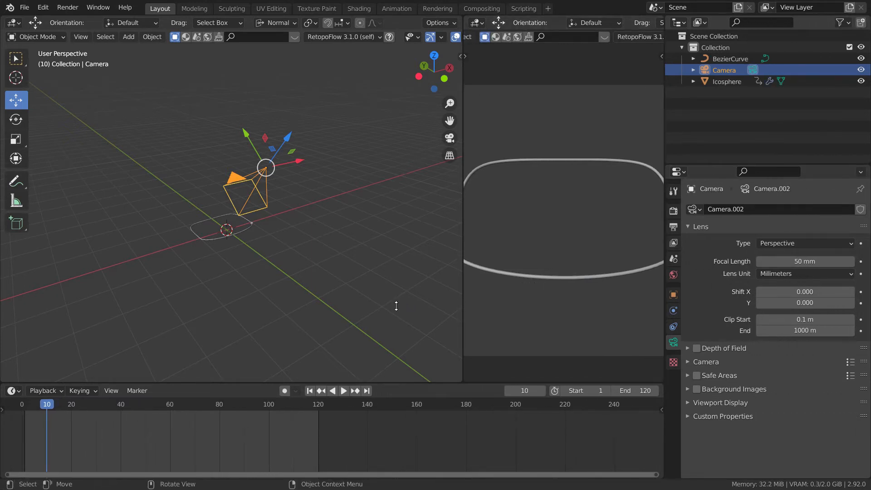
{"action": "left_click_drag", "start_coordinate": [396, 306], "coordinate": [394, 349]}
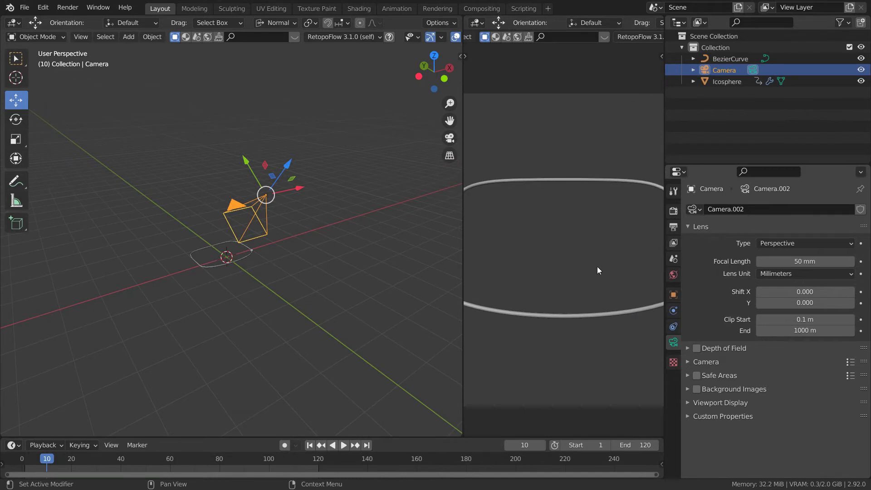
- Set the camera's passepartout opacity to 1.000 in its viewport display settings
{"action": "left_click", "coordinate": [693, 403]}
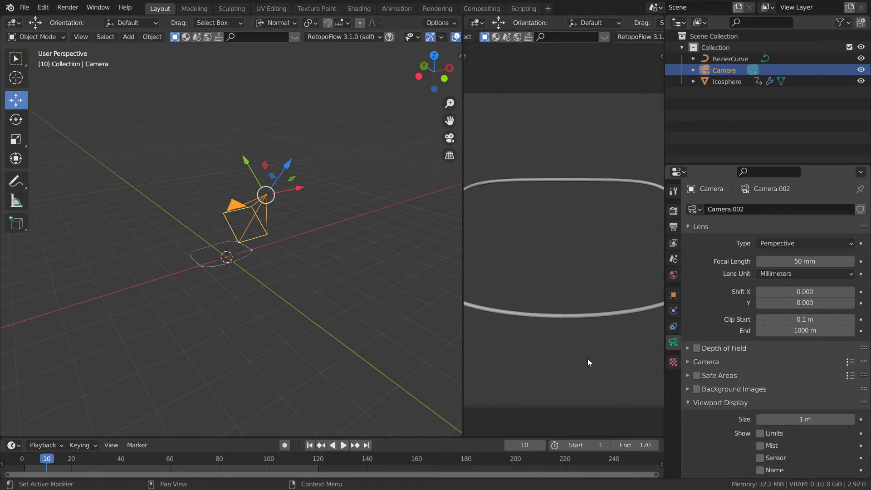
{"action": "scroll", "coordinate": [733, 448], "scroll_direction": "down", "scroll_amount": 3}
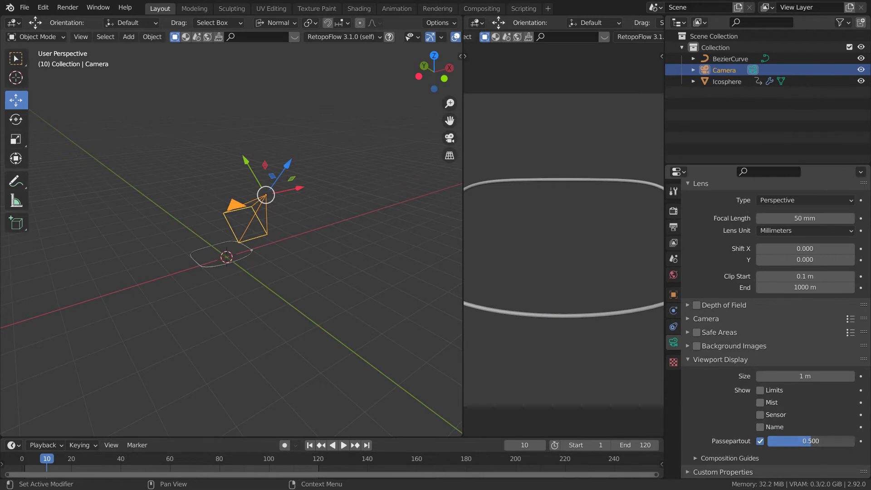
{"action": "left_click_drag", "start_coordinate": [811, 441], "coordinate": [855, 441]}
- Narrow the Properties editor to widen the camera viewport, and fit the camera frame within it
{"action": "scroll", "coordinate": [475, 206], "scroll_direction": "down", "scroll_amount": 3}
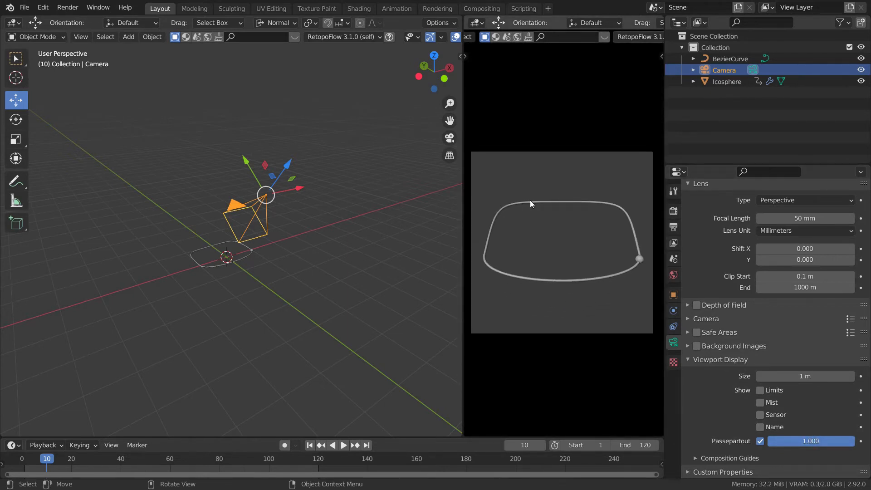
{"action": "left_click_drag", "start_coordinate": [663, 250], "coordinate": [717, 250]}
{"action": "left_click_drag", "start_coordinate": [574, 201], "coordinate": [576, 201]}
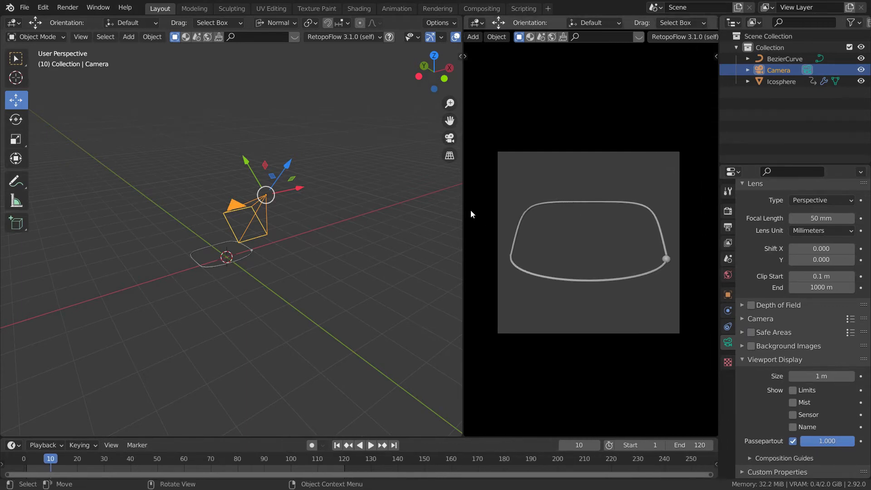
{"action": "scroll", "coordinate": [478, 214], "scroll_direction": "up", "scroll_amount": 2}
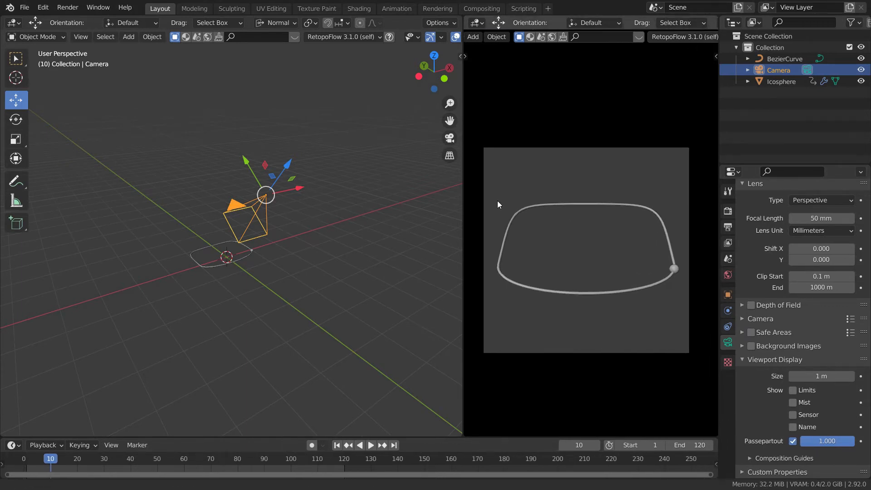
{"action": "scroll", "coordinate": [499, 203], "scroll_direction": "up", "scroll_amount": 1}
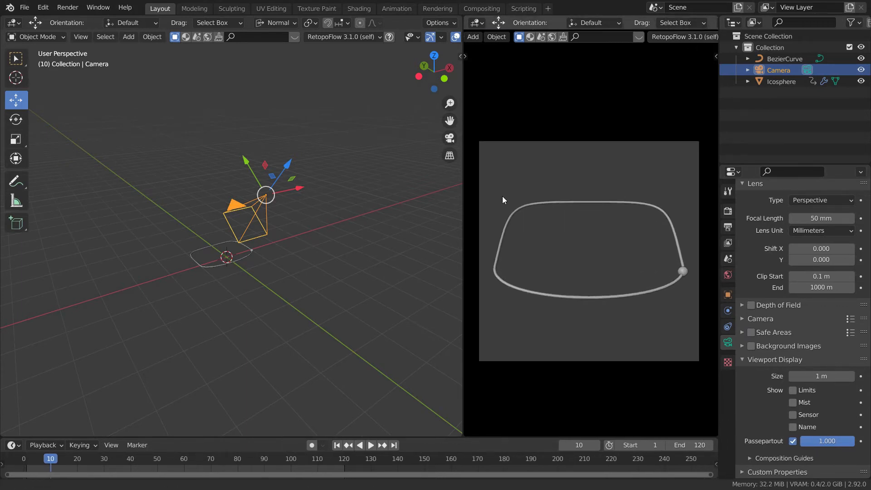
{"action": "scroll", "coordinate": [190, 210], "scroll_direction": "up", "scroll_amount": 1}
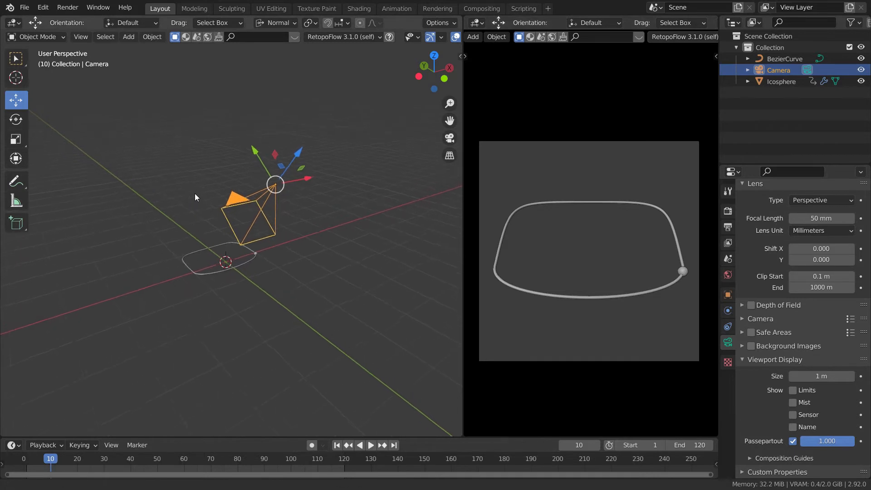
- Add a mesh plane at the 3D cursor under the curve loop
{"action": "mouse_move", "coordinate": [195, 193]}
{"action": "middle_mouse_down"}
{"action": "mouse_move", "coordinate": [232, 205]}
{"action": "mouse_move", "coordinate": [218, 204]}
{"action": "mouse_move", "coordinate": [199, 222]}
{"action": "mouse_move", "coordinate": [184, 193]}
{"action": "middle_mouse_up"}
{"action": "scroll", "coordinate": [200, 204], "scroll_direction": "up", "scroll_amount": 2}
{"action": "key", "text": "shift+s"}
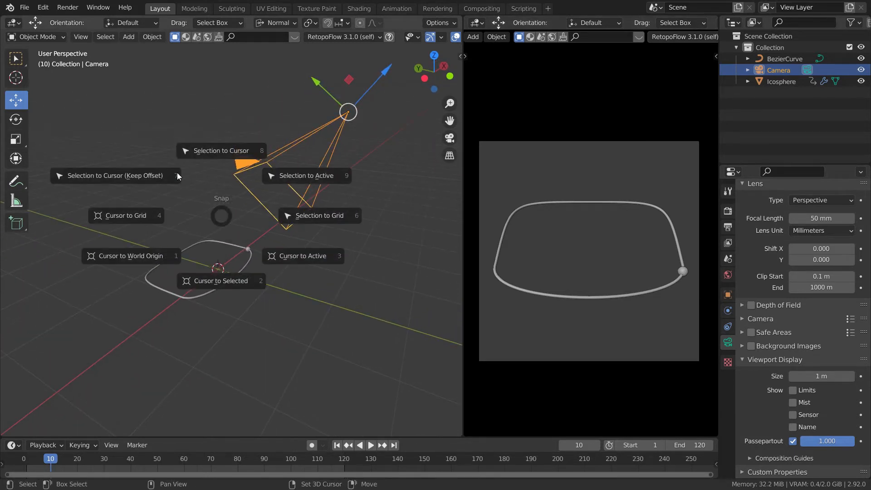
{"action": "key", "text": "Escape"}
{"action": "key", "text": "shift+a"}
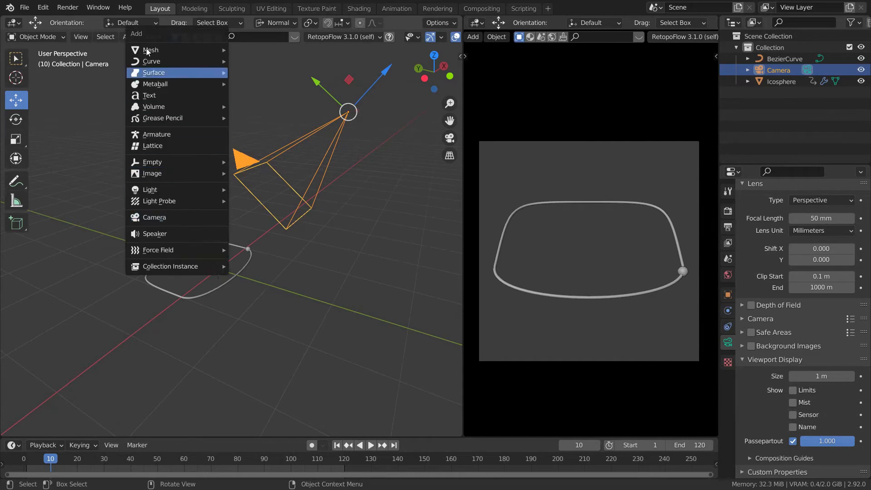
{"action": "mouse_move", "coordinate": [149, 50]}
{"action": "left_click", "coordinate": [213, 49]}
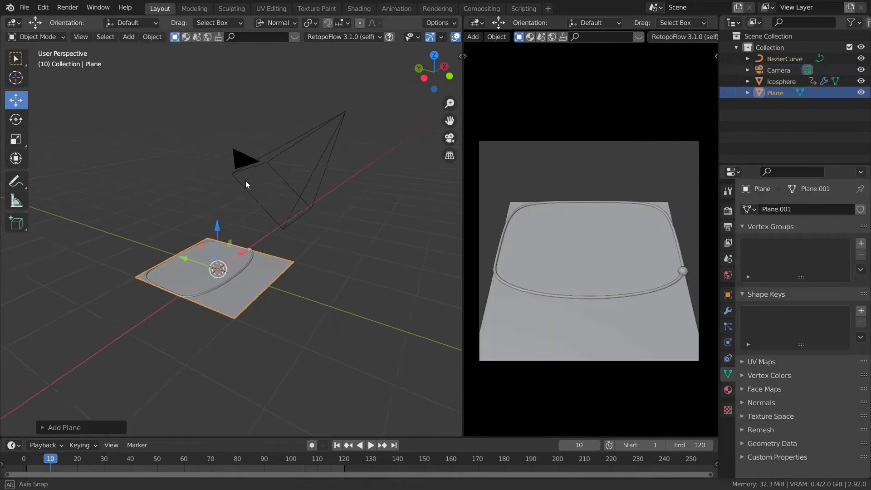
- Scale the plane up well beyond the curve loop and move it about 0.5 m along its local Y axis, away from the camera
{"action": "middle_click_drag", "start_coordinate": [245, 181], "coordinate": [229, 204]}
{"action": "key", "text": "s"}
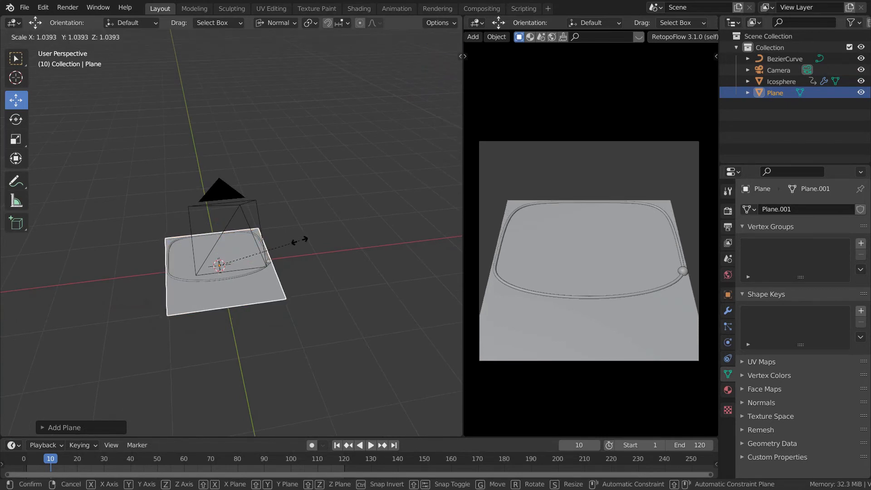
{"action": "left_click", "coordinate": [352, 247]}
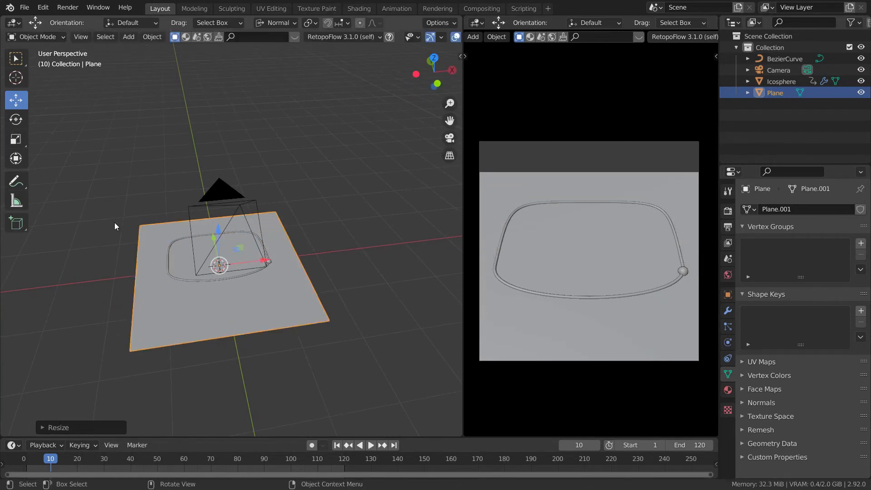
{"action": "middle_click_drag", "start_coordinate": [114, 225], "coordinate": [176, 214]}
{"action": "key", "text": "g"}
{"action": "key", "text": "y"}
{"action": "key", "text": "y"}
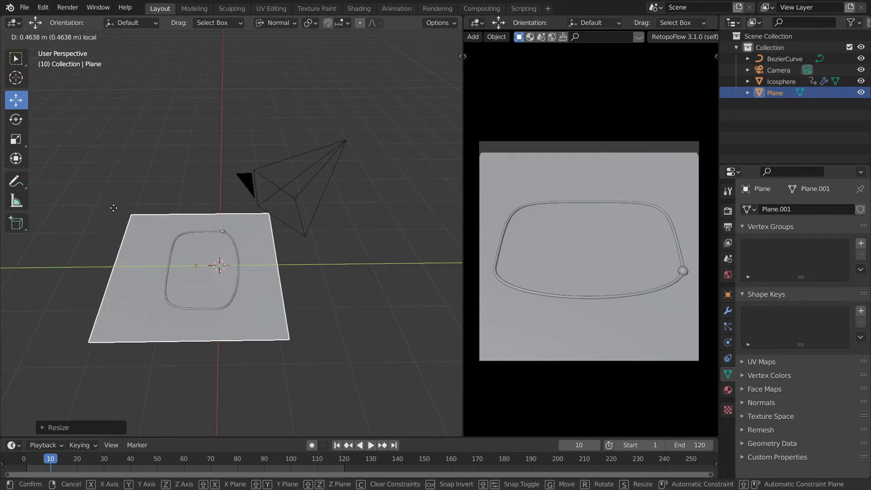
{"action": "left_click", "coordinate": [123, 215]}
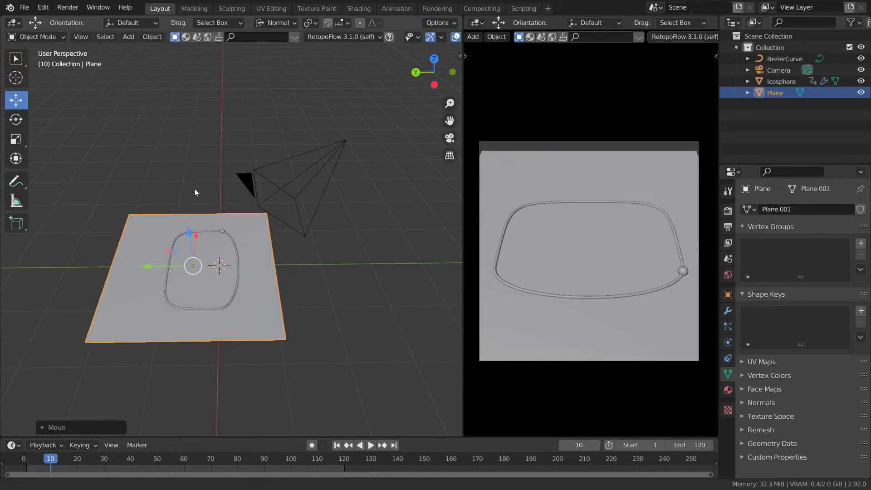
- Scale the plane up further until it fills the camera frame, deselect it and save the file
{"action": "middle_click_drag", "start_coordinate": [194, 188], "coordinate": [157, 194]}
{"action": "key", "text": "s"}
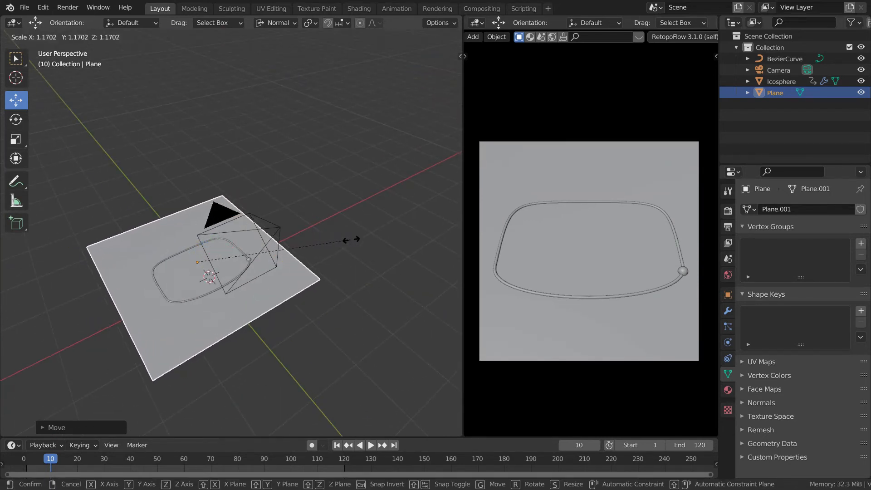
{"action": "left_click", "coordinate": [296, 195]}
{"action": "middle_click_drag", "start_coordinate": [296, 195], "coordinate": [221, 197]}
{"action": "left_click", "coordinate": [271, 190]}
{"action": "key", "text": "ctrl+s"}
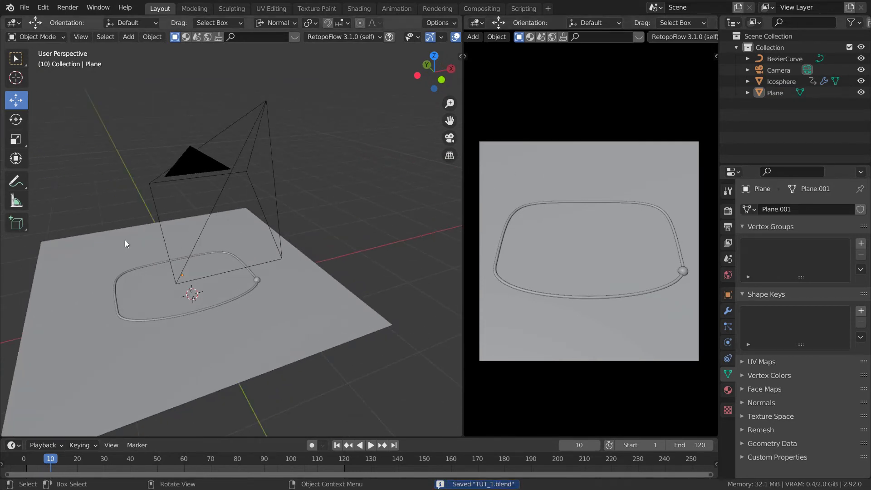
- Lower the plane along its Z axis so it lies beneath the curve tube and the icosphere
{"action": "middle_click_drag", "start_coordinate": [126, 243], "coordinate": [177, 164]}
{"action": "left_click", "coordinate": [236, 265]}
{"action": "scroll", "coordinate": [168, 171], "scroll_direction": "up", "scroll_amount": 3}
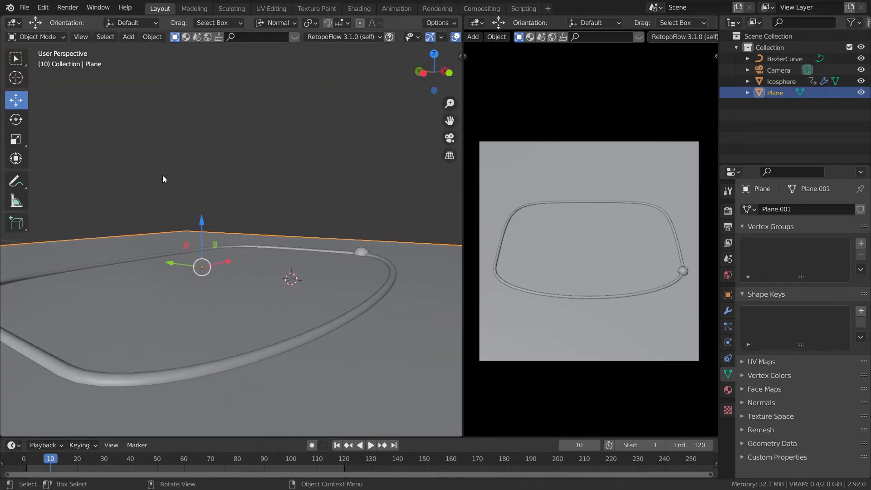
{"action": "key", "text": "g"}
{"action": "key", "text": "z"}
{"action": "key", "text": "z"}
{"action": "left_click", "coordinate": [161, 179]}
{"action": "middle_click_drag", "start_coordinate": [172, 202], "coordinate": [216, 199]}
{"action": "key", "text": "g"}
{"action": "key", "text": "z"}
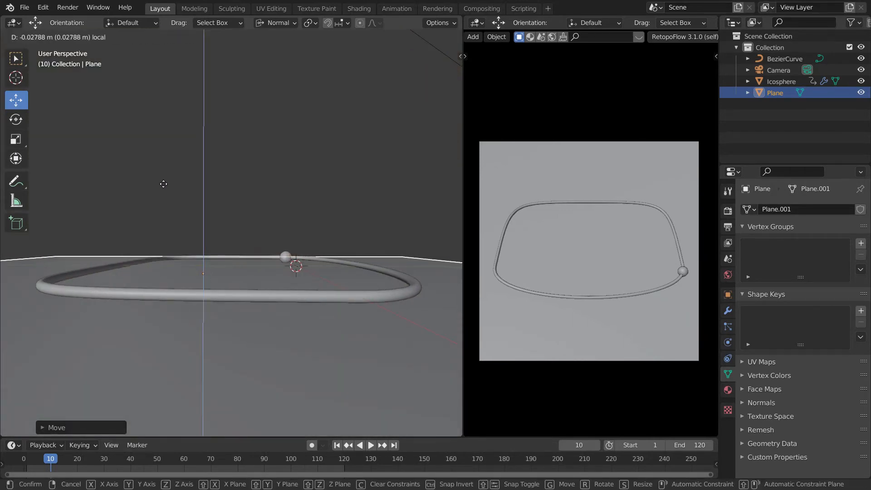
{"action": "left_click", "coordinate": [163, 187]}
- In front orthographic view, nudge the plane slightly up along Z toward the curve
{"action": "scroll", "coordinate": [226, 227], "scroll_direction": "down", "scroll_amount": 1}
{"action": "middle_click_drag", "start_coordinate": [235, 234], "coordinate": [233, 226]}
{"action": "key", "text": "KP_1"}
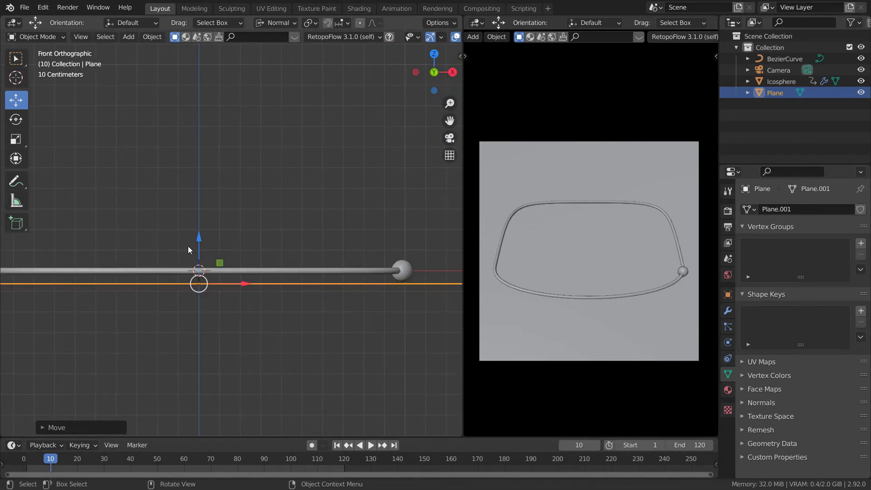
{"action": "middle_click_drag", "start_coordinate": [188, 245], "coordinate": [184, 228], "text": "ctrl"}
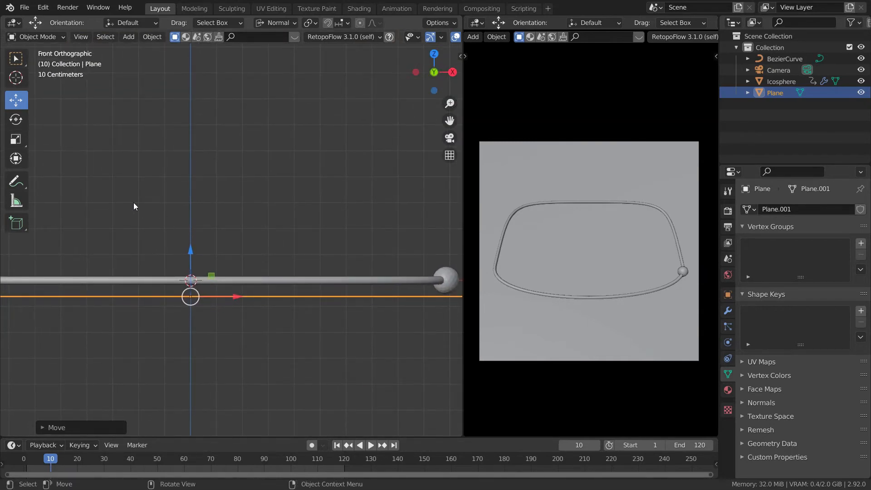
{"action": "key", "text": "g"}
{"action": "key", "text": "z"}
{"action": "left_click", "coordinate": [154, 199]}
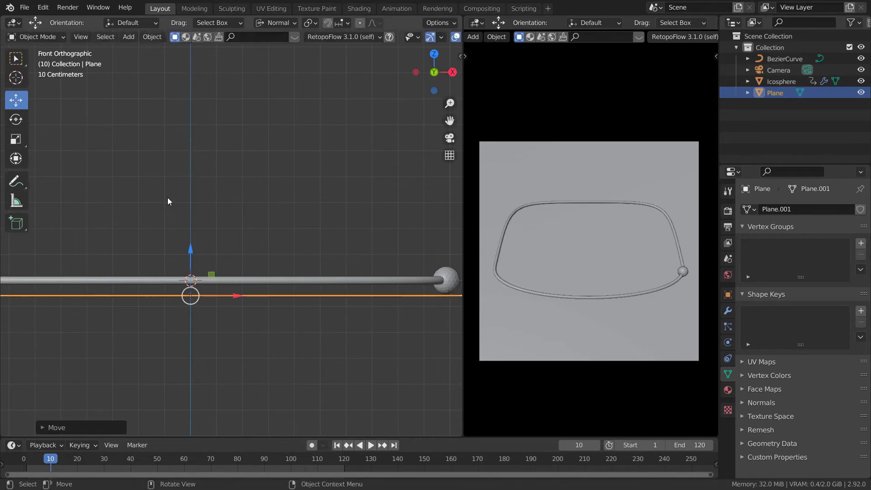
- Raise the plane about 0.004 m along its local Z to sit just below the icosphere, deselect it and save the file
{"action": "middle_click_drag", "start_coordinate": [216, 188], "coordinate": [179, 175], "text": "ctrl"}
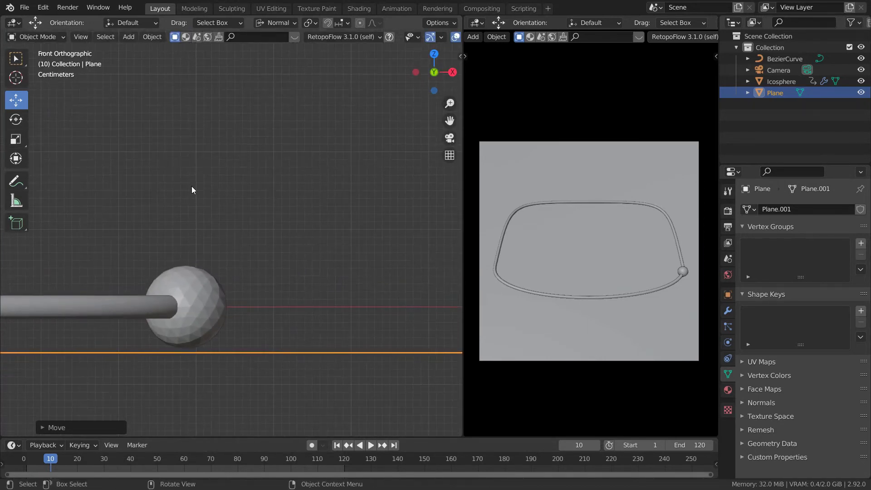
{"action": "key", "text": "g"}
{"action": "key", "text": "z"}
{"action": "key", "text": "z"}
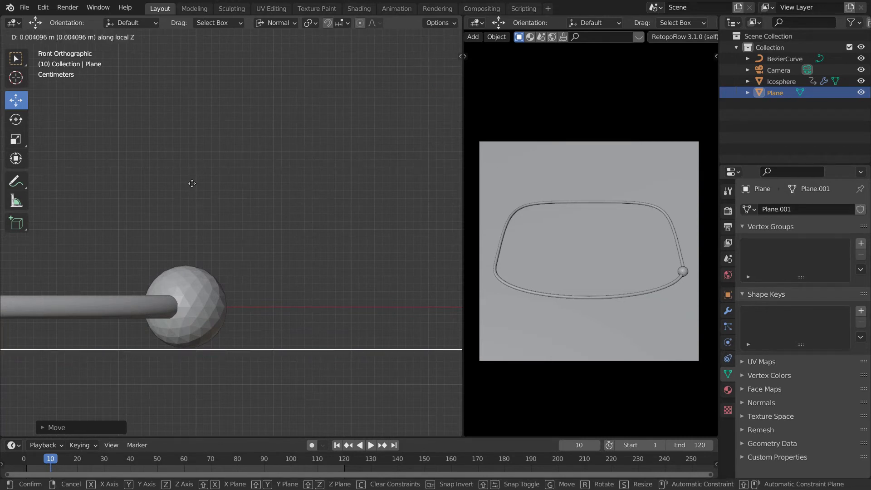
{"action": "left_click", "coordinate": [192, 183]}
{"action": "middle_click_drag", "start_coordinate": [188, 145], "coordinate": [162, 276], "text": "ctrl"}
{"action": "left_click", "coordinate": [131, 195]}
{"action": "middle_click_drag", "start_coordinate": [112, 154], "coordinate": [227, 226]}
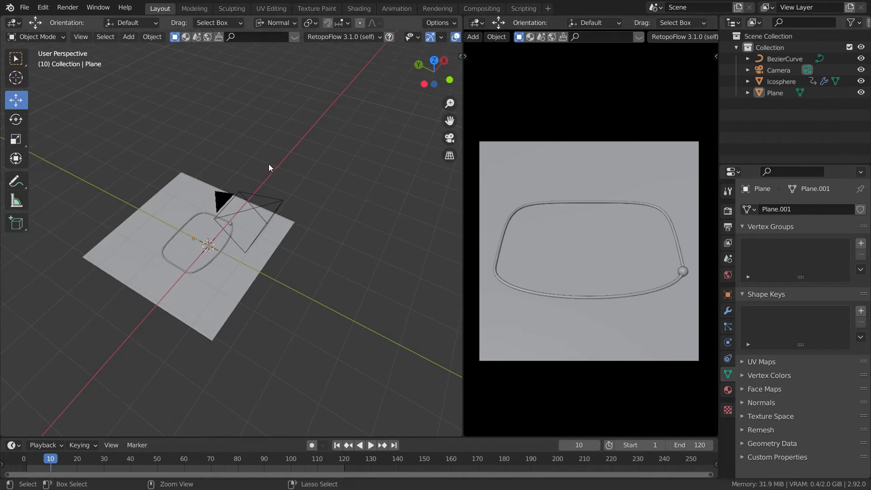
{"action": "key", "text": "ctrl+s"}
{"action": "scroll", "coordinate": [263, 197], "scroll_direction": "up", "scroll_amount": 2}
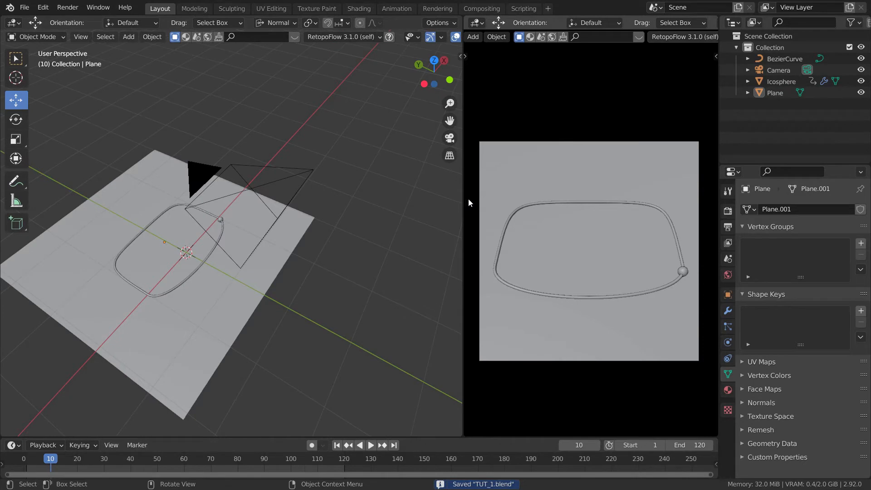
- Switch the camera viewport to Rendered shading and show the scene's render settings
{"action": "key", "text": "z"}
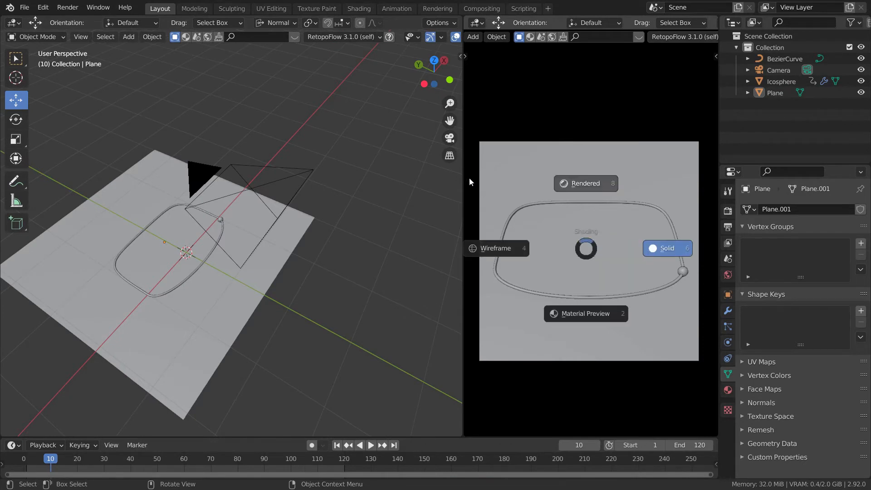
{"action": "left_click", "coordinate": [469, 147]}
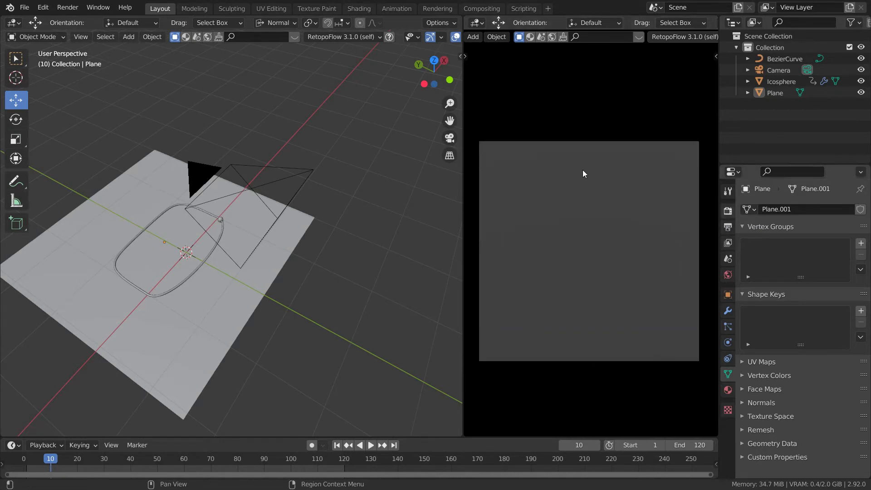
{"action": "left_click", "coordinate": [728, 212]}
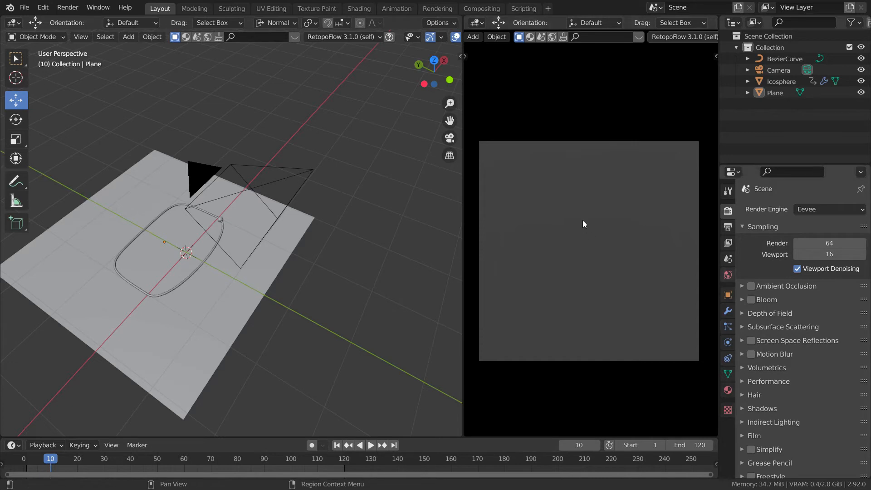
- Turn the large perspective viewport into a Shader Editor and show the World's node tree
{"action": "left_click", "coordinate": [14, 23]}
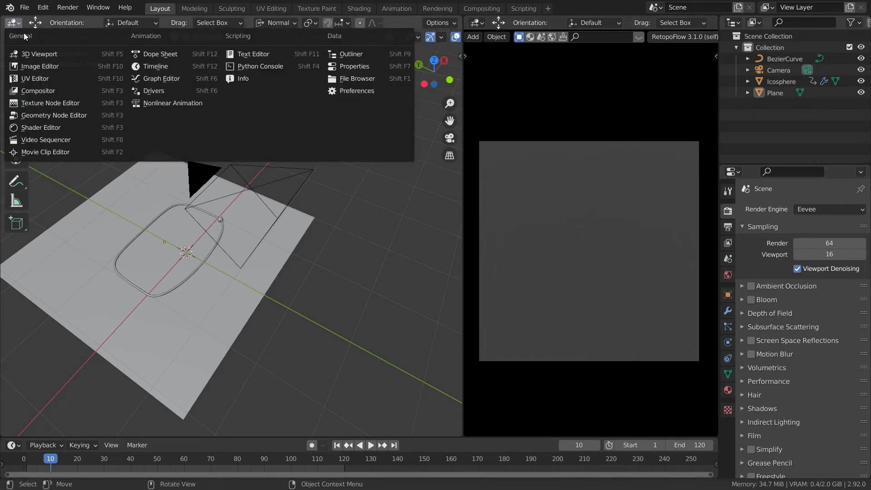
{"action": "left_click", "coordinate": [35, 102]}
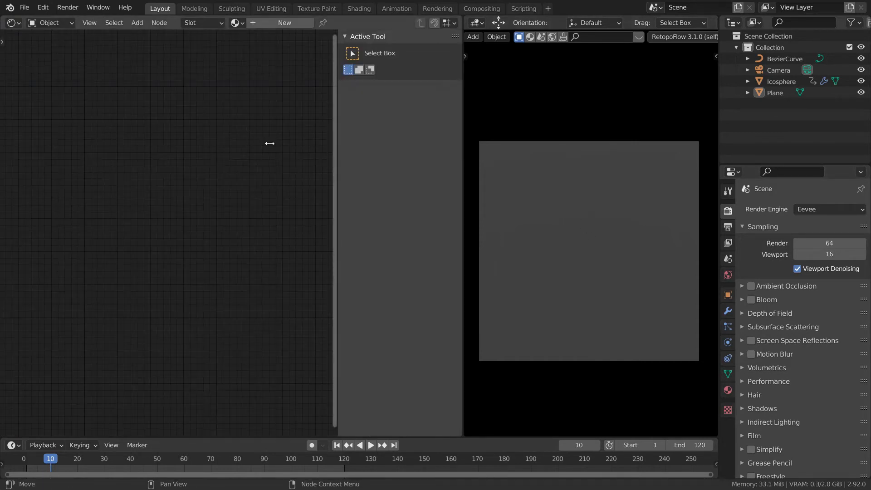
{"action": "left_click_drag", "start_coordinate": [270, 144], "coordinate": [396, 161]}
{"action": "left_click", "coordinate": [13, 23]}
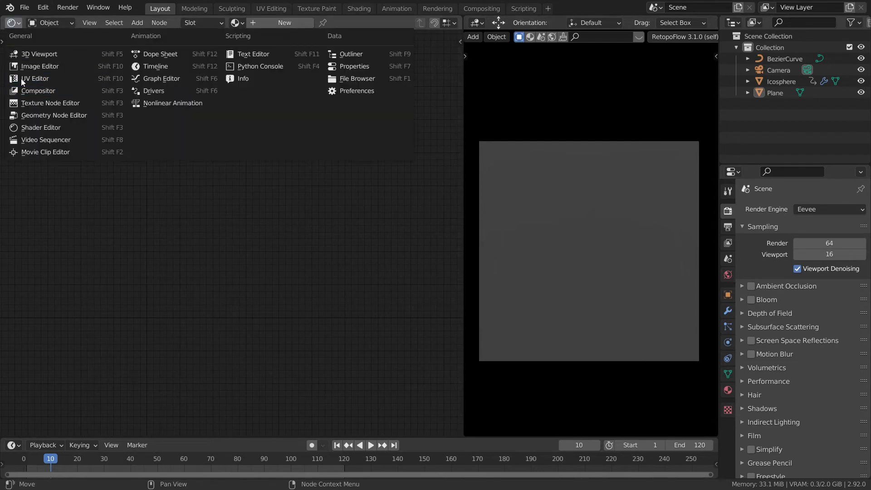
{"action": "left_click", "coordinate": [41, 127]}
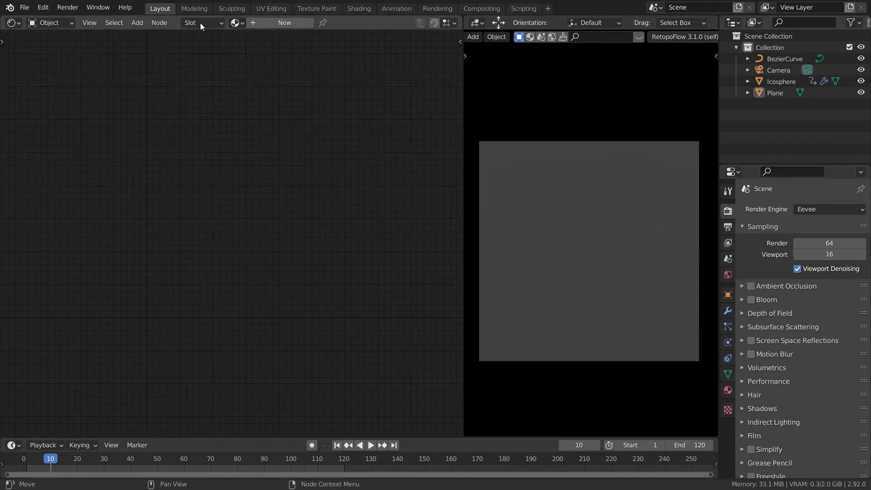
{"action": "left_click", "coordinate": [45, 47]}
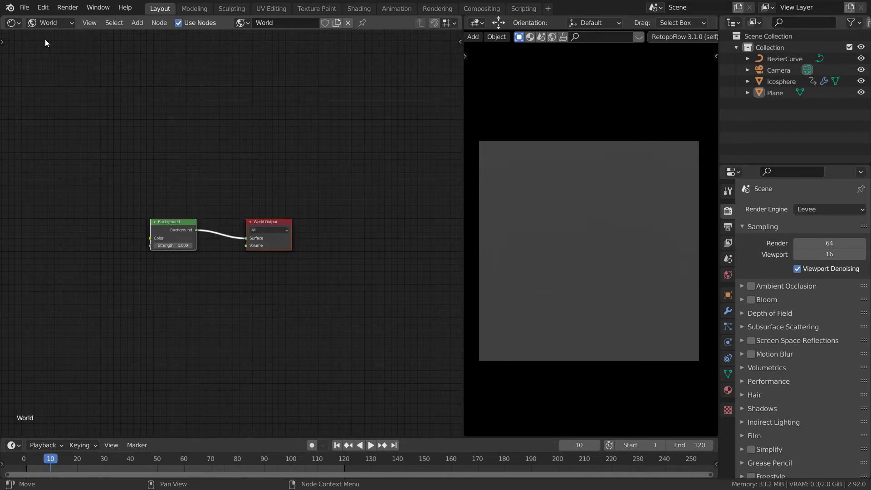
- Add an Environment Texture node to the World nodes and connect its Color output to the Background node's Color input
{"action": "scroll", "coordinate": [194, 121], "scroll_direction": "up", "scroll_amount": 4}
{"action": "scroll", "coordinate": [131, 136], "scroll_direction": "up", "scroll_amount": 3, "text": "ctrl"}
{"action": "middle_click_drag", "start_coordinate": [131, 136], "coordinate": [176, 137], "text": "ctrl"}
{"action": "left_click_drag", "start_coordinate": [219, 158], "coordinate": [242, 160]}
{"action": "middle_click_drag", "start_coordinate": [41, 139], "coordinate": [104, 180]}
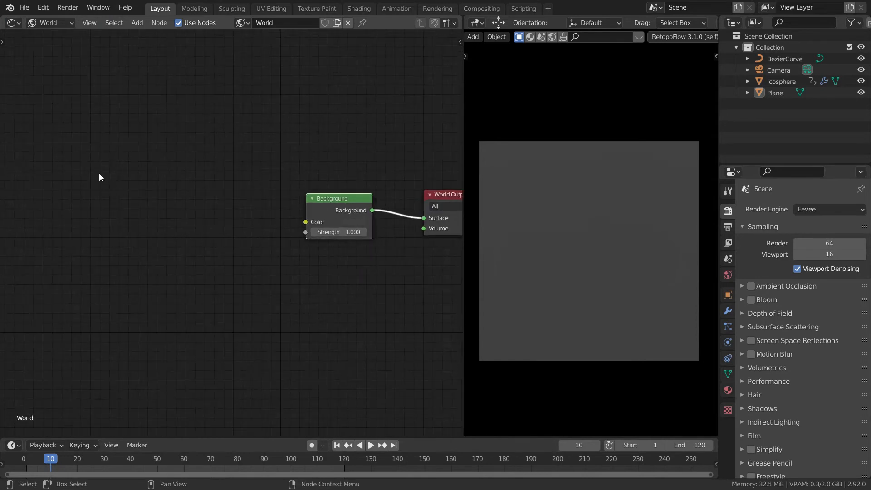
{"action": "key", "text": "shift+a"}
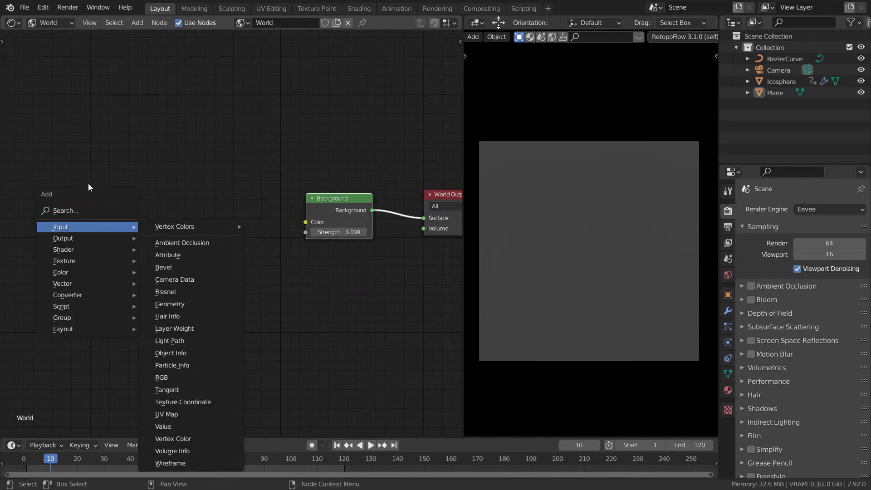
{"action": "key", "text": "Return"}
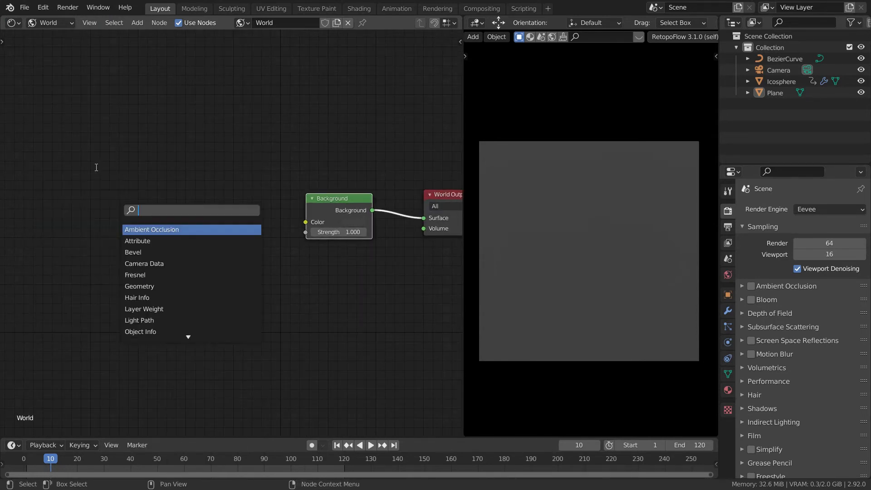
{"action": "type", "text": "ima"}
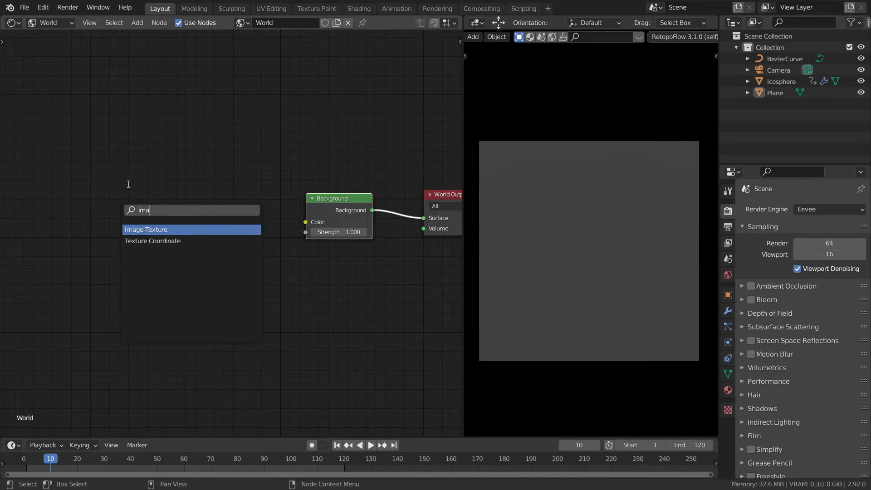
{"action": "key", "text": "BackSpace"}
{"action": "key", "text": "BackSpace"}
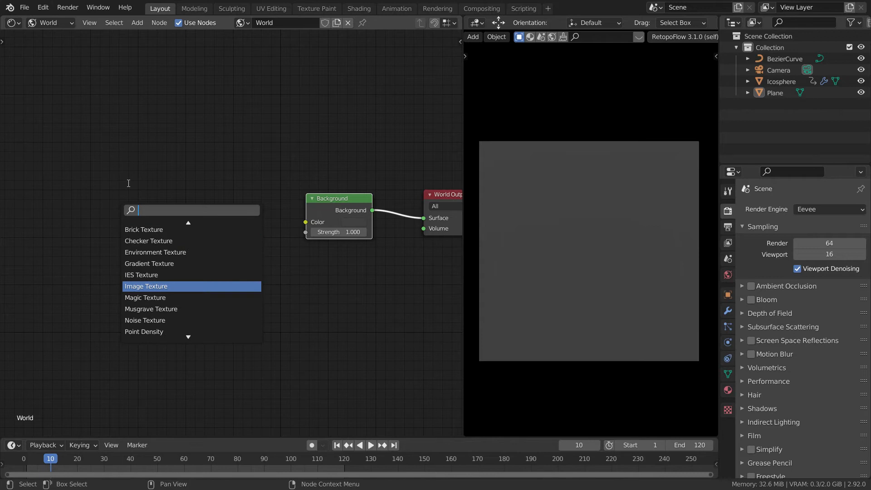
{"action": "type", "text": "env"}
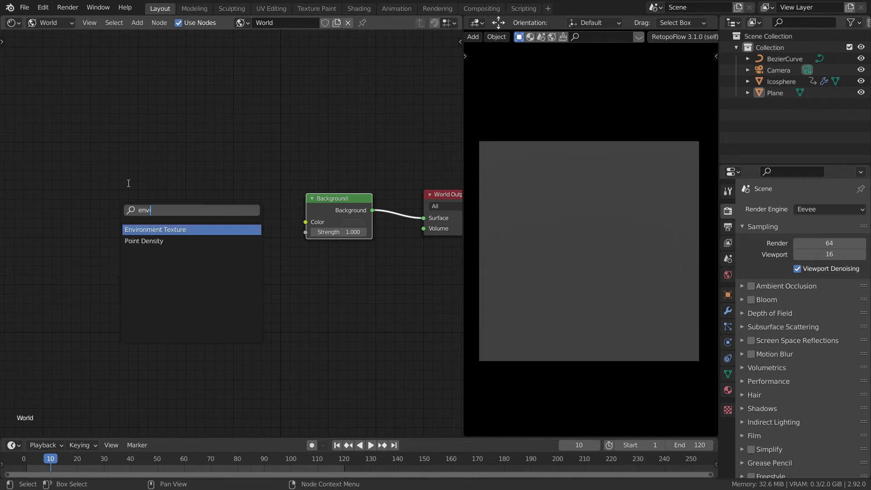
{"action": "type", "text": "i"}
{"action": "key", "text": "Return"}
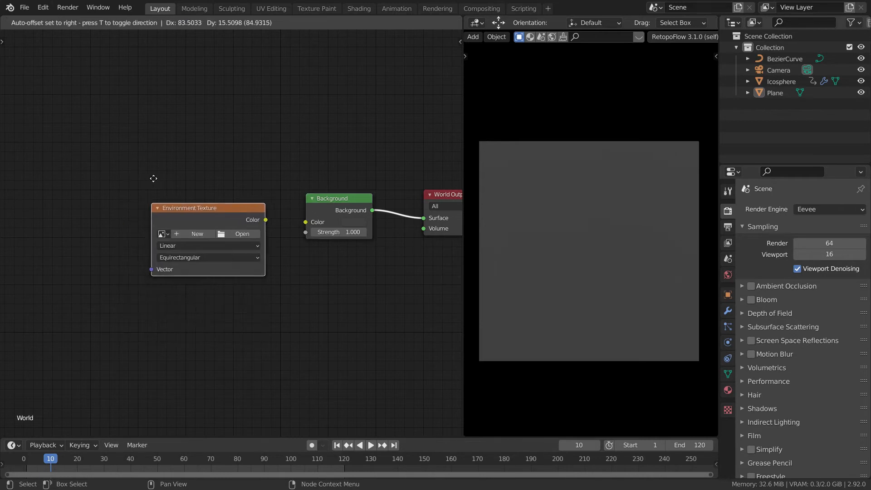
{"action": "left_click", "coordinate": [154, 180]}
{"action": "left_click_drag", "start_coordinate": [274, 217], "coordinate": [321, 220]}
- Load bush_restaurant_4k.hdr from the HDRI folder into the Environment Texture node
{"action": "scroll", "coordinate": [222, 222], "scroll_direction": "up", "scroll_amount": 2}
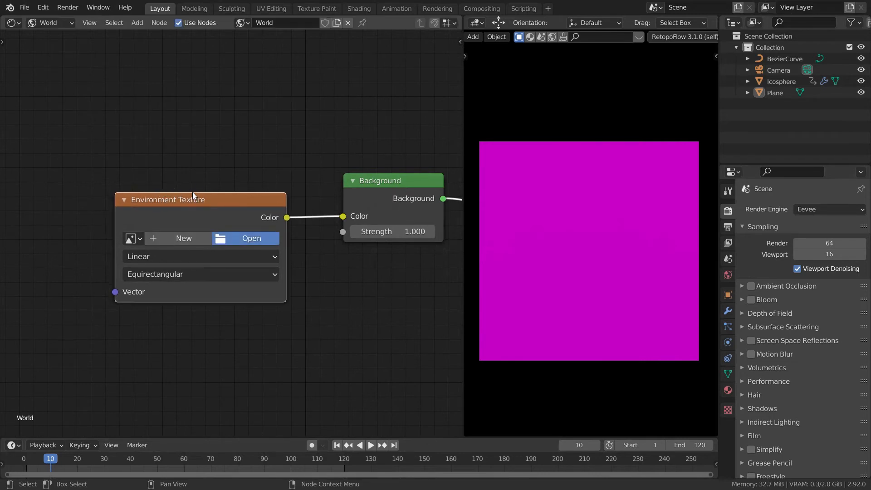
{"action": "left_click", "coordinate": [247, 238]}
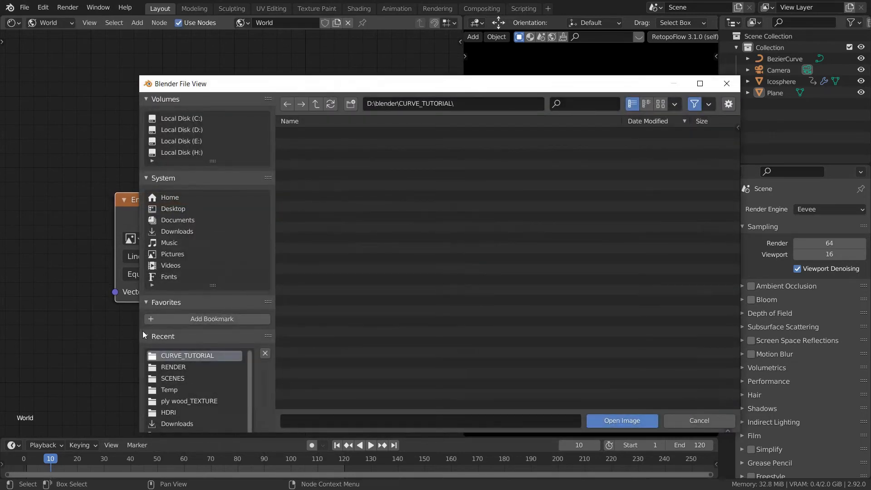
{"action": "left_click", "coordinate": [173, 412]}
{"action": "left_click", "coordinate": [661, 104]}
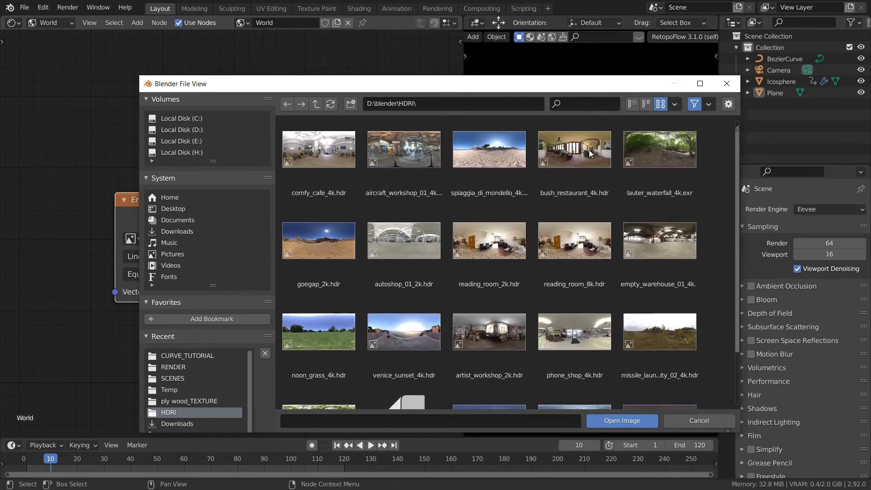
{"action": "scroll", "coordinate": [585, 190], "scroll_direction": "down", "scroll_amount": 3}
{"action": "scroll", "coordinate": [585, 191], "scroll_direction": "down", "scroll_amount": 1}
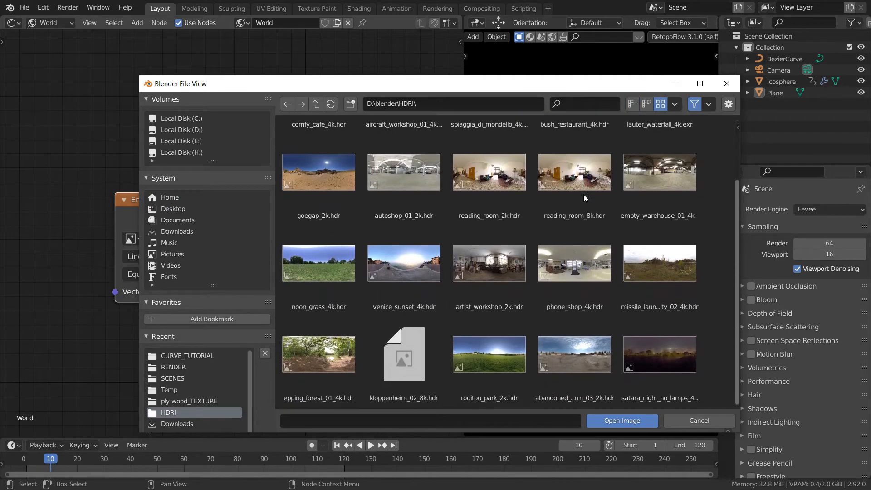
{"action": "scroll", "coordinate": [581, 216], "scroll_direction": "up", "scroll_amount": 3}
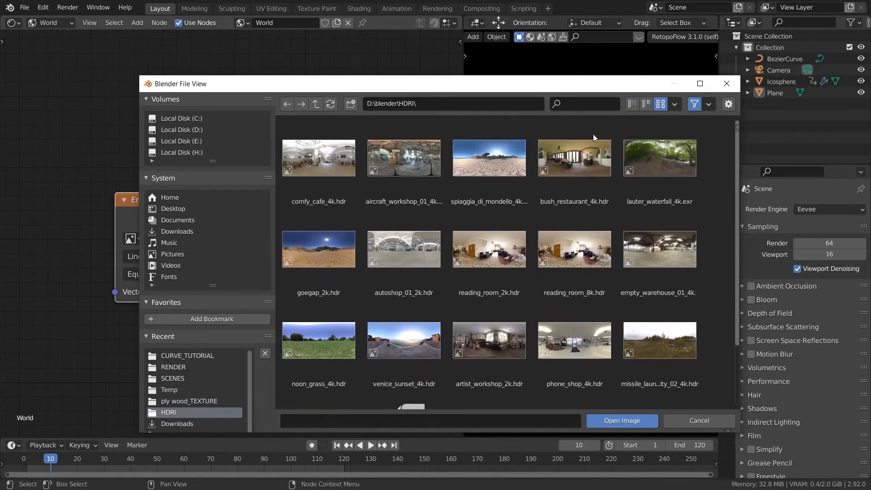
{"action": "left_click", "coordinate": [582, 175]}
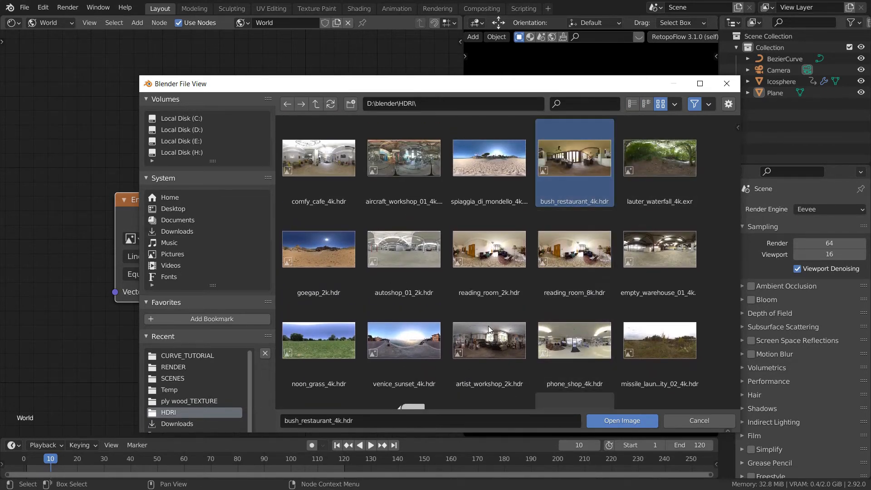
{"action": "left_click", "coordinate": [611, 419]}
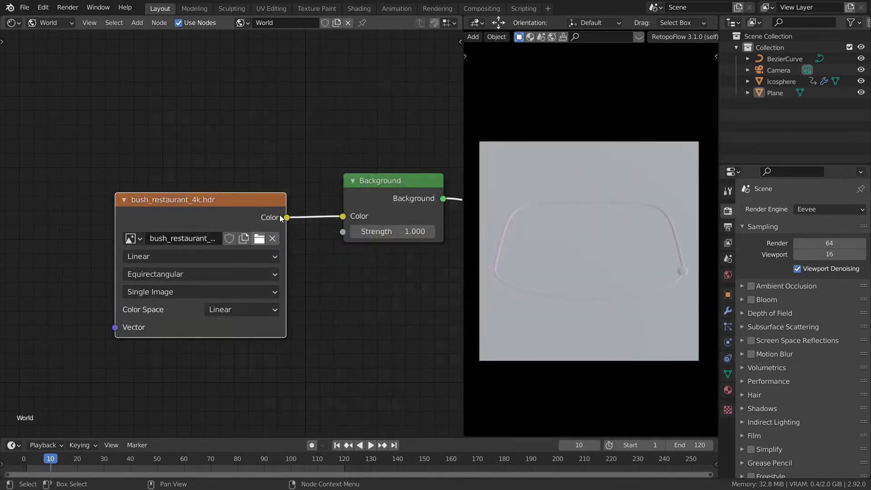
- Try adjusting the Background node's Strength for the environment lighting
{"action": "middle_click_drag", "start_coordinate": [270, 208], "coordinate": [248, 208]}
{"action": "scroll", "coordinate": [240, 230], "scroll_direction": "up", "scroll_amount": 2}
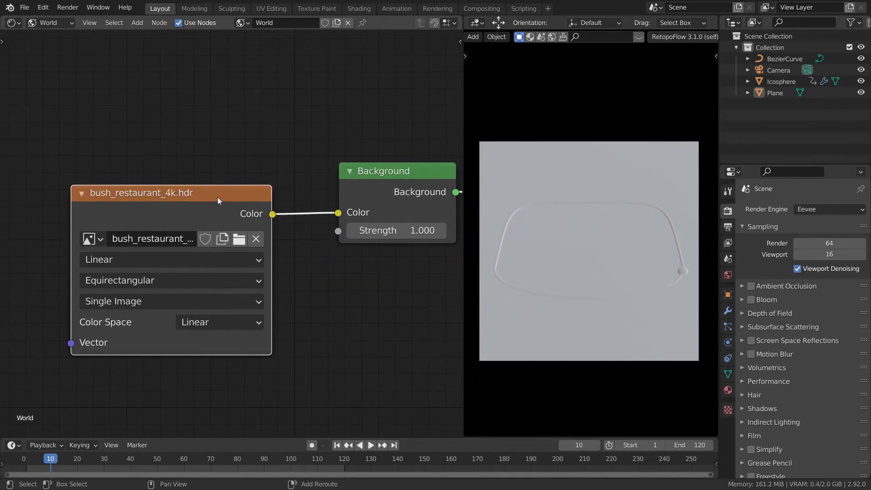
{"action": "middle_click_drag", "start_coordinate": [317, 207], "coordinate": [148, 228]}
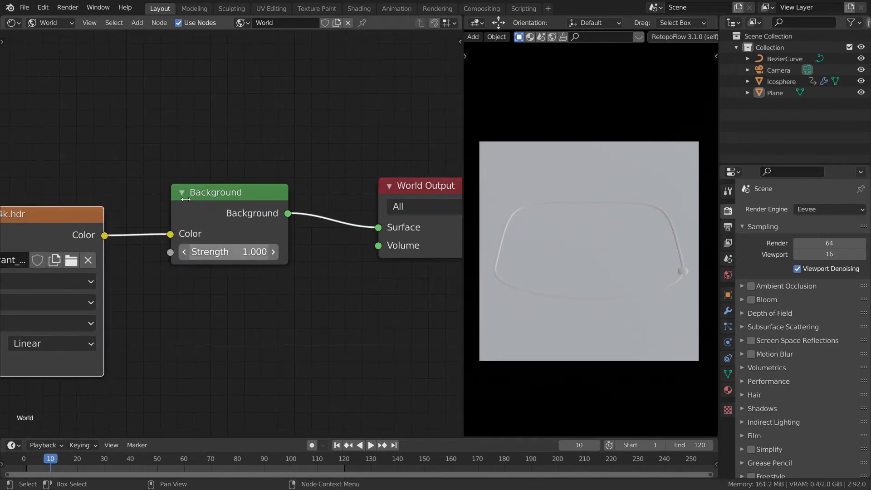
{"action": "mouse_move", "coordinate": [227, 252]}
{"action": "left_mouse_down"}
{"action": "mouse_move", "coordinate": [345, 252]}
{"action": "mouse_move", "coordinate": [233, 252]}
{"action": "left_mouse_up"}
- Add a Mapping node and connect its Vector output to the environment texture's Vector input
{"action": "scroll", "coordinate": [236, 241], "scroll_direction": "down", "scroll_amount": 3}
{"action": "middle_click_drag", "start_coordinate": [154, 281], "coordinate": [248, 244]}
{"action": "middle_click_drag", "start_coordinate": [178, 195], "coordinate": [220, 145]}
{"action": "key", "text": "shift+a"}
{"action": "key", "text": "s"}
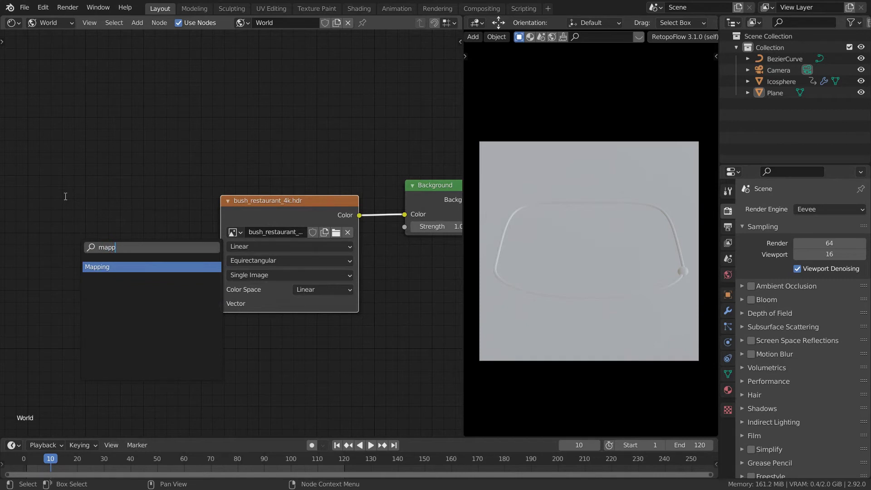
{"action": "key", "text": "Return"}
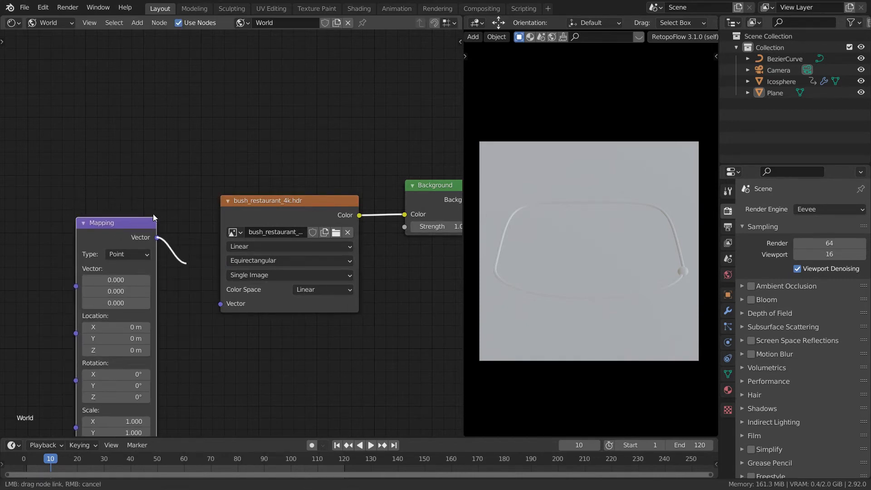
{"action": "key", "text": "g"}
{"action": "left_click", "coordinate": [121, 160]}
- Add a Texture Coordinate node and connect its Generated output to the Mapping node's Vector input
{"action": "middle_click_drag", "start_coordinate": [3, 190], "coordinate": [105, 175]}
{"action": "key", "text": "shift+a"}
{"action": "type", "text": "s"}
{"action": "type", "text": "texture"}
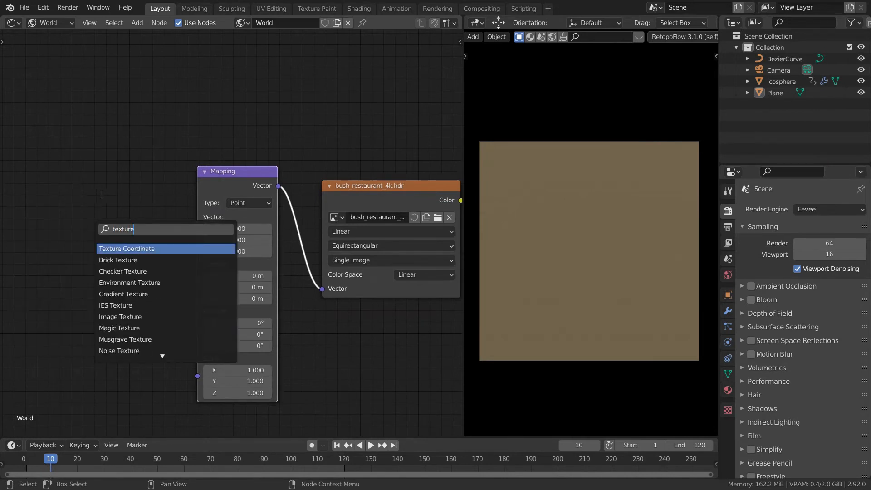
{"action": "key", "text": "Return"}
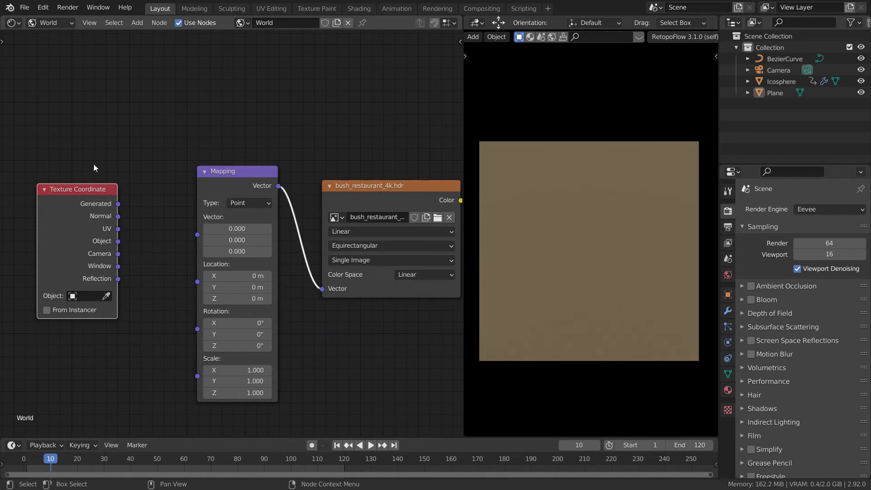
{"action": "left_click_drag", "start_coordinate": [118, 204], "coordinate": [197, 234]}
- Set the Mapping node's Z rotation to 150° to turn the environment lighting
{"action": "middle_click_drag", "start_coordinate": [268, 273], "coordinate": [195, 231]}
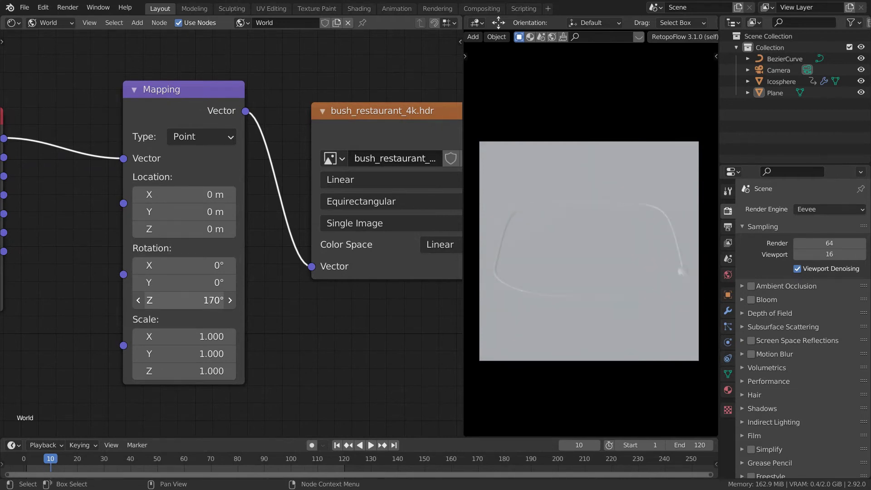
{"action": "left_click_drag", "start_coordinate": [184, 300], "coordinate": [172, 300]}
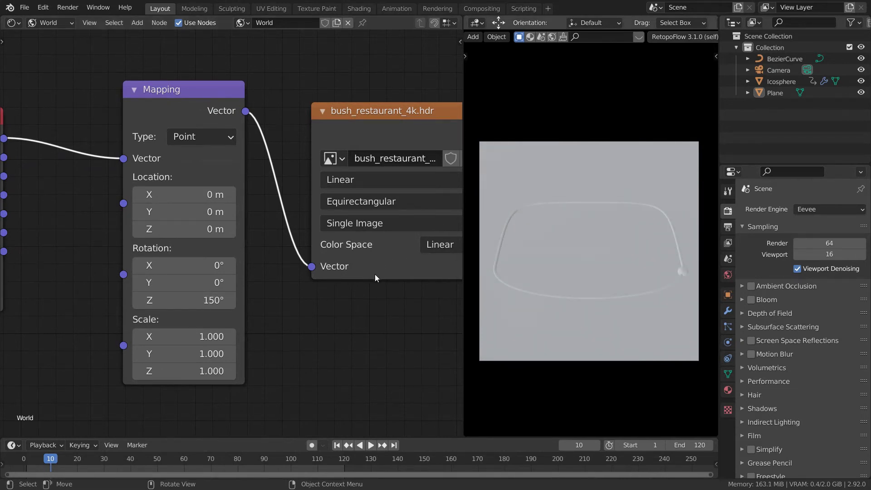
- Widen the rendered 3D viewport, leave the camera view and fine-tune the Mapping node's Z rotation against the visible environment
{"action": "left_click_drag", "start_coordinate": [463, 273], "coordinate": [255, 259]}
{"action": "middle_click_drag", "start_coordinate": [426, 179], "coordinate": [400, 179]}
{"action": "middle_click_drag", "start_coordinate": [62, 270], "coordinate": [76, 251]}
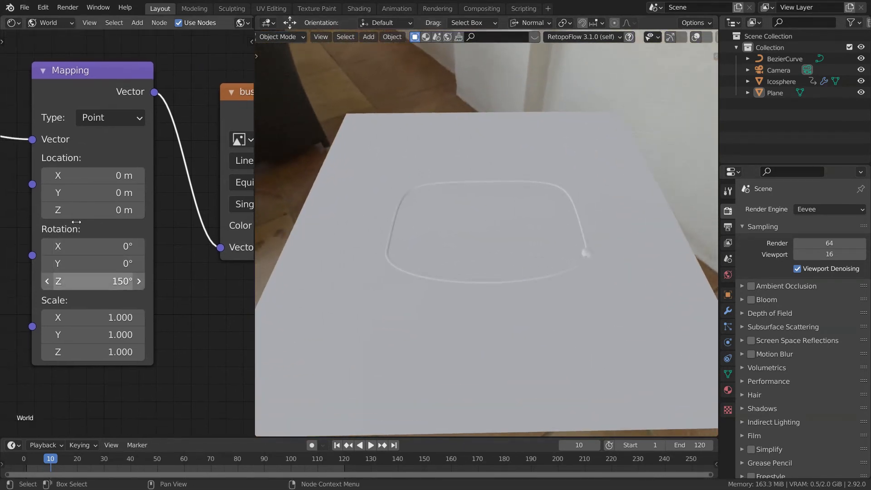
{"action": "left_click_drag", "start_coordinate": [76, 282], "coordinate": [118, 281]}
{"action": "middle_click_drag", "start_coordinate": [368, 182], "coordinate": [410, 160], "text": "ctrl"}
{"action": "mouse_move", "coordinate": [77, 281]}
{"action": "left_mouse_down"}
{"action": "mouse_move", "coordinate": [90, 281]}
{"action": "mouse_move", "coordinate": [45, 282]}
{"action": "mouse_move", "coordinate": [68, 282]}
{"action": "left_mouse_up"}
{"action": "middle_click_drag", "start_coordinate": [451, 204], "coordinate": [468, 187]}
- Examine the Background node and how the plane and curve are lit within the HDRI environment
{"action": "middle_click_drag", "start_coordinate": [159, 233], "coordinate": [125, 233]}
{"action": "scroll", "coordinate": [125, 232], "scroll_direction": "down", "scroll_amount": 8}
{"action": "middle_click_drag", "start_coordinate": [208, 231], "coordinate": [32, 274]}
{"action": "middle_click_drag", "start_coordinate": [422, 186], "coordinate": [436, 201]}
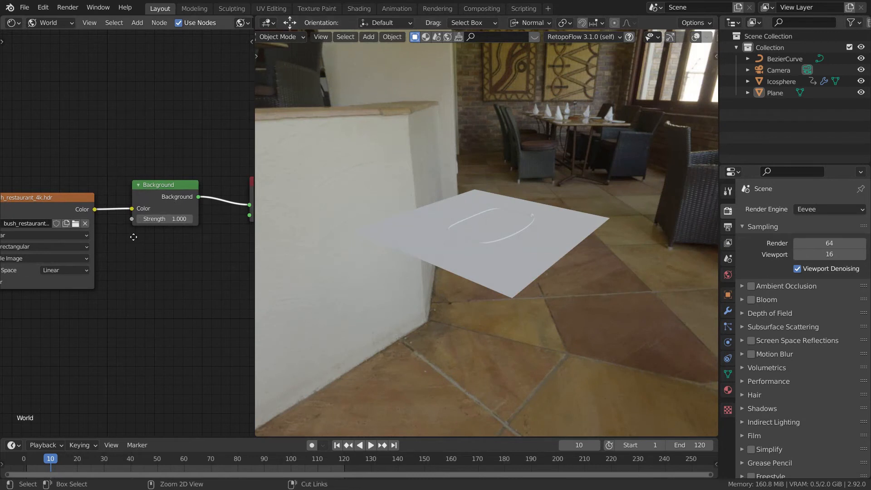
{"action": "scroll", "coordinate": [75, 241], "scroll_direction": "up", "scroll_amount": 2}
{"action": "scroll", "coordinate": [75, 242], "scroll_direction": "up", "scroll_amount": 2}
{"action": "middle_click_drag", "start_coordinate": [359, 189], "coordinate": [410, 183]}
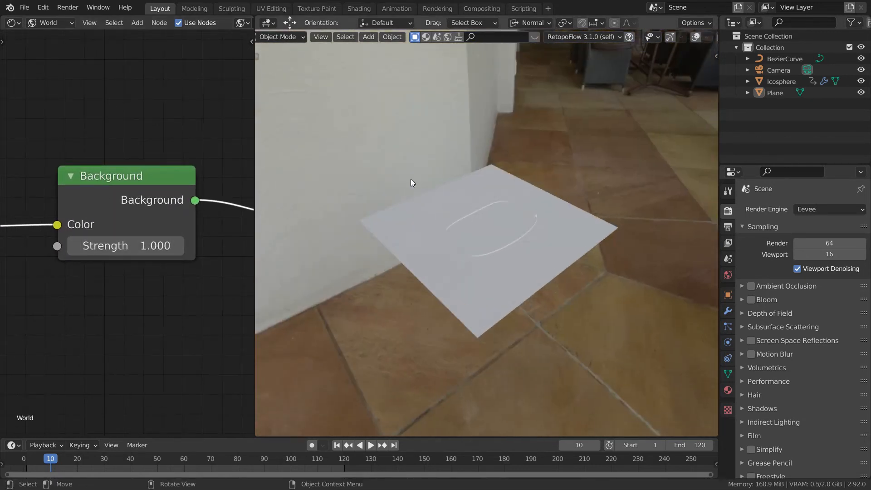
- Add an Area light to the scene at the 3D cursor on the plane
{"action": "key", "text": "shift+a"}
{"action": "mouse_move", "coordinate": [475, 348]}
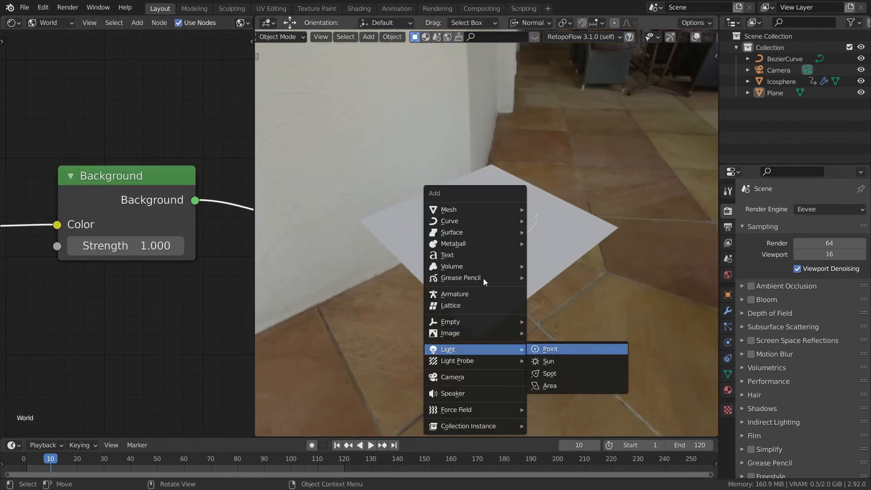
{"action": "key", "text": "Down"}
{"action": "key", "text": "Down"}
{"action": "key", "text": "Down"}
{"action": "key", "text": "Down"}
{"action": "key", "text": "Down"}
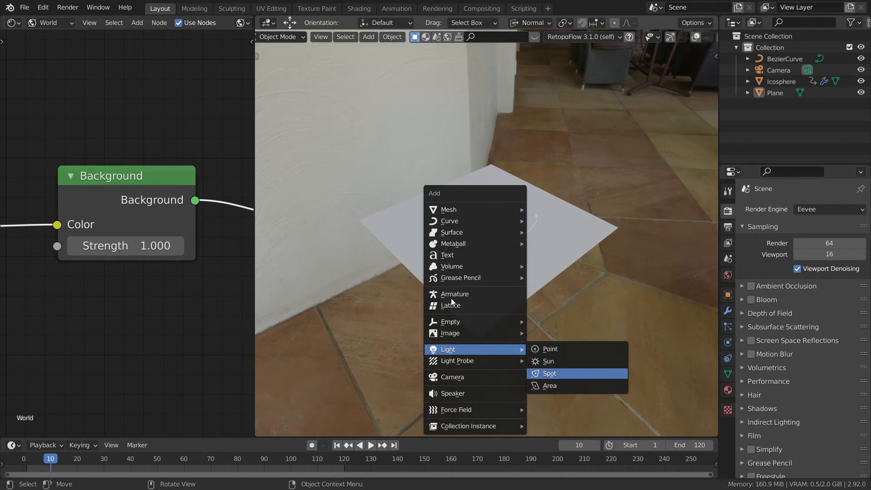
{"action": "key", "text": "Down"}
{"action": "key", "text": "Down"}
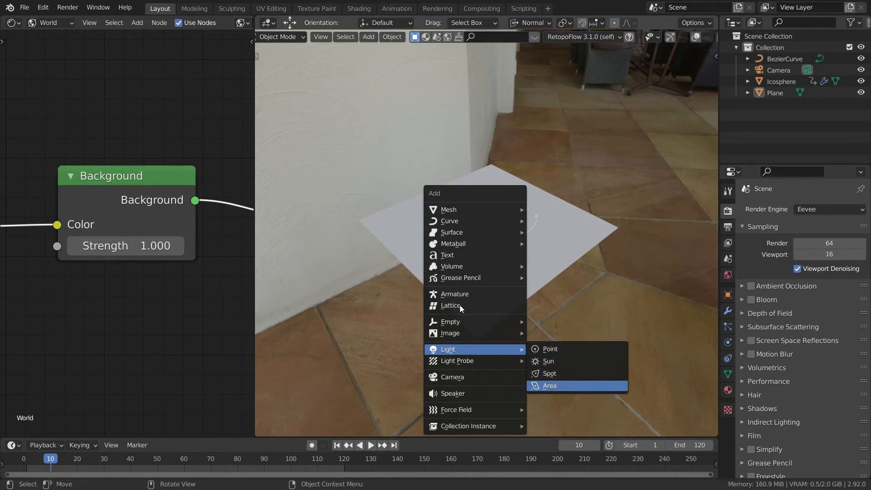
{"action": "key", "text": "Up"}
{"action": "key", "text": "Up"}
{"action": "key", "text": "Down"}
{"action": "key", "text": "Down"}
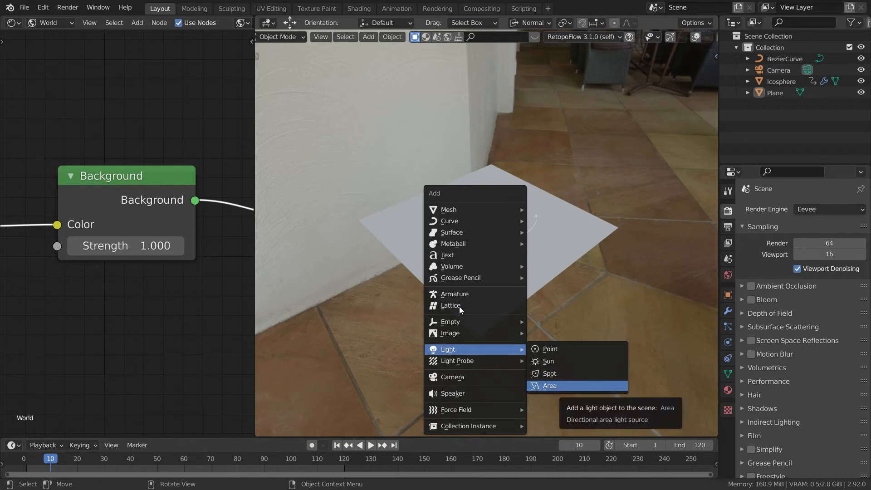
{"action": "key", "text": "Return"}
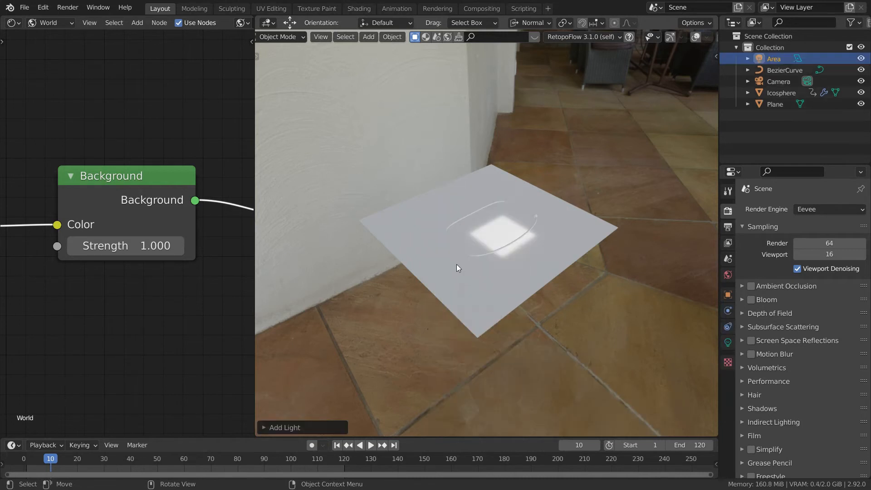
- Raise the Area light above the plane along its local Z axis and view the lighting from several angles
{"action": "middle_click_drag", "start_coordinate": [457, 264], "coordinate": [439, 181]}
{"action": "key", "text": "g"}
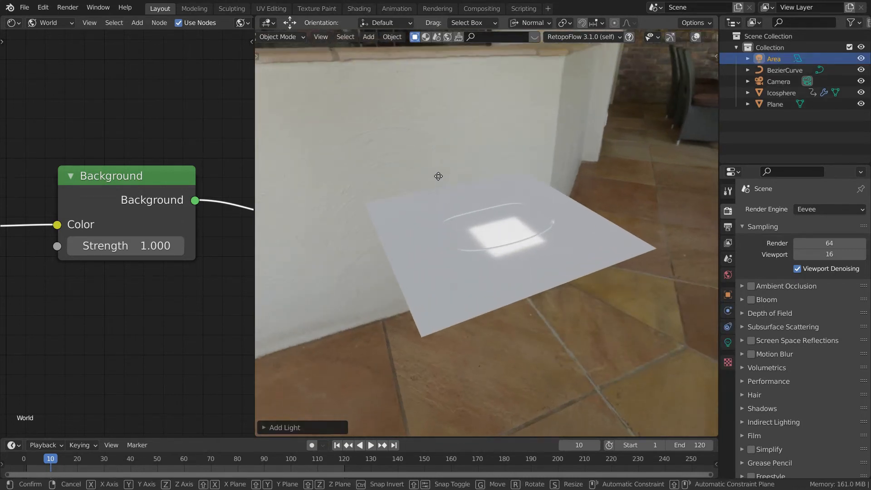
{"action": "key", "text": "z"}
{"action": "key", "text": "z"}
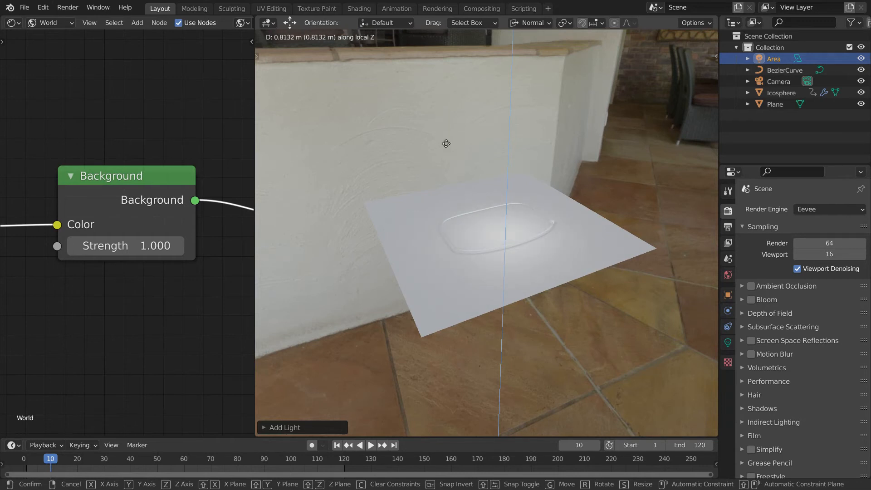
{"action": "left_click", "coordinate": [447, 132]}
{"action": "middle_click_drag", "start_coordinate": [450, 176], "coordinate": [449, 158], "text": "ctrl"}
{"action": "mouse_move", "coordinate": [449, 164]}
{"action": "middle_mouse_down"}
{"action": "mouse_move", "coordinate": [446, 135]}
{"action": "mouse_move", "coordinate": [454, 179]}
{"action": "middle_mouse_up"}
{"action": "middle_click_drag", "start_coordinate": [455, 179], "coordinate": [457, 131], "text": "ctrl"}
{"action": "middle_click_drag", "start_coordinate": [424, 188], "coordinate": [442, 211]}
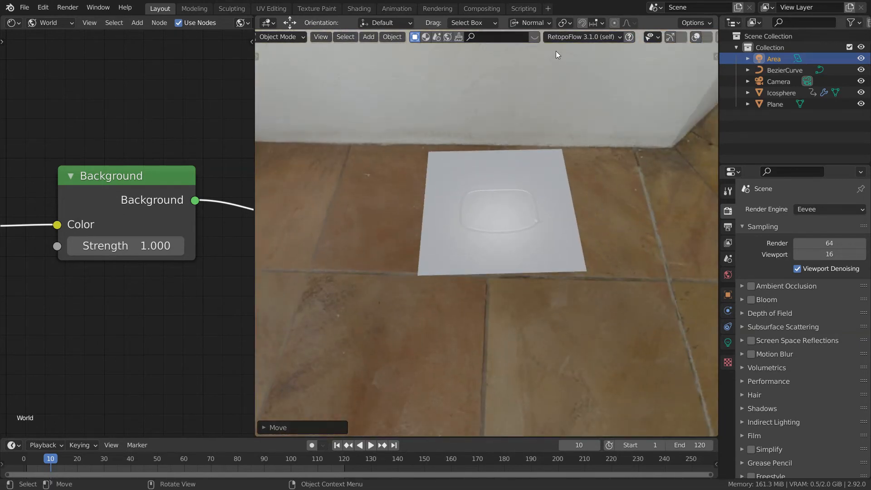
- Show the viewport gizmos and overlays, and scale up the Area light until it is larger than the plane
{"action": "left_click", "coordinate": [670, 37]}
{"action": "left_click", "coordinate": [696, 38]}
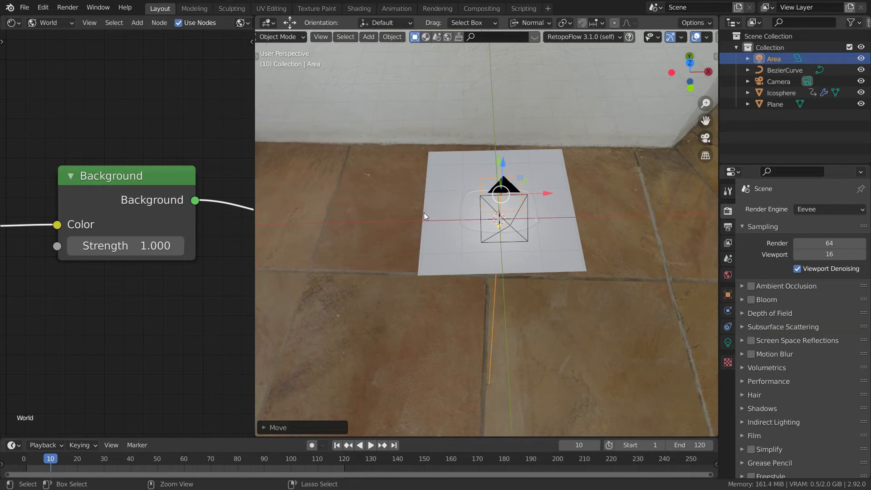
{"action": "scroll", "coordinate": [352, 178], "scroll_direction": "up", "scroll_amount": 2}
{"action": "middle_click_drag", "start_coordinate": [345, 175], "coordinate": [445, 136]}
{"action": "key", "text": "s"}
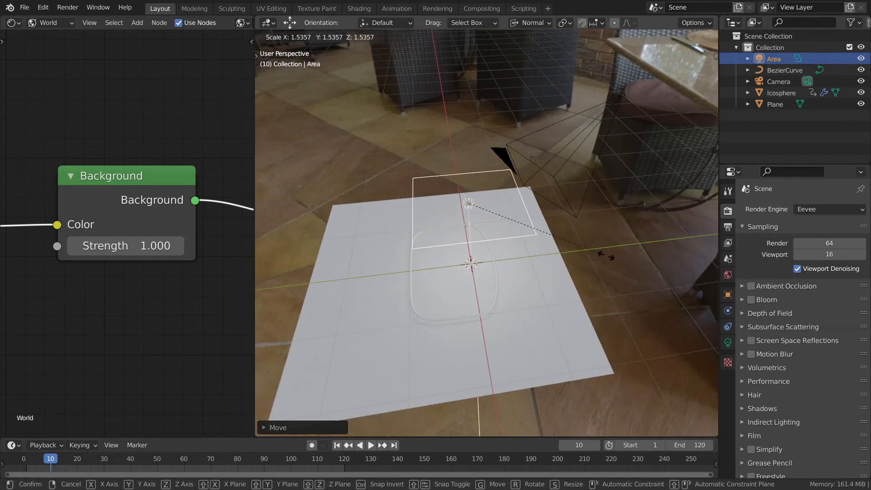
{"action": "left_click", "coordinate": [359, 327]}
{"action": "middle_click_drag", "start_coordinate": [334, 259], "coordinate": [393, 136]}
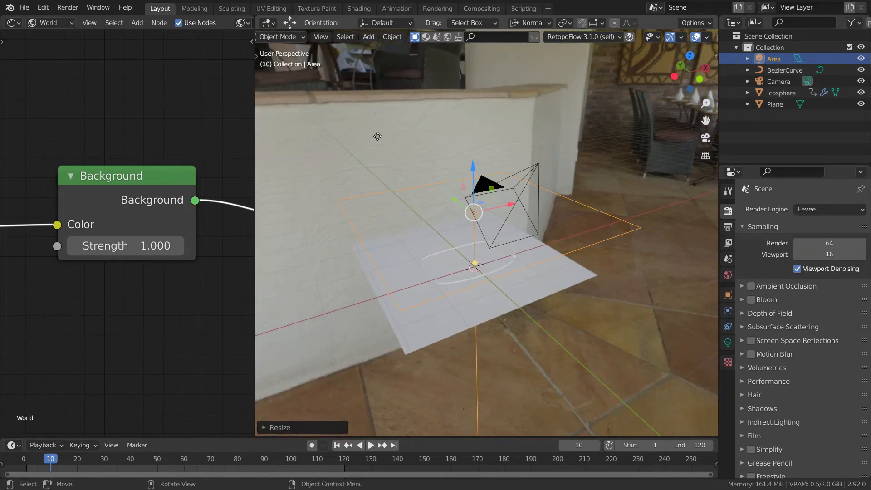
- Raise the enlarged Area light higher above the plane along its local Z axis
{"action": "key", "text": "g"}
{"action": "key", "text": "z"}
{"action": "key", "text": "z"}
{"action": "left_click", "coordinate": [373, 89]}
{"action": "middle_click_drag", "start_coordinate": [389, 177], "coordinate": [415, 169]}
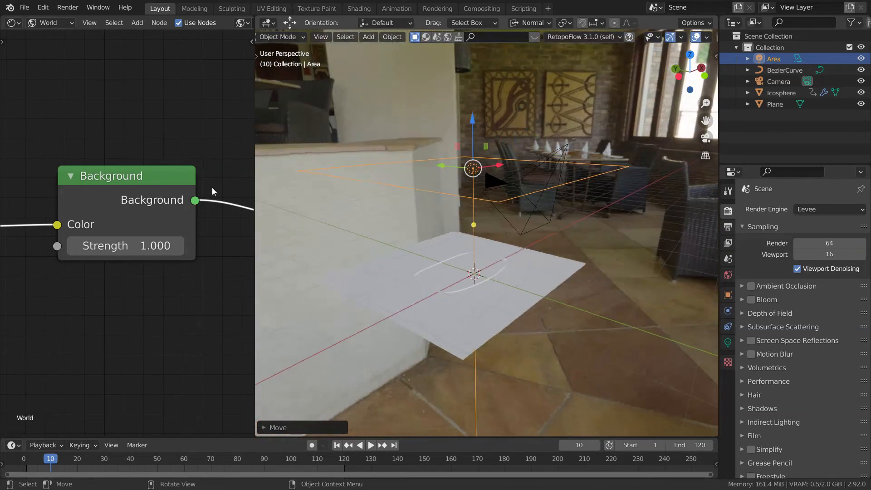
- Set the Background node's Strength to 0.5 to dim the HDRI environment
{"action": "middle_click_drag", "start_coordinate": [81, 215], "coordinate": [109, 234]}
{"action": "middle_click_drag", "start_coordinate": [110, 235], "coordinate": [123, 179], "text": "ctrl"}
{"action": "left_click_drag", "start_coordinate": [136, 233], "coordinate": [107, 234]}
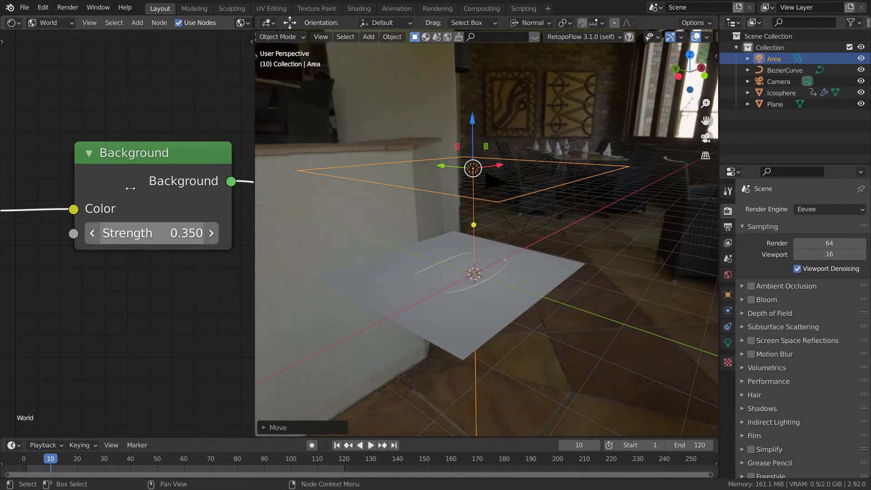
{"action": "left_click", "coordinate": [131, 233]}
{"action": "type", "text": "0.5"}
{"action": "key", "text": "Return"}
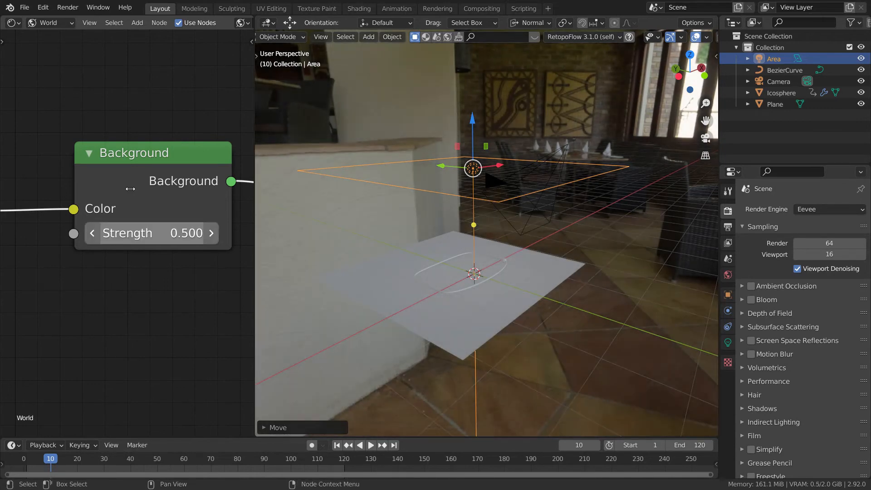
- Move the Area light to the plane's negative X side and rotate it about -40° around its local Y axis to face the plane
{"action": "middle_click_drag", "start_coordinate": [379, 182], "coordinate": [416, 153]}
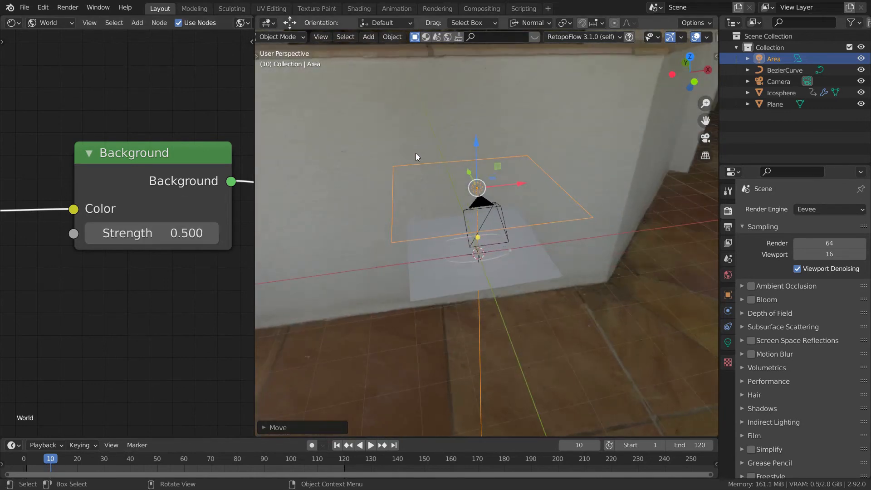
{"action": "key", "text": "g"}
{"action": "left_click", "coordinate": [377, 144]}
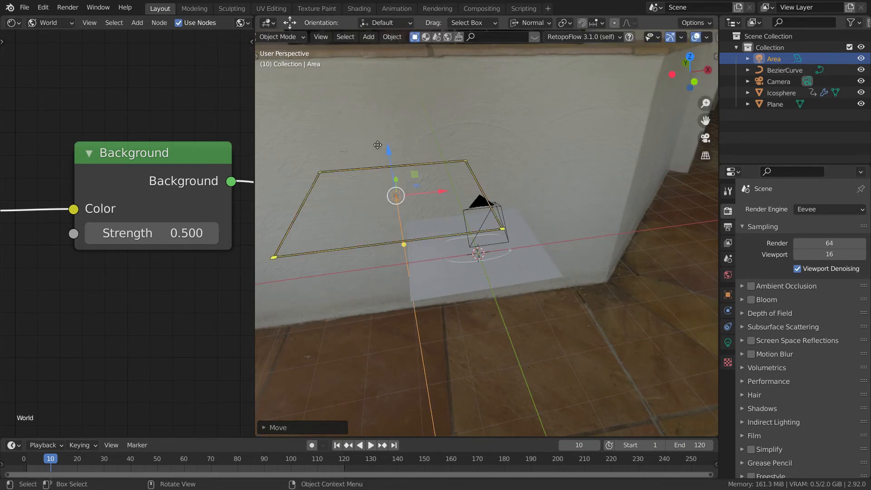
{"action": "key", "text": "r"}
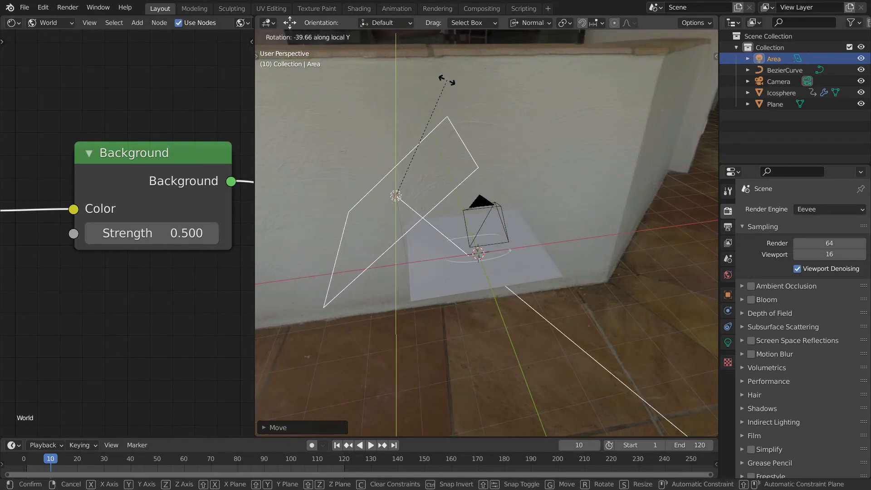
{"action": "left_click", "coordinate": [357, 65]}
- Duplicate the Area light in place, switch the transform orientation to Global and rotate the copy 180° about Z
{"action": "key", "text": "shift+d"}
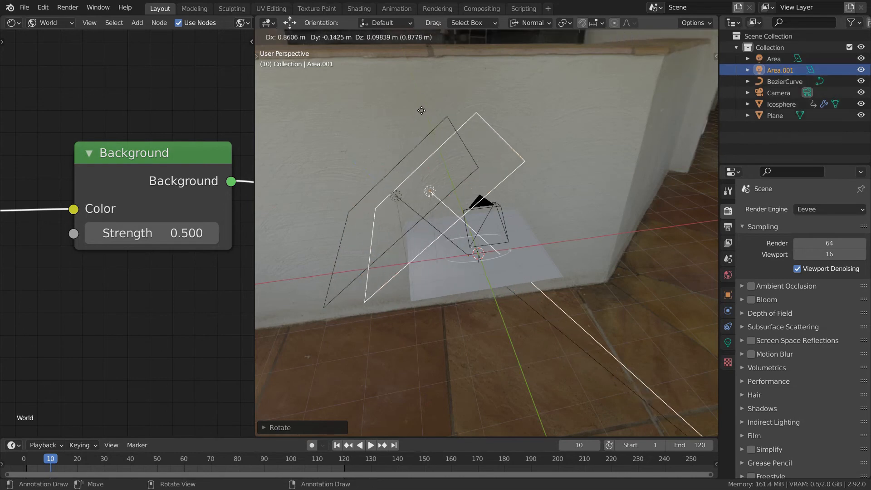
{"action": "right_click", "coordinate": [416, 117]}
{"action": "mouse_move", "coordinate": [416, 117]}
{"action": "middle_mouse_down"}
{"action": "mouse_move", "coordinate": [363, 142]}
{"action": "mouse_move", "coordinate": [413, 124]}
{"action": "middle_mouse_up"}
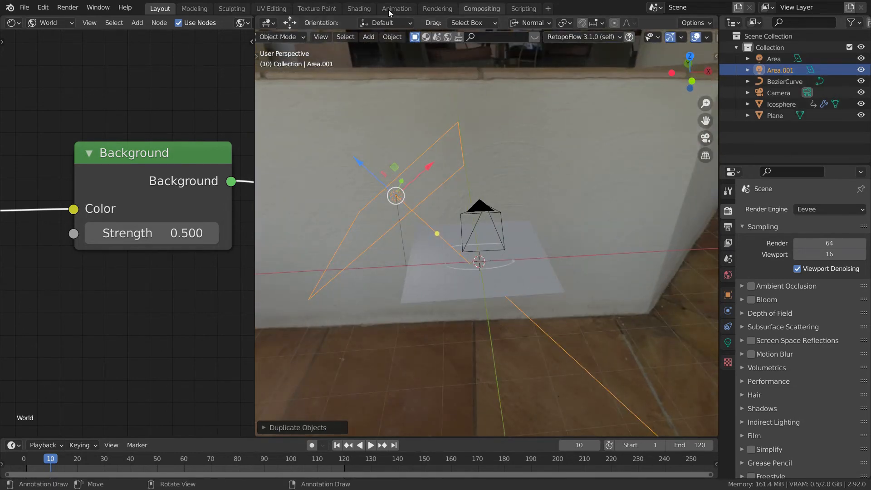
{"action": "left_click", "coordinate": [530, 22]}
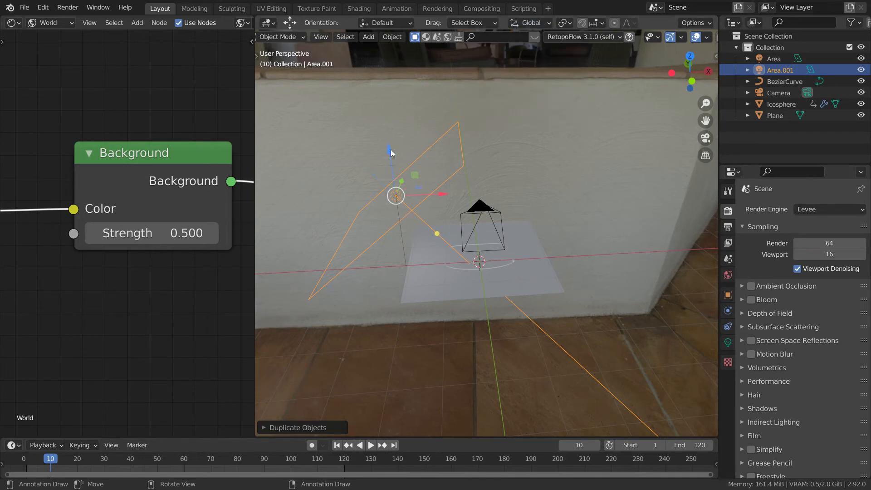
{"action": "type", "text": "r"}
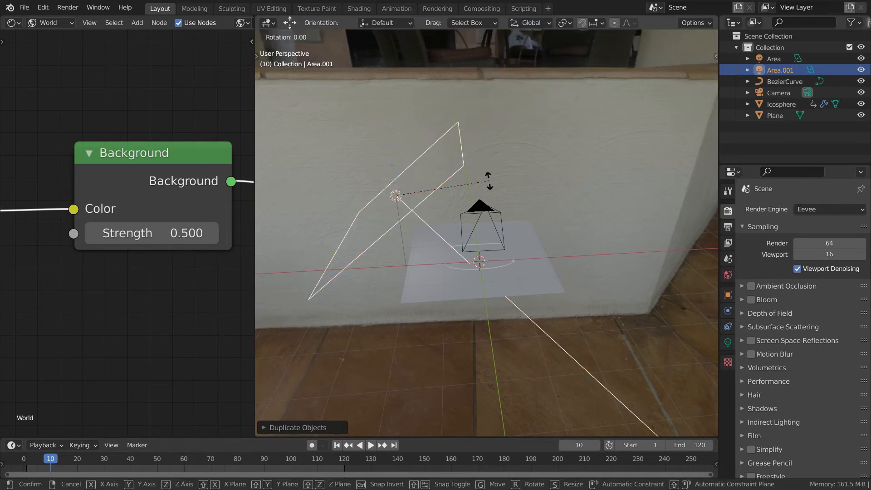
{"action": "type", "text": "z180"}
{"action": "key", "text": "Return"}
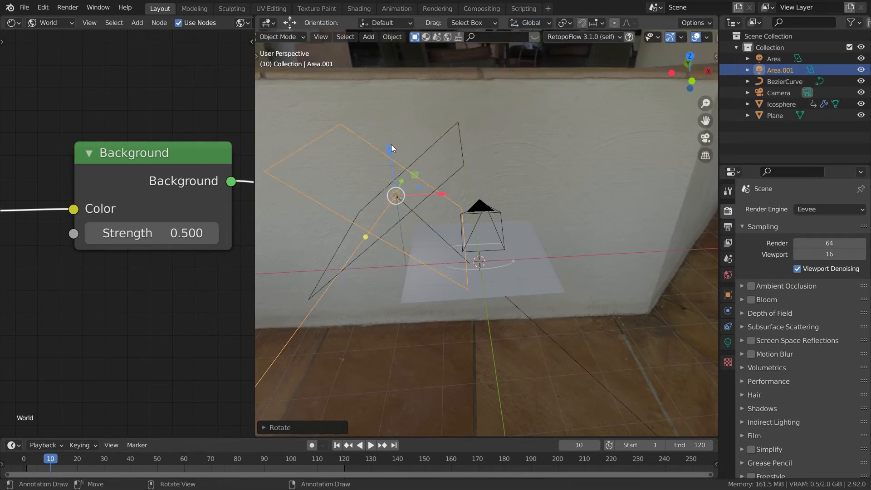
- Move the duplicated light along the global X axis to the opposite side of the plane
{"action": "key", "text": "g"}
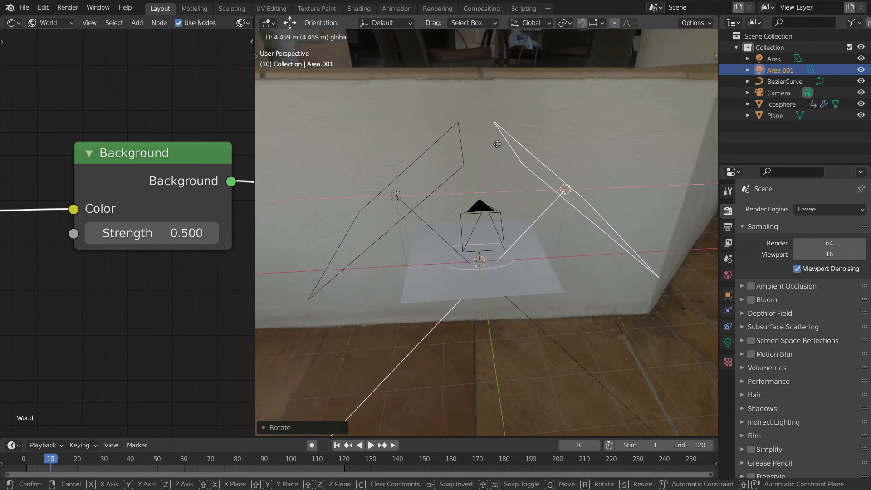
{"action": "left_click", "coordinate": [547, 144]}
{"action": "middle_click_drag", "start_coordinate": [547, 144], "coordinate": [379, 238]}
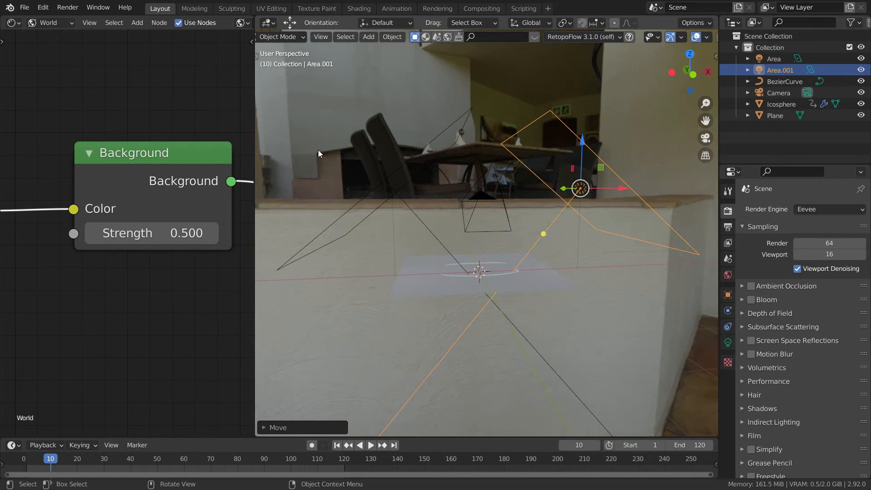
- Move the original light farther from the plane along global X and adjust the duplicate's X position to match
{"action": "left_click", "coordinate": [347, 147]}
{"action": "key", "text": "g"}
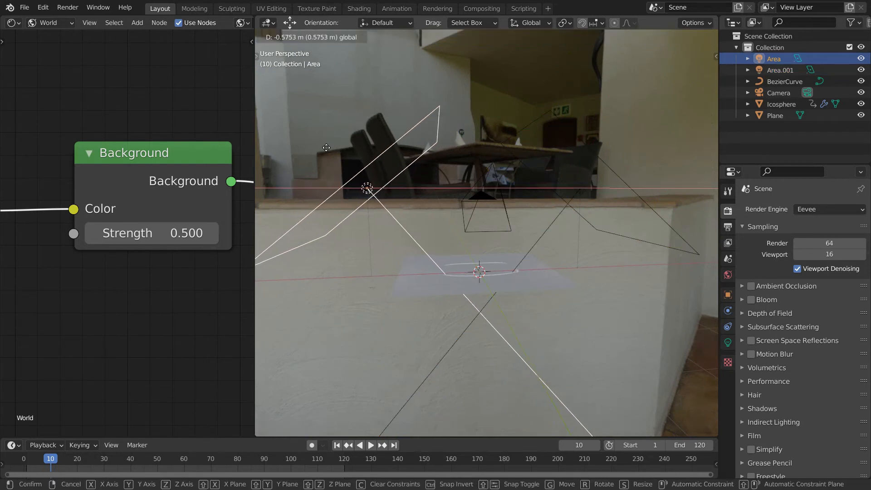
{"action": "left_click", "coordinate": [326, 147]}
{"action": "left_click", "coordinate": [487, 155]}
{"action": "middle_click_drag", "start_coordinate": [478, 162], "coordinate": [312, 253]}
{"action": "key", "text": "g"}
{"action": "key", "text": "x"}
{"action": "left_click", "coordinate": [503, 150]}
{"action": "middle_click_drag", "start_coordinate": [407, 197], "coordinate": [409, 164]}
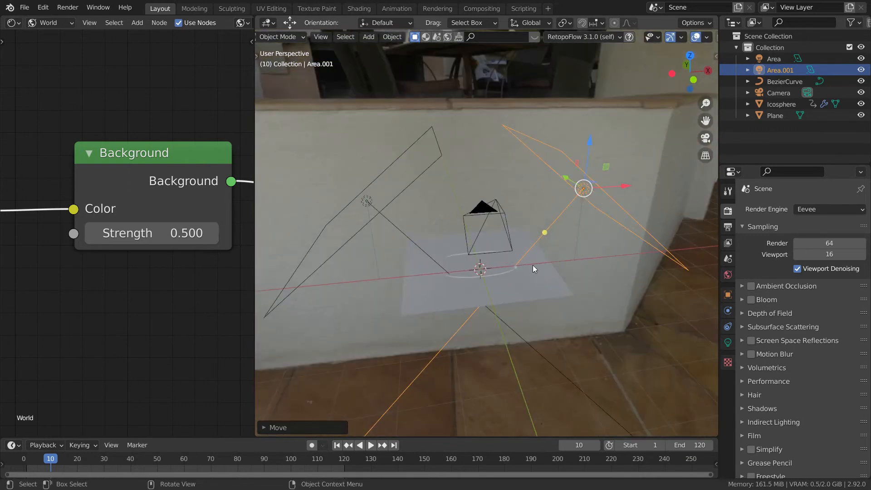
- Show the duplicated light's data properties and switch the node editor's shader type to Object
{"action": "left_click", "coordinate": [728, 342]}
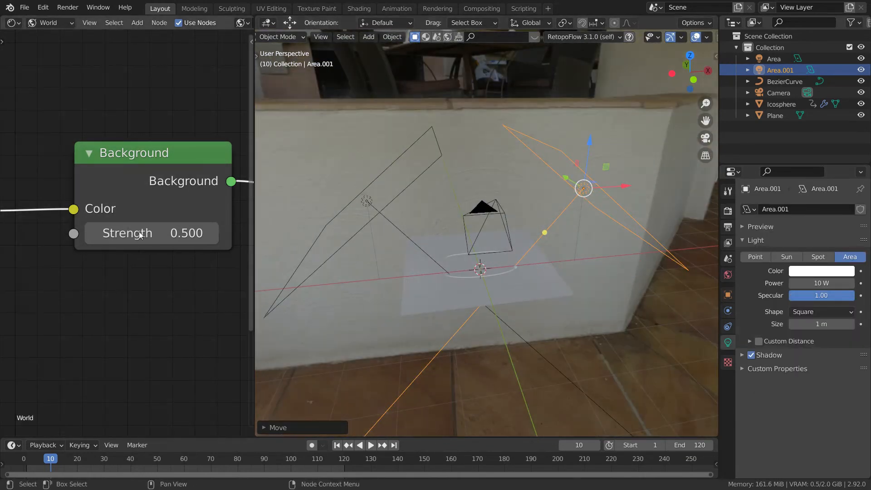
{"action": "left_click", "coordinate": [50, 23]}
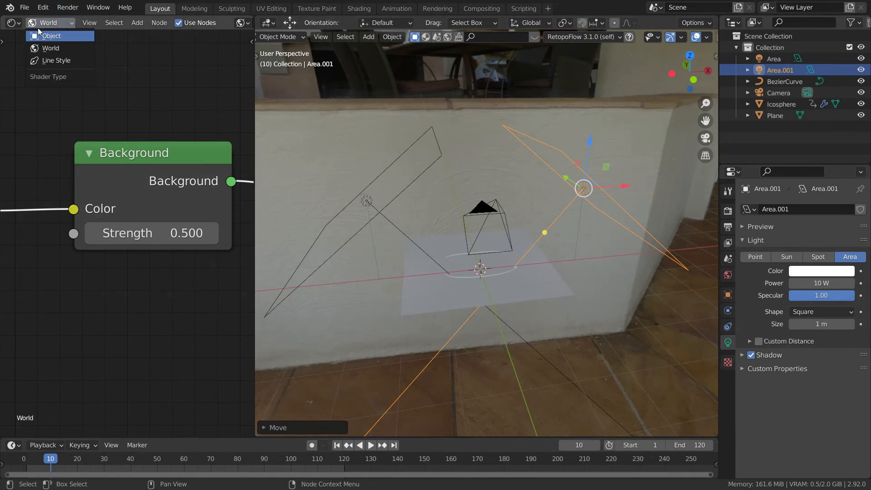
{"action": "left_click", "coordinate": [46, 32]}
{"action": "mouse_move", "coordinate": [437, 244]}
{"action": "middle_mouse_down", "text": "ctrl"}
{"action": "mouse_move", "coordinate": [461, 211]}
{"action": "mouse_move", "coordinate": [409, 217]}
{"action": "mouse_move", "coordinate": [436, 230]}
{"action": "mouse_move", "coordinate": [428, 241]}
{"action": "middle_mouse_up", "text": "ctrl"}
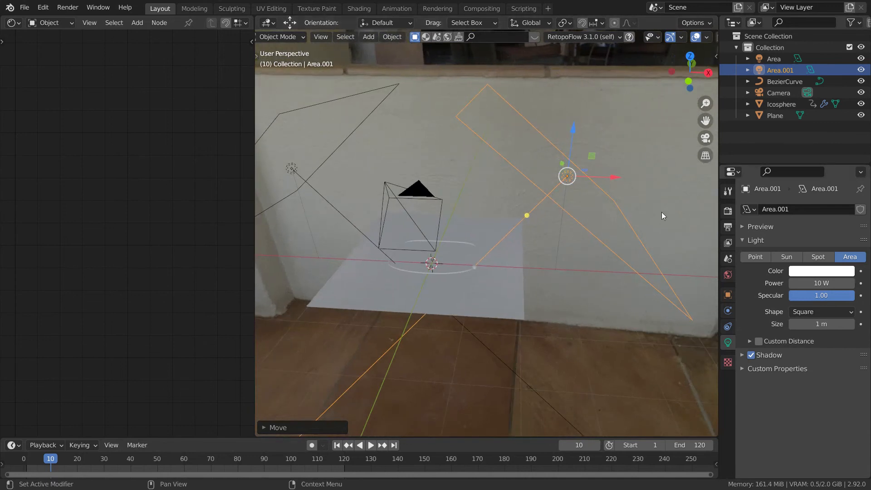
- Set the duplicated Area light's power to 60 W
{"action": "left_click", "coordinate": [821, 271]}
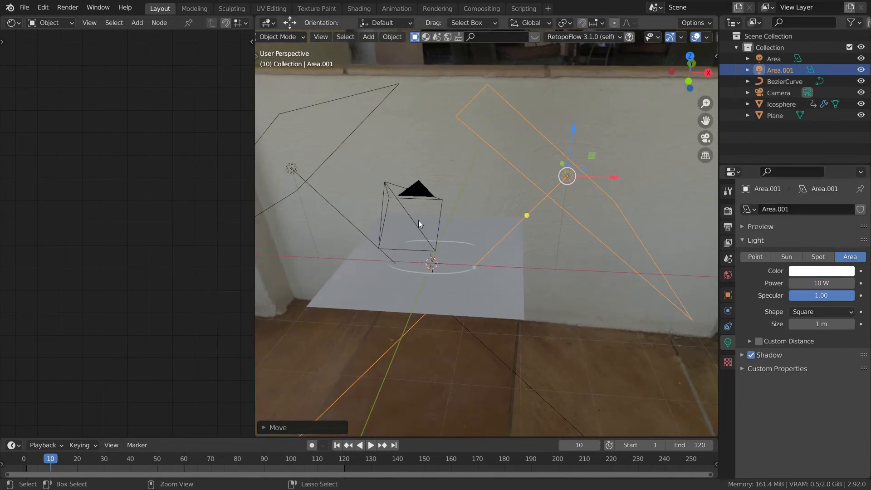
{"action": "scroll", "coordinate": [418, 219], "scroll_direction": "up", "scroll_amount": 2}
{"action": "left_click", "coordinate": [822, 283]}
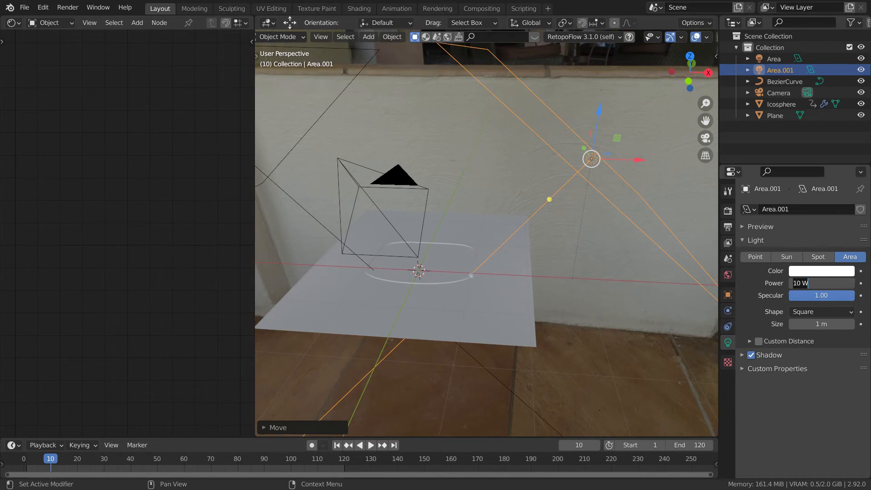
{"action": "type", "text": "60"}
{"action": "key", "text": "Return"}
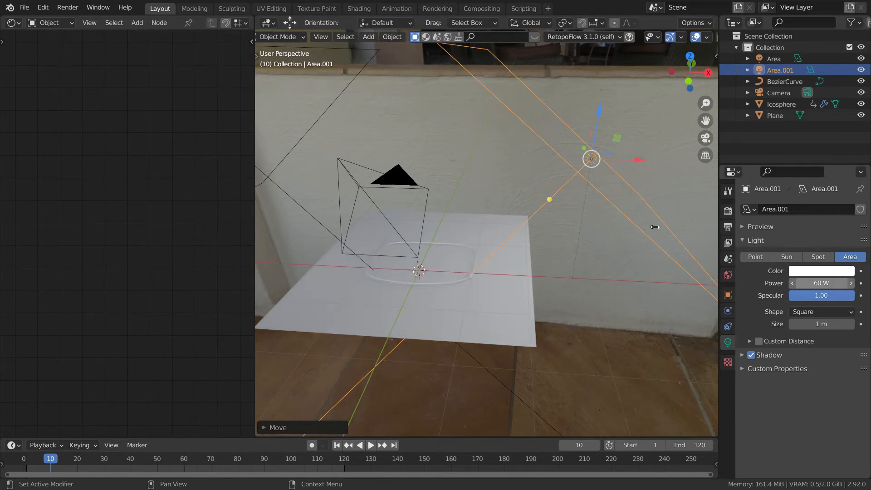
- Try stronger power values of 91 W and 200 W on the duplicated light and check its colour setting
{"action": "left_click_drag", "start_coordinate": [822, 283], "coordinate": [854, 284]}
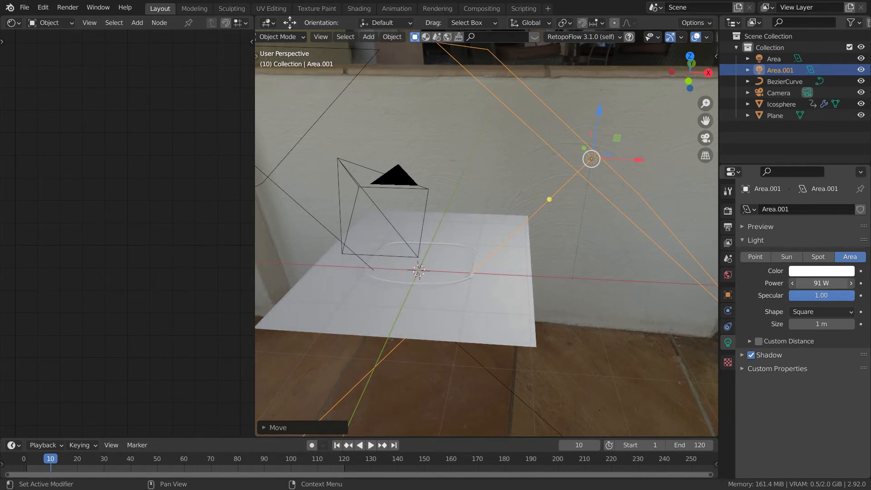
{"action": "left_click", "coordinate": [821, 283]}
{"action": "type", "text": "200"}
{"action": "key", "text": "Return"}
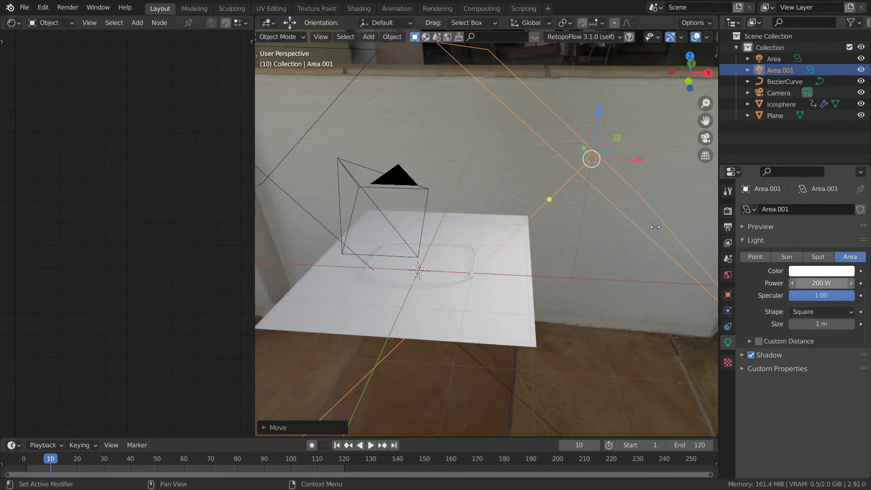
{"action": "left_click", "coordinate": [812, 271]}
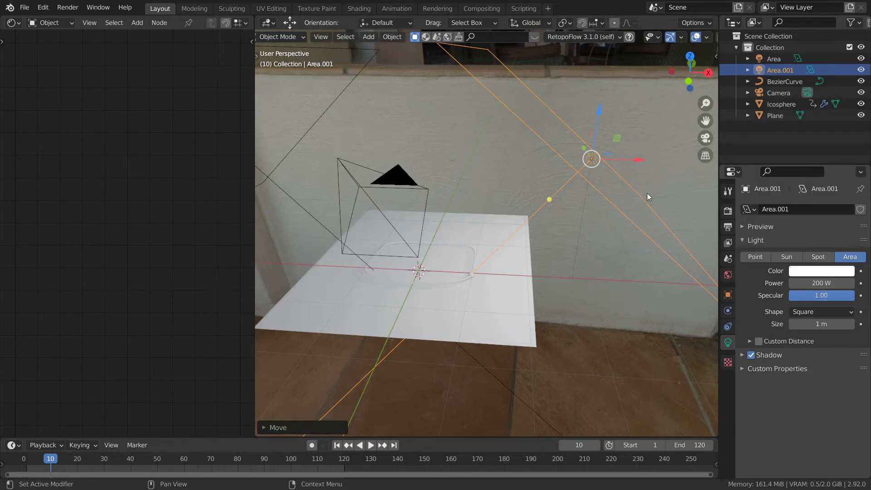
{"action": "left_click", "coordinate": [815, 271]}
{"action": "mouse_move", "coordinate": [796, 161]}
{"action": "left_mouse_down"}
{"action": "mouse_move", "coordinate": [812, 164]}
{"action": "mouse_move", "coordinate": [812, 178]}
{"action": "mouse_move", "coordinate": [790, 146]}
{"action": "mouse_move", "coordinate": [812, 144]}
{"action": "mouse_move", "coordinate": [814, 169]}
{"action": "mouse_move", "coordinate": [796, 161]}
{"action": "left_mouse_up"}
{"action": "middle_click_drag", "start_coordinate": [382, 250], "coordinate": [397, 218], "text": "ctrl"}
- Return the duplicated light's power to 60 W
{"action": "left_click", "coordinate": [817, 283]}
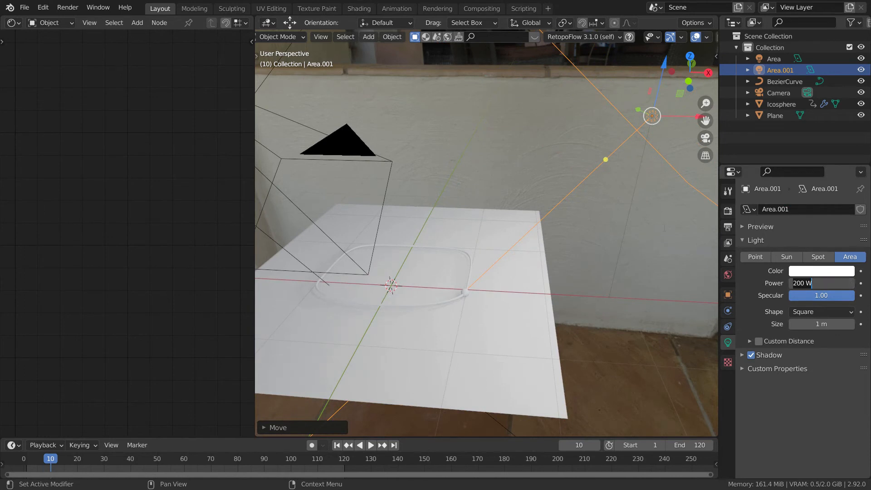
{"action": "type", "text": "60"}
{"action": "key", "text": "Return"}
{"action": "middle_click_drag", "start_coordinate": [420, 207], "coordinate": [408, 281], "text": "ctrl"}
- Set the original Area light's power to 60 W and view the scene through the camera
{"action": "left_click", "coordinate": [290, 143]}
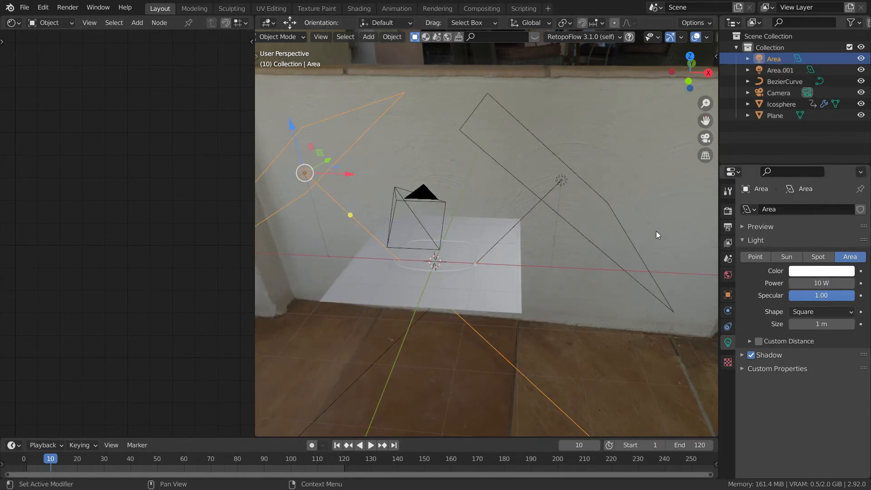
{"action": "left_click", "coordinate": [821, 283]}
{"action": "type", "text": "60"}
{"action": "key", "text": "Return"}
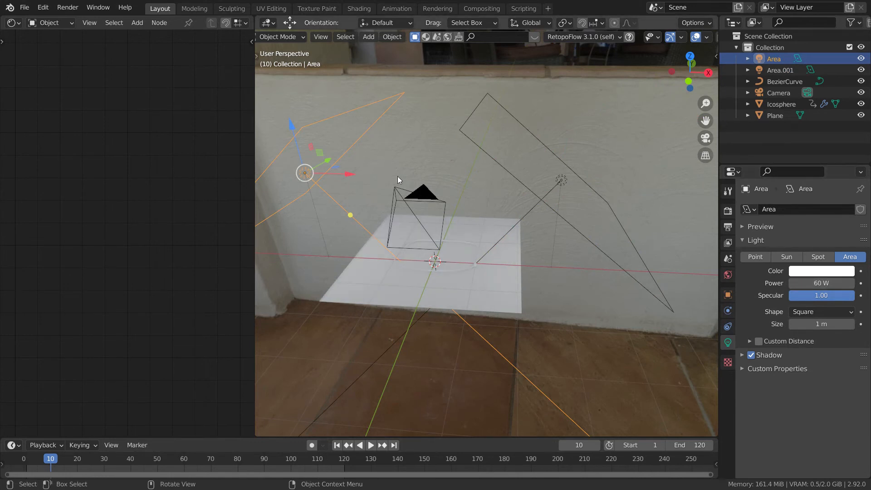
{"action": "key", "text": "KP_0"}
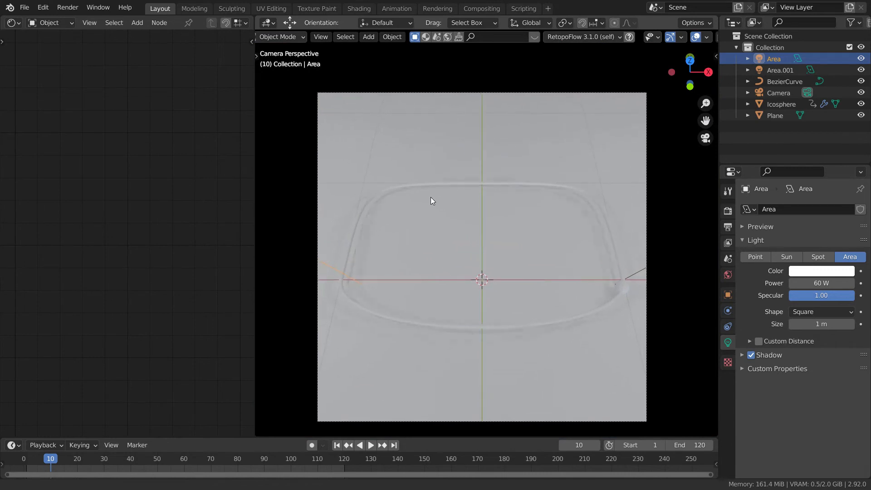
{"action": "middle_click_drag", "start_coordinate": [431, 198], "coordinate": [451, 169], "text": "shift"}
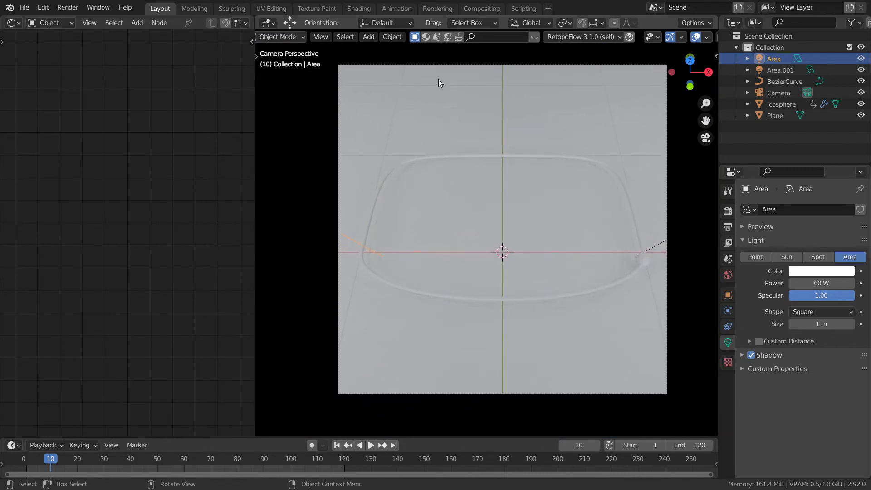
- Select the icosphere and play its animation along the curve through the camera, stopping partway through the loop
{"action": "left_click", "coordinate": [439, 79]}
{"action": "left_click", "coordinate": [443, 167]}
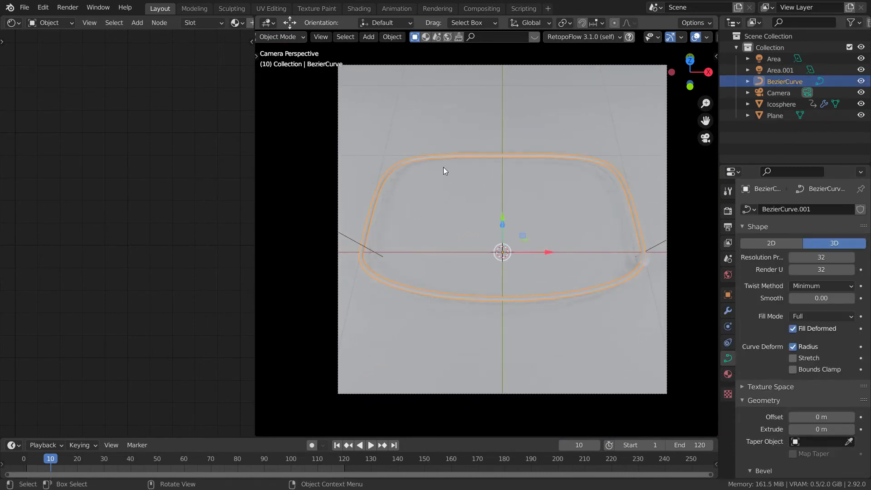
{"action": "left_click", "coordinate": [517, 210]}
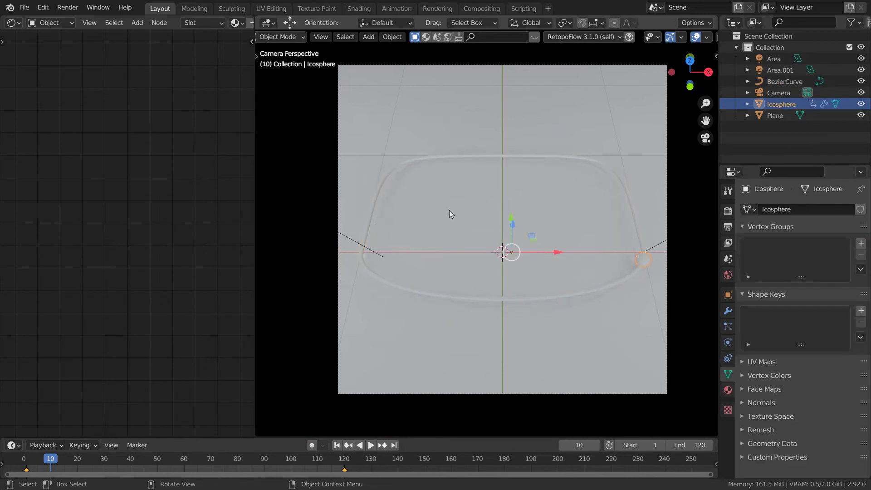
{"action": "key", "text": "space"}
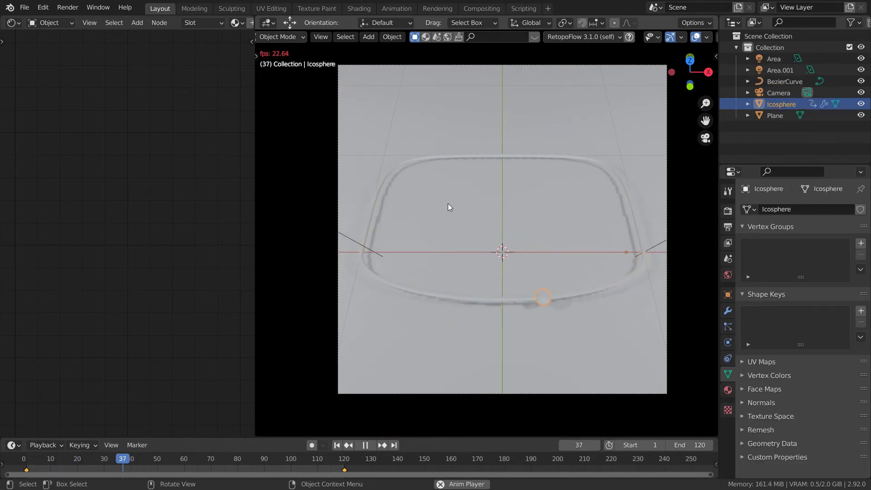
{"action": "key", "text": "space"}
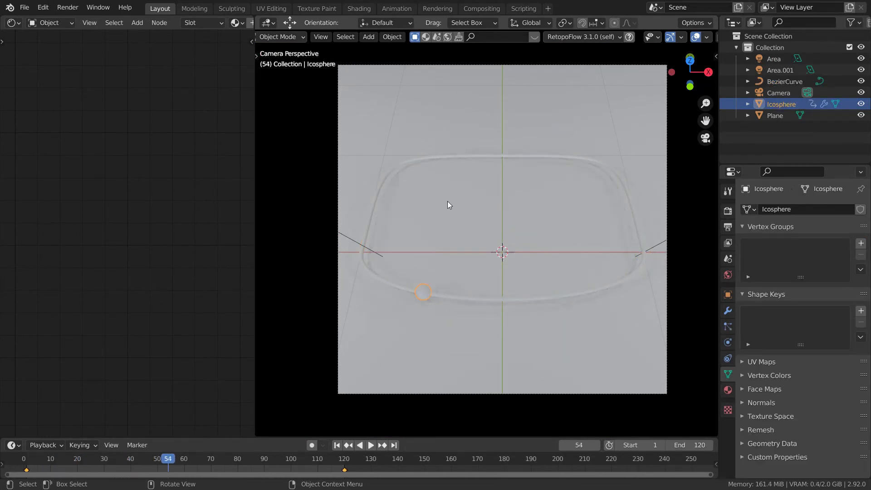
- Widen the shader editor and give the icosphere a new material named ELECTRON
{"action": "left_click", "coordinate": [363, 106]}
{"action": "key", "text": "ctrl+z"}
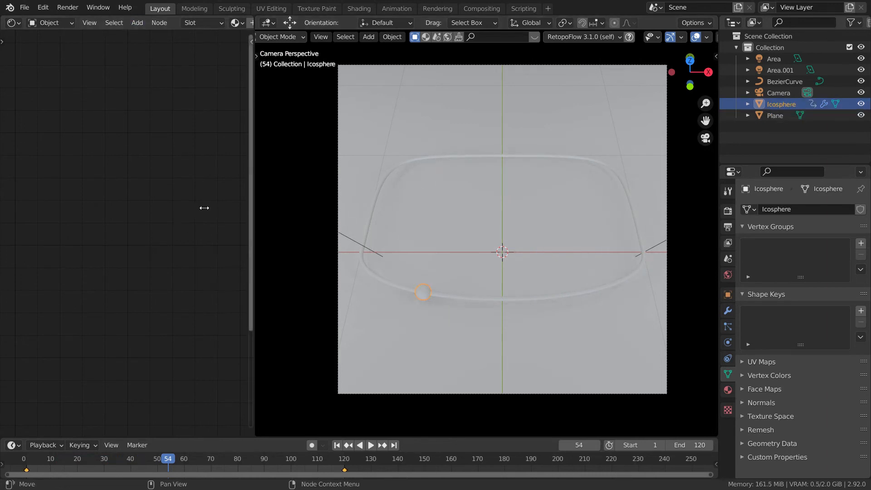
{"action": "left_click_drag", "start_coordinate": [253, 208], "coordinate": [301, 206]}
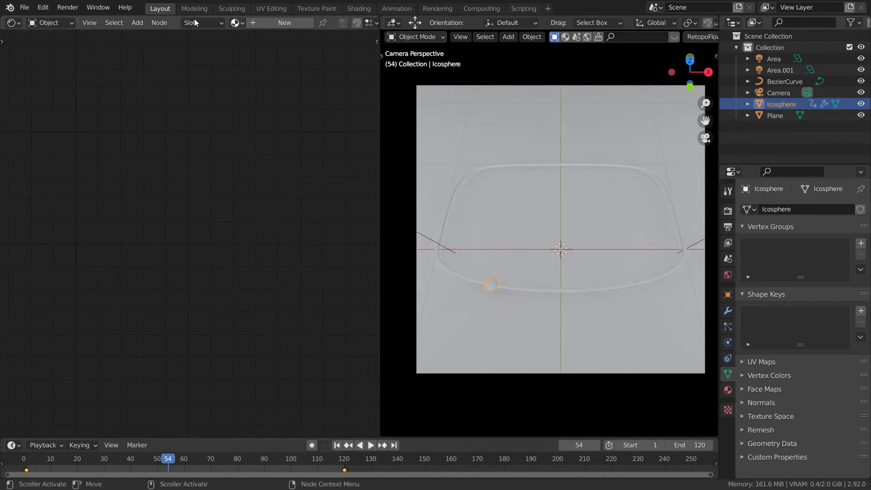
{"action": "left_click", "coordinate": [284, 22]}
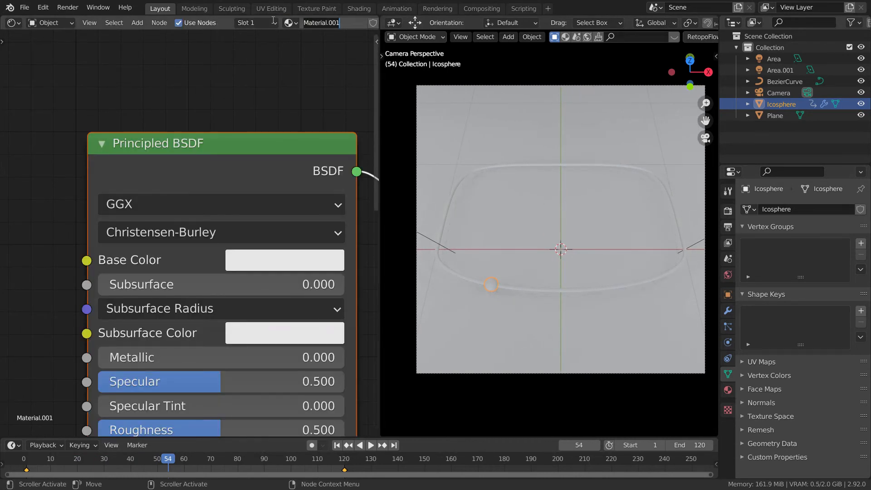
{"action": "type", "text": "ELECTRON"}
{"action": "key", "text": "Return"}
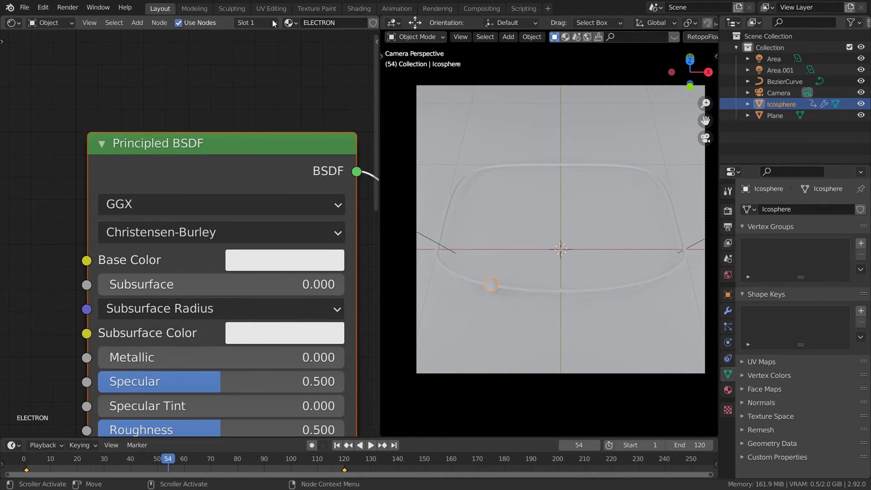
- Set the ELECTRON material's Emission colour to white with a value of 1.000
{"action": "scroll", "coordinate": [105, 101], "scroll_direction": "down", "scroll_amount": 2}
{"action": "middle_click_drag", "start_coordinate": [105, 101], "coordinate": [103, 112], "text": "ctrl"}
{"action": "left_click", "coordinate": [79, 207]}
{"action": "middle_click_drag", "start_coordinate": [88, 243], "coordinate": [92, 121]}
{"action": "middle_click_drag", "start_coordinate": [80, 224], "coordinate": [82, 188]}
{"action": "middle_click_drag", "start_coordinate": [89, 240], "coordinate": [91, 200], "text": "ctrl"}
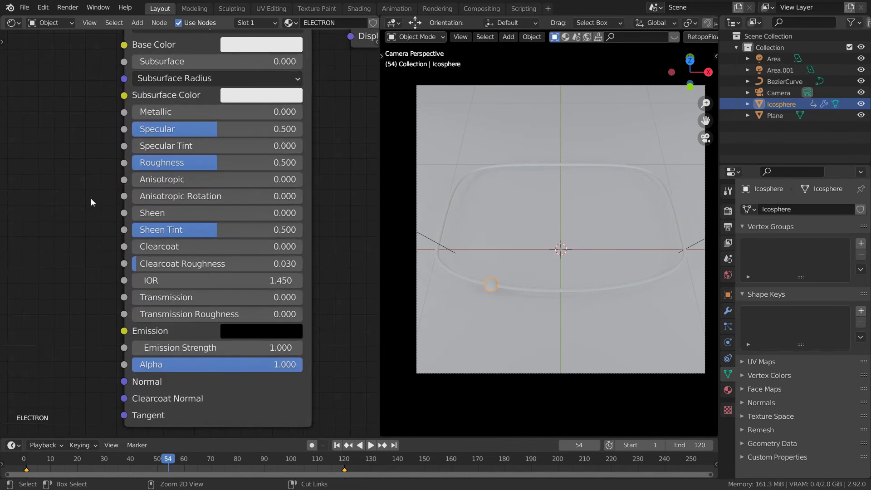
{"action": "middle_click_drag", "start_coordinate": [97, 325], "coordinate": [88, 254]}
{"action": "middle_click_drag", "start_coordinate": [145, 210], "coordinate": [167, 246]}
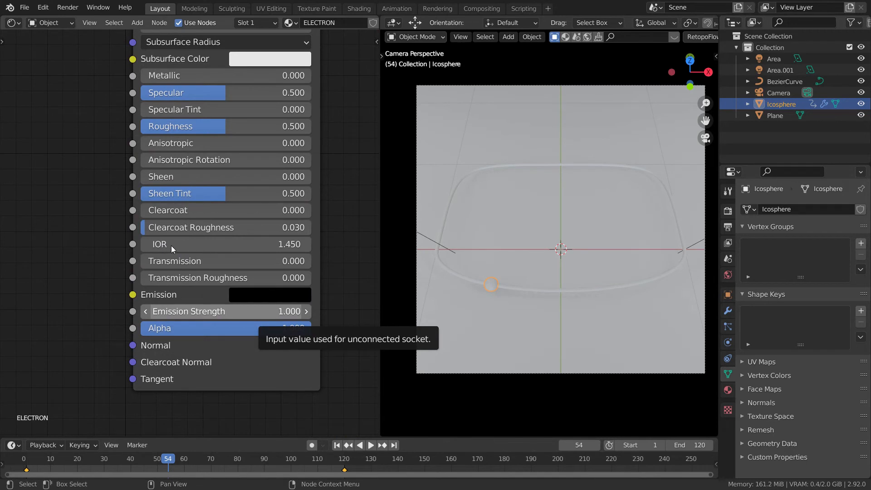
{"action": "left_click", "coordinate": [264, 295]}
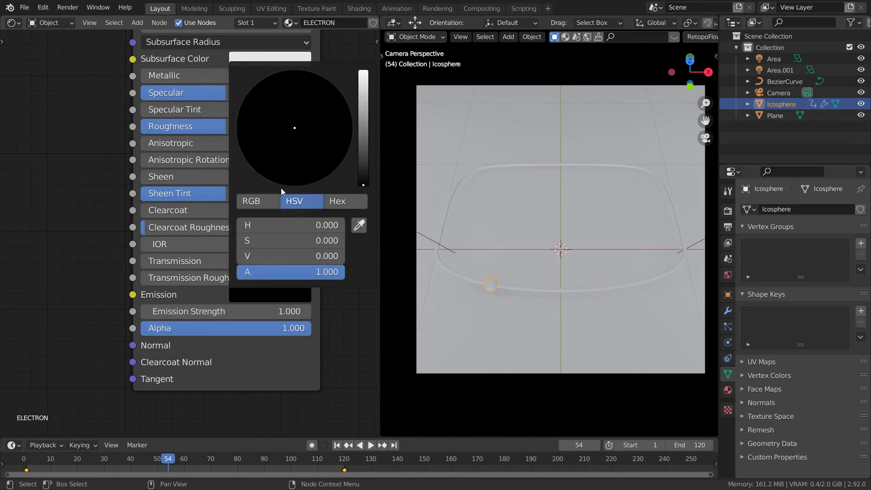
{"action": "scroll", "coordinate": [292, 146], "scroll_direction": "up", "scroll_amount": 20}
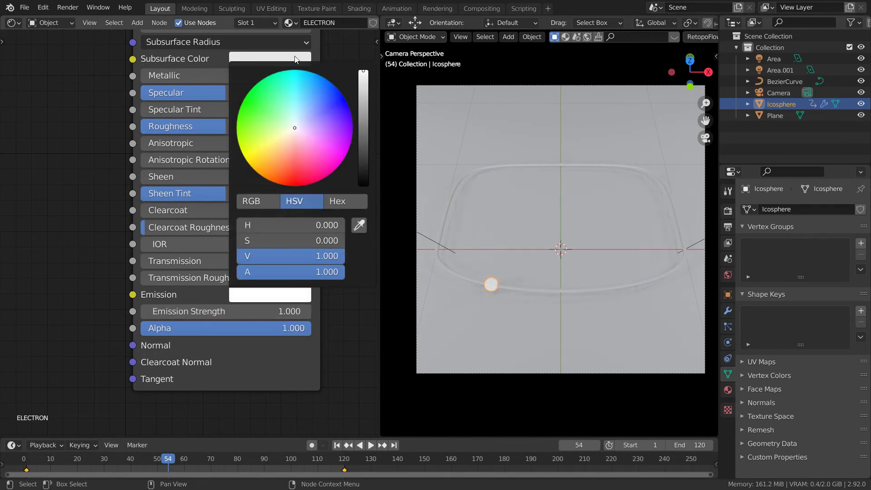
- Set the ELECTRON material's Emission Strength to 5
{"action": "scroll", "coordinate": [62, 263], "scroll_direction": "up", "scroll_amount": 2}
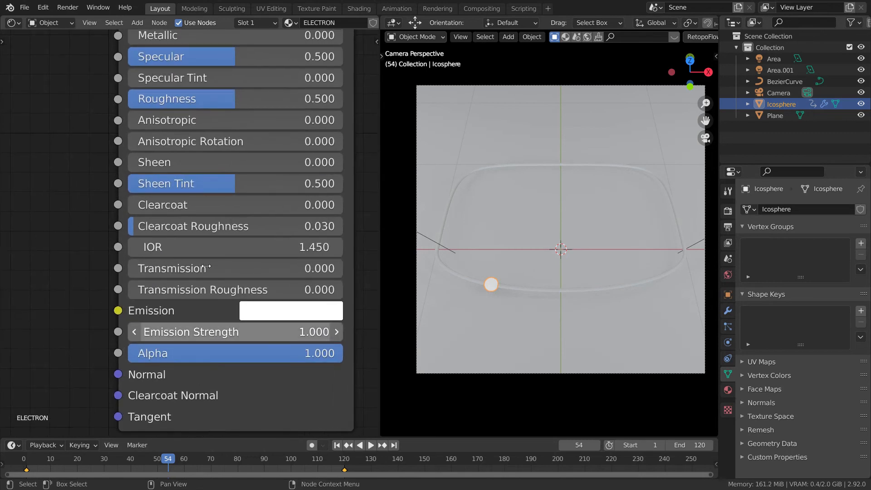
{"action": "left_click_drag", "start_coordinate": [207, 332], "coordinate": [272, 332]}
{"action": "left_click_drag", "start_coordinate": [372, 332], "coordinate": [254, 331]}
{"action": "key", "text": "Escape"}
{"action": "left_click", "coordinate": [209, 331]}
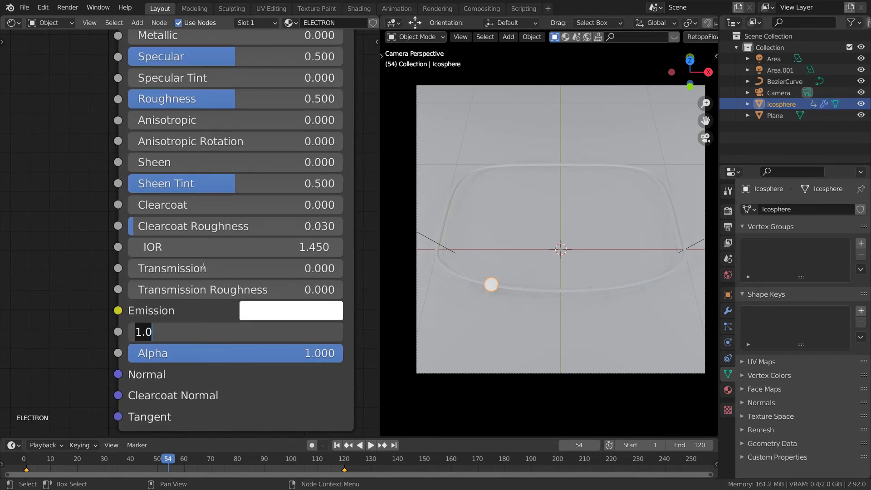
{"action": "type", "text": "30"}
{"action": "key", "text": "Return"}
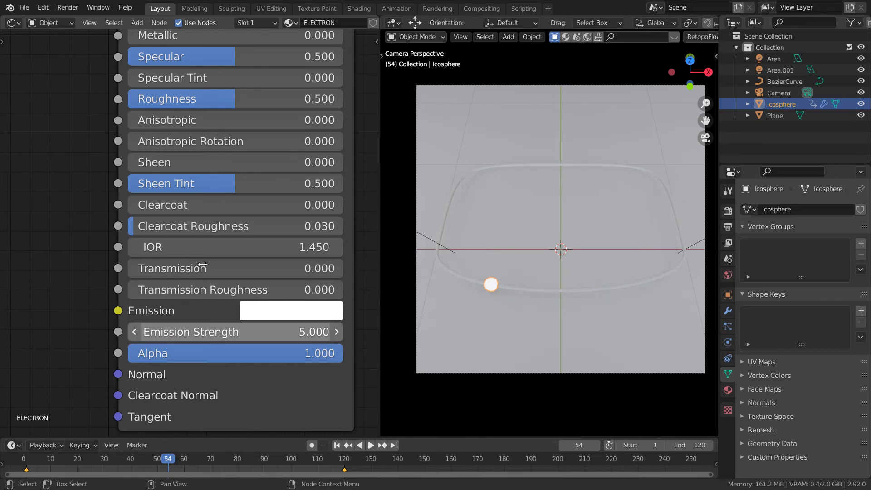
- Reselect the icosphere and change its material's Emission colour to a light blue
{"action": "left_click", "coordinate": [414, 91]}
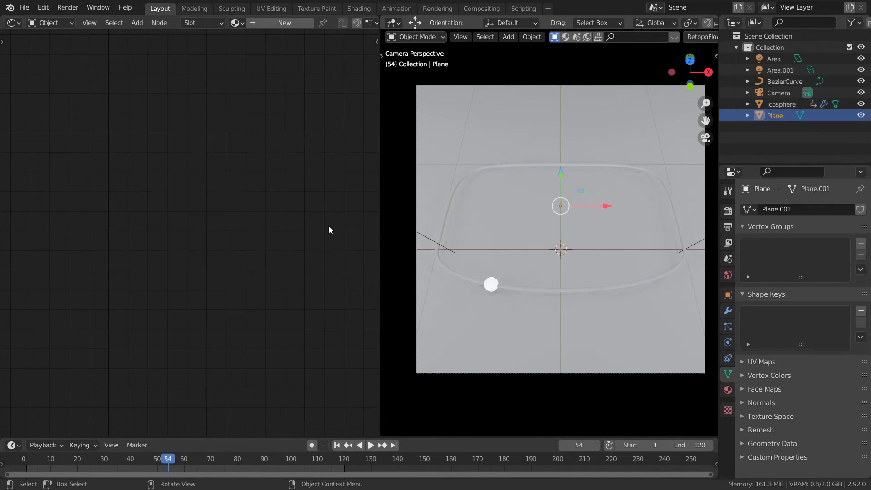
{"action": "key", "text": "ctrl+z"}
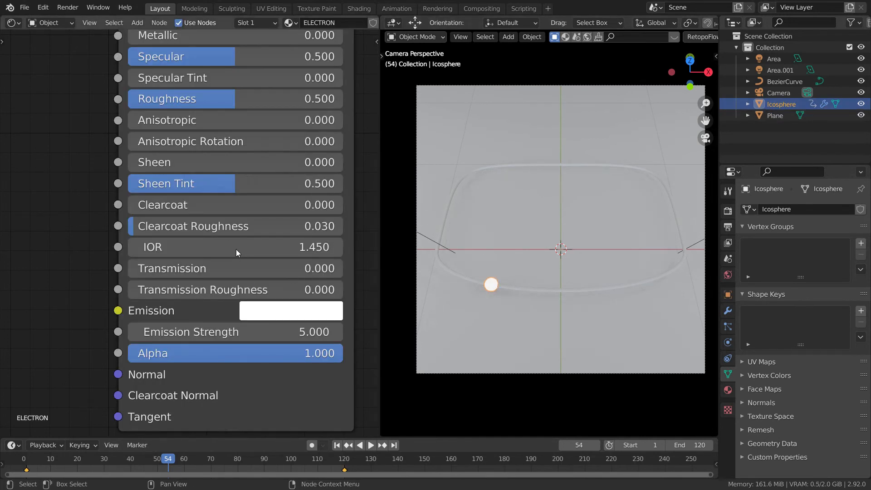
{"action": "left_click", "coordinate": [247, 310]}
{"action": "left_click_drag", "start_coordinate": [321, 101], "coordinate": [327, 82]}
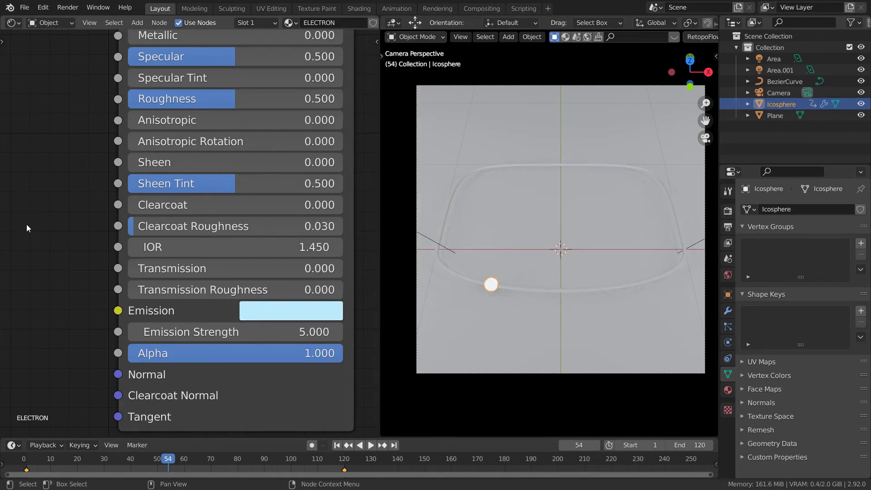
{"action": "scroll", "coordinate": [177, 222], "scroll_direction": "down", "scroll_amount": 3}
- Enable Bloom and Screen Space Reflections in the Eevee render settings
{"action": "left_click", "coordinate": [446, 104]}
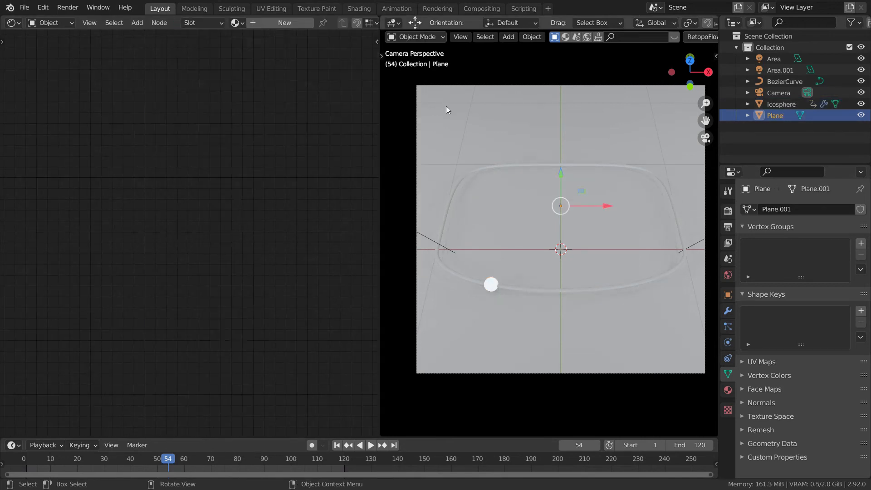
{"action": "scroll", "coordinate": [468, 172], "scroll_direction": "up", "scroll_amount": 3}
{"action": "scroll", "coordinate": [450, 218], "scroll_direction": "down", "scroll_amount": 4}
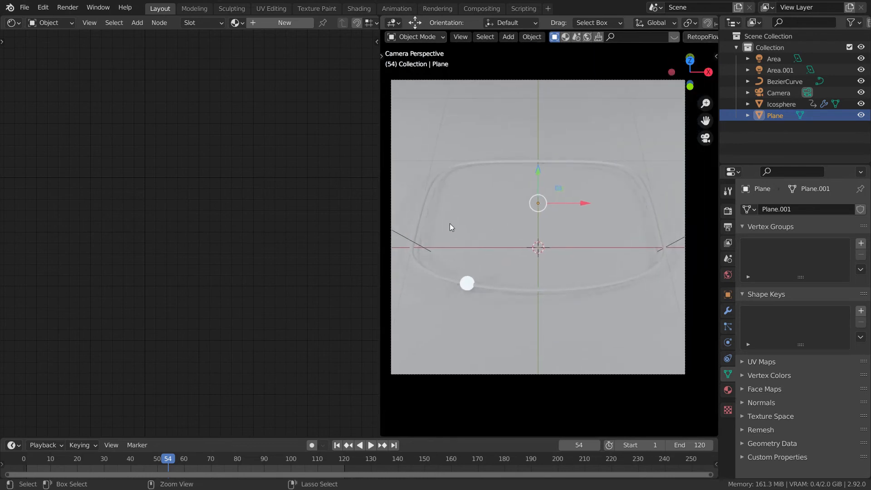
{"action": "scroll", "coordinate": [451, 225], "scroll_direction": "up", "scroll_amount": 1}
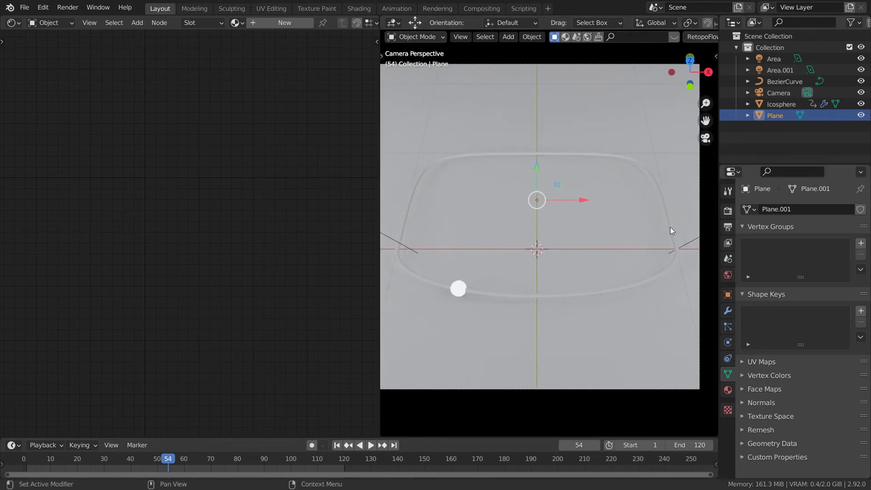
{"action": "left_click", "coordinate": [728, 211]}
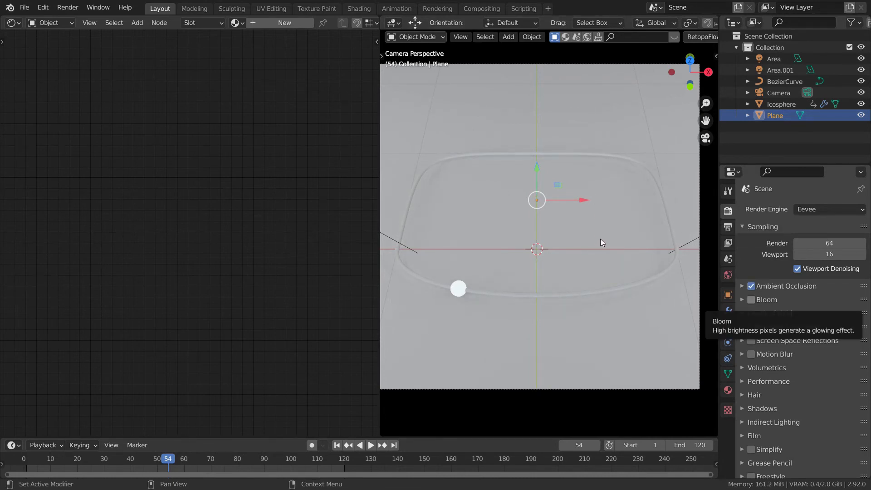
{"action": "left_click", "coordinate": [751, 300]}
{"action": "left_click", "coordinate": [750, 340]}
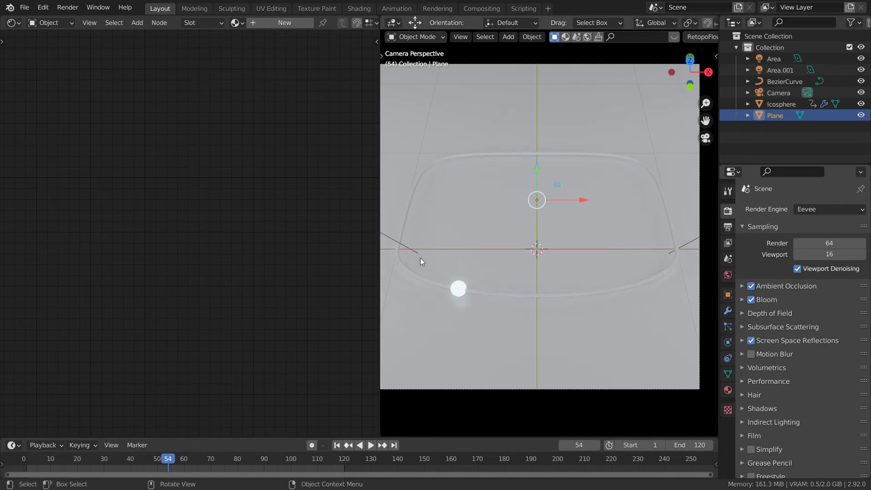
- Expand the Bloom settings, try adjusting the Intensity, and collapse them again
{"action": "middle_click_drag", "start_coordinate": [408, 207], "coordinate": [406, 204], "text": "shift"}
{"action": "middle_click_drag", "start_coordinate": [419, 234], "coordinate": [379, 282], "text": "ctrl"}
{"action": "middle_click_drag", "start_coordinate": [445, 285], "coordinate": [423, 266], "text": "ctrl"}
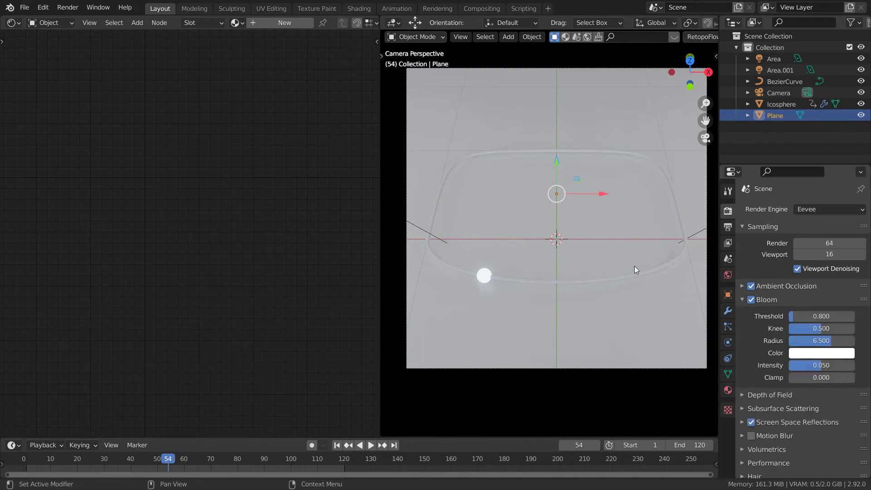
{"action": "mouse_move", "coordinate": [821, 366]}
{"action": "left_mouse_down"}
{"action": "mouse_move", "coordinate": [848, 365]}
{"action": "mouse_move", "coordinate": [821, 366]}
{"action": "left_mouse_up"}
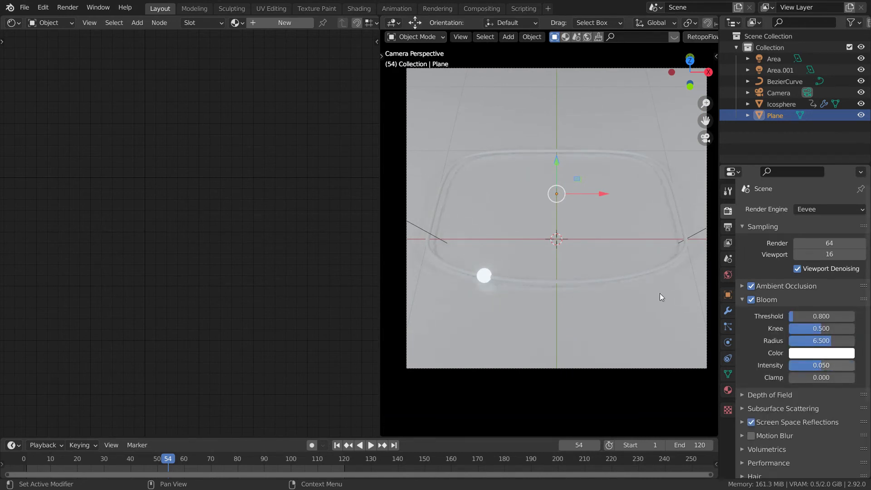
{"action": "left_click", "coordinate": [743, 300]}
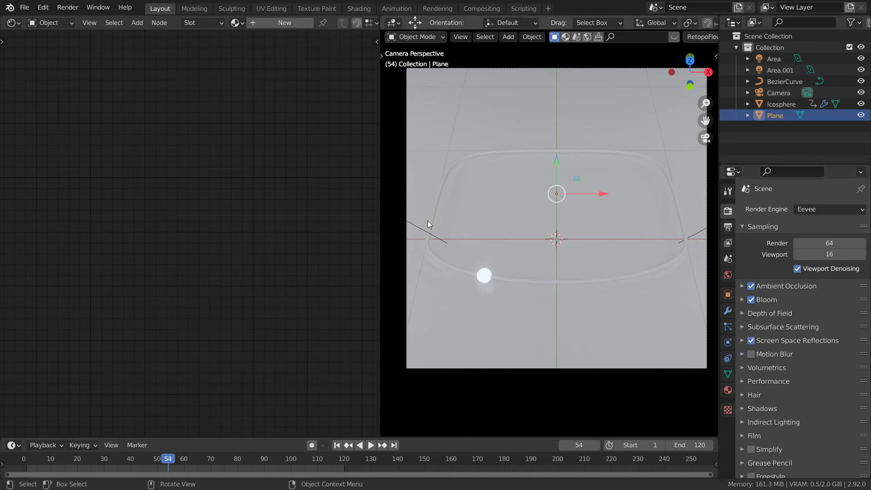
- Reselect the icosphere and set its material's Emission Strength to 10
{"action": "key", "text": "ctrl+z"}
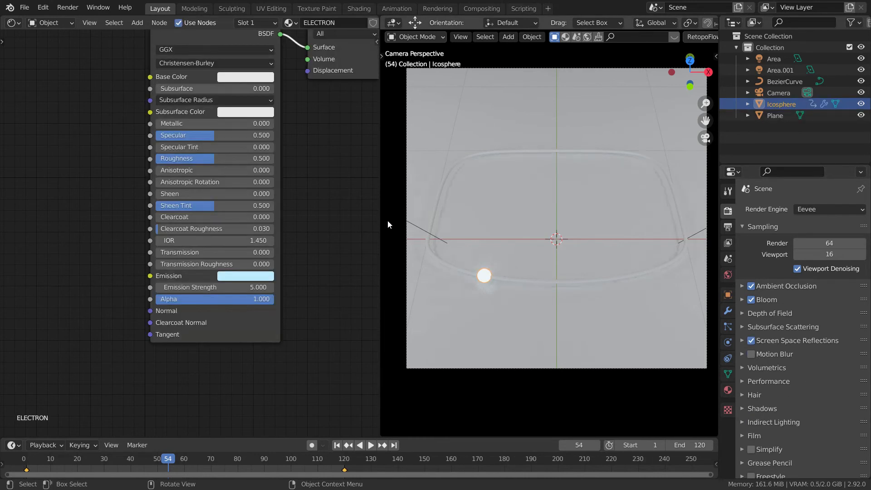
{"action": "left_click", "coordinate": [425, 136]}
{"action": "key", "text": "ctrl+z"}
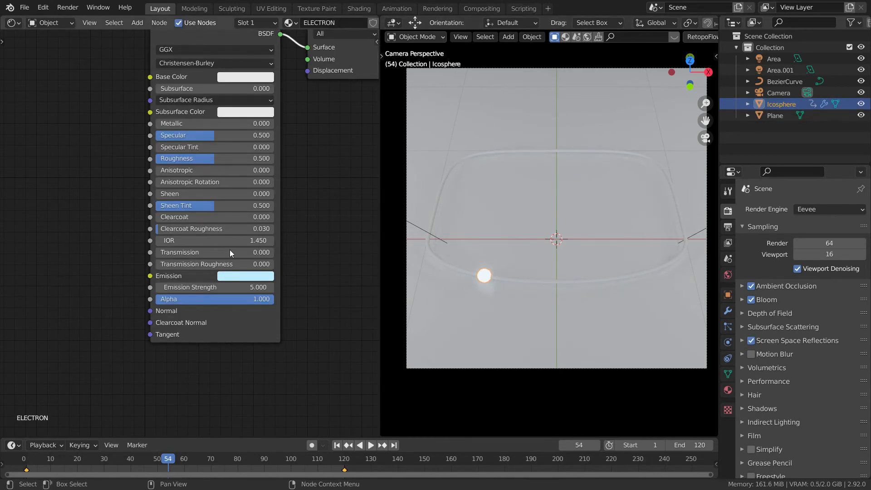
{"action": "scroll", "coordinate": [227, 253], "scroll_direction": "up", "scroll_amount": 5}
{"action": "left_click", "coordinate": [193, 334]}
{"action": "type", "text": "10"}
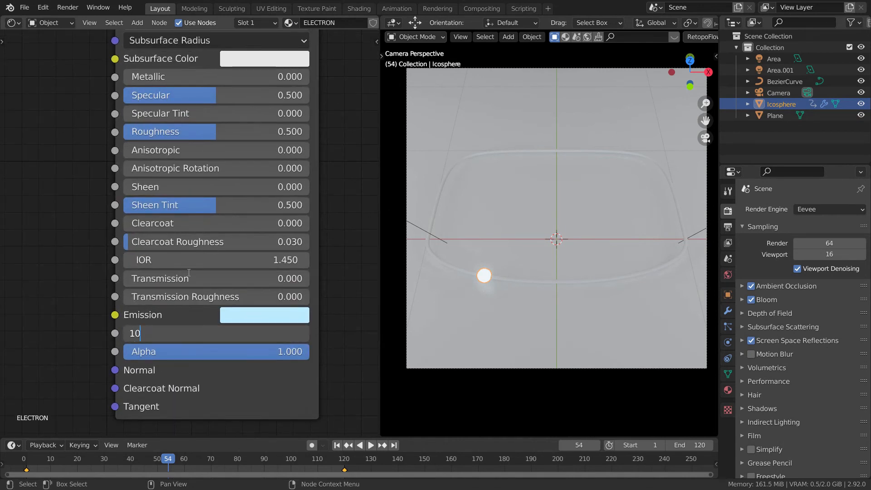
{"action": "key", "text": "Return"}
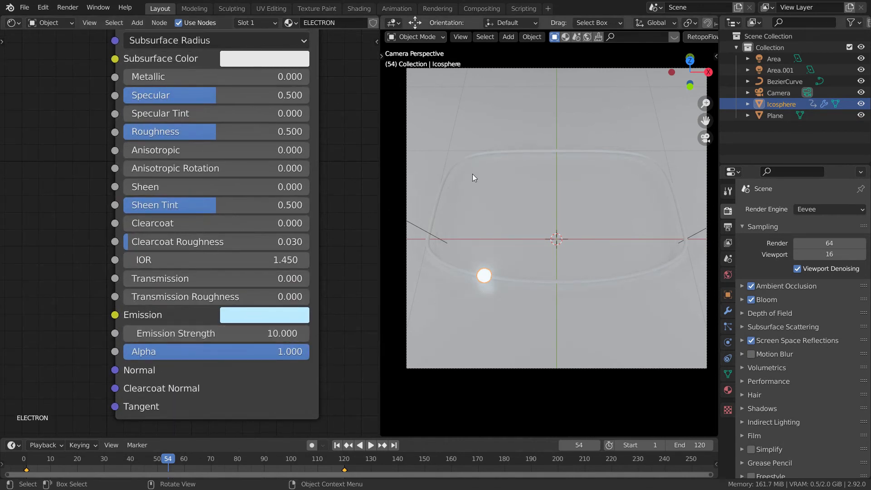
- Select the original Area light and set its power to 30 W
{"action": "left_click", "coordinate": [477, 90]}
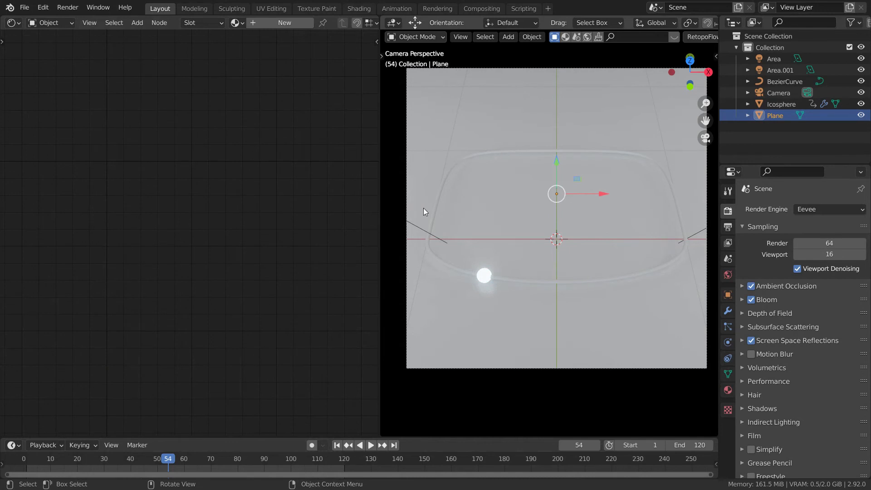
{"action": "middle_click_drag", "start_coordinate": [423, 208], "coordinate": [424, 212], "text": "shift"}
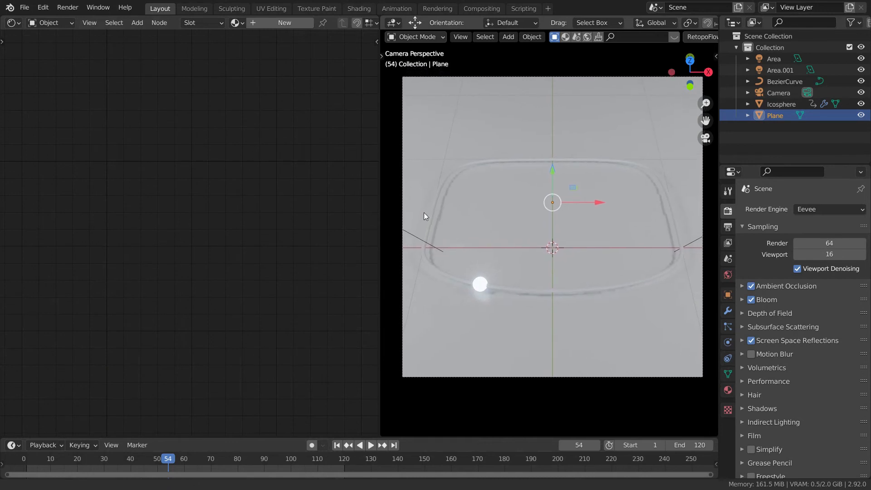
{"action": "left_click", "coordinate": [335, 189]}
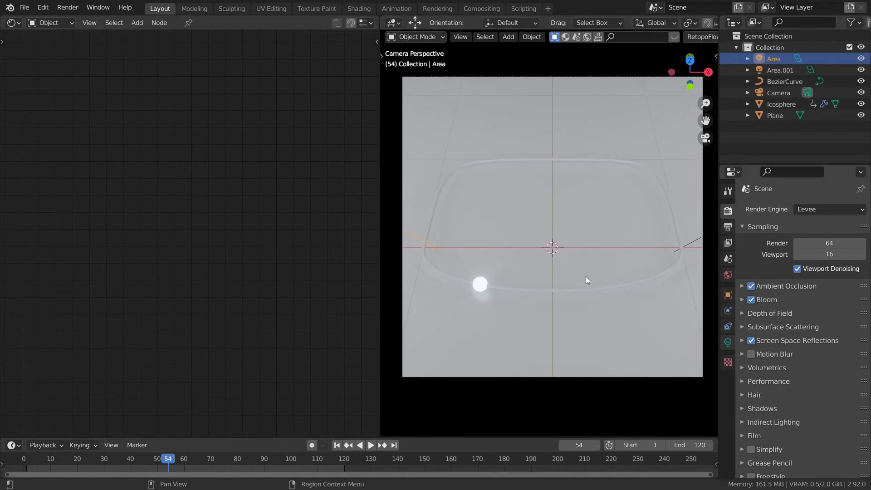
{"action": "left_click", "coordinate": [729, 343]}
{"action": "left_click", "coordinate": [830, 282]}
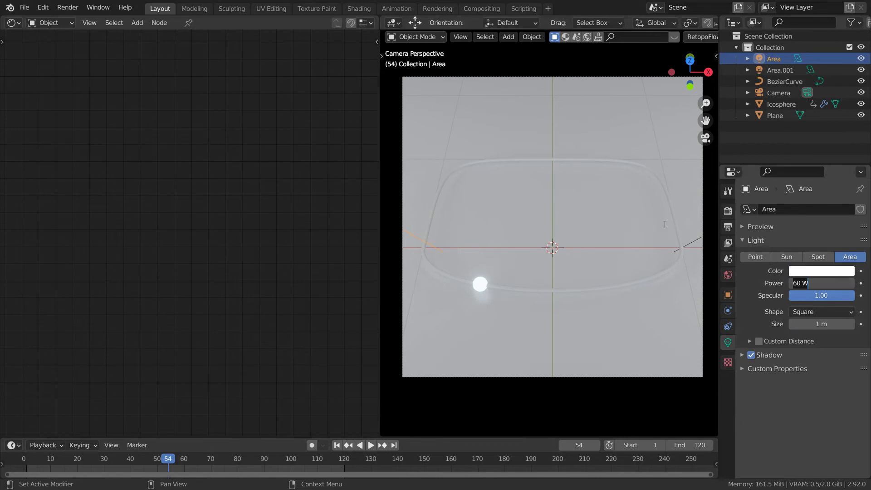
{"action": "type", "text": "30"}
{"action": "key", "text": "Return"}
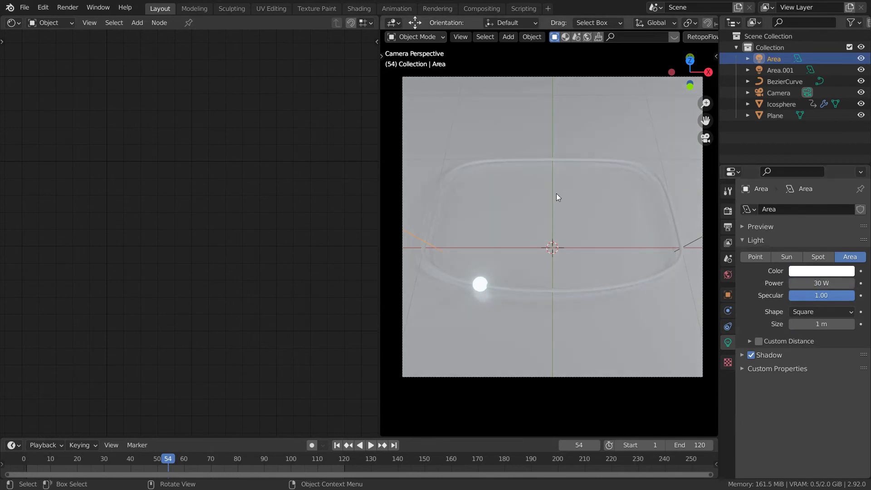
- Select the second area light, Area.001, and set its power to 30 W
{"action": "left_click", "coordinate": [556, 193]}
{"action": "left_click", "coordinate": [821, 283]}
{"action": "type", "text": "3"}
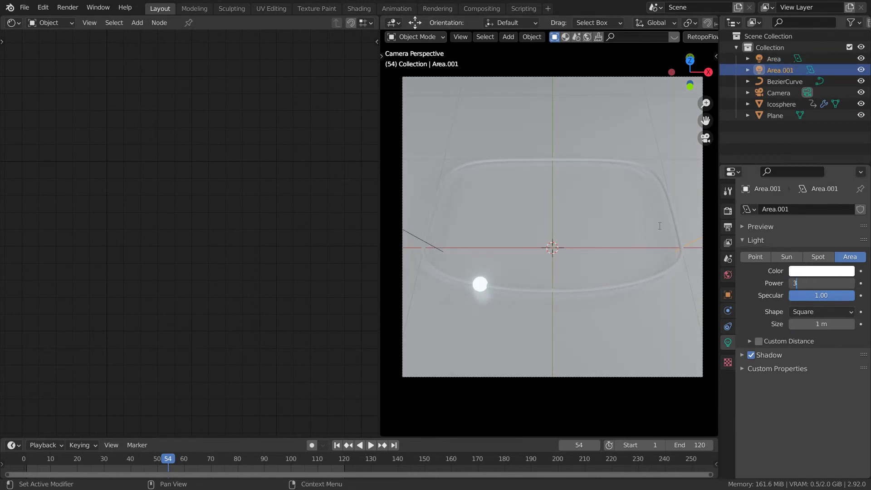
{"action": "type", "text": "0"}
{"action": "key", "text": "Return"}
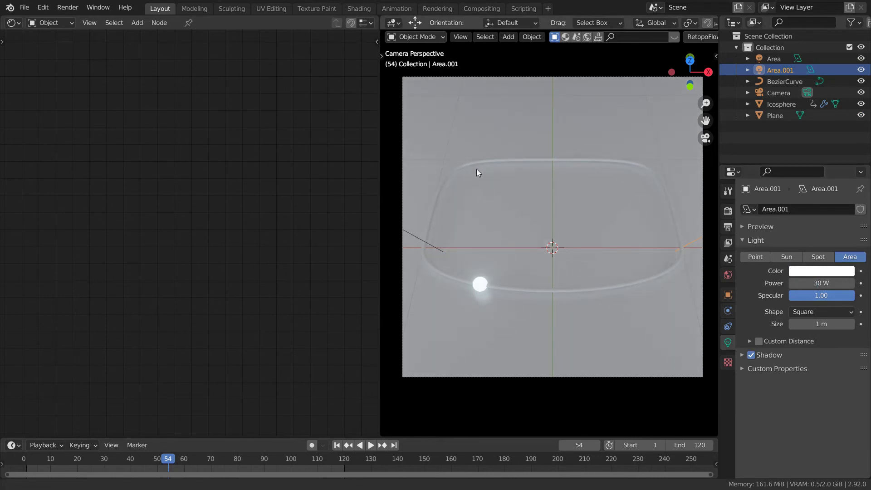
- Select the ground plane, create a new material for it, and name the material GROUND
{"action": "scroll", "coordinate": [477, 178], "scroll_direction": "down", "scroll_amount": 2}
{"action": "key", "text": "Home"}
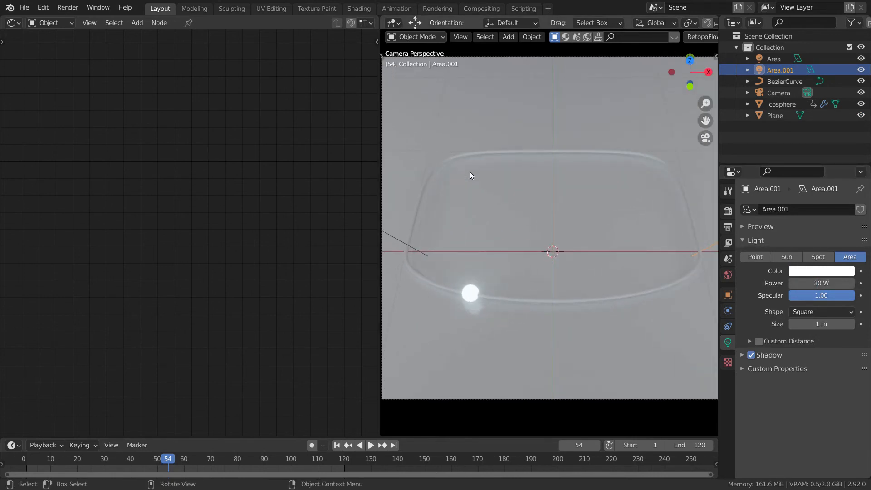
{"action": "left_click", "coordinate": [470, 176]}
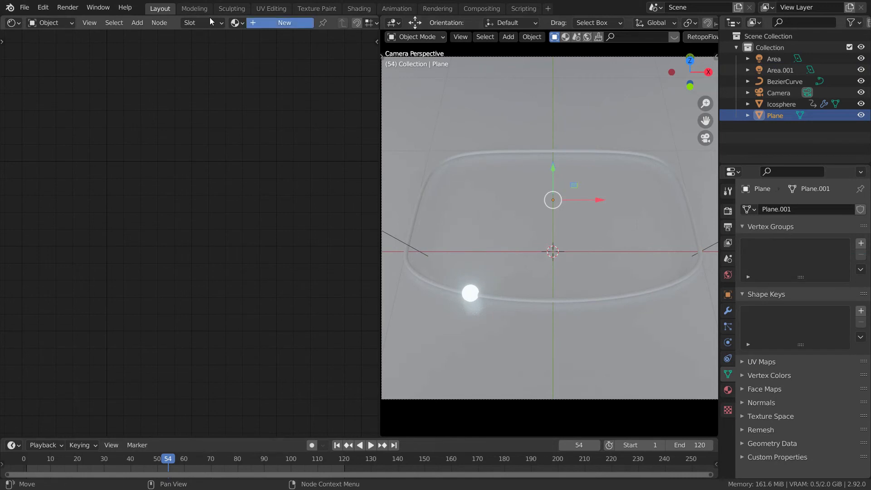
{"action": "left_click", "coordinate": [217, 22]}
{"action": "left_click", "coordinate": [323, 22]}
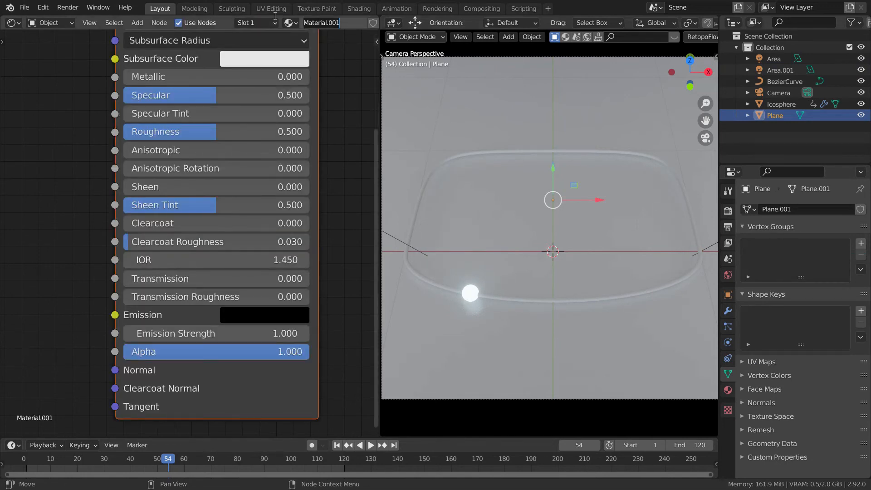
{"action": "type", "text": "GROUND"}
{"action": "key", "text": "Return"}
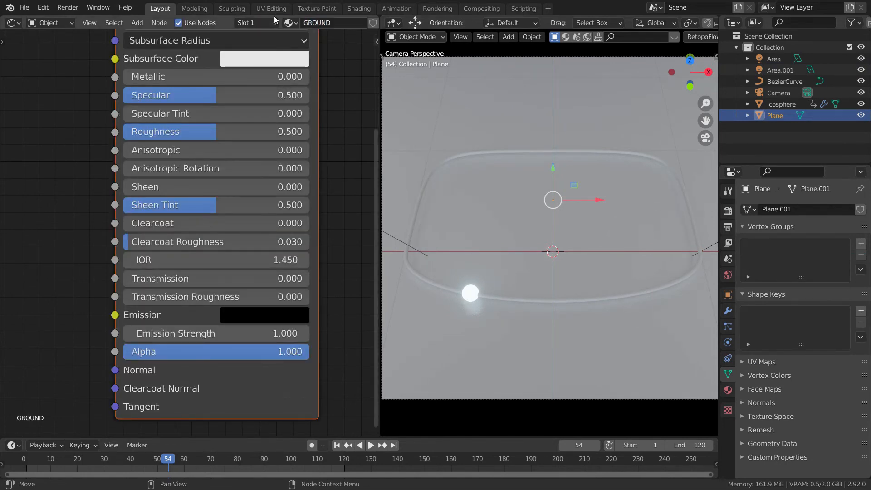
- Set the GROUND material's Base Color to a light tan with hue 0.078, saturation 0.516 and value 0.700
{"action": "middle_click_drag", "start_coordinate": [108, 130], "coordinate": [108, 190], "text": "ctrl"}
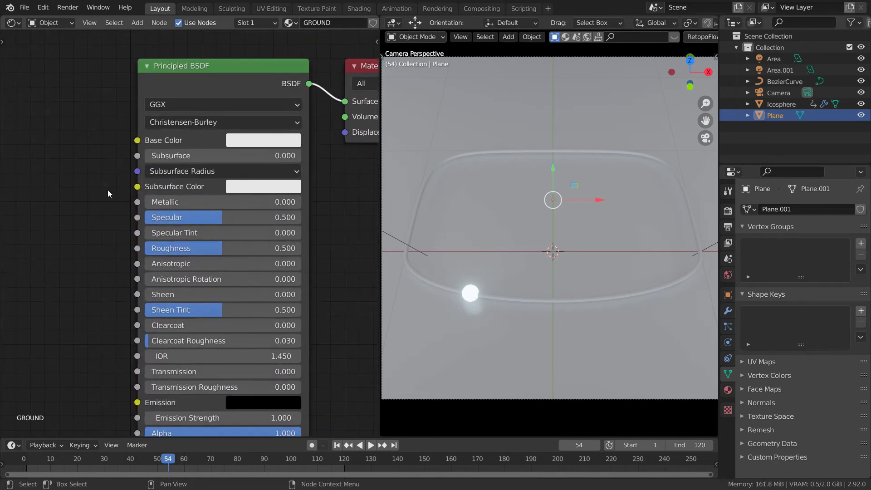
{"action": "left_click", "coordinate": [232, 140]}
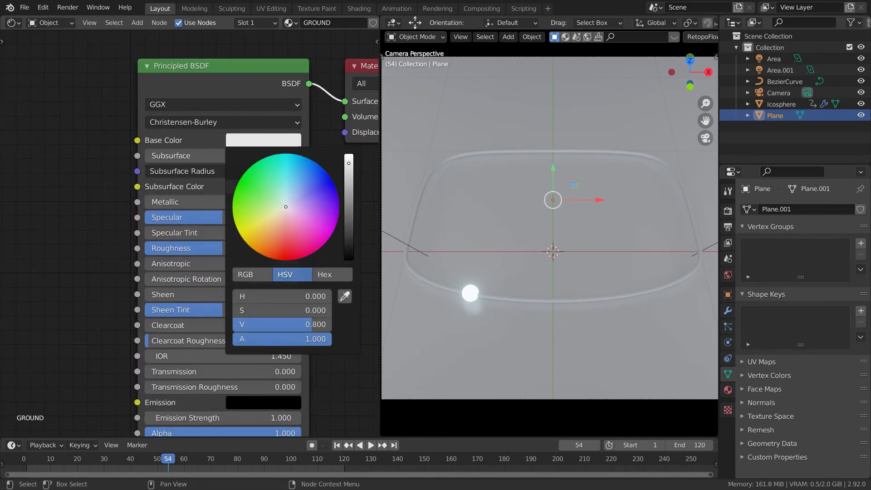
{"action": "left_click_drag", "start_coordinate": [286, 206], "coordinate": [278, 220]}
{"action": "mouse_move", "coordinate": [349, 165]}
{"action": "left_mouse_down"}
{"action": "mouse_move", "coordinate": [348, 154]}
{"action": "mouse_move", "coordinate": [349, 169]}
{"action": "left_mouse_up"}
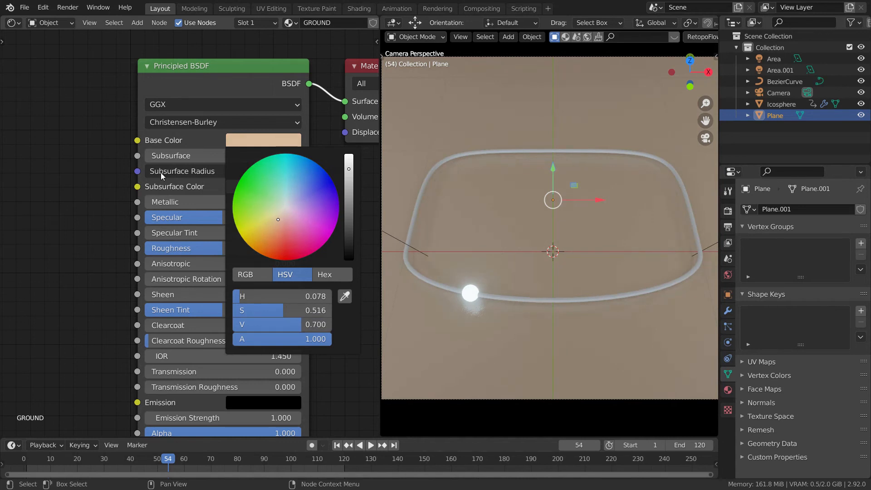
- Try setting the GROUND material's Metallic value to 1.000, and undo the change
{"action": "middle_click_drag", "start_coordinate": [49, 230], "coordinate": [68, 144]}
{"action": "middle_click_drag", "start_coordinate": [172, 108], "coordinate": [145, 136]}
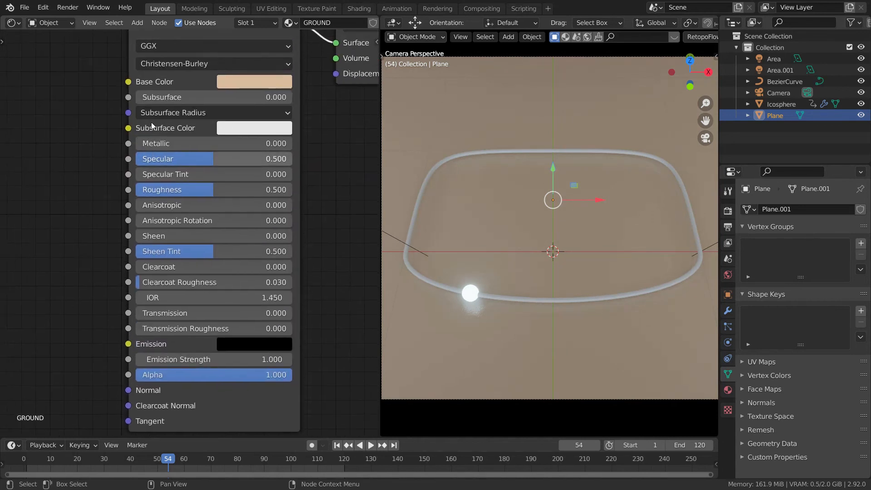
{"action": "left_click_drag", "start_coordinate": [153, 143], "coordinate": [313, 143]}
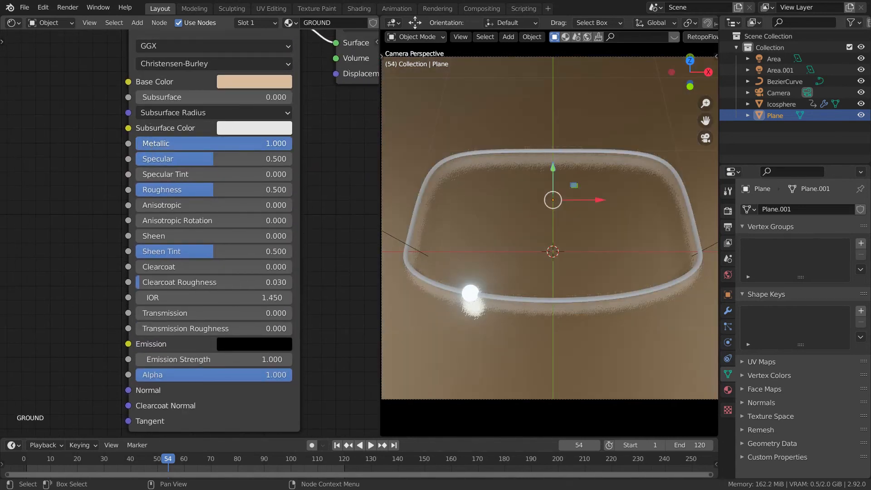
{"action": "key", "text": "ctrl+z"}
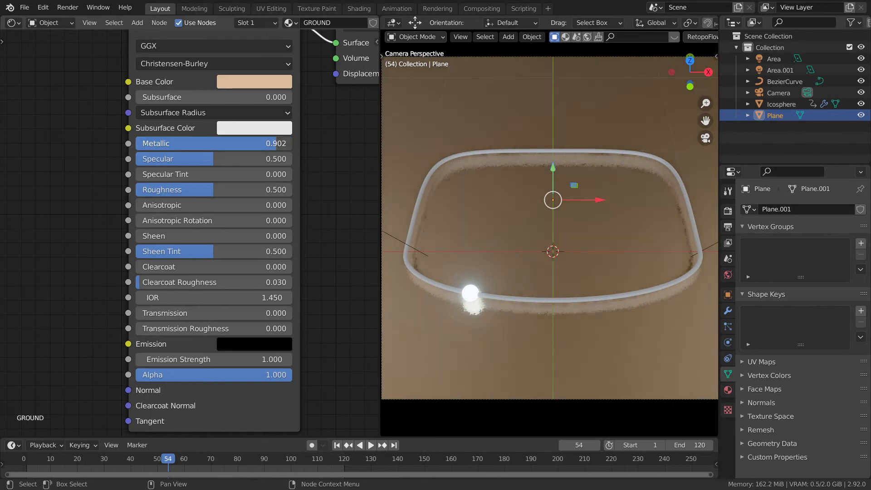
- Try lower and higher Roughness values on the GROUND material, and set Roughness to 0.6
{"action": "left_click_drag", "start_coordinate": [213, 190], "coordinate": [136, 190]}
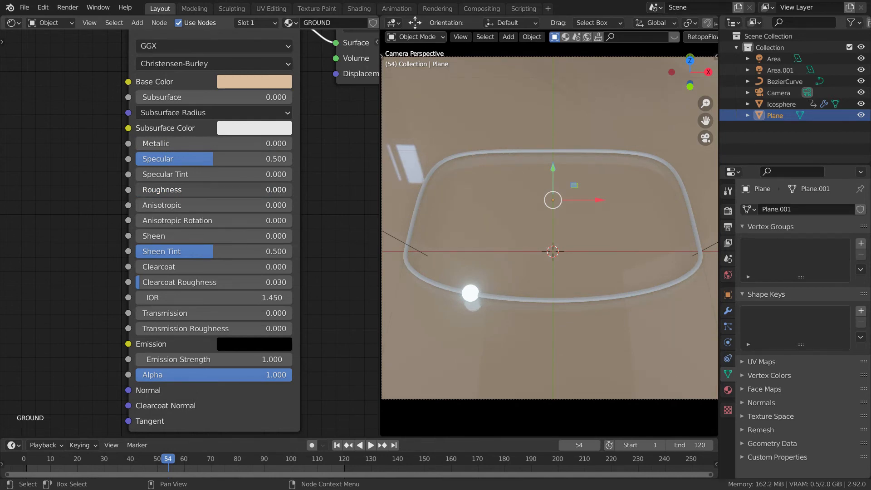
{"action": "left_click_drag", "start_coordinate": [136, 190], "coordinate": [224, 190]}
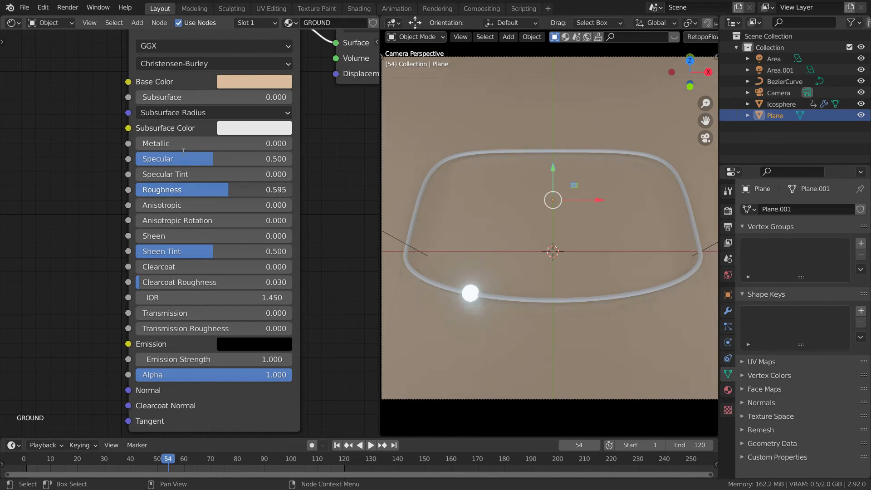
{"action": "left_click", "coordinate": [228, 190]}
{"action": "type", "text": "0.6"}
{"action": "key", "text": "Return"}
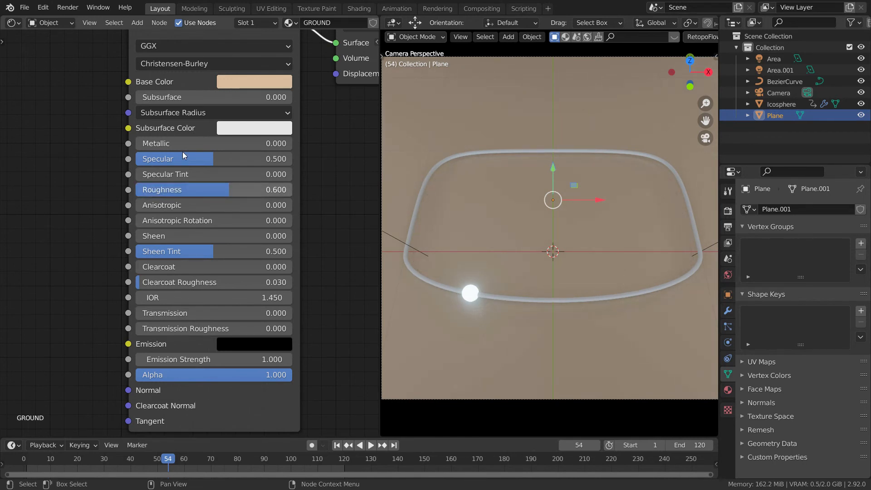
- Select the looped Bezier curve, create a new material for it, and name the material COPPER
{"action": "scroll", "coordinate": [26, 191], "scroll_direction": "down", "scroll_amount": 3}
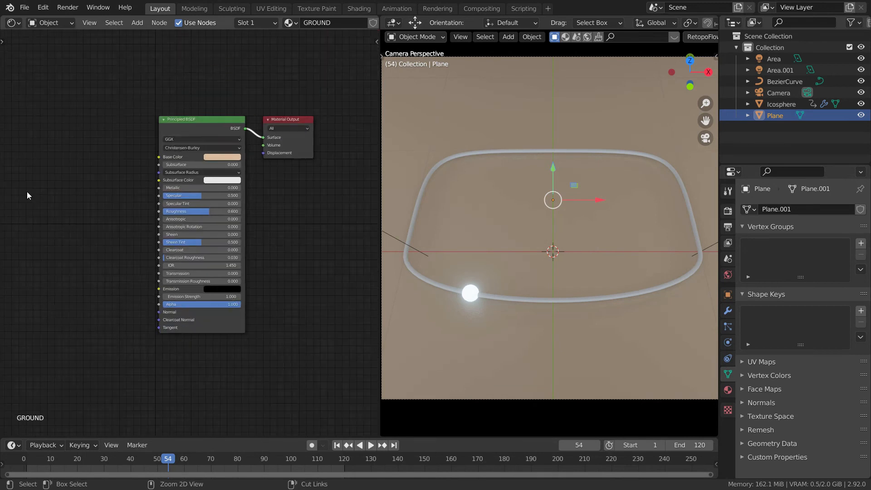
{"action": "left_click", "coordinate": [456, 241]}
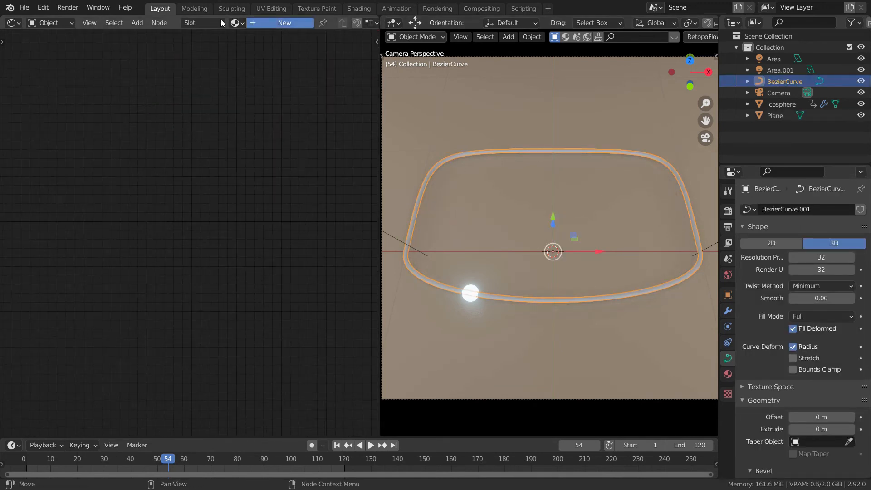
{"action": "left_click", "coordinate": [282, 22]}
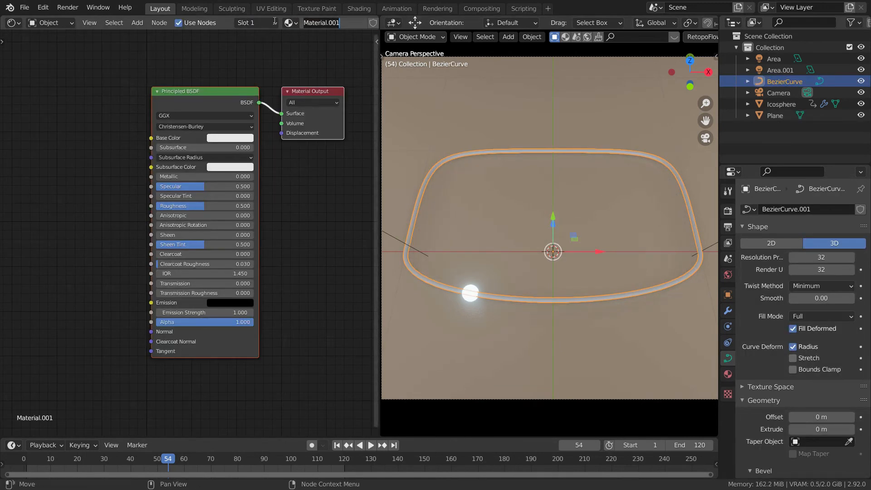
{"action": "type", "text": "COPPER"}
{"action": "key", "text": "Return"}
- Make the COPPER material a polished metal with Metallic 1.000 and Roughness 0.000
{"action": "middle_click_drag", "start_coordinate": [52, 192], "coordinate": [90, 185], "text": "ctrl"}
{"action": "middle_click_drag", "start_coordinate": [91, 131], "coordinate": [84, 154], "text": "ctrl"}
{"action": "middle_click_drag", "start_coordinate": [64, 179], "coordinate": [75, 152], "text": "ctrl"}
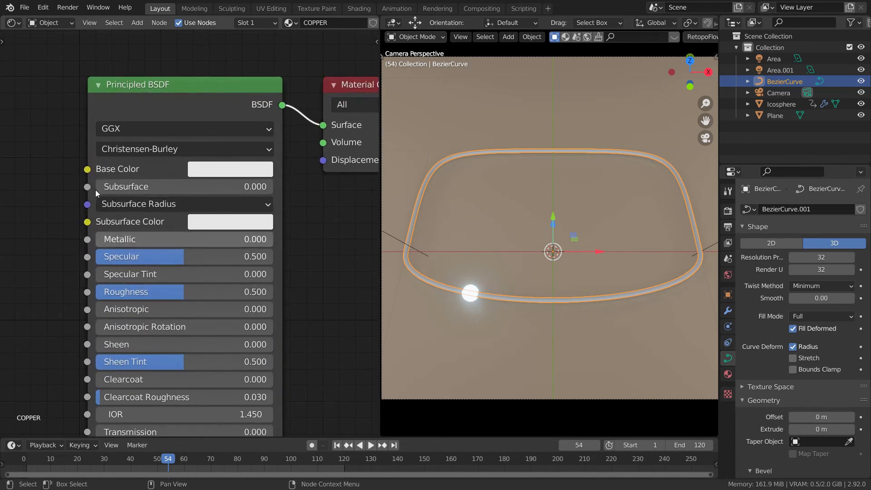
{"action": "left_click_drag", "start_coordinate": [168, 239], "coordinate": [346, 239]}
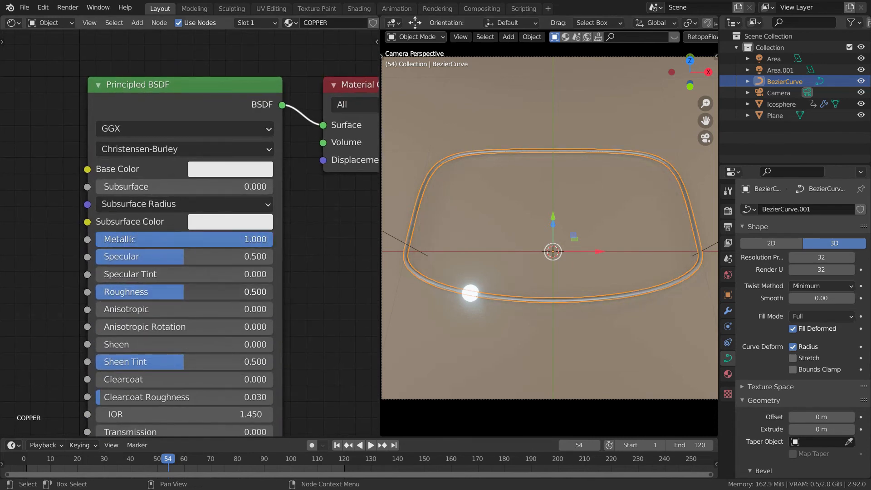
{"action": "left_click_drag", "start_coordinate": [164, 291], "coordinate": [55, 292]}
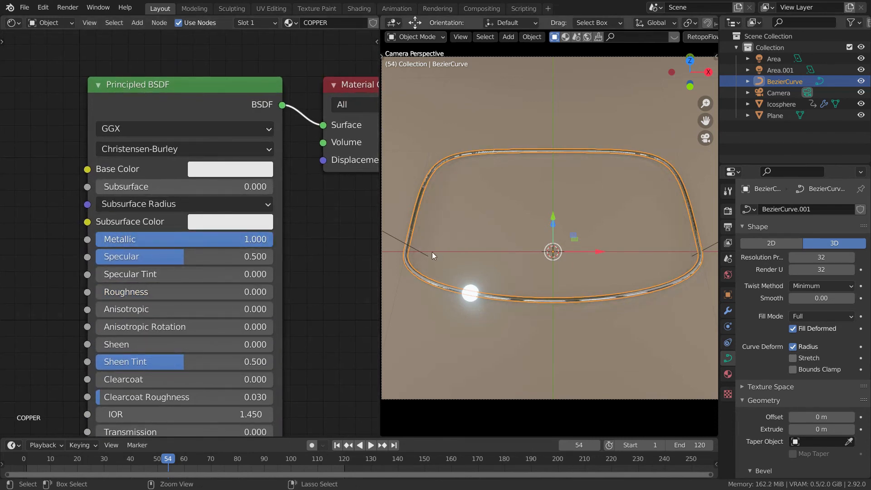
- Set the COPPER material's Base Color to orange-red with hue 0.016, saturation 0.947 and value 0.800, and deselect the curve
{"action": "scroll", "coordinate": [442, 238], "scroll_direction": "up", "scroll_amount": 2}
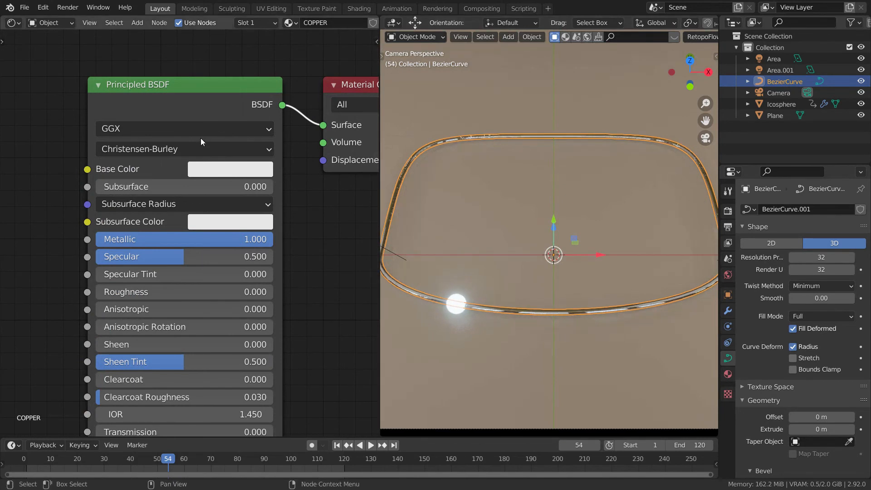
{"action": "left_click", "coordinate": [202, 169]}
{"action": "mouse_move", "coordinate": [229, 254]}
{"action": "left_mouse_down"}
{"action": "mouse_move", "coordinate": [252, 256]}
{"action": "mouse_move", "coordinate": [256, 278]}
{"action": "mouse_move", "coordinate": [246, 289]}
{"action": "left_mouse_up"}
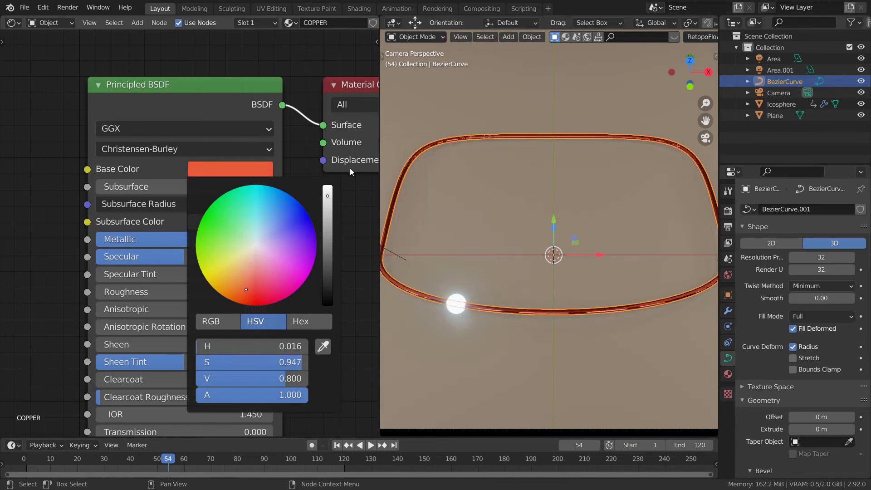
{"action": "middle_click_drag", "start_coordinate": [438, 109], "coordinate": [467, 93], "text": "ctrl"}
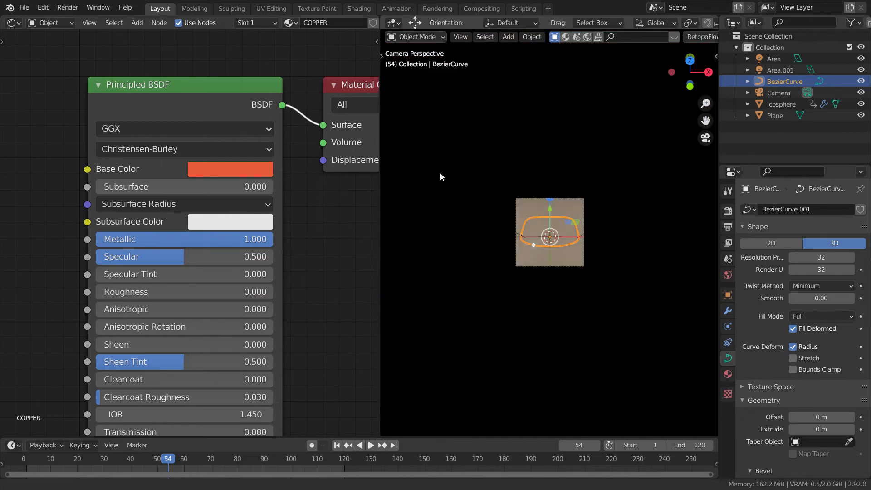
{"action": "left_click", "coordinate": [440, 113]}
- Play the animation in the camera view to examine the glowing sphere moving along the copper curve, and stop the playback
{"action": "middle_click_drag", "start_coordinate": [426, 241], "coordinate": [444, 229], "text": "shift"}
{"action": "middle_click_drag", "start_coordinate": [446, 214], "coordinate": [468, 219], "text": "ctrl"}
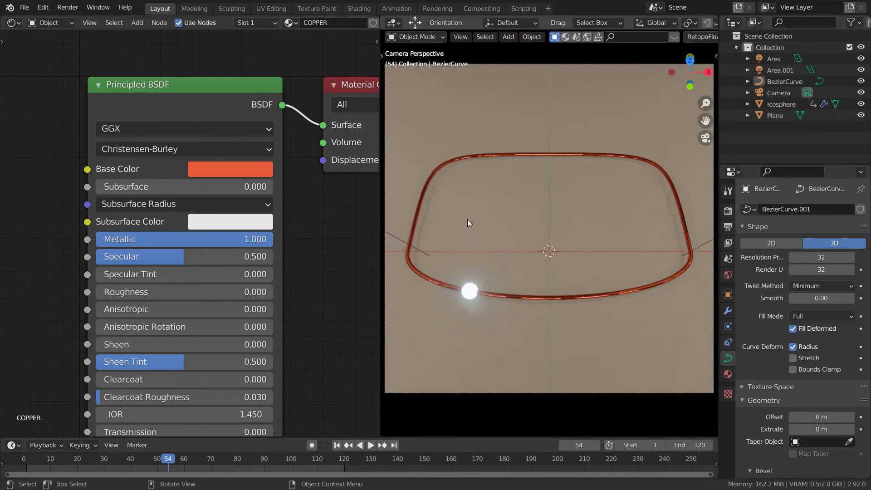
{"action": "key", "text": "space"}
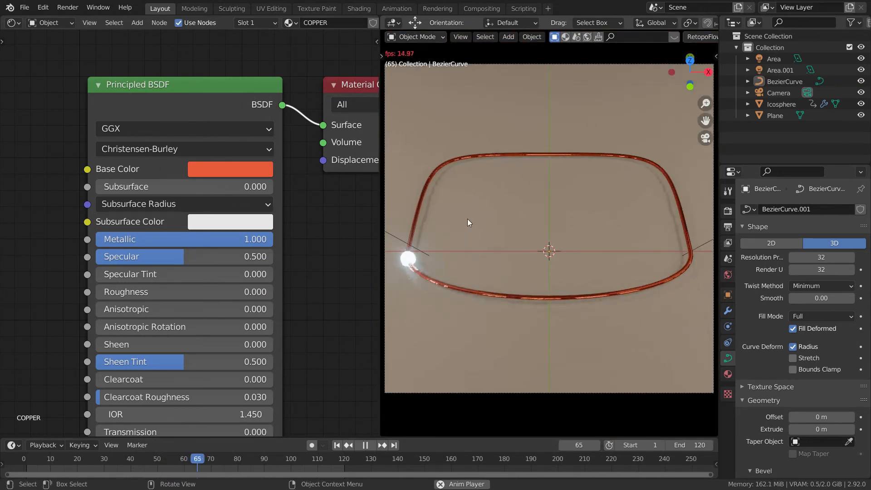
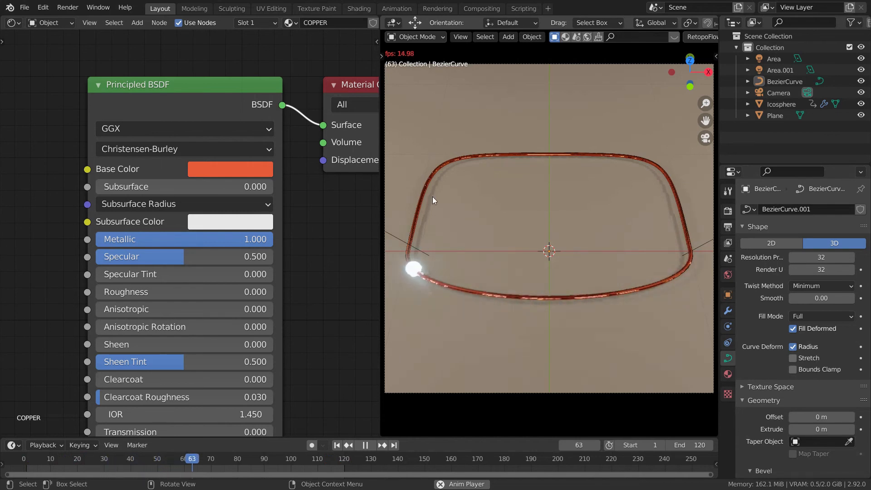
{"action": "middle_click_drag", "start_coordinate": [59, 123], "coordinate": [68, 152], "text": "ctrl"}
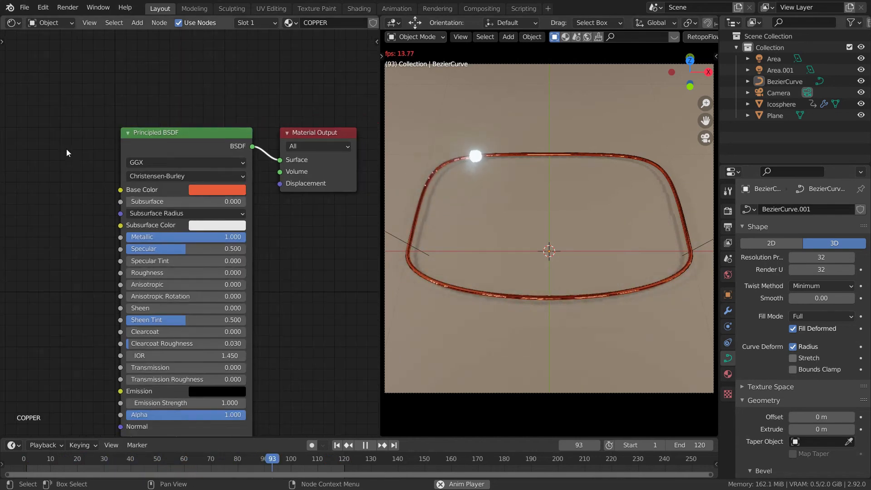
{"action": "middle_click_drag", "start_coordinate": [72, 208], "coordinate": [74, 163]}
{"action": "middle_click_drag", "start_coordinate": [117, 209], "coordinate": [136, 172], "text": "ctrl"}
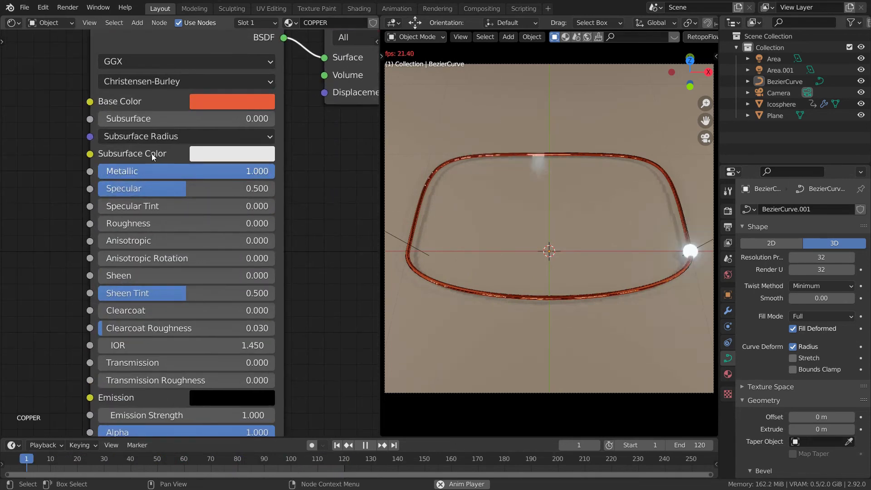
{"action": "scroll", "coordinate": [142, 207], "scroll_direction": "down", "scroll_amount": 3}
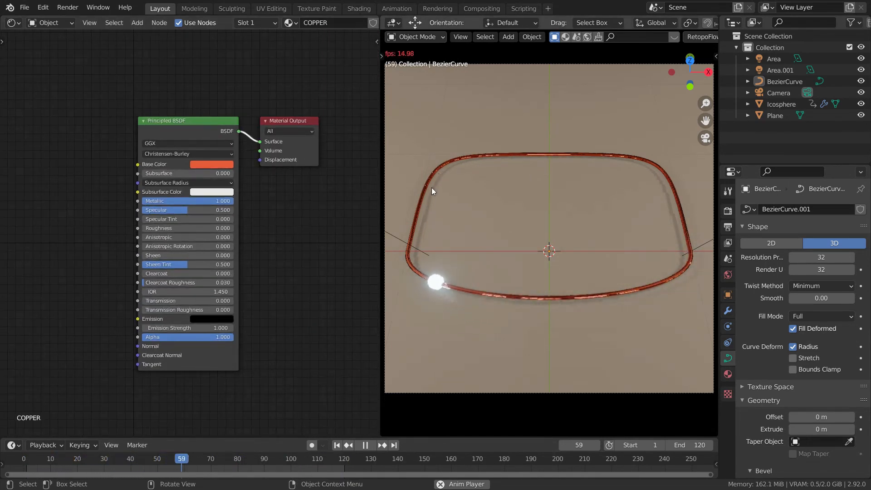
{"action": "key", "text": "space"}
- Add a second Bezier curve at the centre of the copper loop and scale it down
{"action": "middle_click_drag", "start_coordinate": [401, 171], "coordinate": [397, 63]}
{"action": "middle_click_drag", "start_coordinate": [469, 289], "coordinate": [456, 176], "text": "shift"}
{"action": "key", "text": "shift+a"}
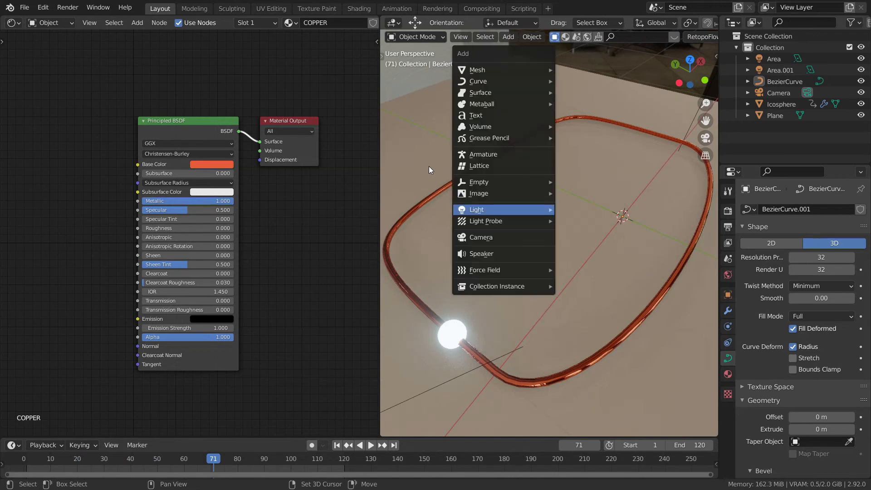
{"action": "mouse_move", "coordinate": [478, 81]}
{"action": "key", "text": "b"}
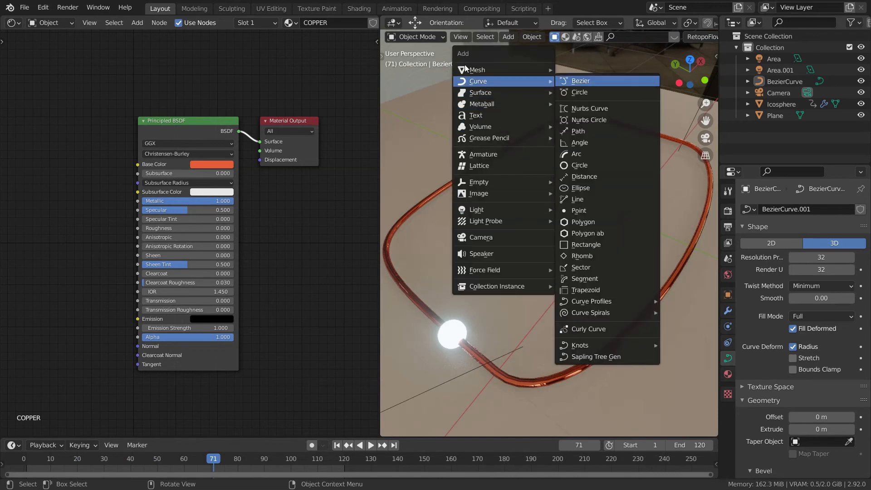
{"action": "scroll", "coordinate": [493, 195], "scroll_direction": "down", "scroll_amount": 1}
{"action": "scroll", "coordinate": [493, 195], "scroll_direction": "down", "scroll_amount": 2}
{"action": "middle_click_drag", "start_coordinate": [493, 195], "coordinate": [453, 224]}
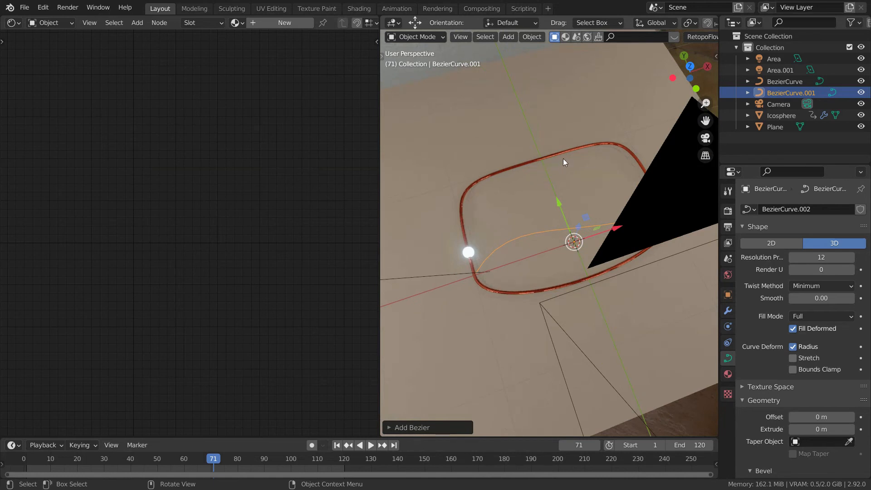
{"action": "key", "text": "s"}
{"action": "left_click", "coordinate": [494, 184]}
- Look through the camera, fit its frame to the viewport, and switch to Solid shading
{"action": "key", "text": "KP_0"}
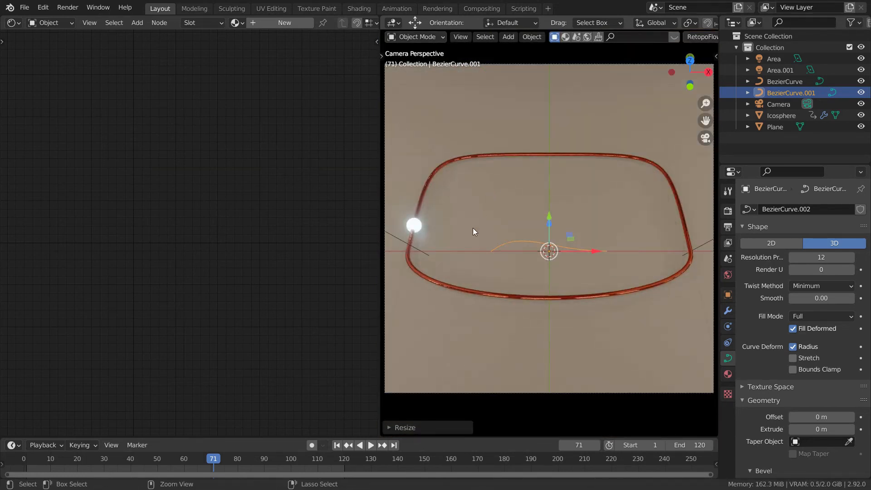
{"action": "key", "text": "Home"}
{"action": "key", "text": "z"}
{"action": "key", "text": "6"}
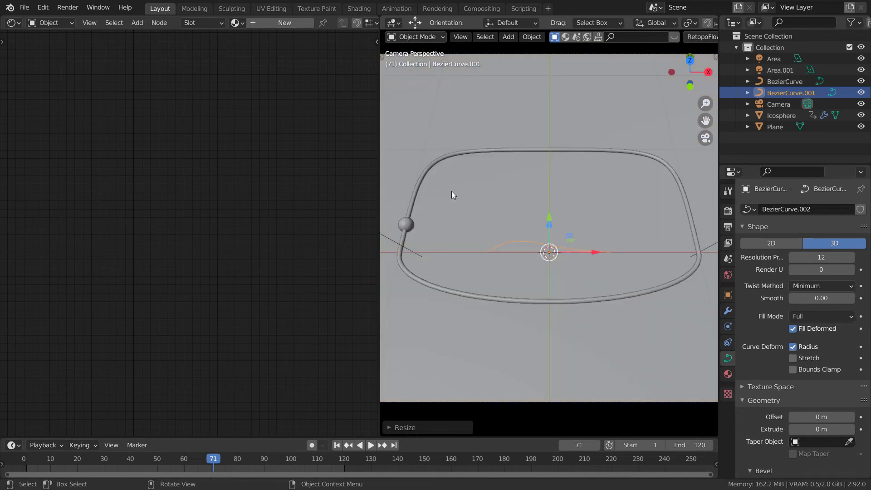
- Enlarge the 3D viewport and, in top view, move the new curve along Y into the middle of the loop
{"action": "left_click_drag", "start_coordinate": [306, 348], "coordinate": [255, 344]}
{"action": "key", "text": "KP_7"}
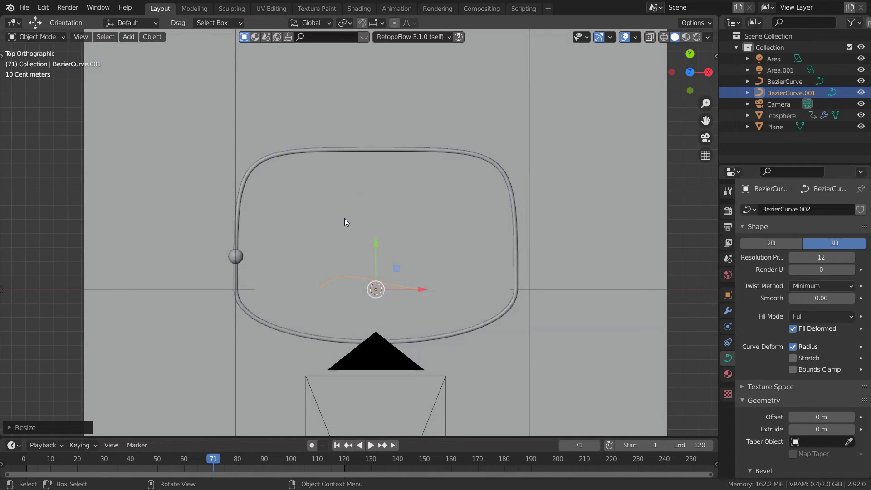
{"action": "scroll", "coordinate": [328, 227], "scroll_direction": "up", "scroll_amount": 3}
{"action": "middle_click_drag", "start_coordinate": [335, 182], "coordinate": [334, 178], "text": "ctrl"}
{"action": "key", "text": "g"}
{"action": "key", "text": "y"}
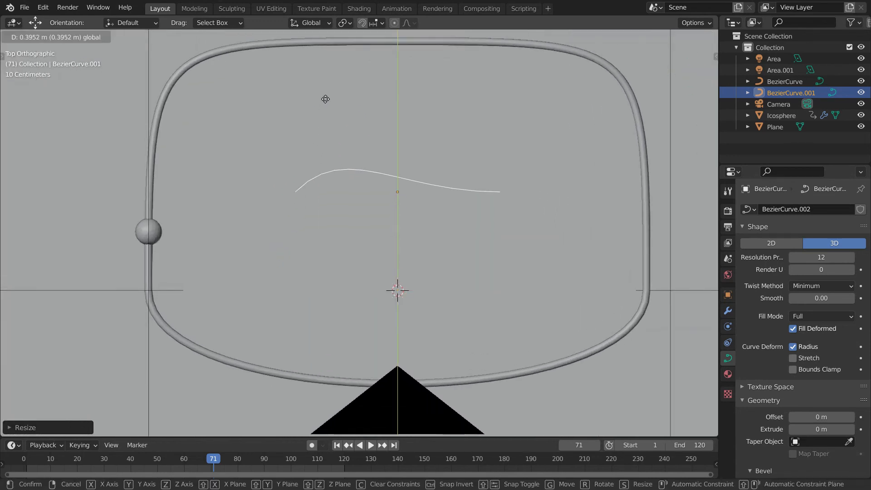
{"action": "left_click", "coordinate": [328, 82]}
{"action": "middle_click_drag", "start_coordinate": [347, 122], "coordinate": [334, 167], "text": "shift"}
- In Edit Mode, turn the handles of the inner curve's left end point nearly vertical and move the point outward along negative X
{"action": "key", "text": "Tab"}
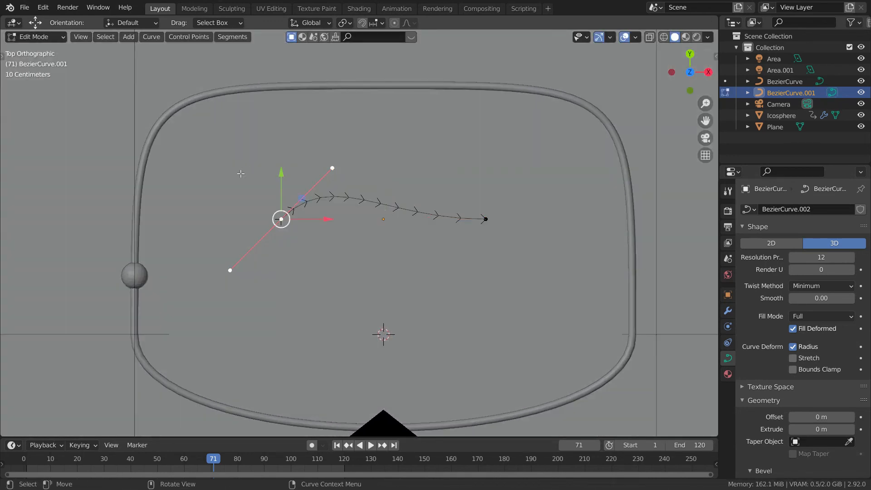
{"action": "key", "text": "g"}
{"action": "key", "text": "x"}
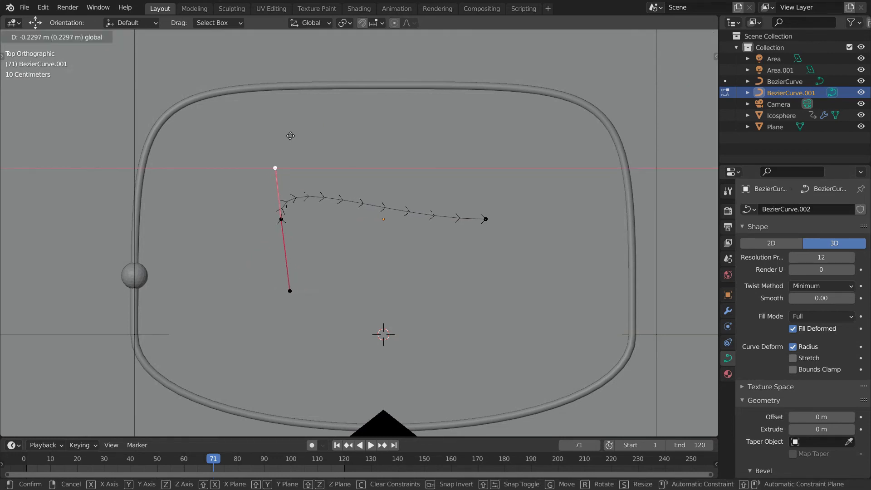
{"action": "left_click", "coordinate": [292, 137]}
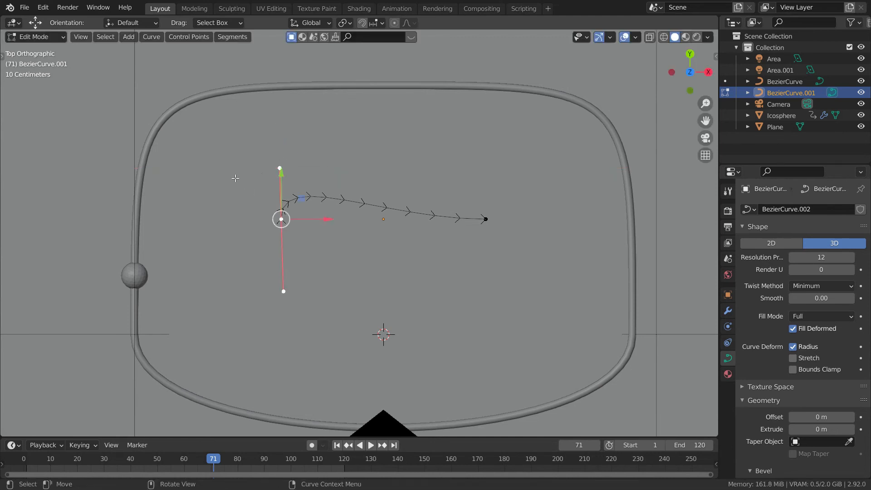
{"action": "key", "text": "g"}
{"action": "key", "text": "x"}
{"action": "left_click", "coordinate": [221, 176]}
- Move the inner curve's right end point along X to the middle of the loop
{"action": "left_click", "coordinate": [404, 180]}
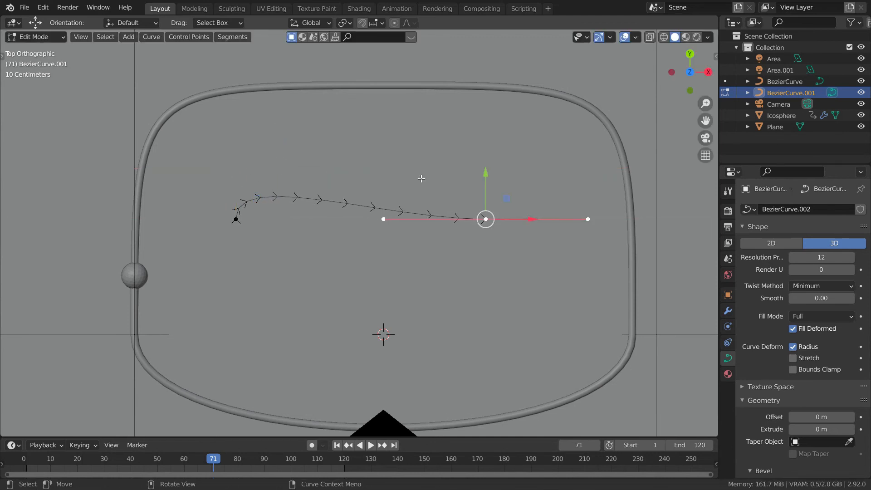
{"action": "key", "text": "g"}
{"action": "key", "text": "x"}
{"action": "left_click", "coordinate": [342, 171]}
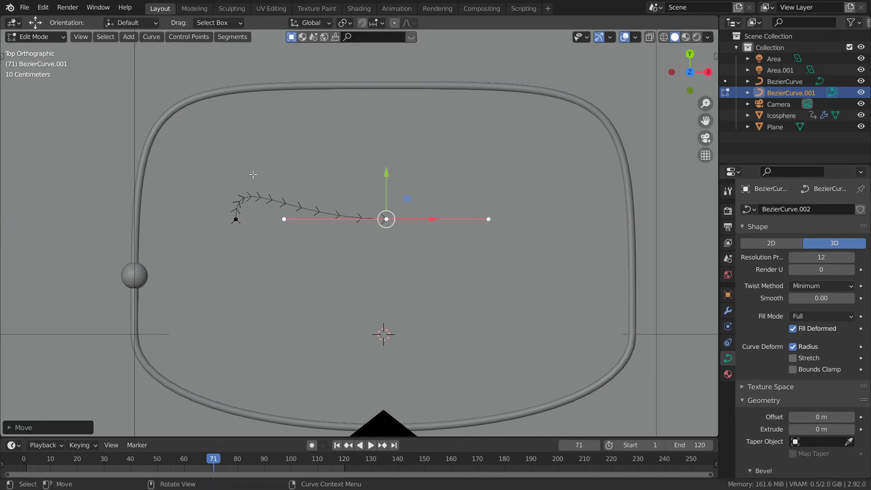
- Raise the left handle of the middle point to arch the curve segment, and select the whole control point
{"action": "left_click", "coordinate": [249, 173]}
{"action": "key", "text": "g"}
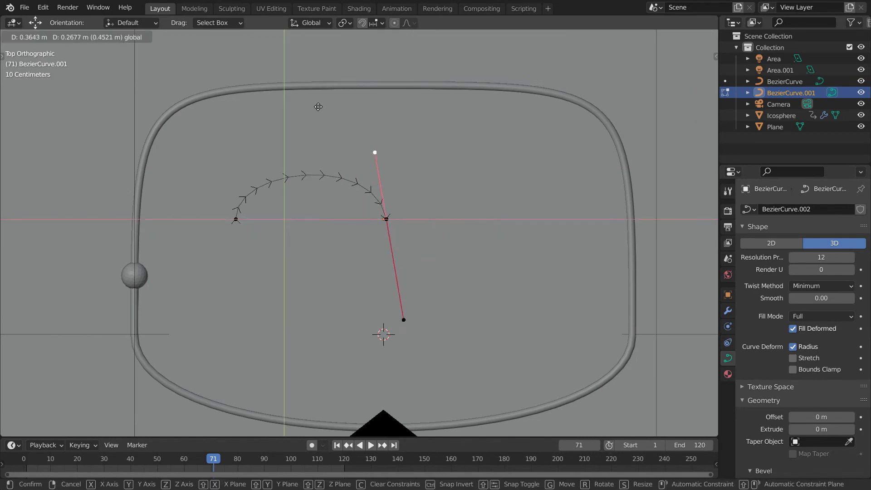
{"action": "left_click", "coordinate": [319, 113]}
{"action": "left_click", "coordinate": [334, 188]}
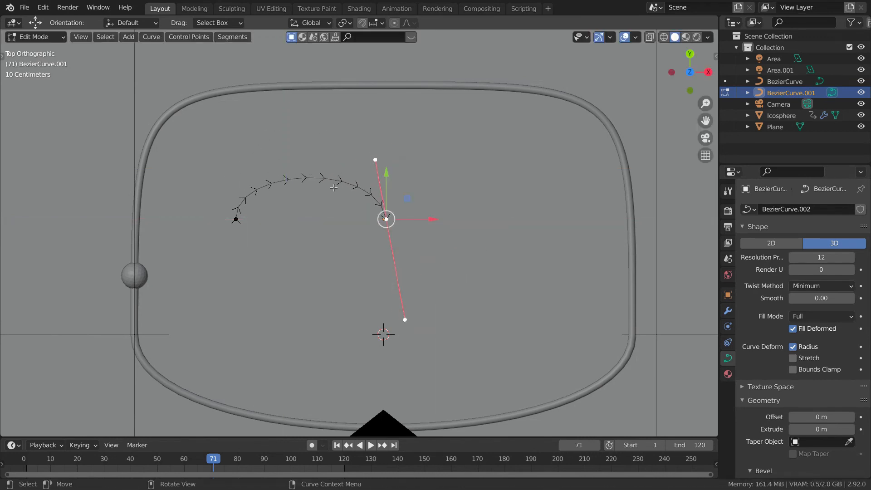
{"action": "key", "text": "shift+d"}
{"action": "left_click", "coordinate": [388, 186]}
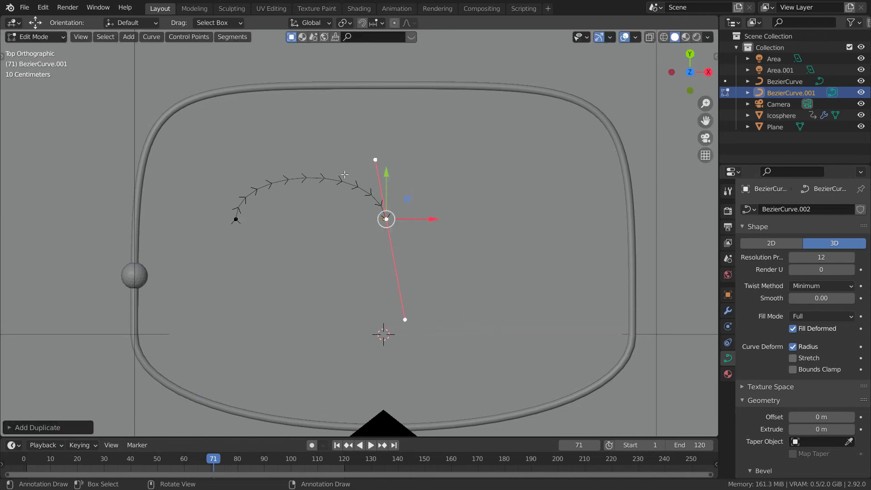
{"action": "key", "text": "ctrl+z"}
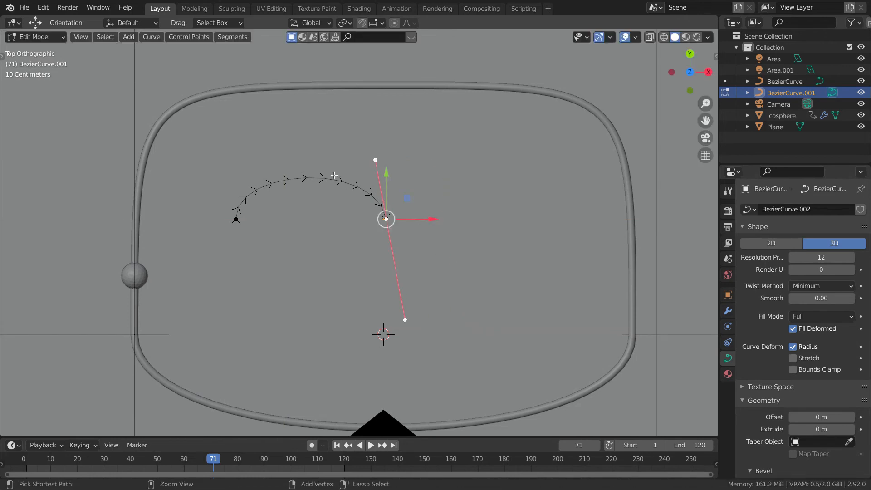
{"action": "key", "text": "ctrl+z"}
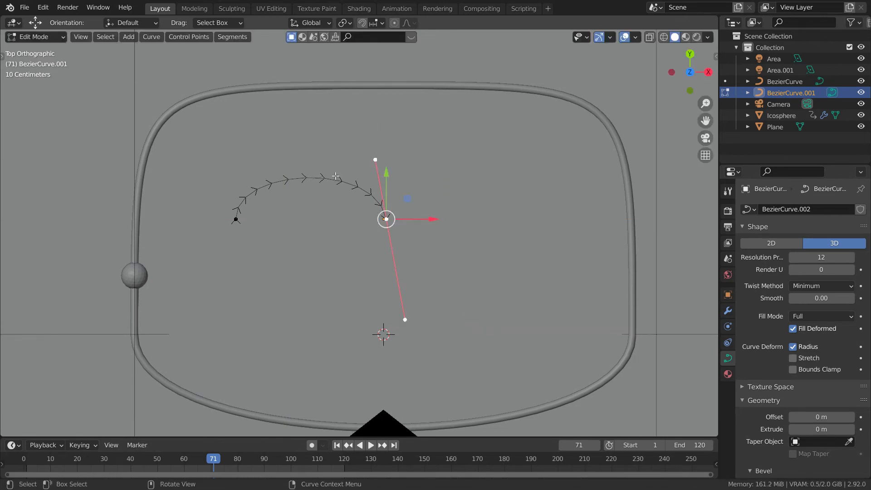
- Extrude a third control point toward the loop's right side, rotate it to form an S-shape, and pull it inward along X
{"action": "key", "text": "e"}
{"action": "left_click", "coordinate": [475, 168]}
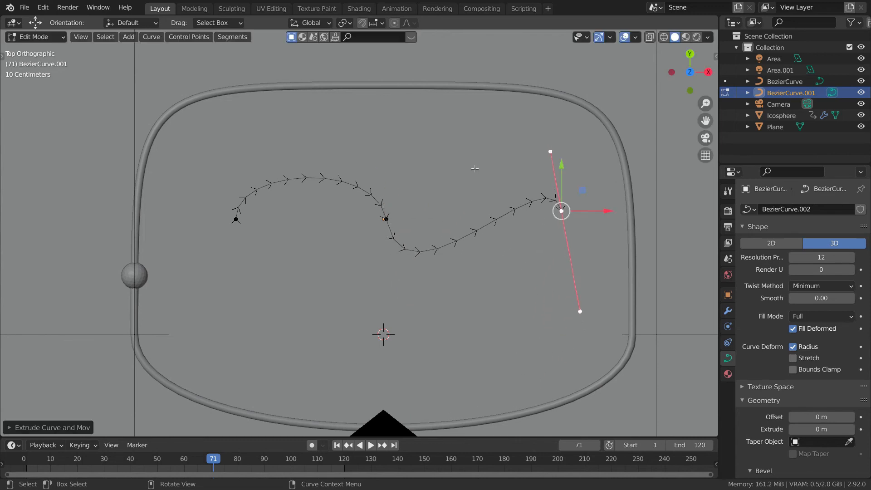
{"action": "key", "text": "r"}
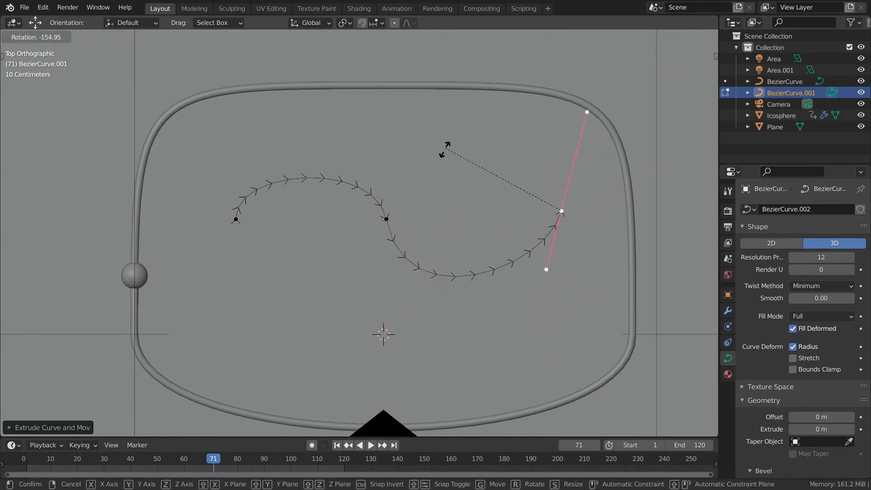
{"action": "left_click", "coordinate": [456, 199]}
{"action": "key", "text": "g"}
{"action": "key", "text": "x"}
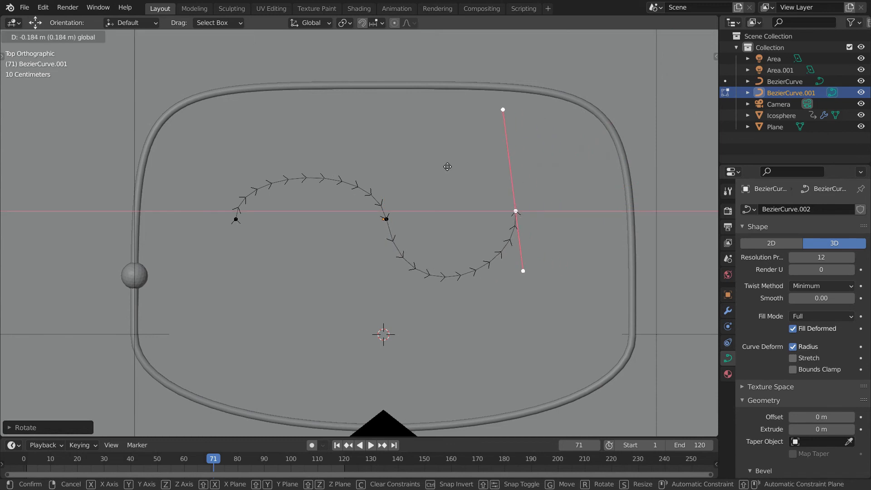
{"action": "left_click", "coordinate": [446, 167]}
- Shift the S-curve's left end point slightly inward along X and return to Object Mode
{"action": "left_click", "coordinate": [198, 180]}
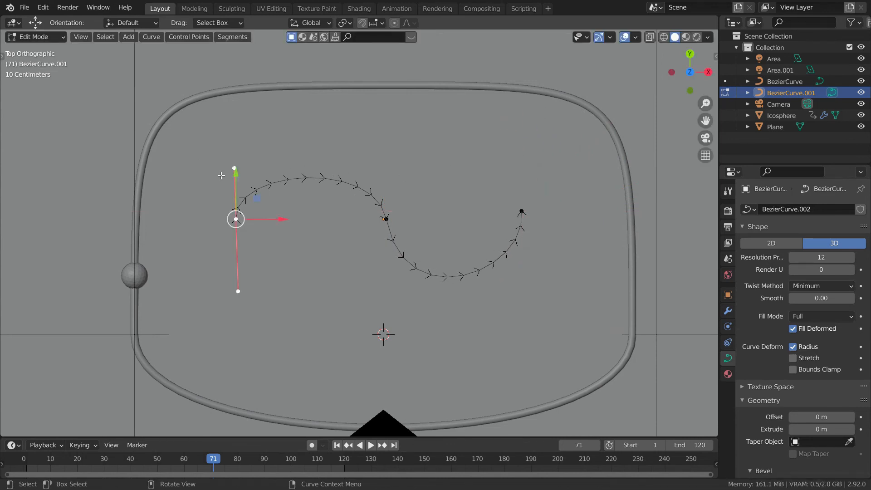
{"action": "key", "text": "g"}
{"action": "key", "text": "x"}
{"action": "left_click", "coordinate": [240, 176]}
{"action": "key", "text": "Tab"}
- Raise the S-curve slightly along Z above the ground plane
{"action": "middle_click_drag", "start_coordinate": [269, 195], "coordinate": [311, 150], "text": "ctrl"}
{"action": "key", "text": "g"}
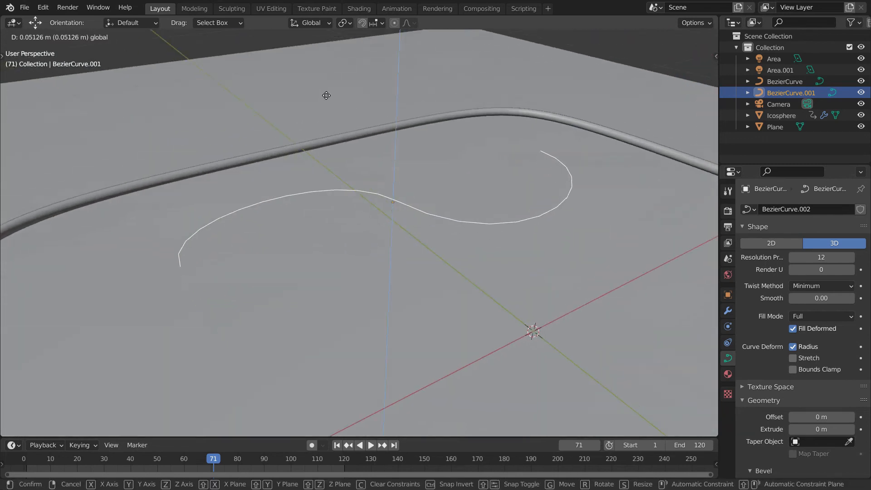
{"action": "left_click", "coordinate": [334, 79]}
{"action": "middle_click_drag", "start_coordinate": [334, 80], "coordinate": [284, 222], "text": "ctrl"}
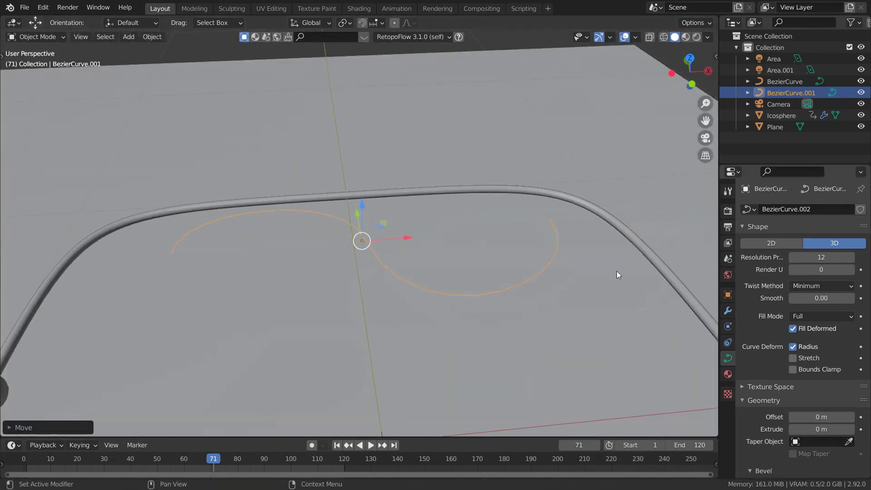
- Give the S-curve a round bevel with a depth of 0.059 m and a resolution of 32
{"action": "scroll", "coordinate": [803, 341], "scroll_direction": "down", "scroll_amount": 4}
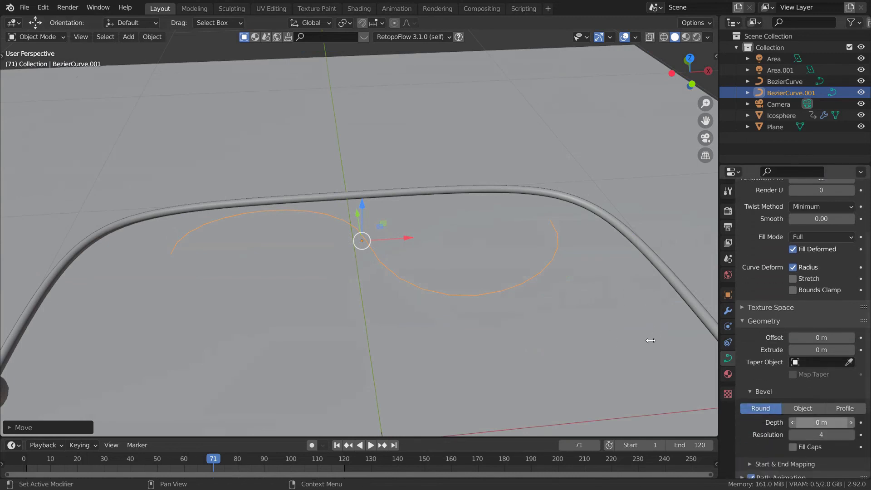
{"action": "scroll", "coordinate": [651, 340], "scroll_direction": "down", "scroll_amount": 3}
{"action": "left_click_drag", "start_coordinate": [822, 367], "coordinate": [853, 367]}
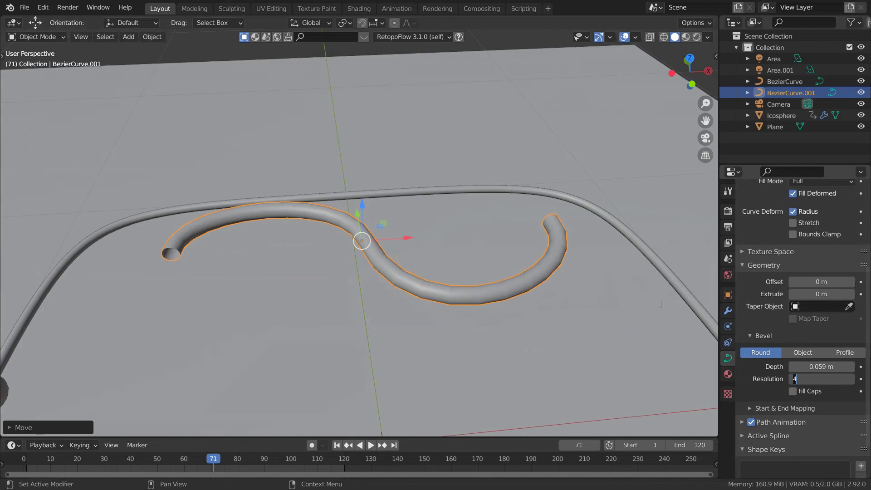
{"action": "left_click", "coordinate": [821, 379]}
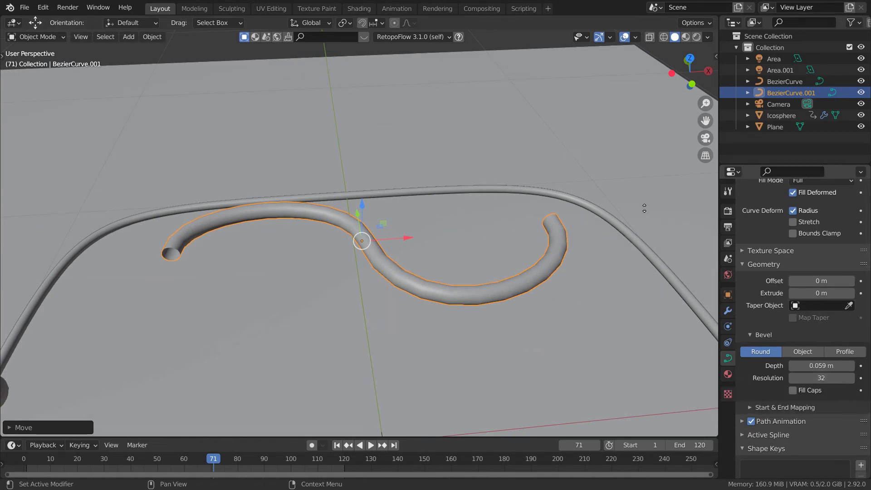
- Set the S-curve's Resolution Preview U to 32
{"action": "scroll", "coordinate": [644, 205], "scroll_direction": "up", "scroll_amount": 7}
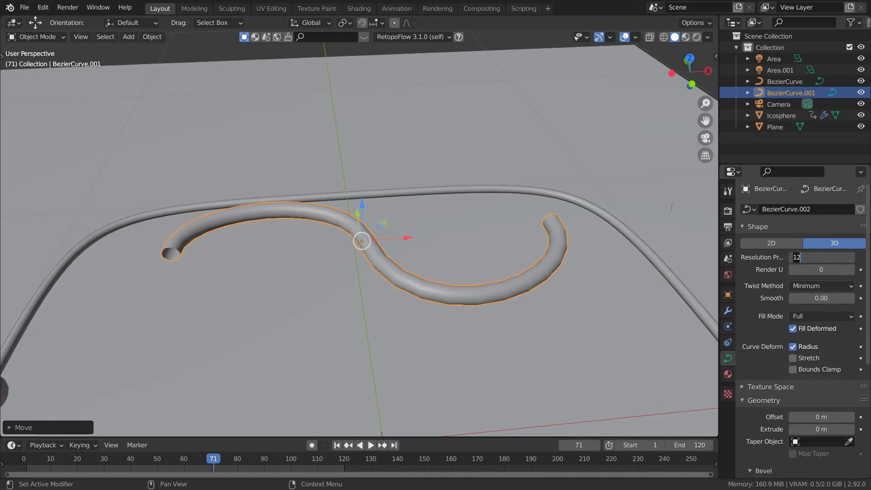
{"action": "type", "text": "32"}
{"action": "key", "text": "Return"}
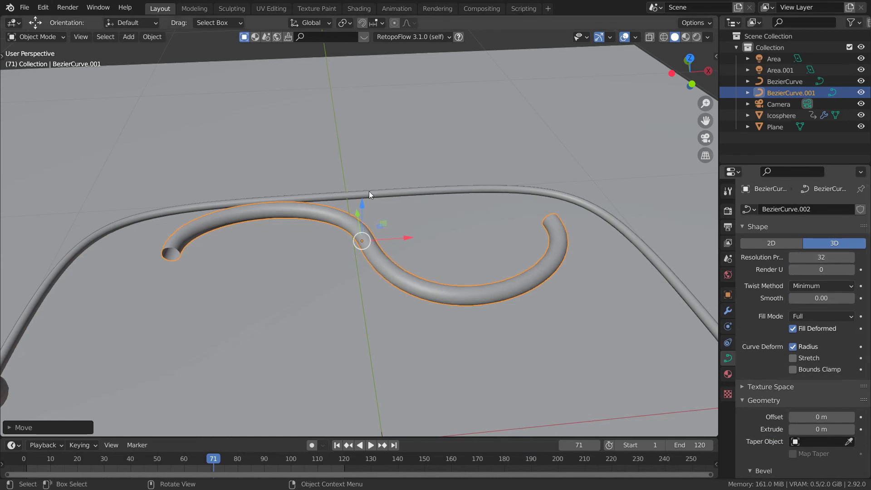
{"action": "mouse_move", "coordinate": [368, 191]}
{"action": "middle_mouse_down"}
{"action": "mouse_move", "coordinate": [350, 195]}
{"action": "mouse_move", "coordinate": [361, 206]}
{"action": "middle_mouse_up"}
{"action": "middle_click_drag", "start_coordinate": [341, 134], "coordinate": [333, 191], "text": "ctrl"}
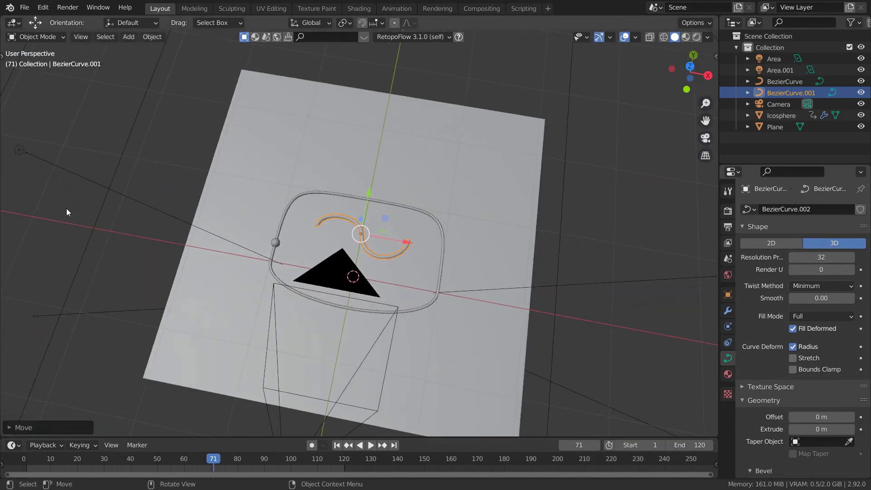
{"action": "left_click", "coordinate": [66, 209]}
{"action": "middle_click_drag", "start_coordinate": [190, 230], "coordinate": [314, 202], "text": "ctrl"}
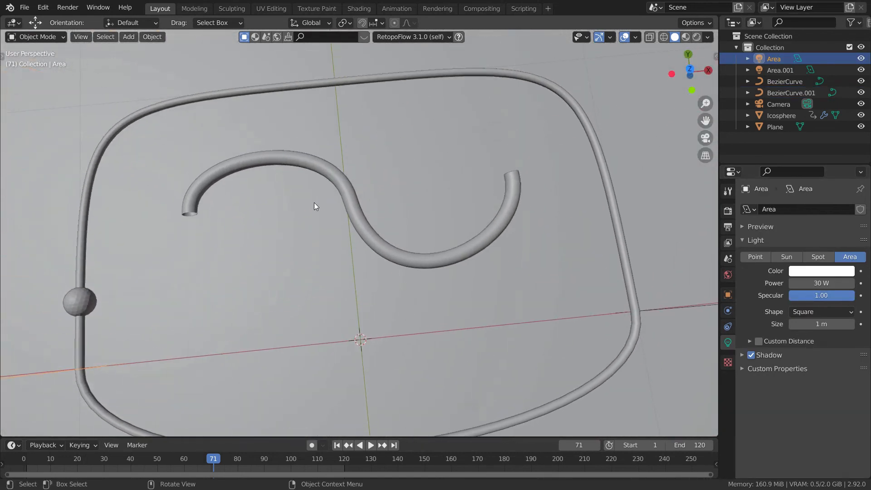
{"action": "left_click", "coordinate": [314, 203]}
- Expand the S-curve's bevel Start & End Mapping settings and try out the End factor, leaving it at 1.000
{"action": "middle_click_drag", "start_coordinate": [624, 329], "coordinate": [625, 199]}
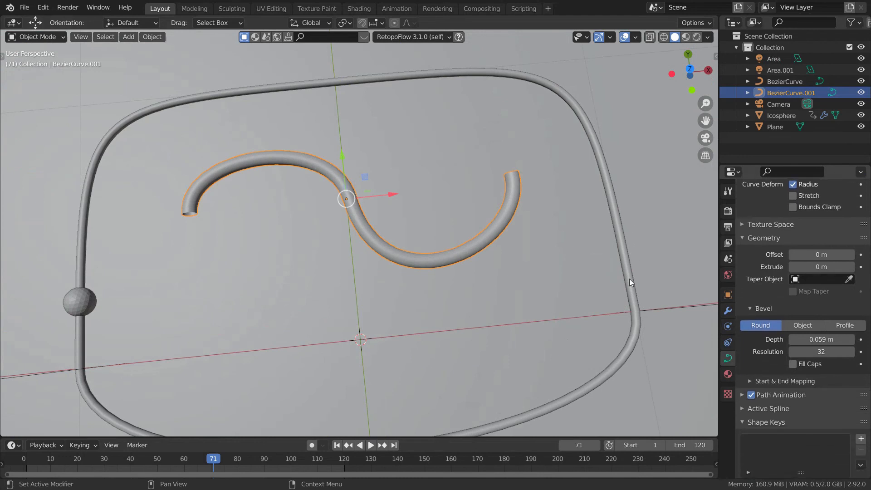
{"action": "middle_click_drag", "start_coordinate": [630, 267], "coordinate": [630, 241]}
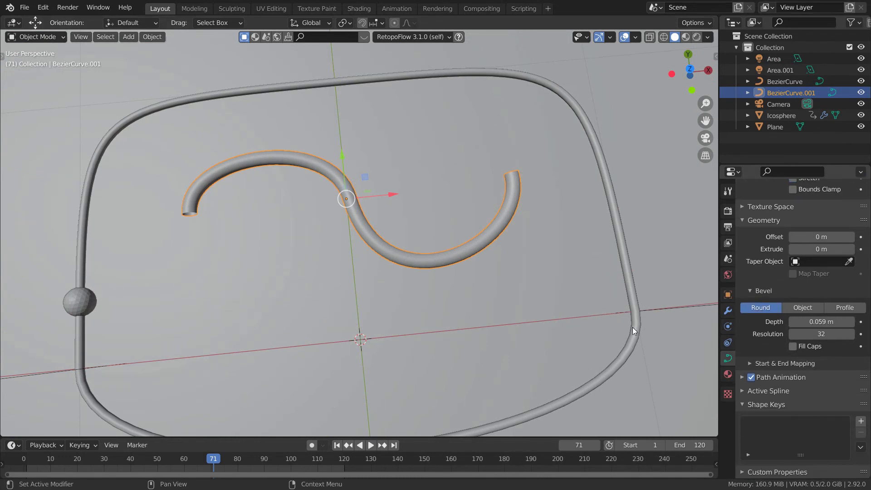
{"action": "left_click", "coordinate": [631, 312]}
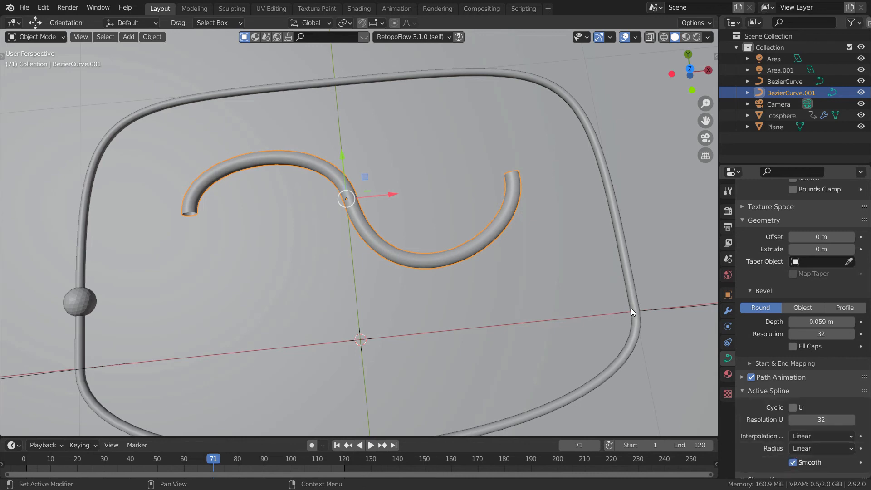
{"action": "left_click", "coordinate": [592, 302]}
{"action": "left_click", "coordinate": [606, 289]}
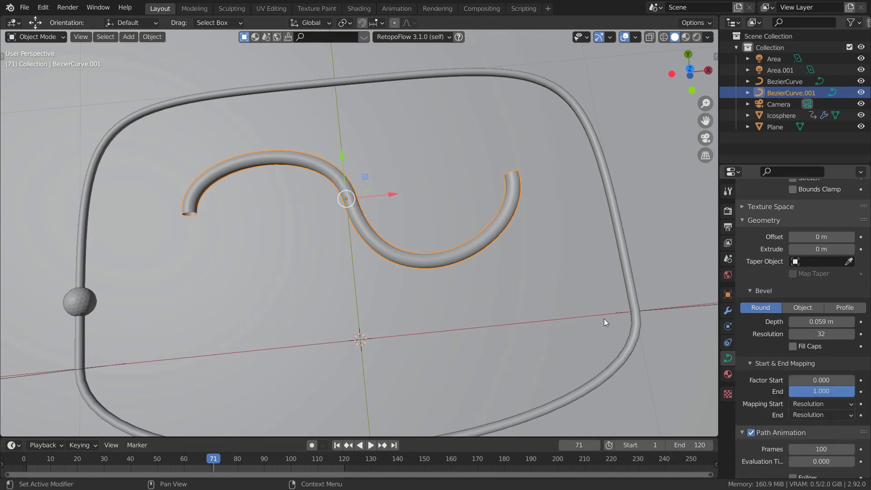
{"action": "middle_click_drag", "start_coordinate": [604, 319], "coordinate": [614, 280]}
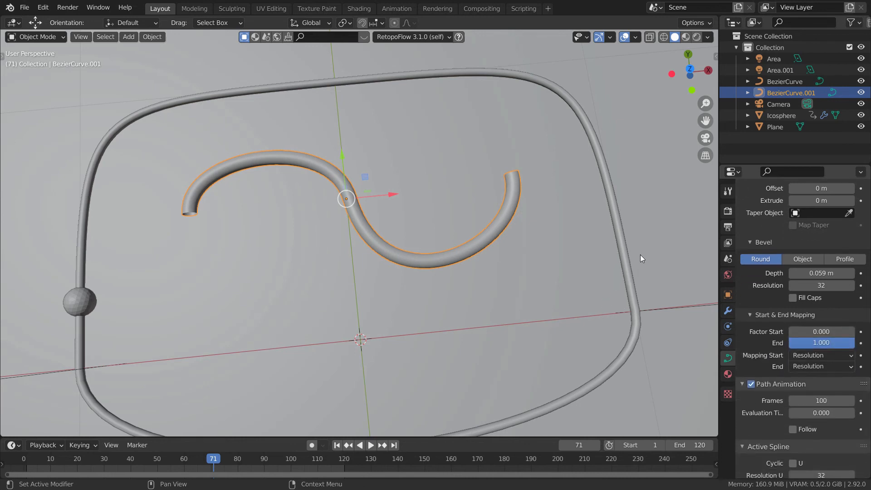
{"action": "mouse_move", "coordinate": [821, 343]}
{"action": "left_mouse_down"}
{"action": "mouse_move", "coordinate": [776, 343]}
{"action": "mouse_move", "coordinate": [838, 343]}
{"action": "mouse_move", "coordinate": [829, 343]}
{"action": "left_mouse_up"}
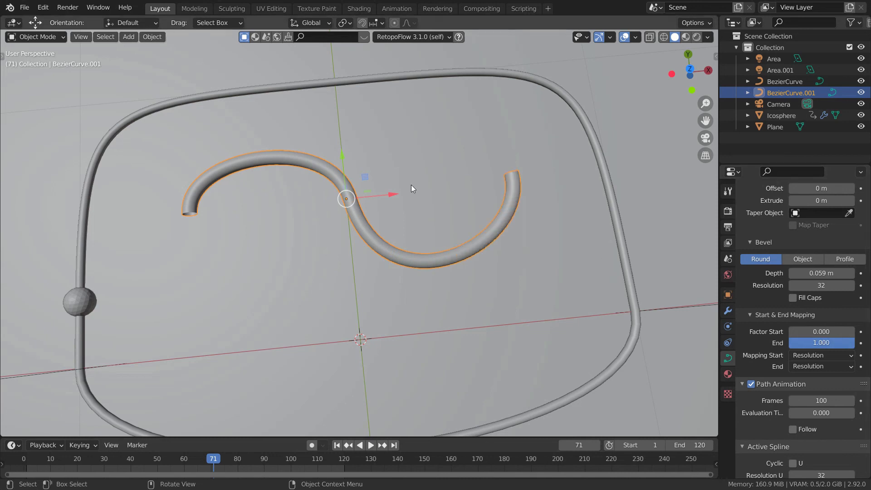
- In top view, enlarge the timeline and keyframe the S-curve's bevel End factor at 0.000 on frame 1
{"action": "key", "text": "KP_7"}
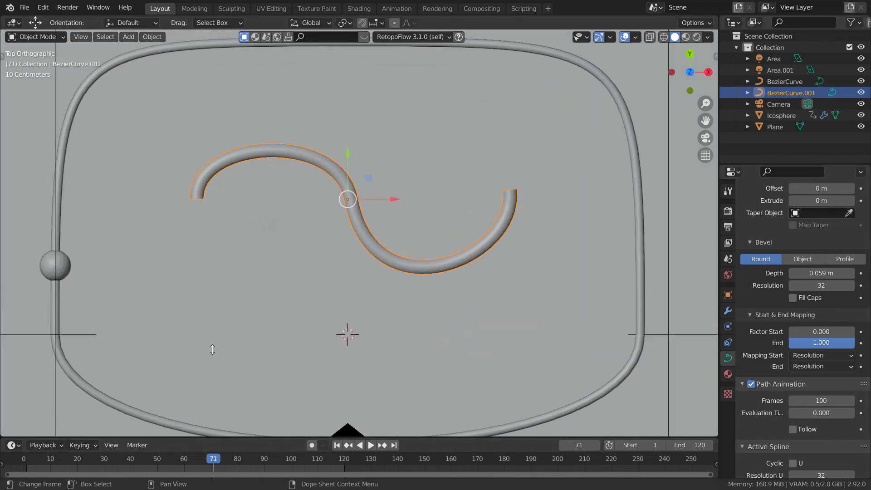
{"action": "left_click_drag", "start_coordinate": [218, 438], "coordinate": [195, 353]}
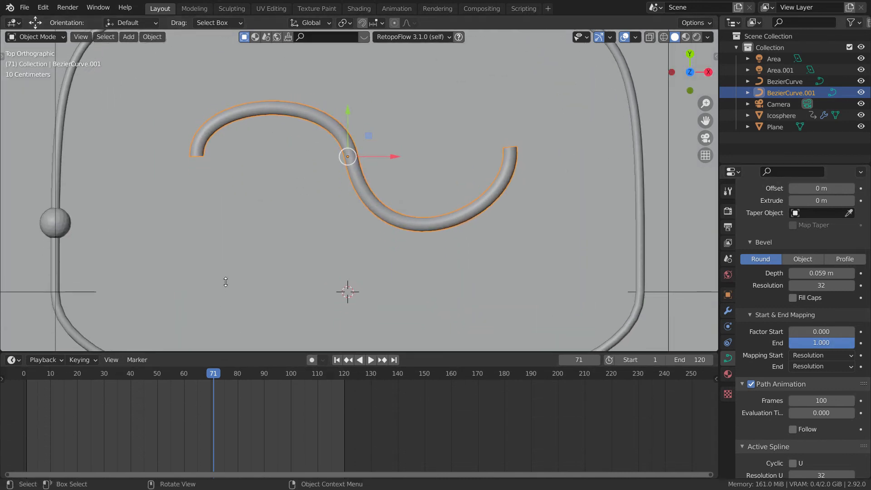
{"action": "key", "text": "shift+Left"}
{"action": "middle_click_drag", "start_coordinate": [276, 195], "coordinate": [276, 241], "text": "shift"}
{"action": "left_click_drag", "start_coordinate": [845, 343], "coordinate": [778, 343]}
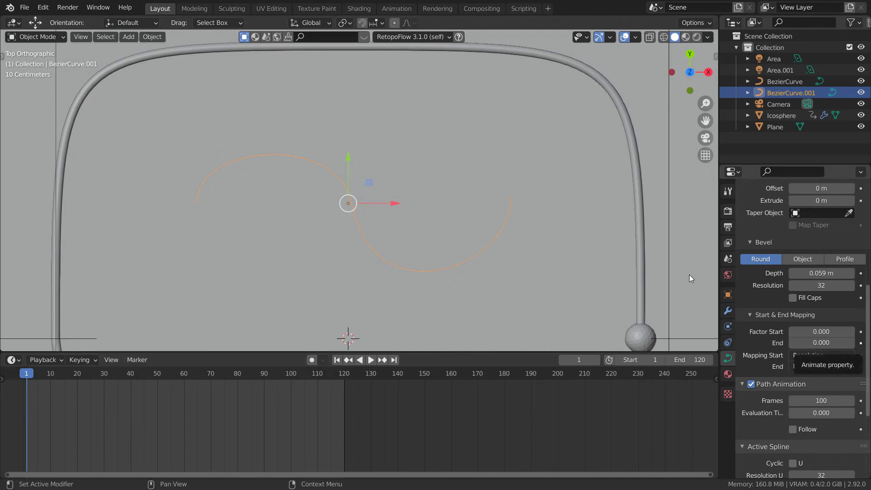
{"action": "left_click", "coordinate": [861, 343]}
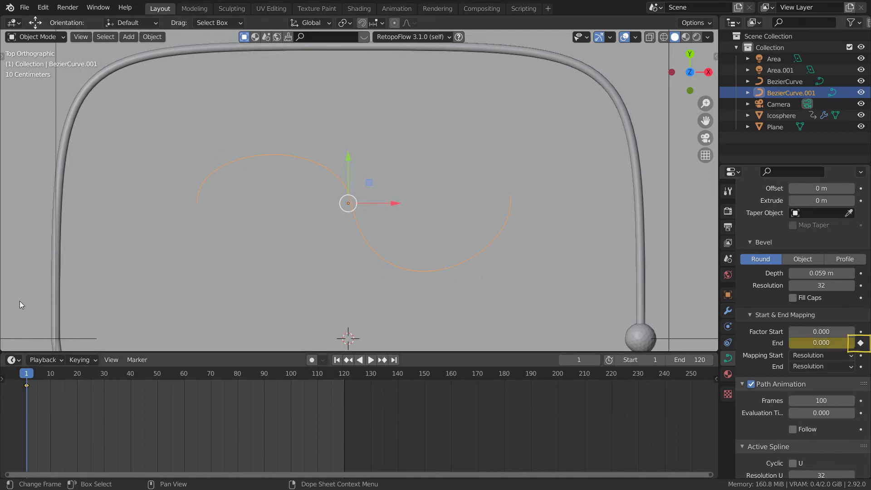
- Keyframe the S-curve's bevel End factor at 0.500 on frame 20 and at 1.000 on frame 40
{"action": "key", "text": "space"}
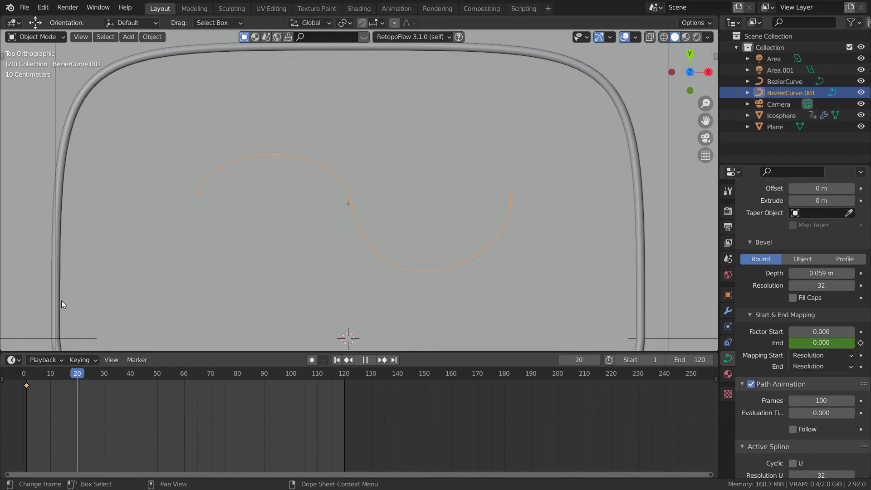
{"action": "key", "text": "space"}
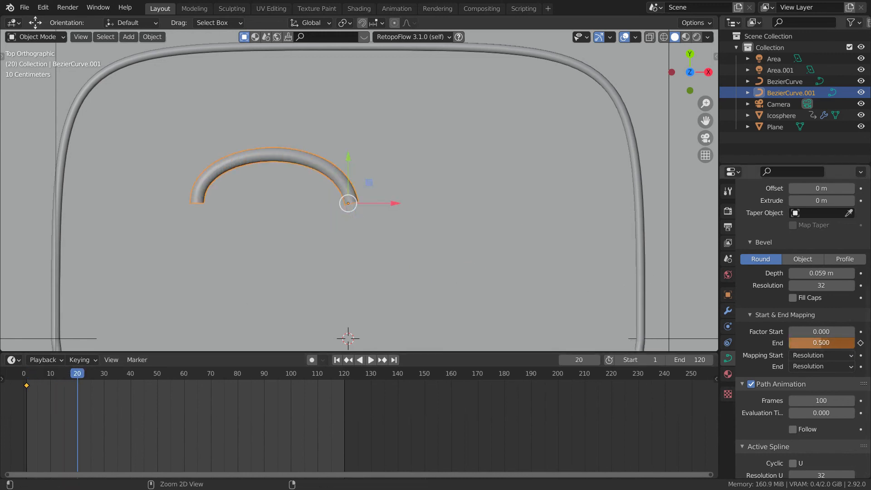
{"action": "left_click", "coordinate": [860, 343]}
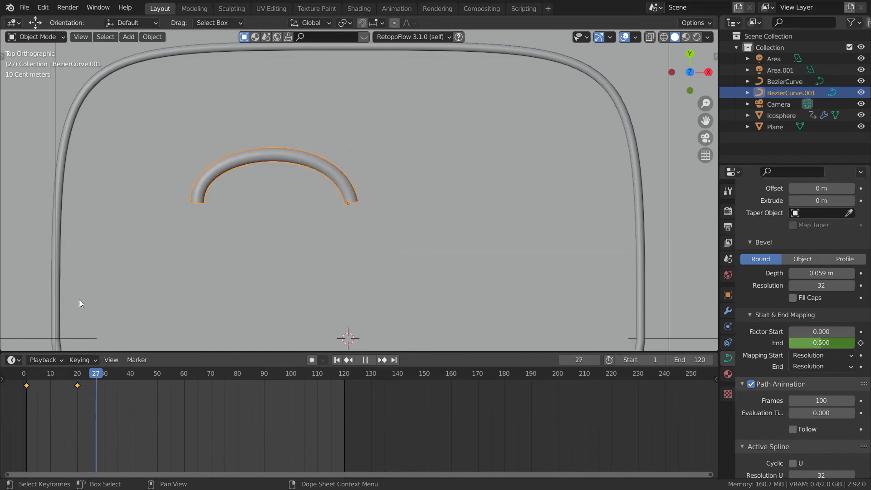
{"action": "key", "text": "space"}
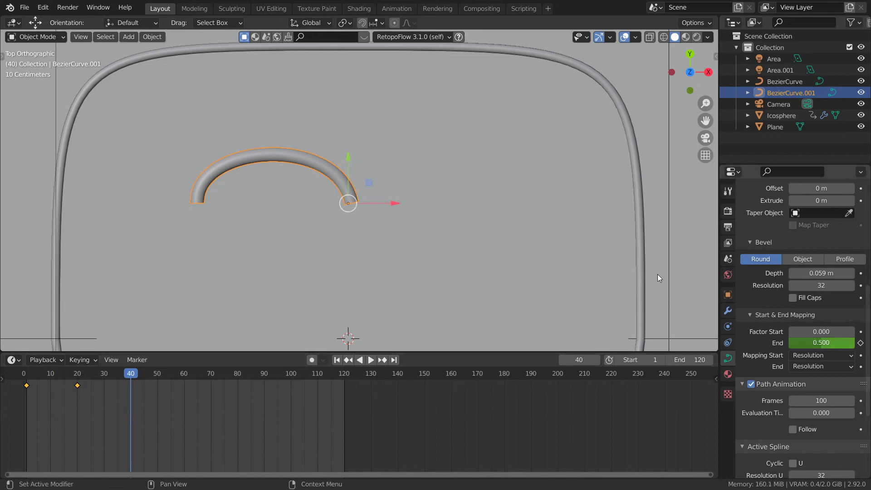
{"action": "left_click_drag", "start_coordinate": [816, 343], "coordinate": [852, 343]}
{"action": "left_click", "coordinate": [861, 343]}
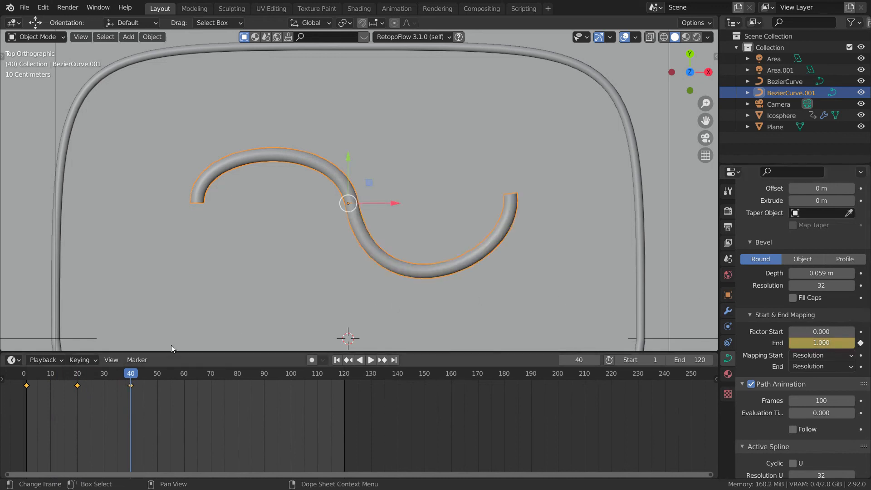
- Play back the animation to check how the S-shaped tube grows along its curve
{"action": "key", "text": "space"}
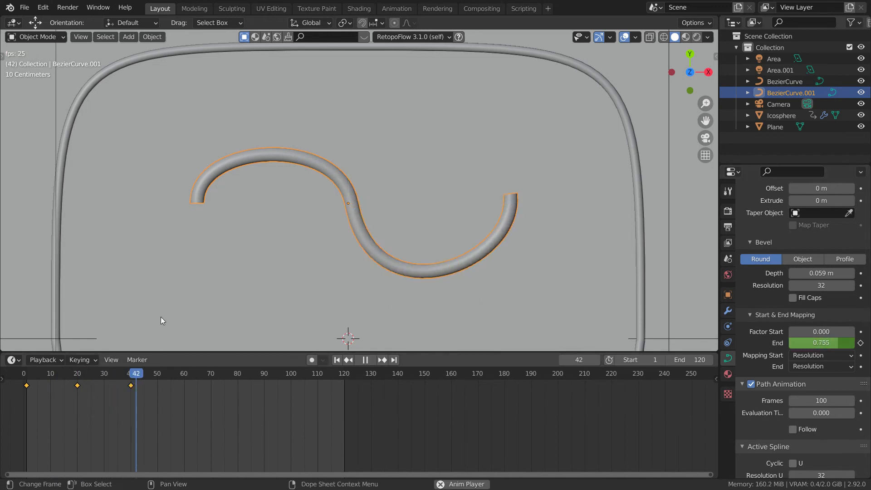
{"action": "key", "text": "shift+Left"}
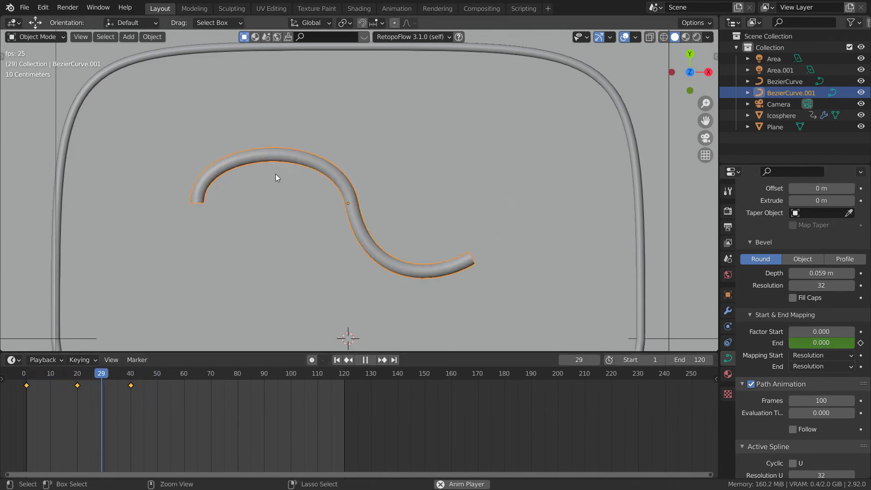
{"action": "middle_click_drag", "start_coordinate": [276, 175], "coordinate": [279, 215], "text": "ctrl"}
{"action": "key", "text": "space"}
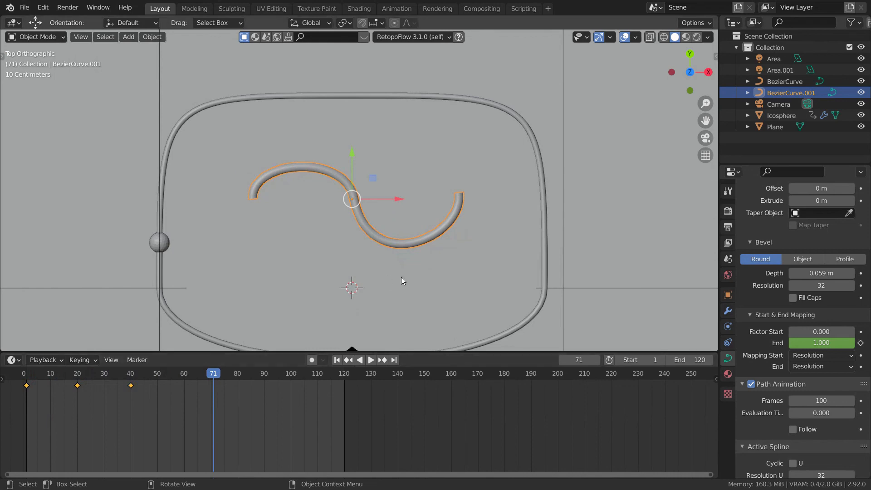
- Shrink the timeline again and delete the S-curve from the scene
{"action": "left_click_drag", "start_coordinate": [402, 352], "coordinate": [394, 426]}
{"action": "scroll", "coordinate": [305, 231], "scroll_direction": "down", "scroll_amount": 3}
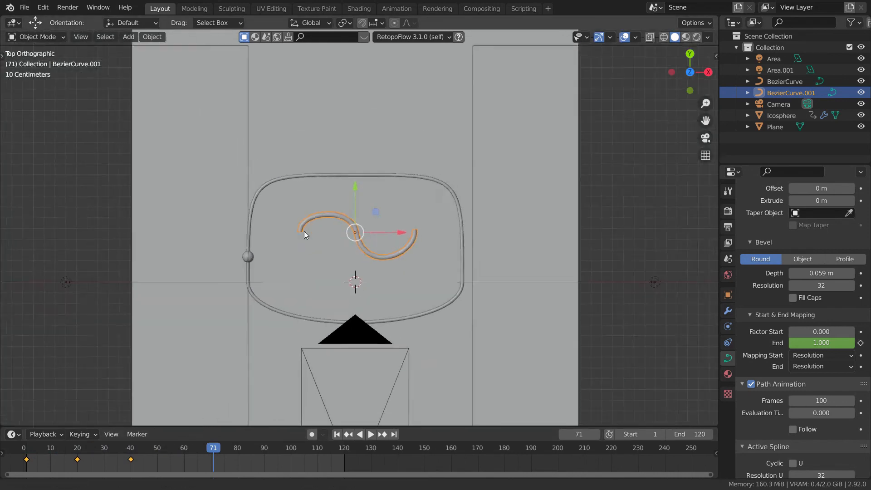
{"action": "middle_click_drag", "start_coordinate": [304, 230], "coordinate": [312, 187]}
{"action": "key", "text": "x"}
{"action": "key", "text": "Return"}
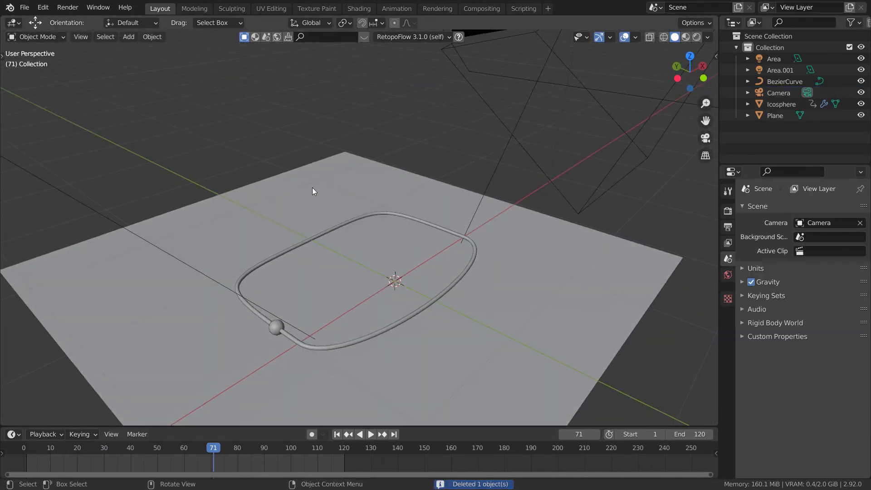
- Look through the camera, fit its frame in the viewport and save the file
{"action": "key", "text": "KP_7"}
{"action": "scroll", "coordinate": [313, 181], "scroll_direction": "down", "scroll_amount": 3}
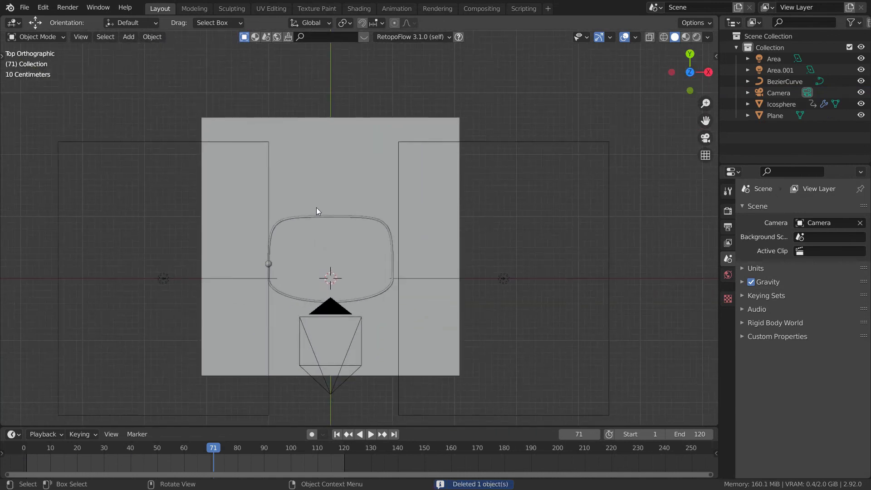
{"action": "key", "text": "KP_0"}
{"action": "scroll", "coordinate": [322, 210], "scroll_direction": "down", "scroll_amount": 4}
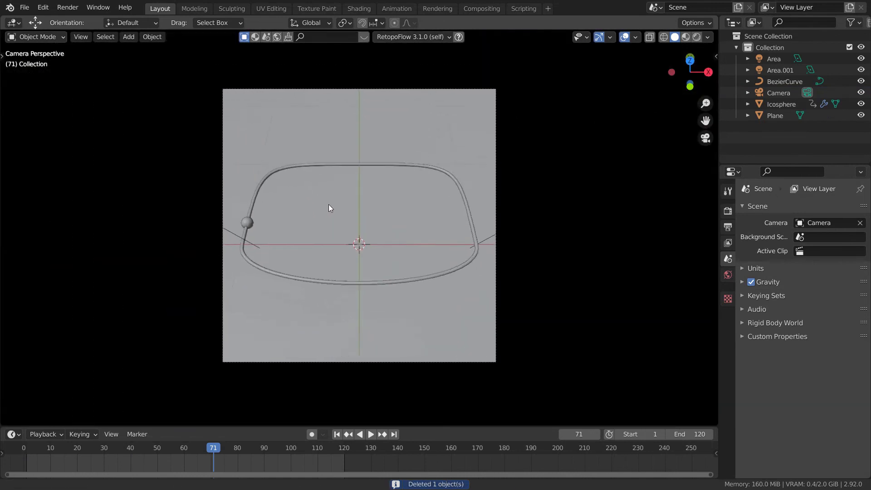
{"action": "scroll", "coordinate": [329, 209], "scroll_direction": "up", "scroll_amount": 1}
{"action": "middle_click_drag", "start_coordinate": [330, 212], "coordinate": [344, 208], "text": "shift"}
{"action": "key", "text": "ctrl"}
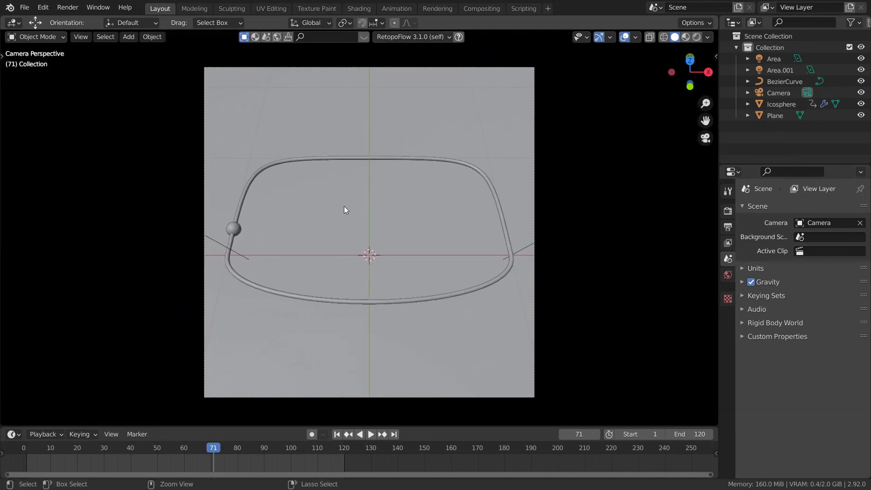
{"action": "key", "text": "ctrl+s"}
{"action": "key", "text": "Home"}
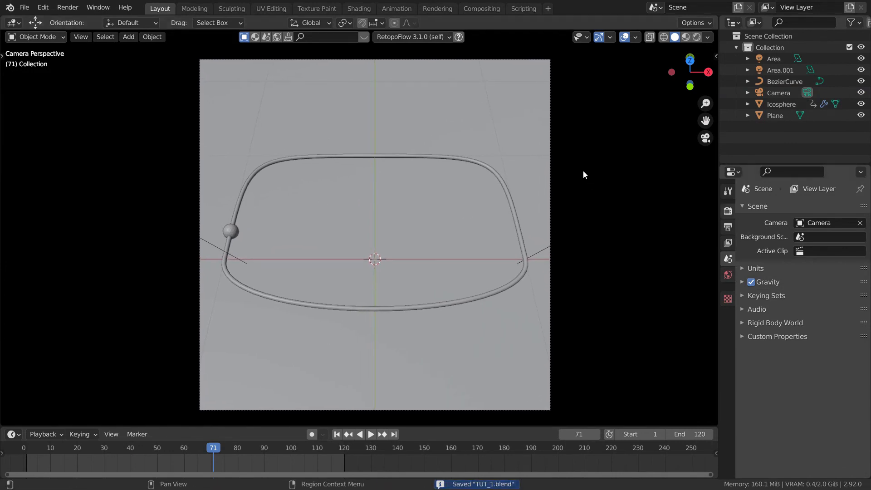
- Review the Eevee render settings, including the Film options
{"action": "left_click", "coordinate": [727, 211]}
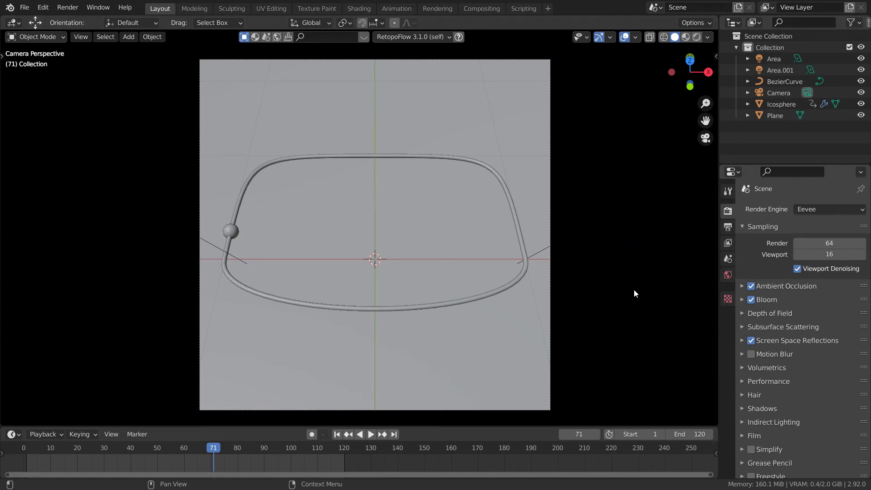
{"action": "middle_click_drag", "start_coordinate": [648, 307], "coordinate": [648, 289]}
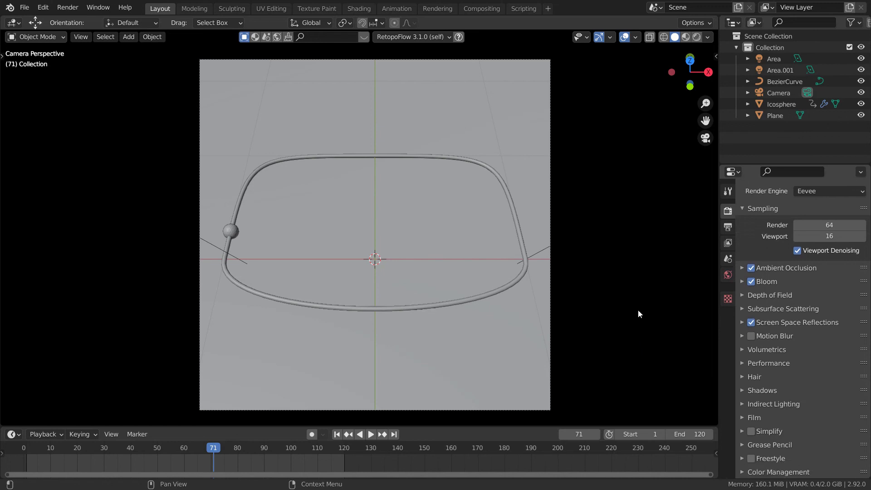
{"action": "left_click", "coordinate": [776, 418]}
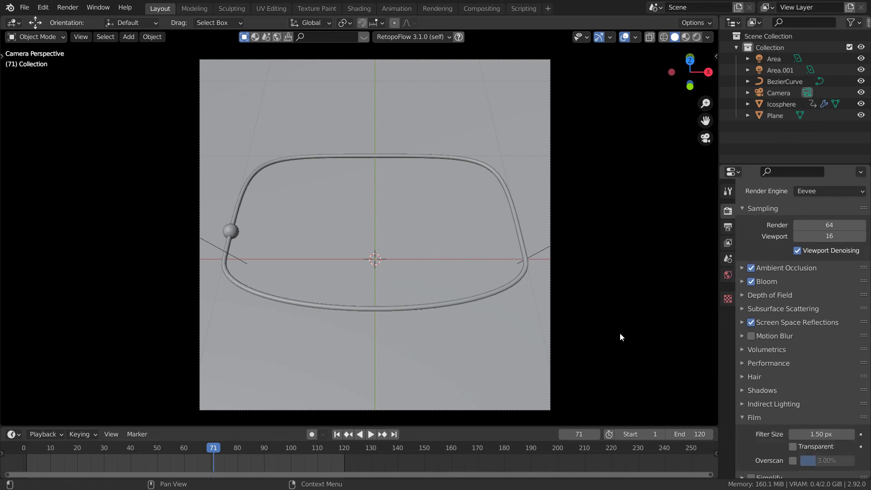
{"action": "left_click", "coordinate": [776, 417]}
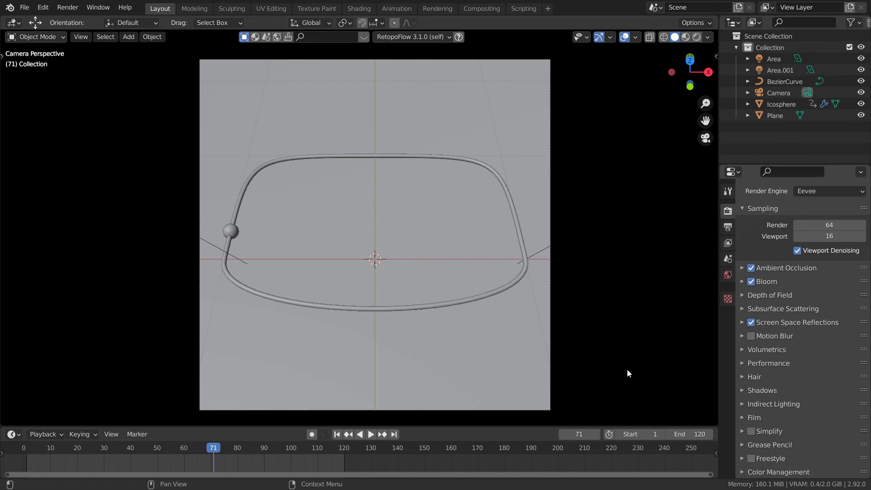
- Try an output resolution of 2000 × 2000 px and restore it to 1000 × 1000 px
{"action": "left_click", "coordinate": [727, 227]}
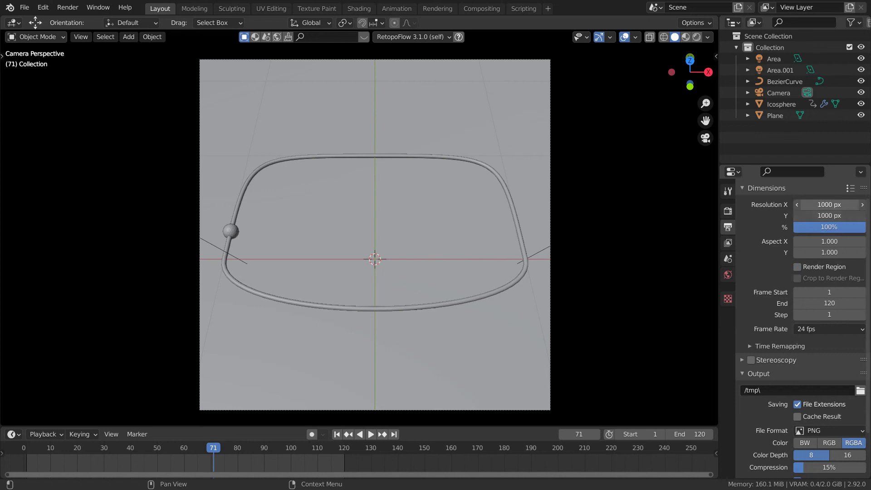
{"action": "left_click_drag", "start_coordinate": [830, 205], "coordinate": [829, 216]}
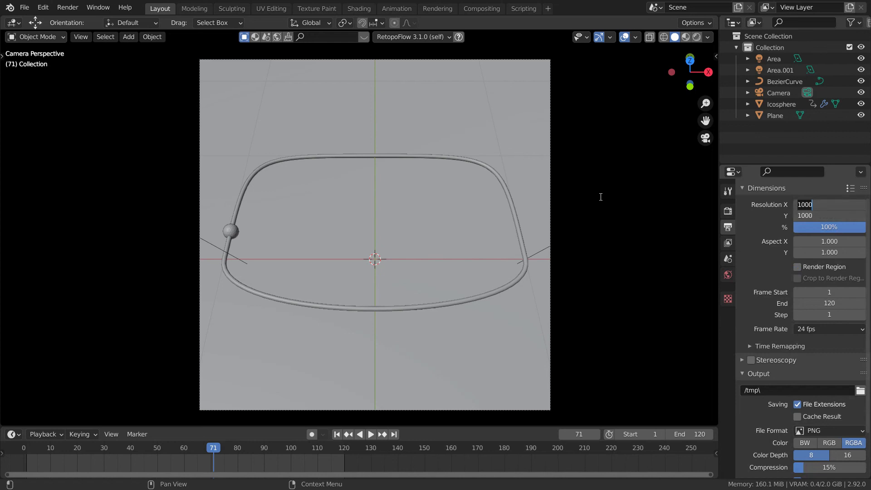
{"action": "type", "text": "2000"}
{"action": "key", "text": "Return"}
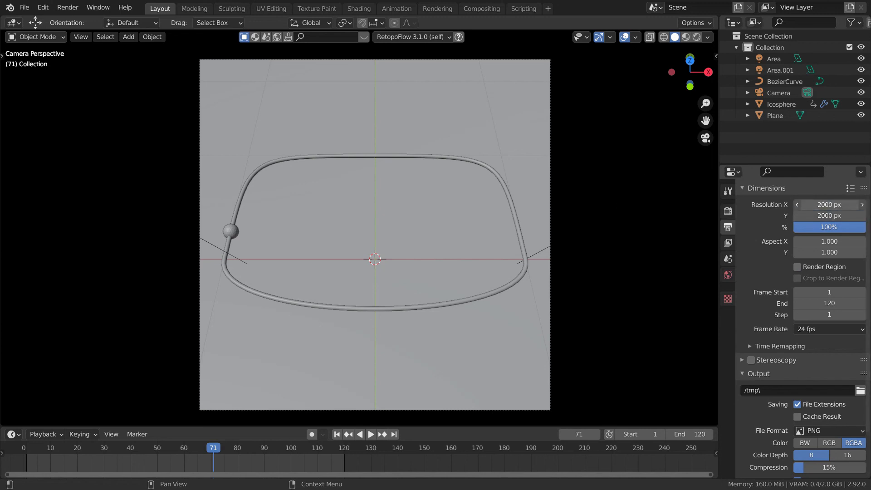
{"action": "left_click_drag", "start_coordinate": [830, 204], "coordinate": [829, 216]}
{"action": "type", "text": "1000"}
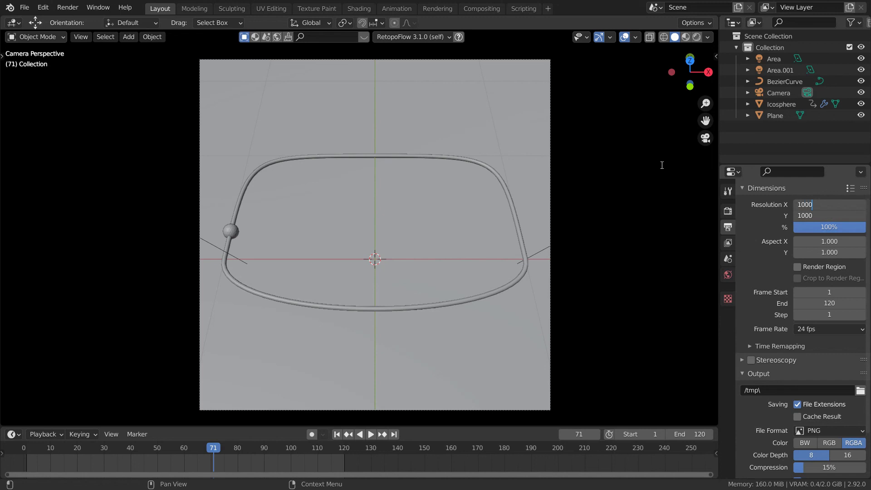
{"action": "key", "text": "Return"}
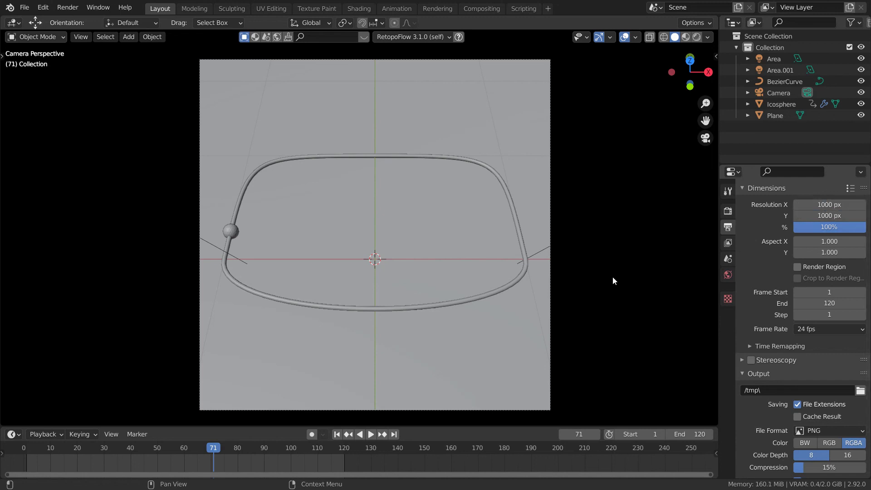
- Browse for the render output location and go to the D:\blender folder
{"action": "middle_click_drag", "start_coordinate": [771, 341], "coordinate": [782, 288]}
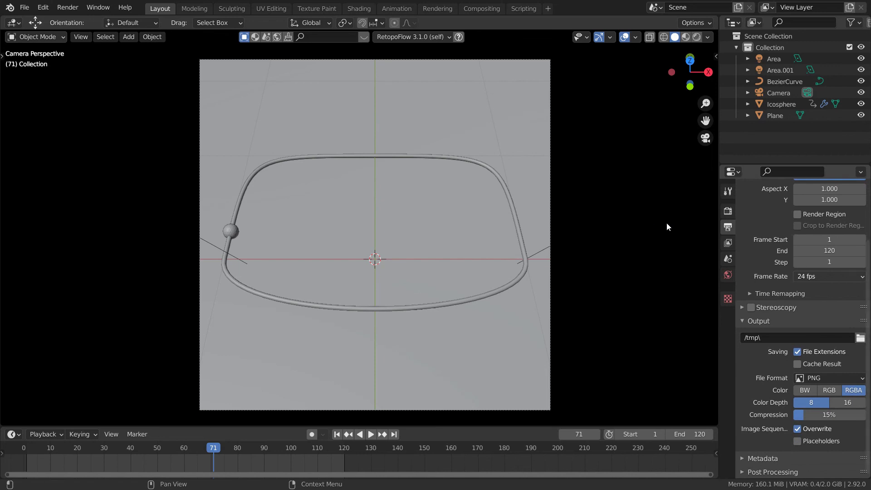
{"action": "left_click", "coordinate": [829, 276]}
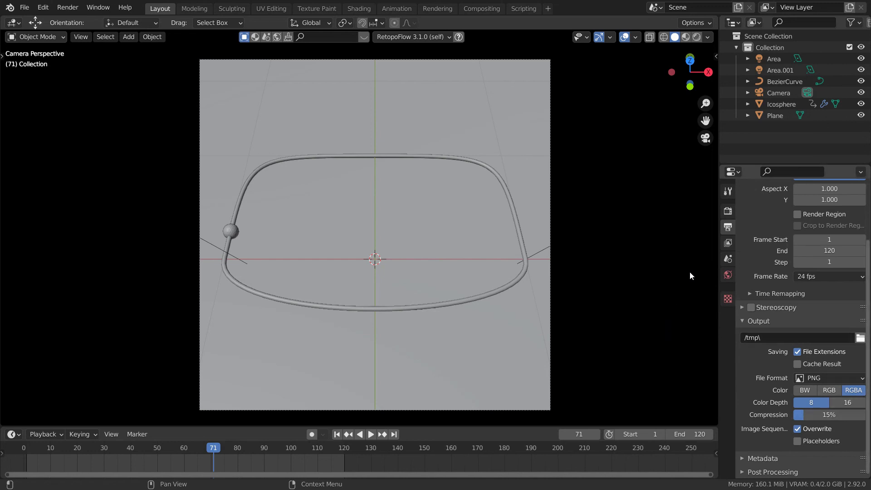
{"action": "key", "text": "ctrl+F11"}
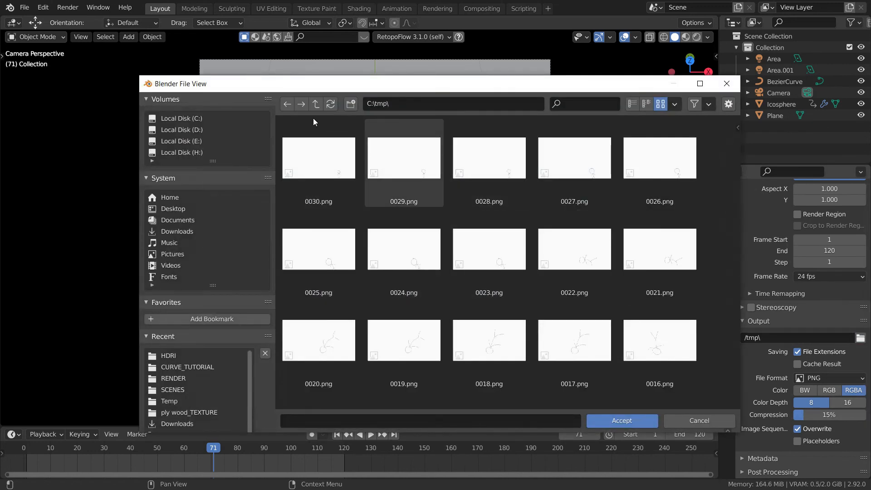
{"action": "left_click", "coordinate": [317, 104]}
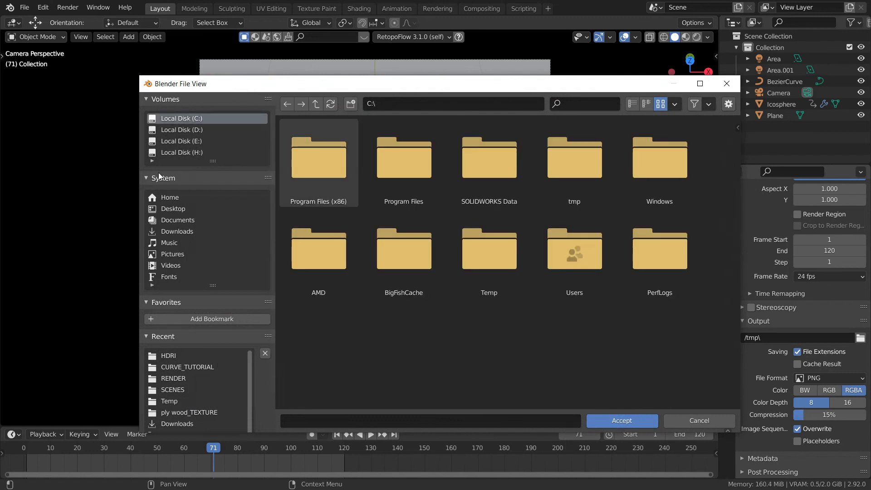
{"action": "left_click", "coordinate": [163, 130]}
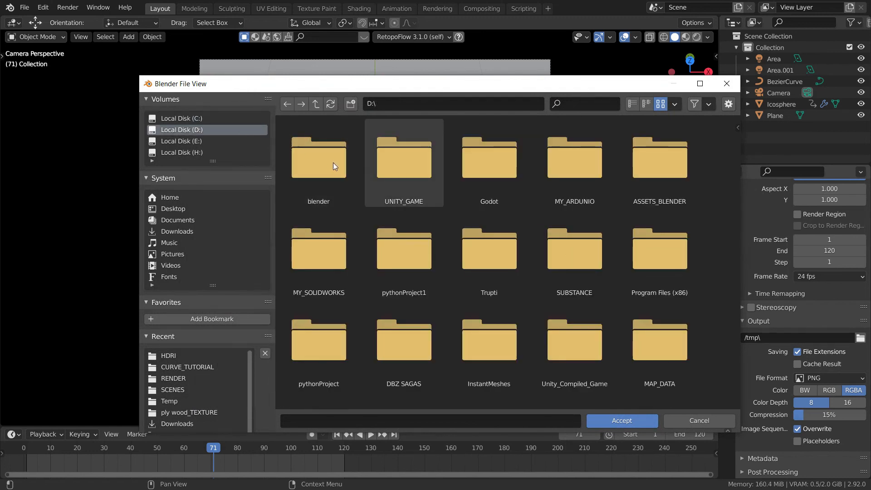
{"action": "left_click", "coordinate": [316, 103]}
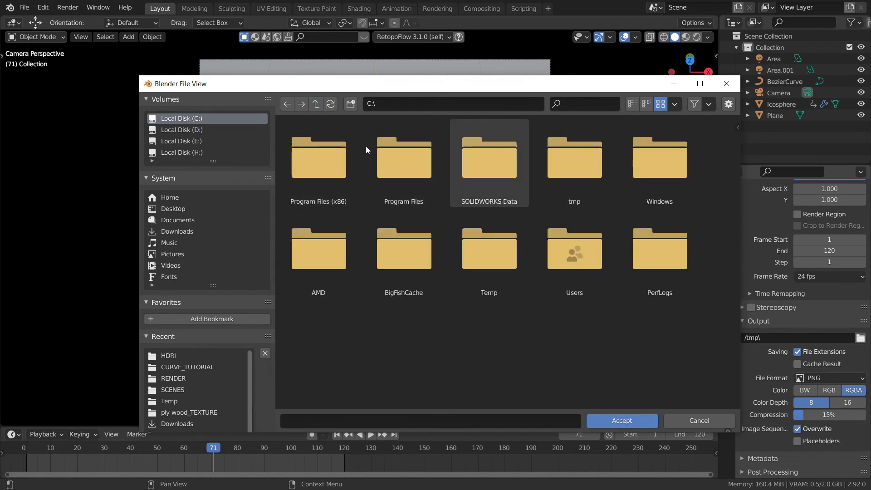
{"action": "left_click", "coordinate": [181, 130]}
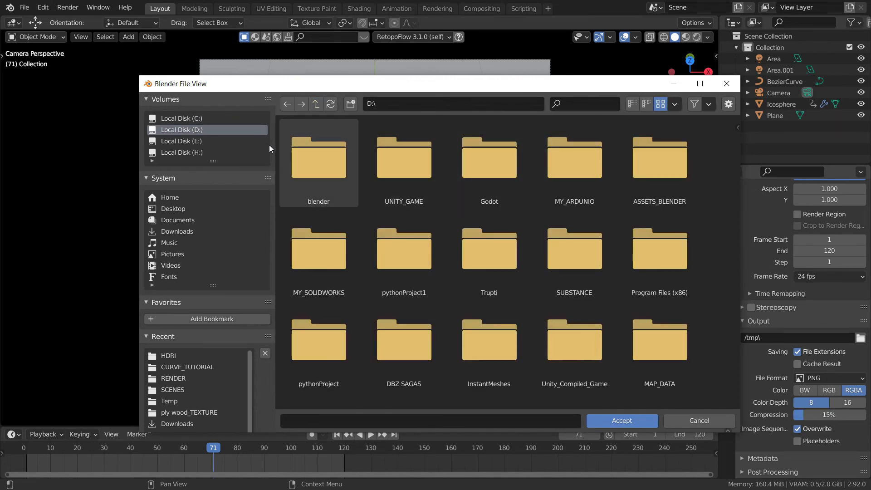
{"action": "left_click", "coordinate": [308, 150]}
{"action": "double_click", "coordinate": [294, 140]}
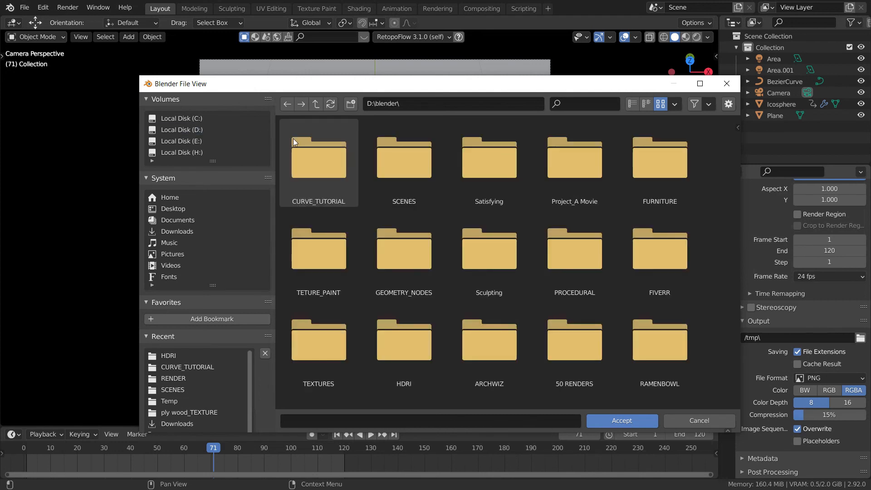
{"action": "scroll", "coordinate": [588, 159], "scroll_direction": "down", "scroll_amount": 1}
{"action": "scroll", "coordinate": [585, 164], "scroll_direction": "up", "scroll_amount": 1}
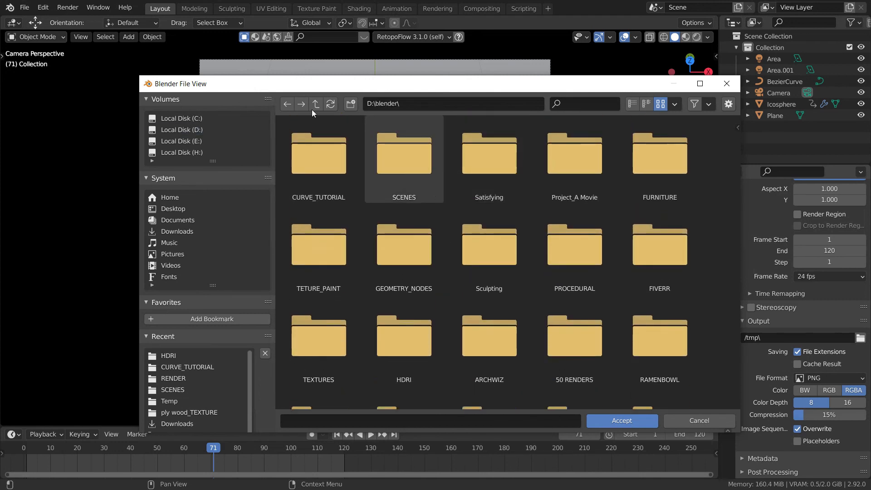
- Create a folder named IMG_SQE inside CURVE_TUTORIAL and open it
{"action": "left_click", "coordinate": [351, 104]}
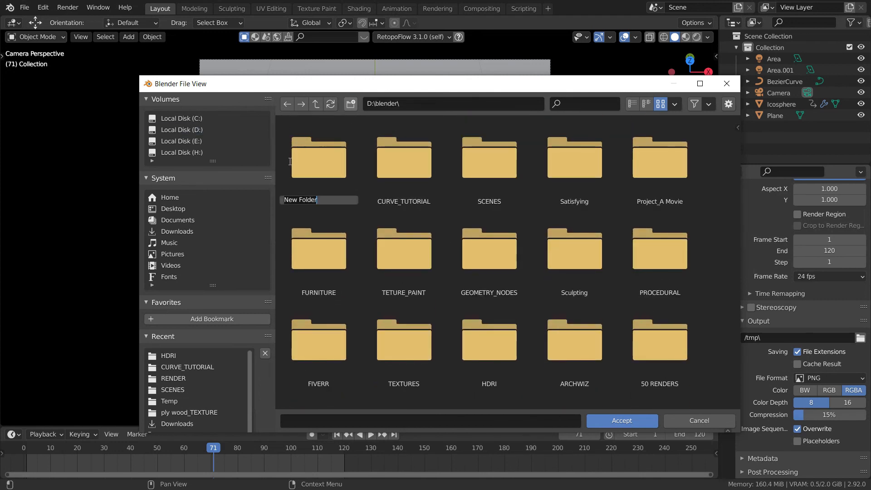
{"action": "double_click", "coordinate": [404, 159]}
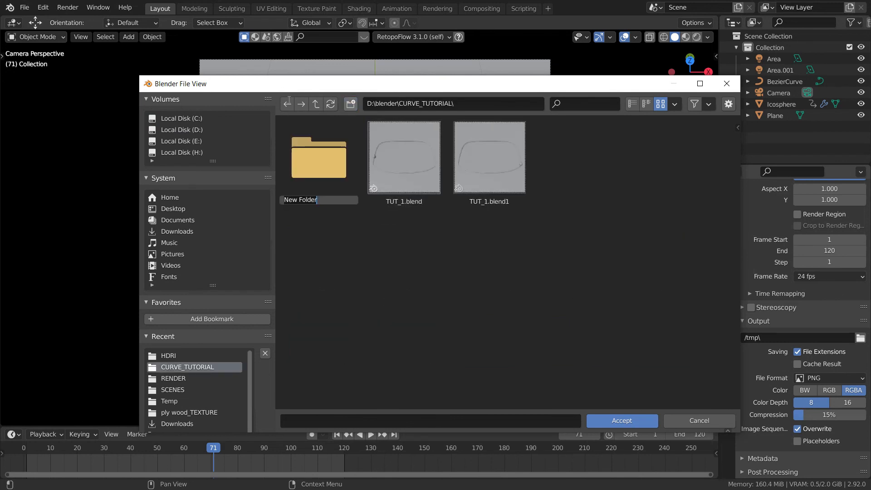
{"action": "type", "text": "IMG_SQE"}
{"action": "key", "text": "Return"}
{"action": "key", "text": "Return"}
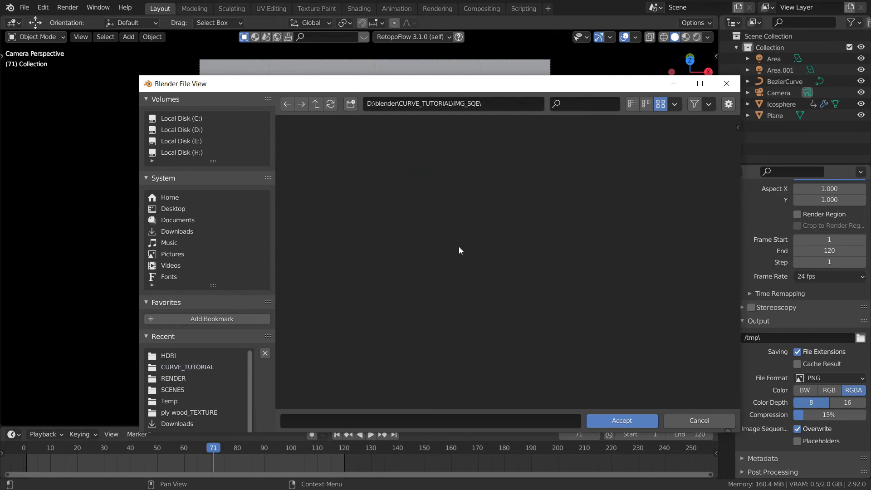
- Accept the IMG_SQE folder as the render output location and set the PNG output to RGB color with 0% compression
{"action": "key", "text": "Return"}
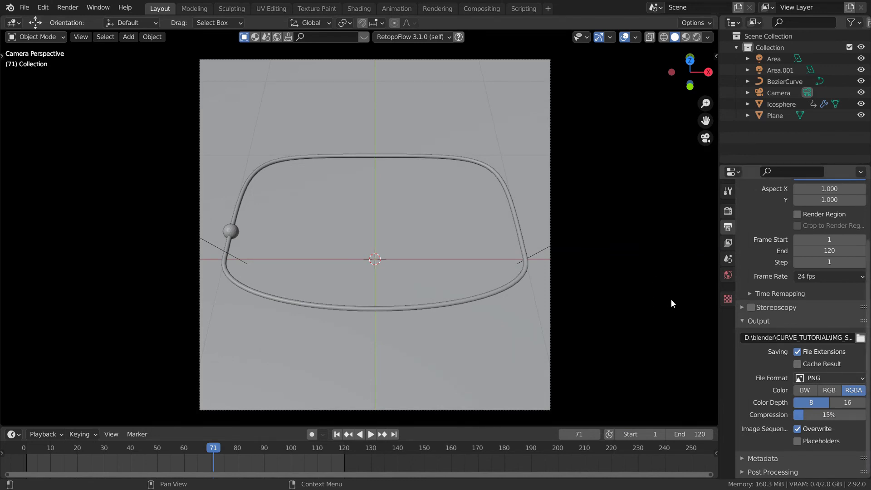
{"action": "left_click", "coordinate": [829, 377]}
{"action": "left_click", "coordinate": [818, 378]}
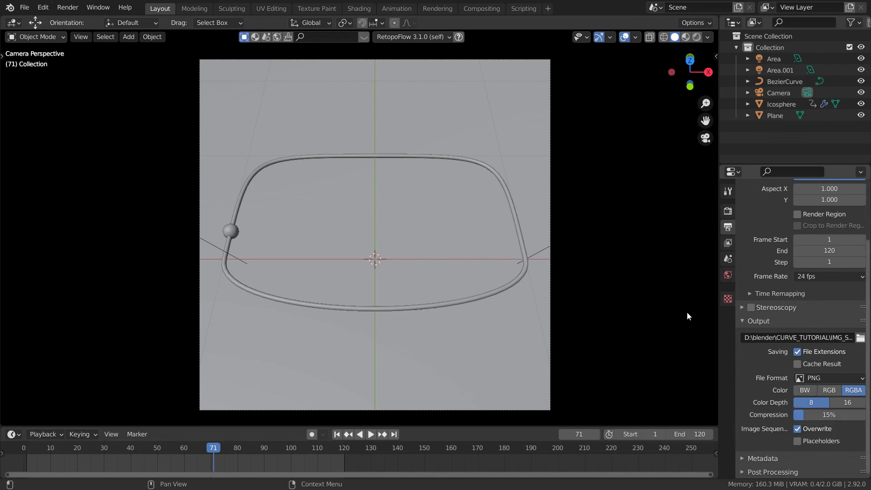
{"action": "left_click", "coordinate": [835, 390]}
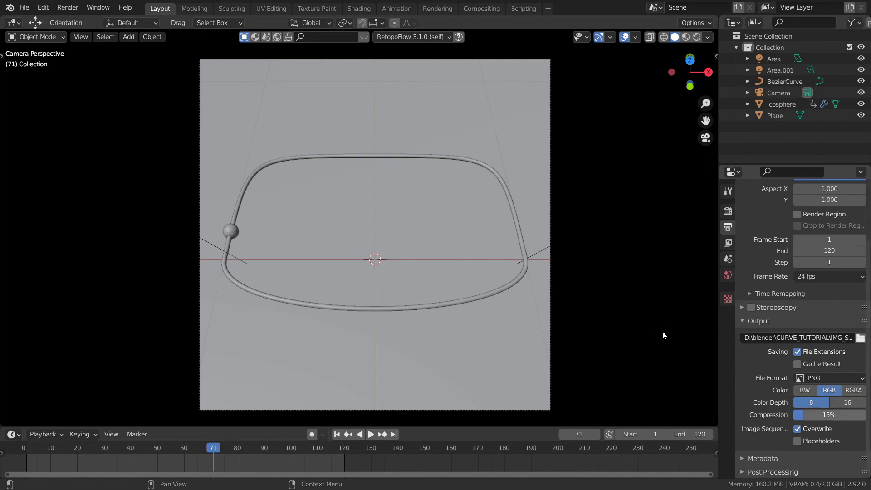
{"action": "left_click_drag", "start_coordinate": [828, 414], "coordinate": [799, 414]}
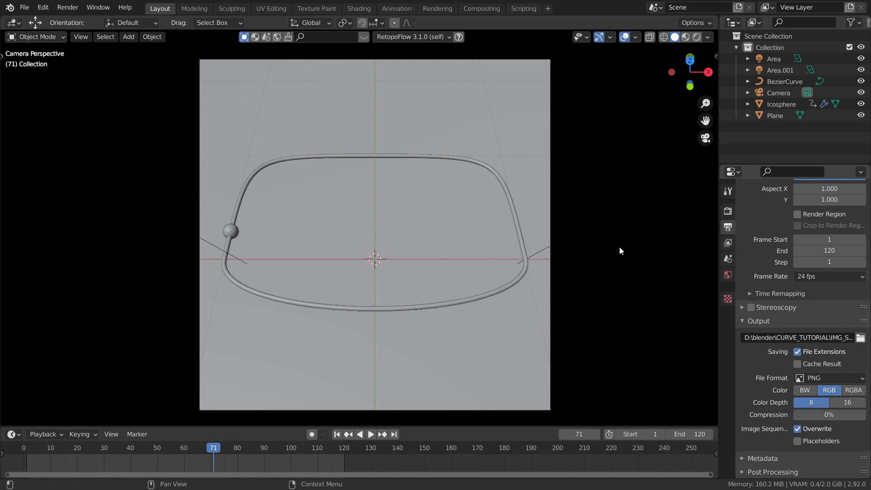
- Return the animation to frame 1 and preview it in rendered shading, restoring solid shading when done
{"action": "left_click", "coordinate": [64, 7]}
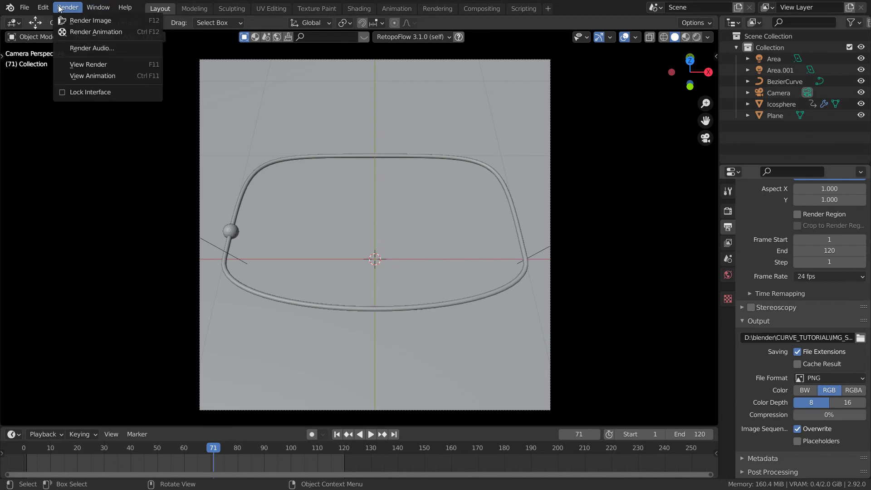
{"action": "left_click", "coordinate": [59, 8]}
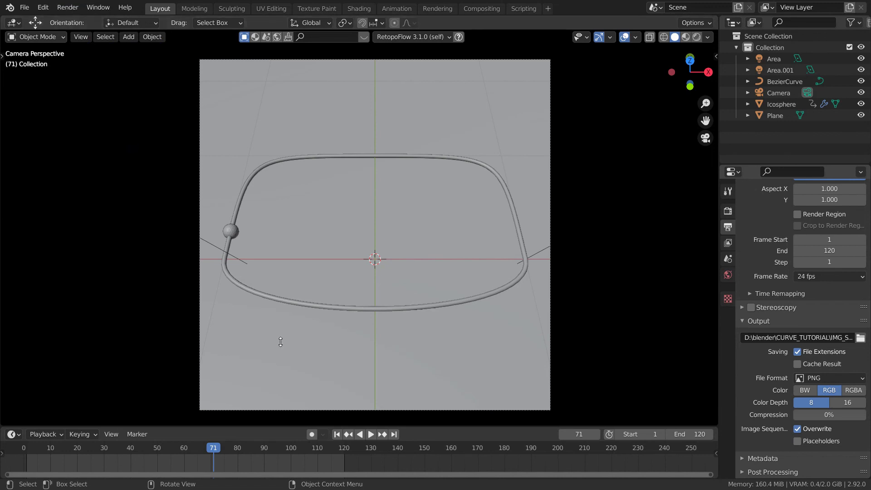
{"action": "key", "text": "shift+Left"}
{"action": "left_click", "coordinate": [373, 137]}
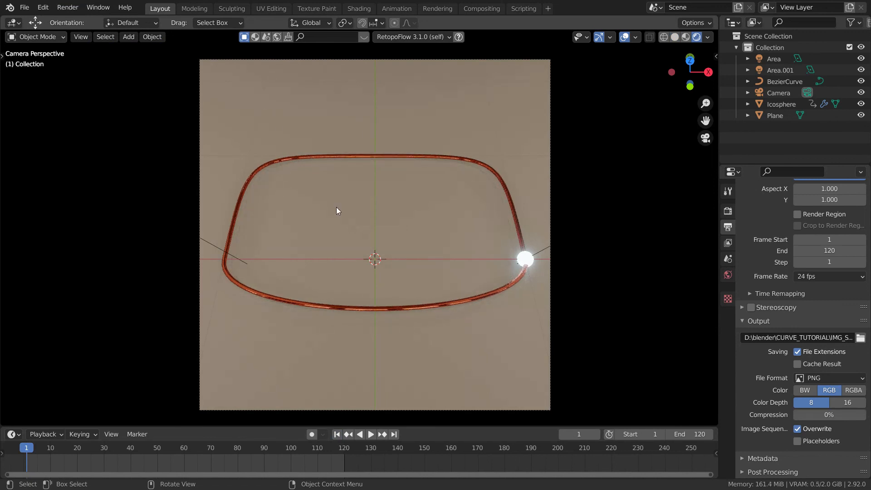
{"action": "key", "text": "z"}
{"action": "left_click", "coordinate": [497, 258]}
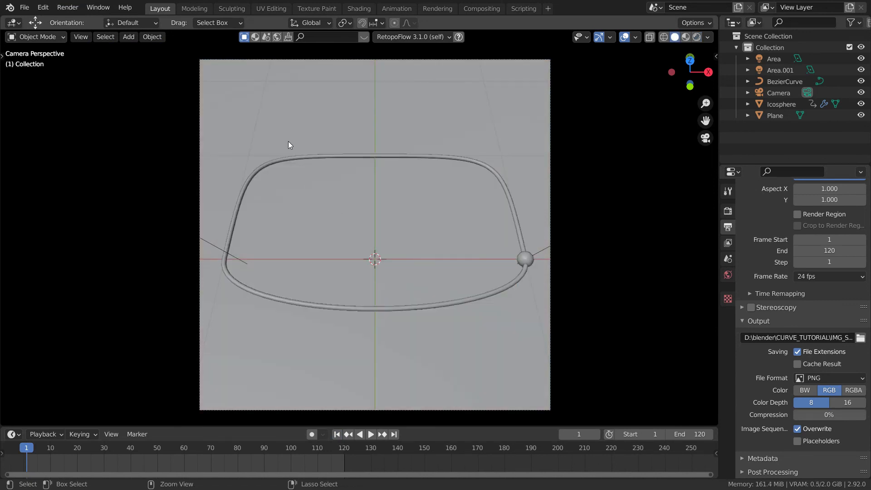
- Render a still image of frame 1 from the camera as a test of the output settings
{"action": "scroll", "coordinate": [288, 141], "scroll_direction": "down", "scroll_amount": 1}
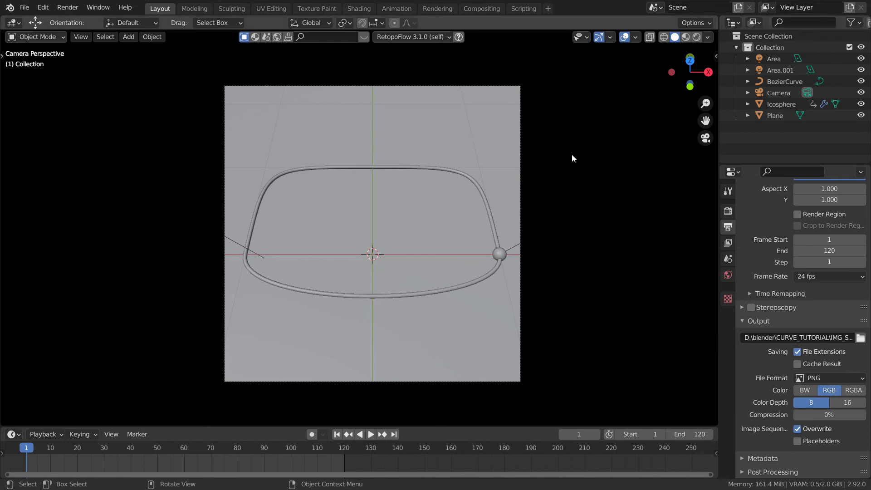
{"action": "scroll", "coordinate": [798, 272], "scroll_direction": "up", "scroll_amount": 3}
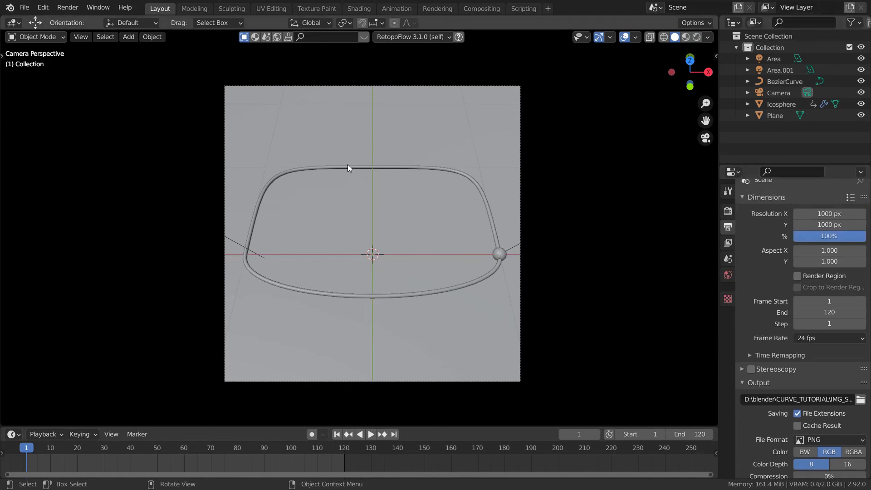
{"action": "scroll", "coordinate": [794, 254], "scroll_direction": "up", "scroll_amount": 1}
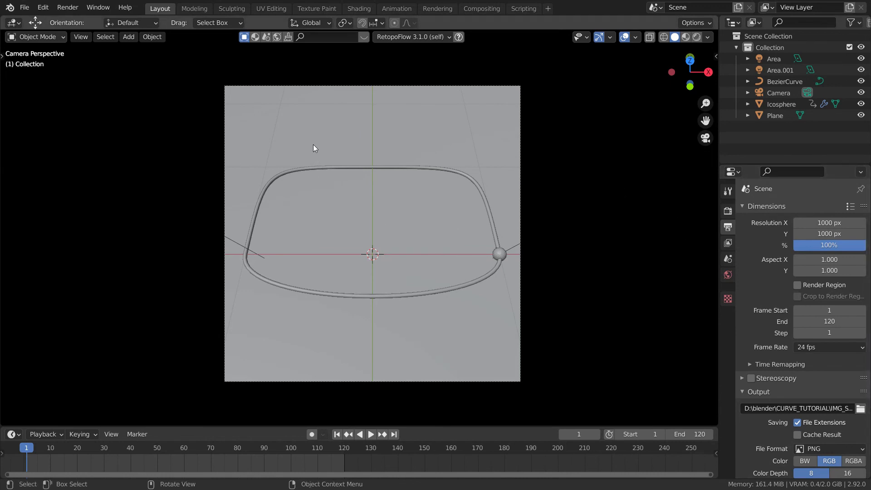
{"action": "key", "text": "F12"}
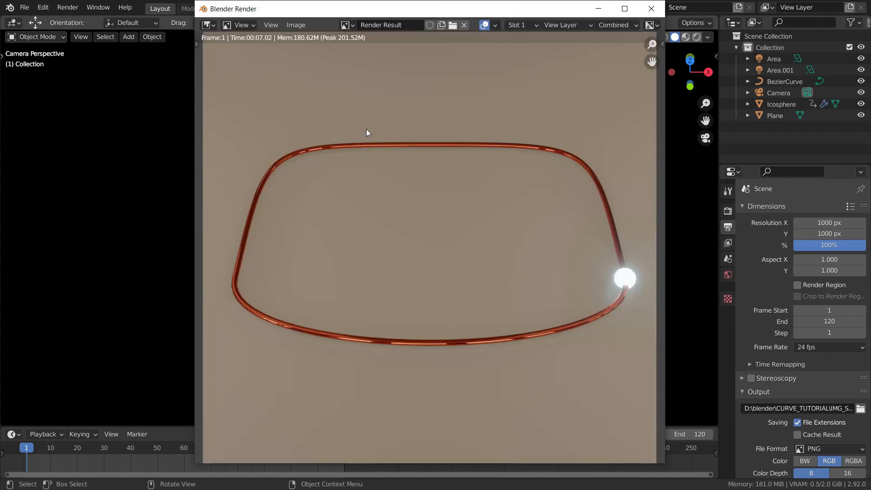